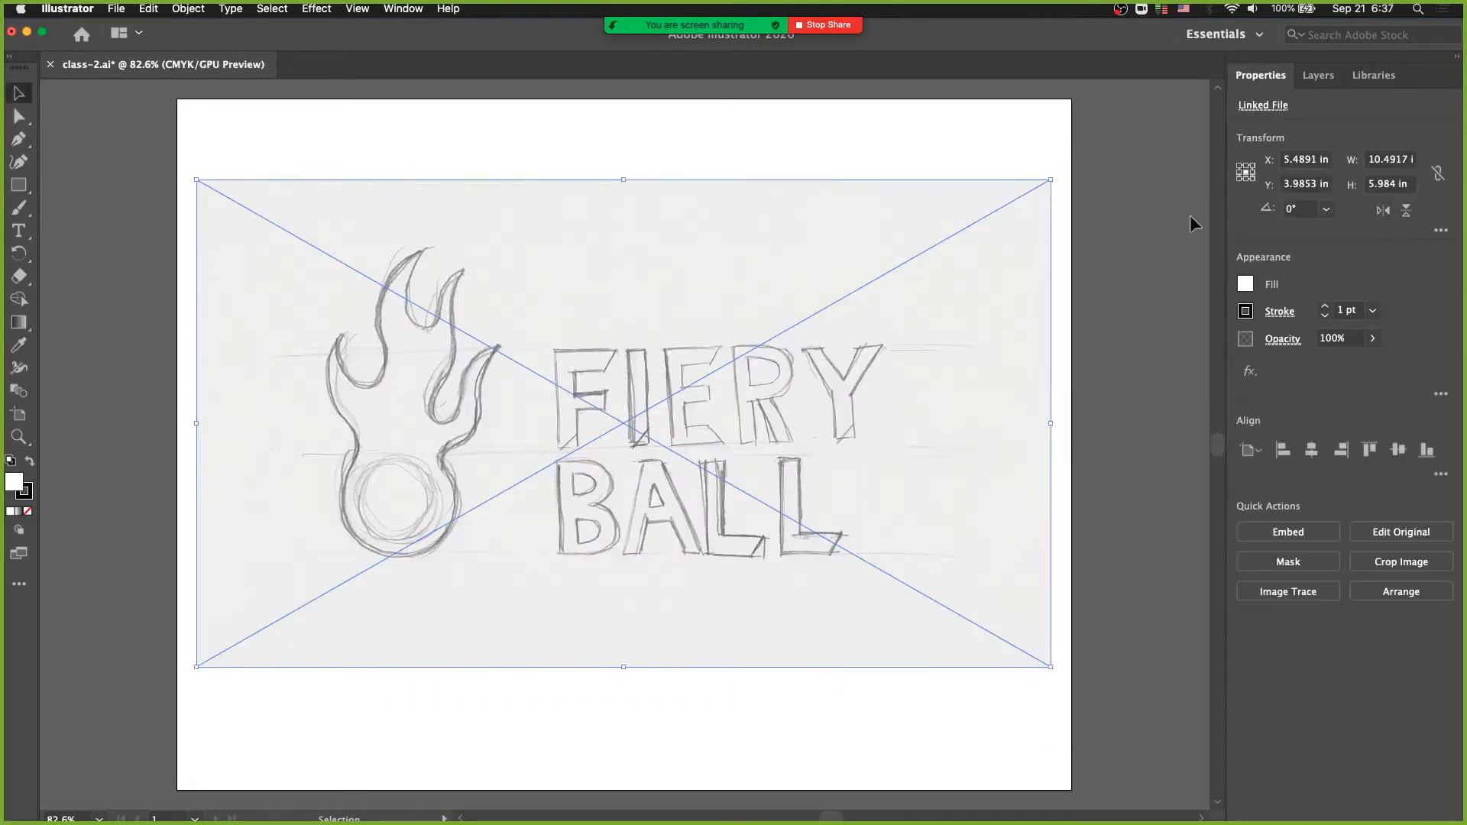
# - Add a new layer above the sketch layer and lock Layer 1, with the Layers panel floating beside the artwork
pyautogui.click(1317, 75)
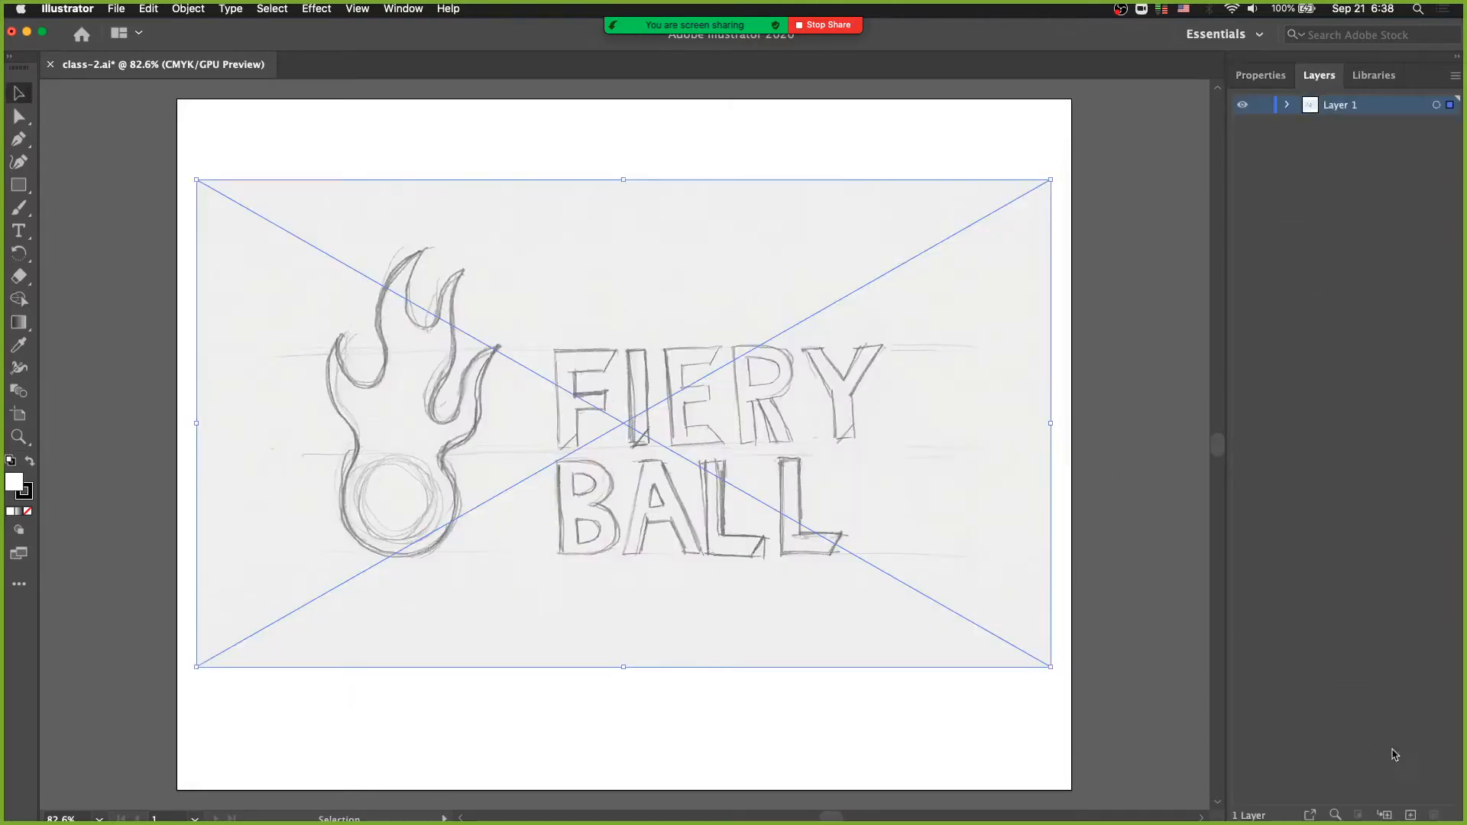
pyautogui.click(1410, 814)
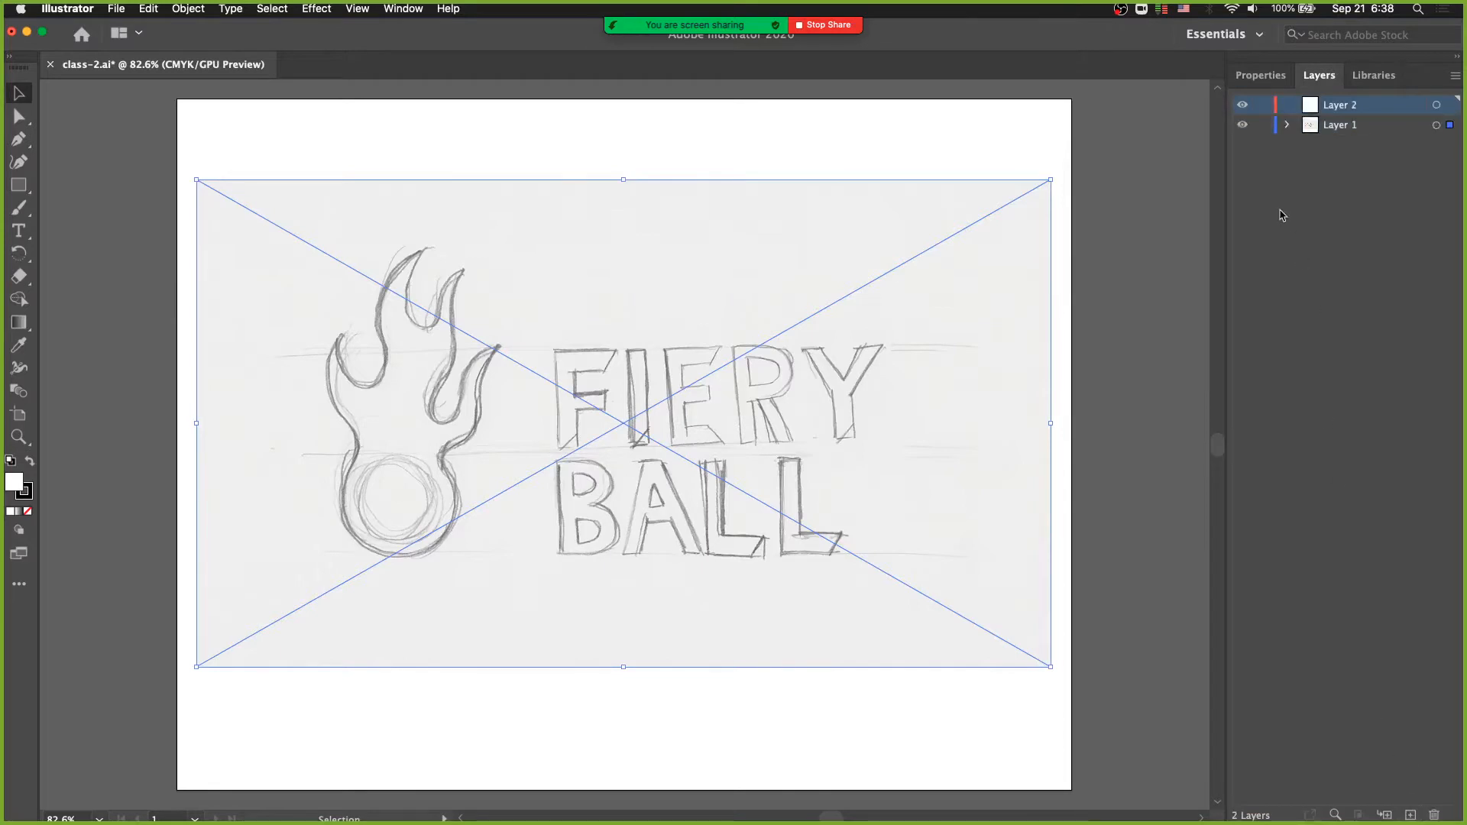
pyautogui.moveTo(1318, 76); pyautogui.dragTo(1062, 243)
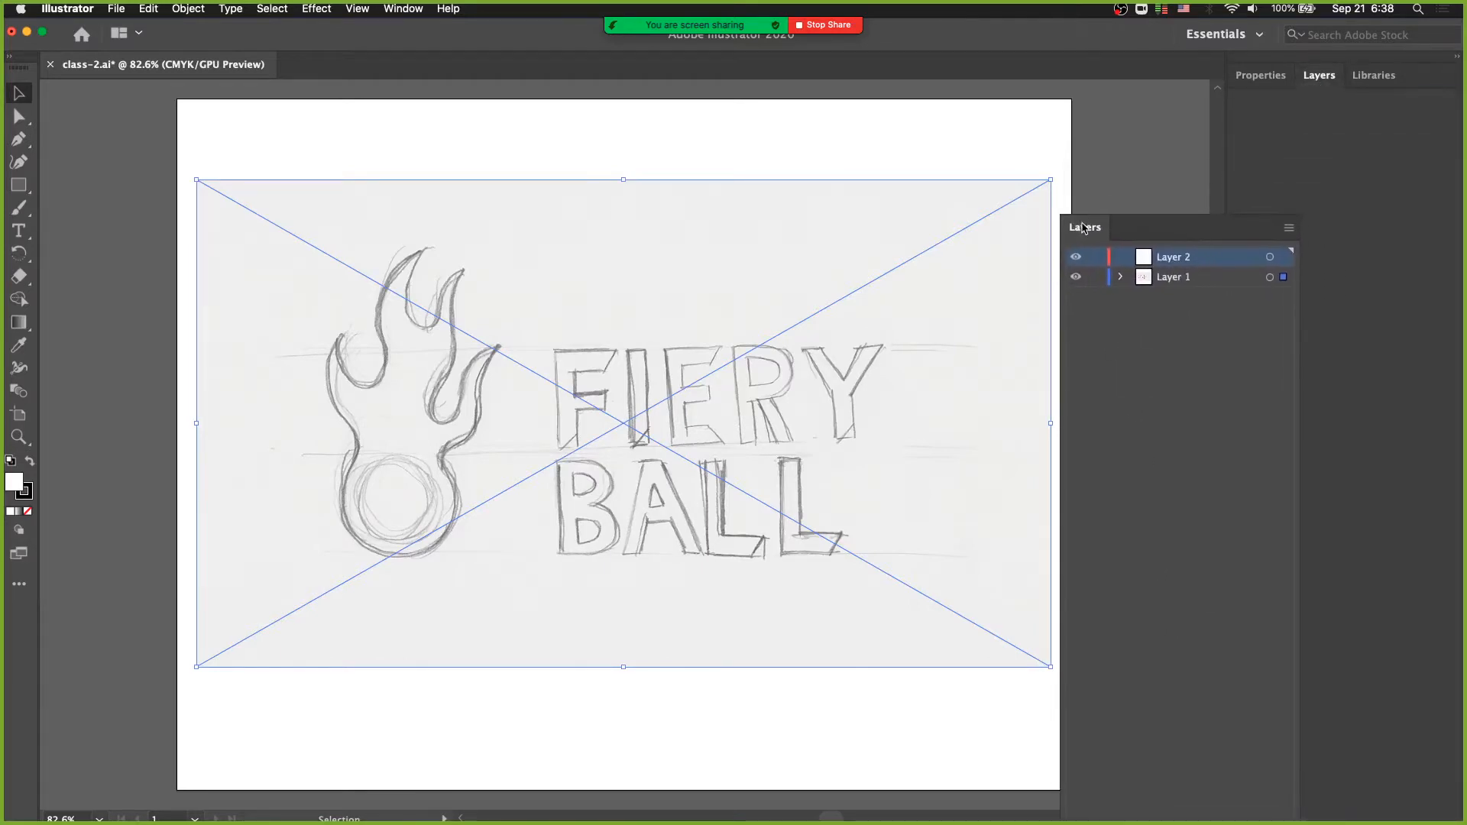
pyautogui.moveTo(1145, 218); pyautogui.dragTo(1064, 294)
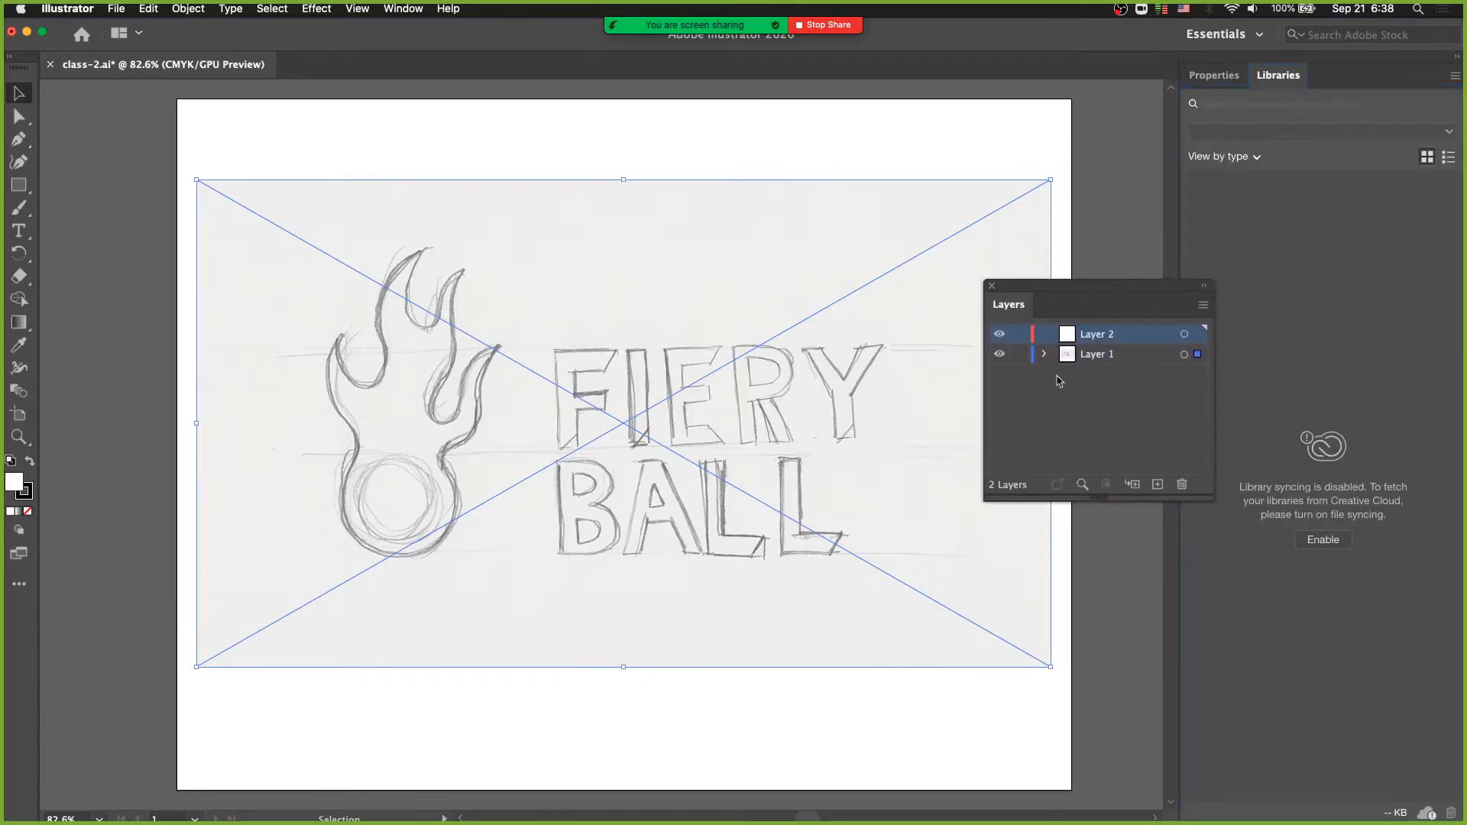
pyautogui.click(1019, 354)
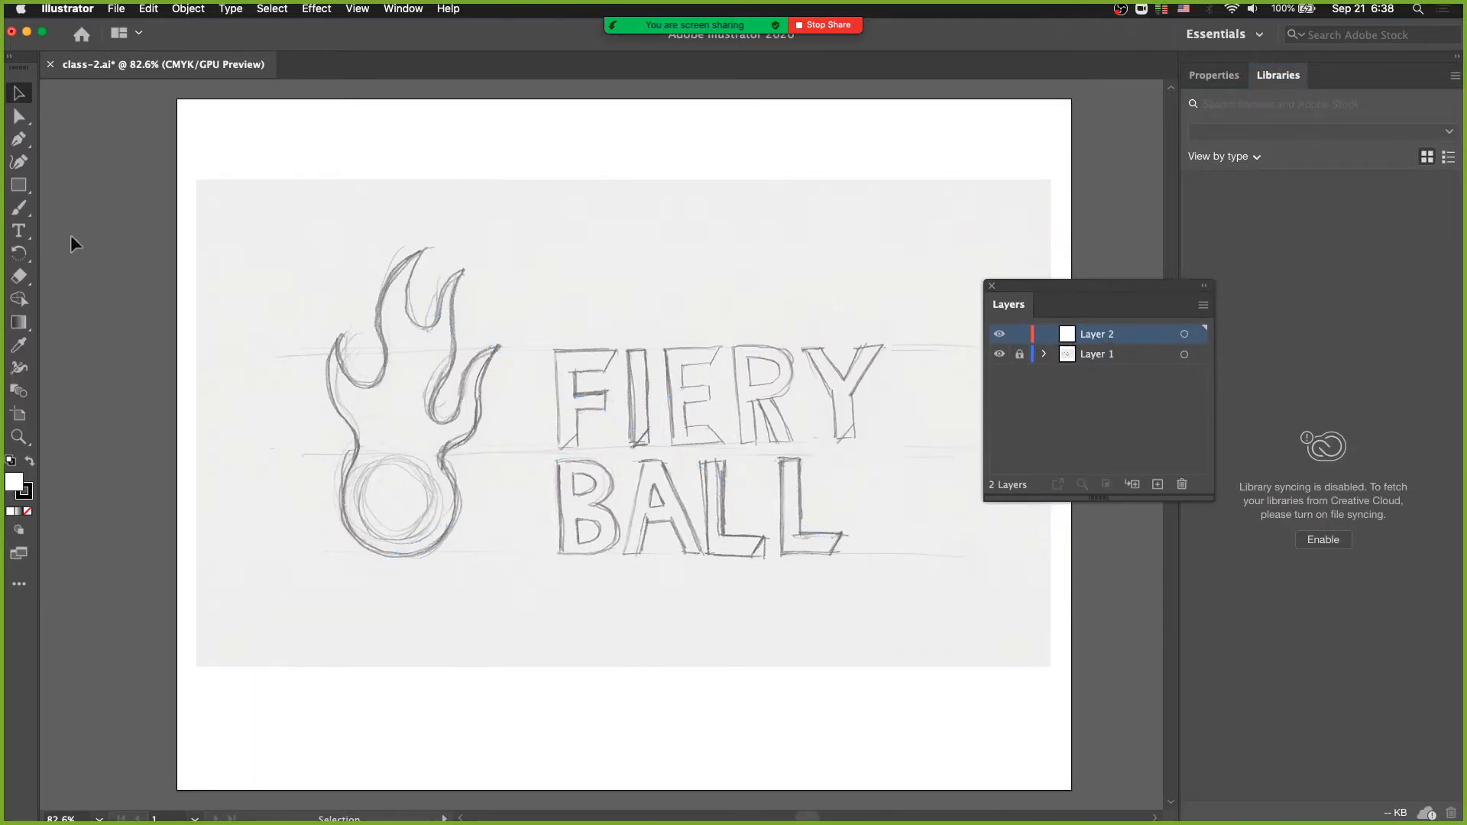
# - Show the rulers around the canvas with the sketch lettering viewed at 100% zoom
pyautogui.click(19, 185)
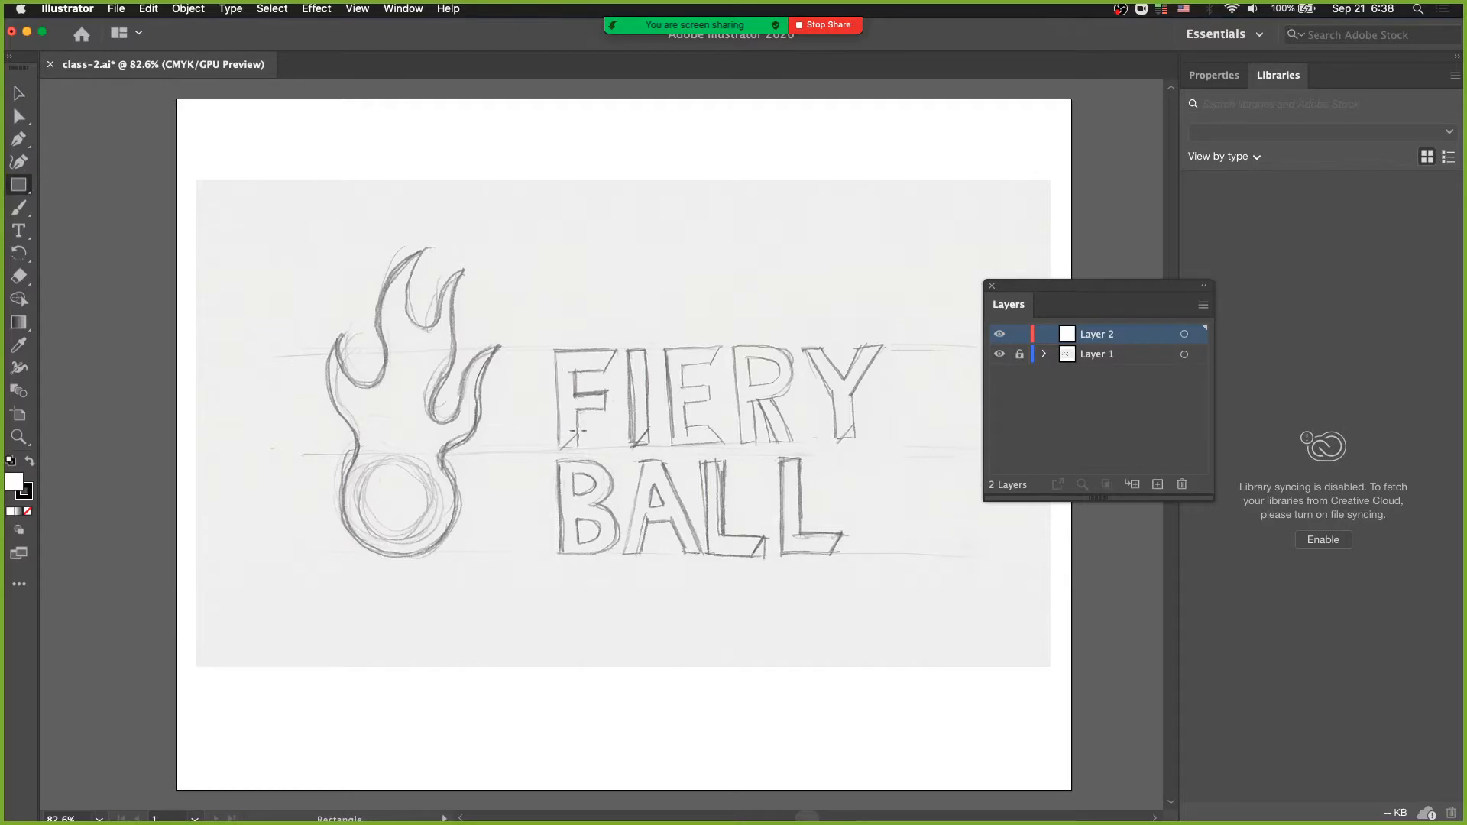
pyautogui.moveTo(538, 468); pyautogui.dragTo(457, 437)
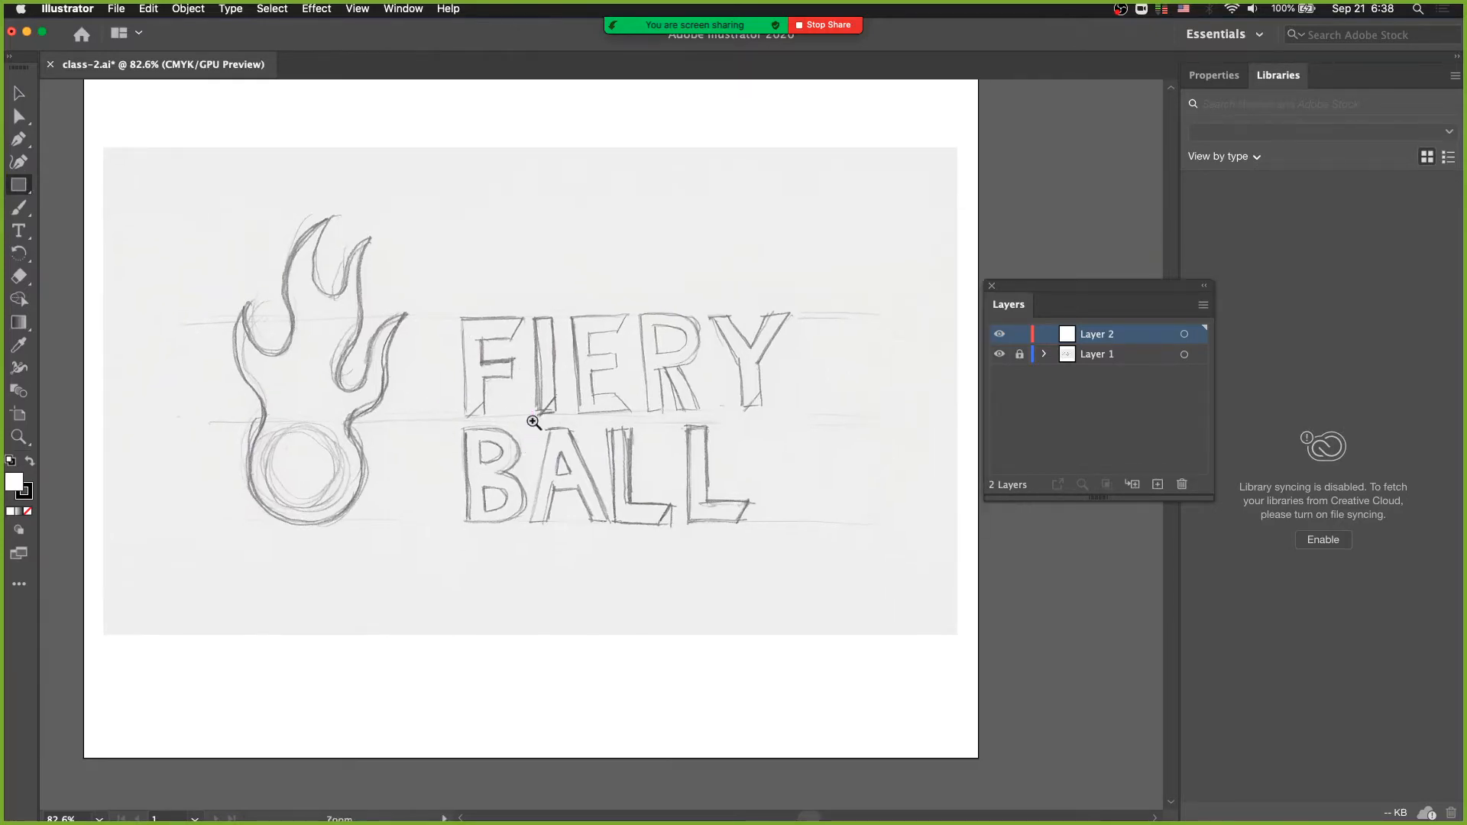
pyautogui.keyDown('super'); pyautogui.click(533, 420); pyautogui.keyUp('super')
pyautogui.hscroll(5, 496, 449)
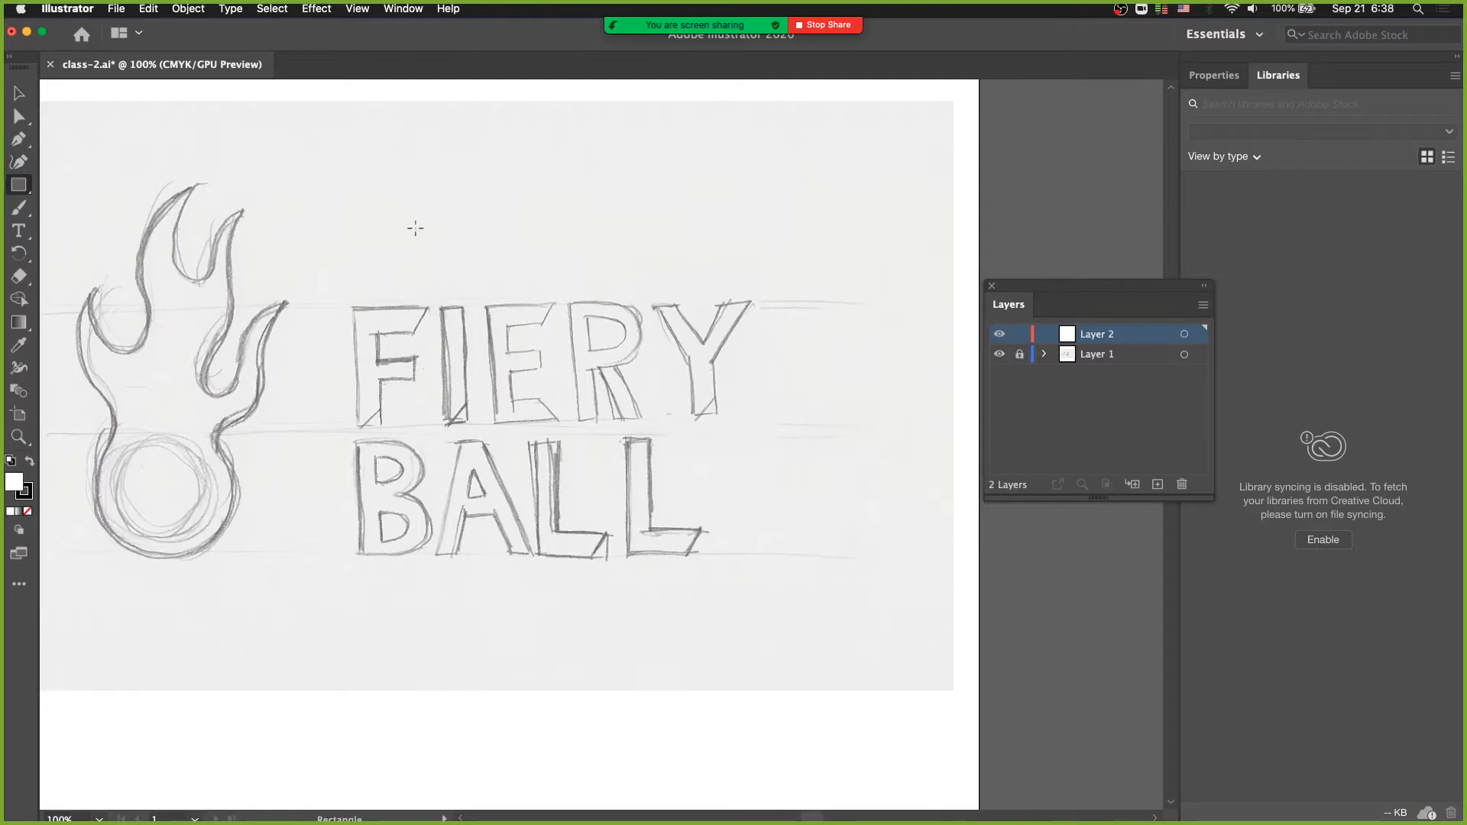
pyautogui.press('super+r')
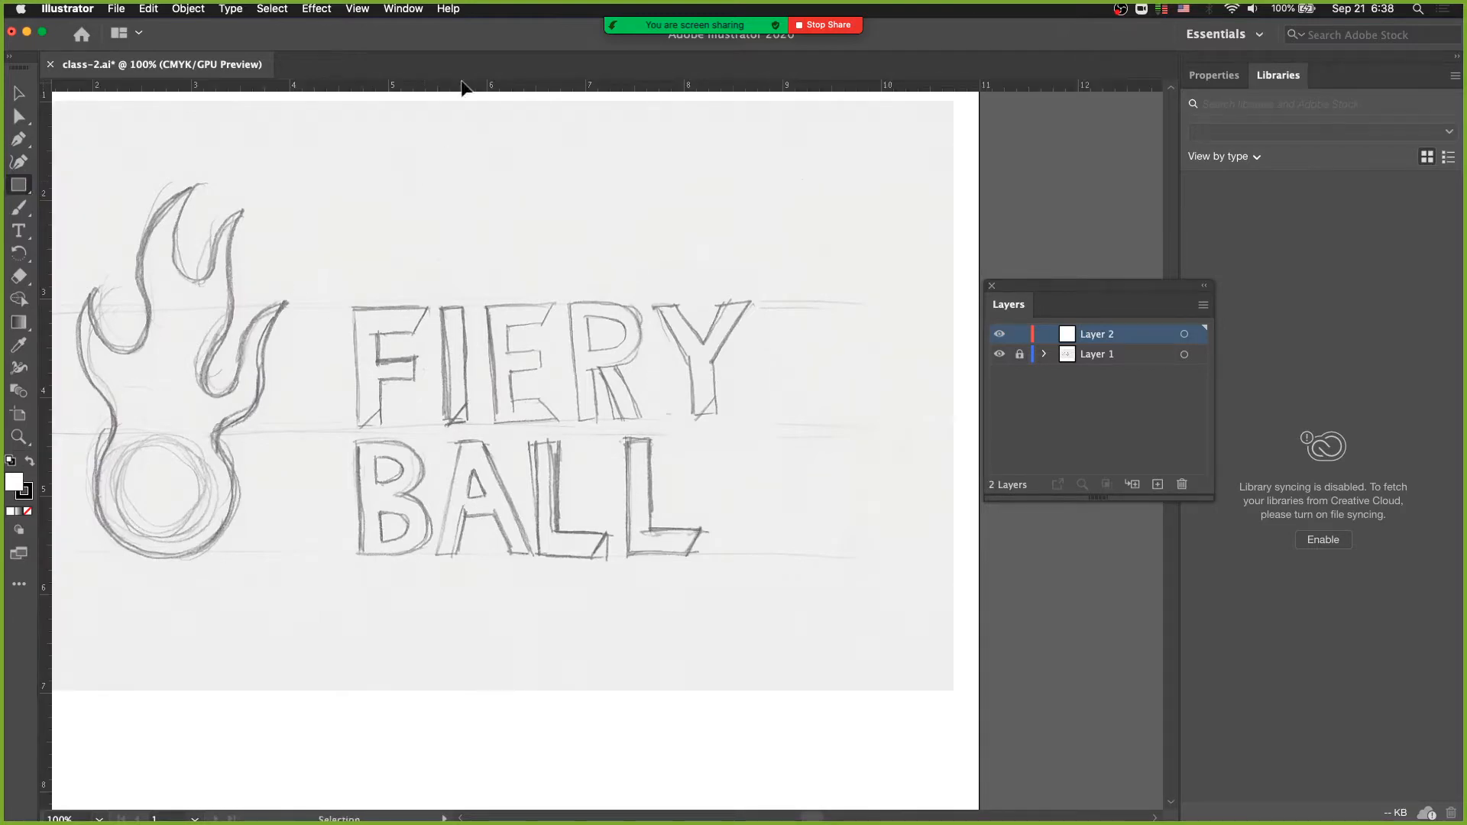
# - Undo the small trial edit above the lettering and toggle the rulers off and back on
pyautogui.moveTo(472, 269); pyautogui.dragTo(474, 287)
pyautogui.press('super+z')
pyautogui.press('super+r')
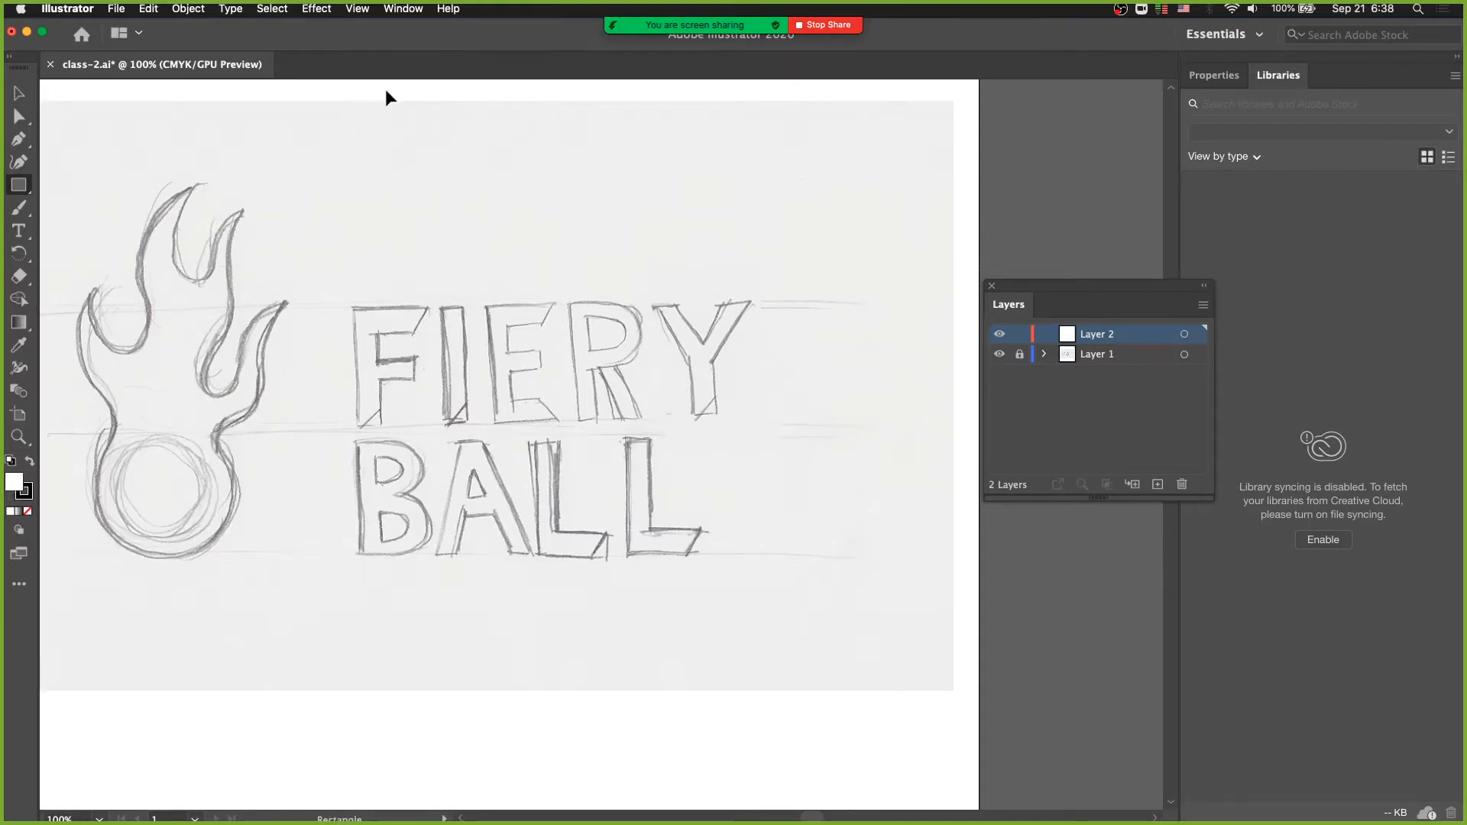
pyautogui.press('super+r')
pyautogui.press('super+r')
pyautogui.press('super+r')
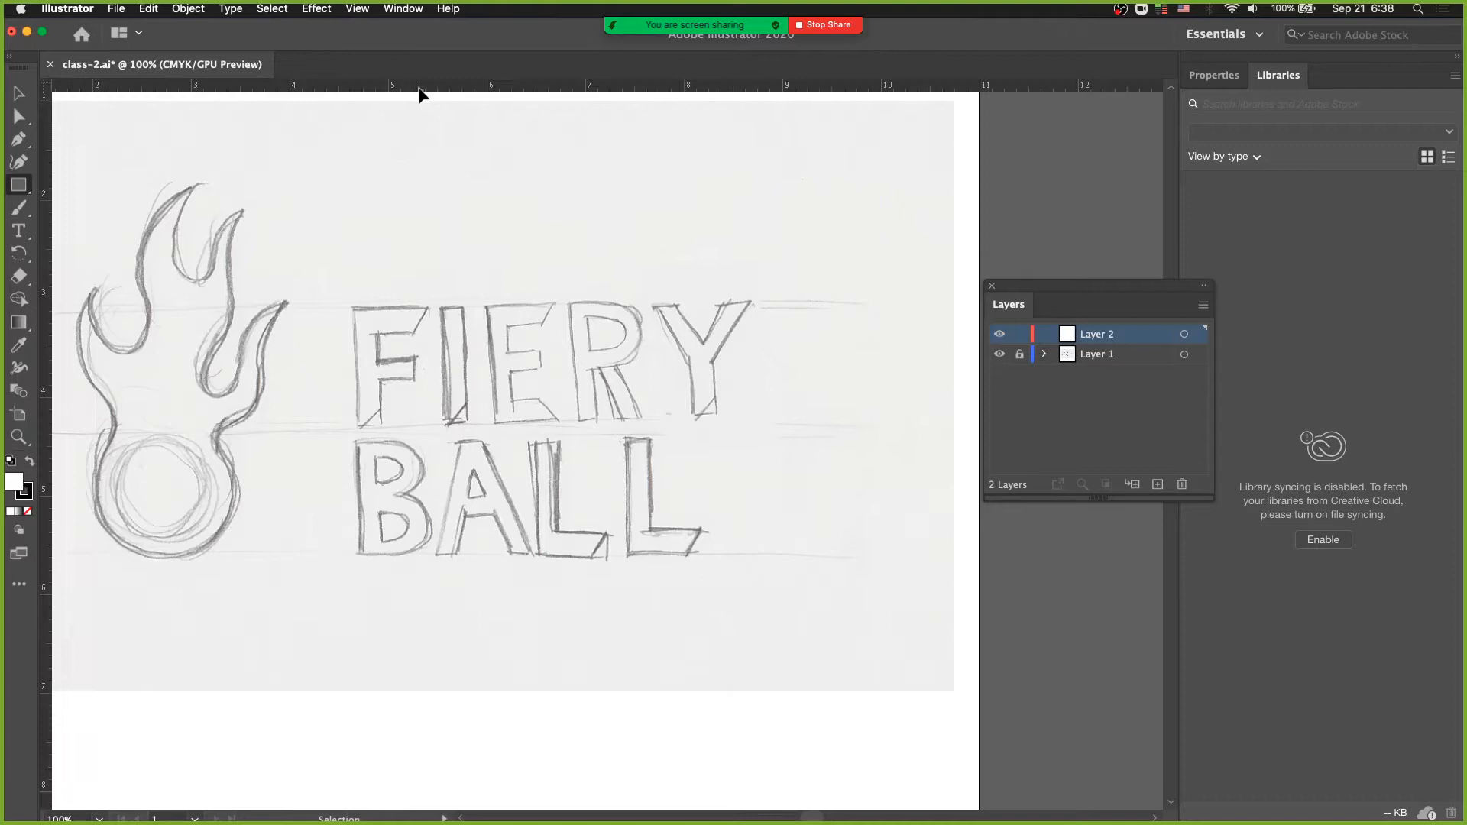
pyautogui.click(402, 10)
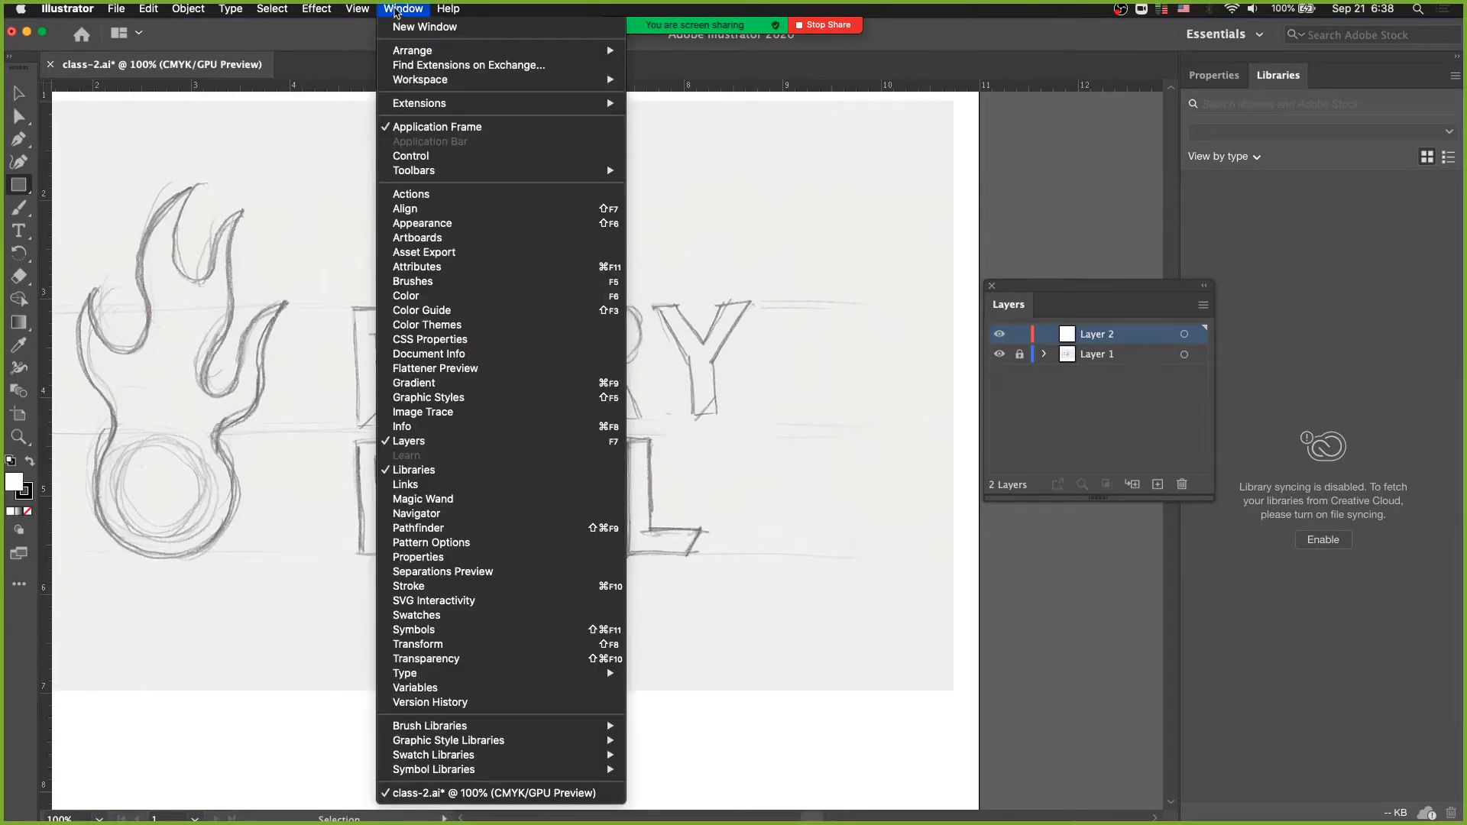
pyautogui.click(396, 11)
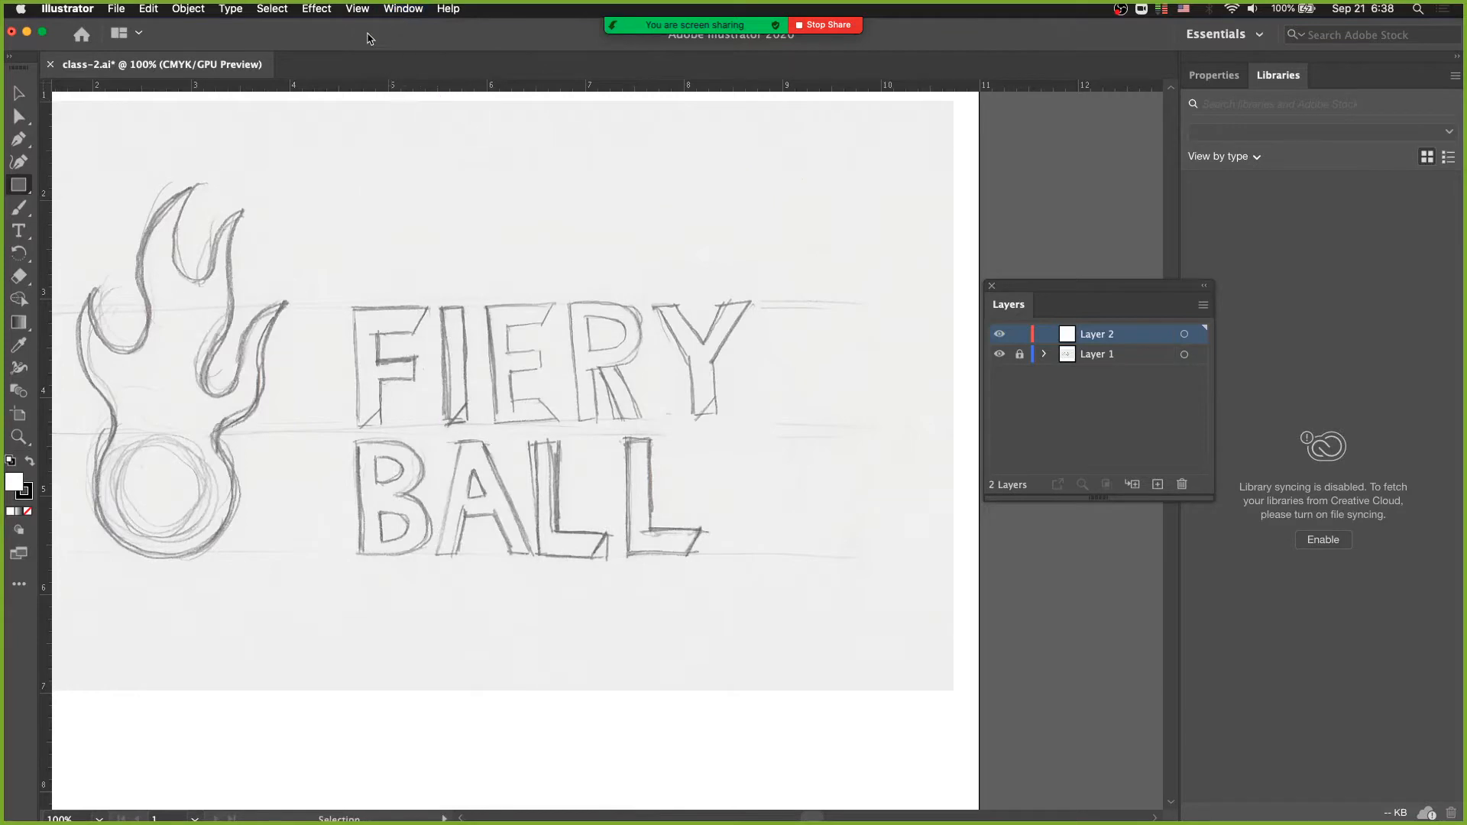
pyautogui.click(358, 10)
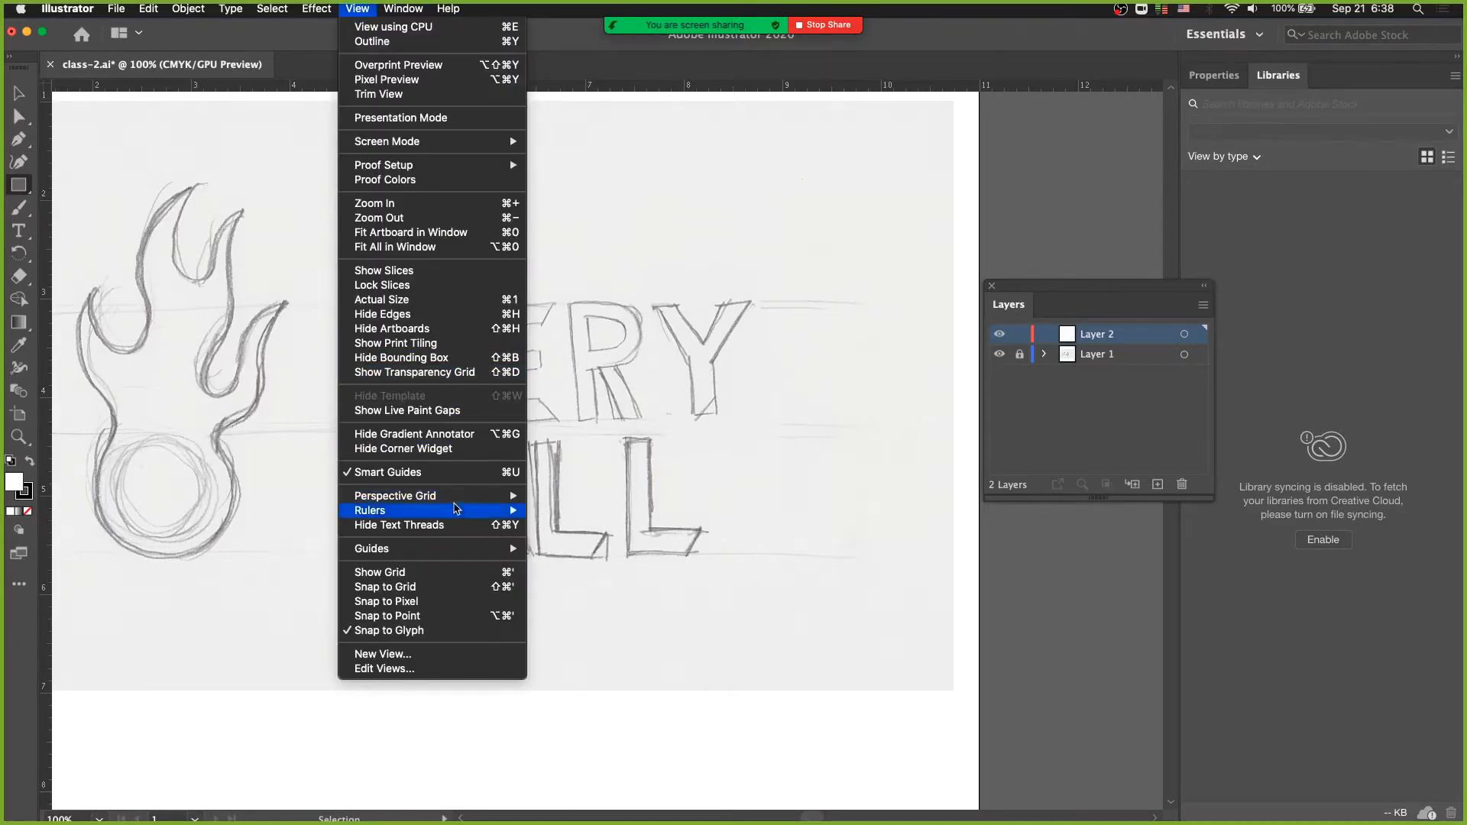
pyautogui.moveTo(455, 517)
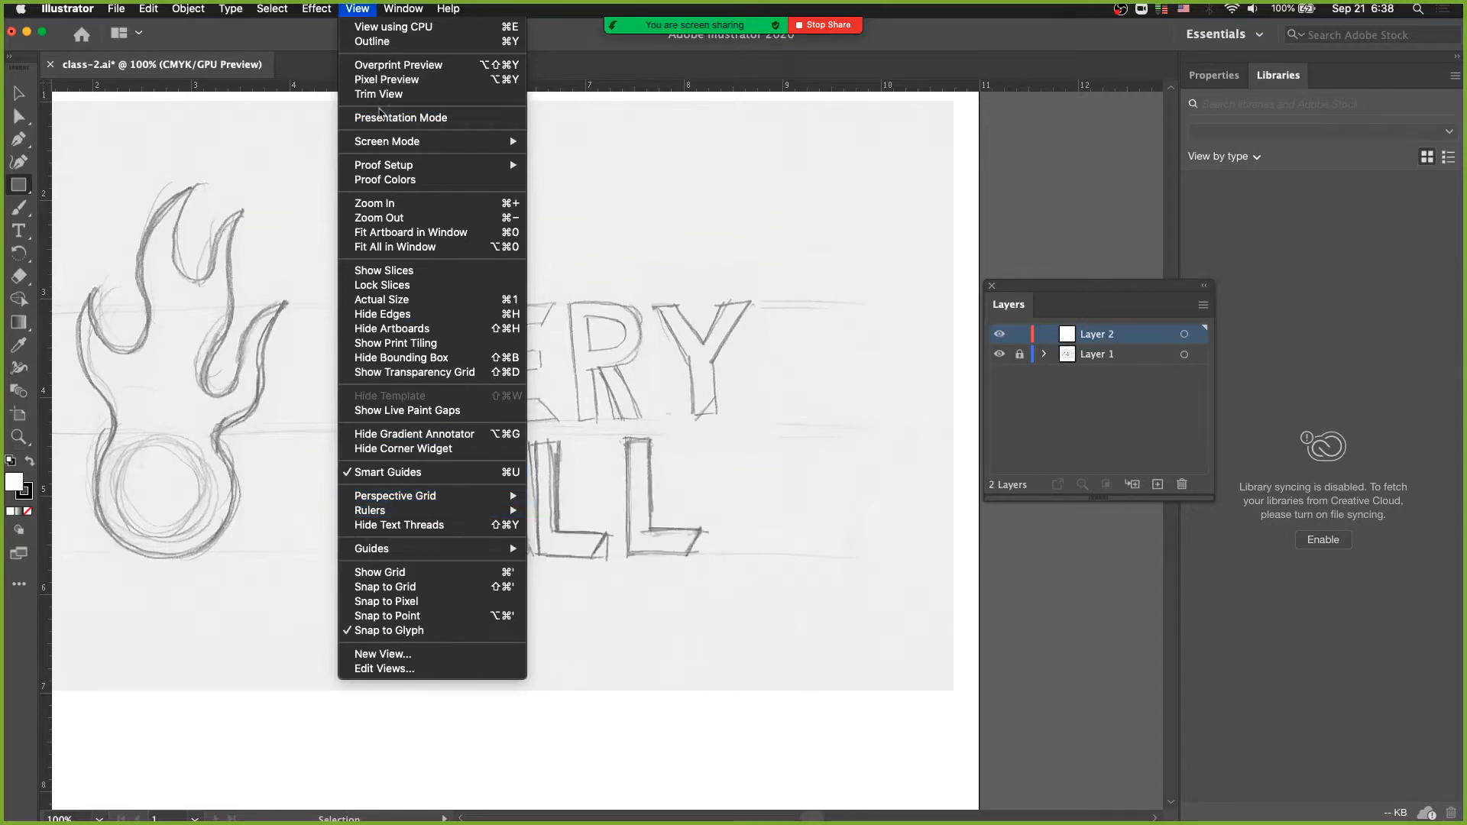
pyautogui.click(365, 7)
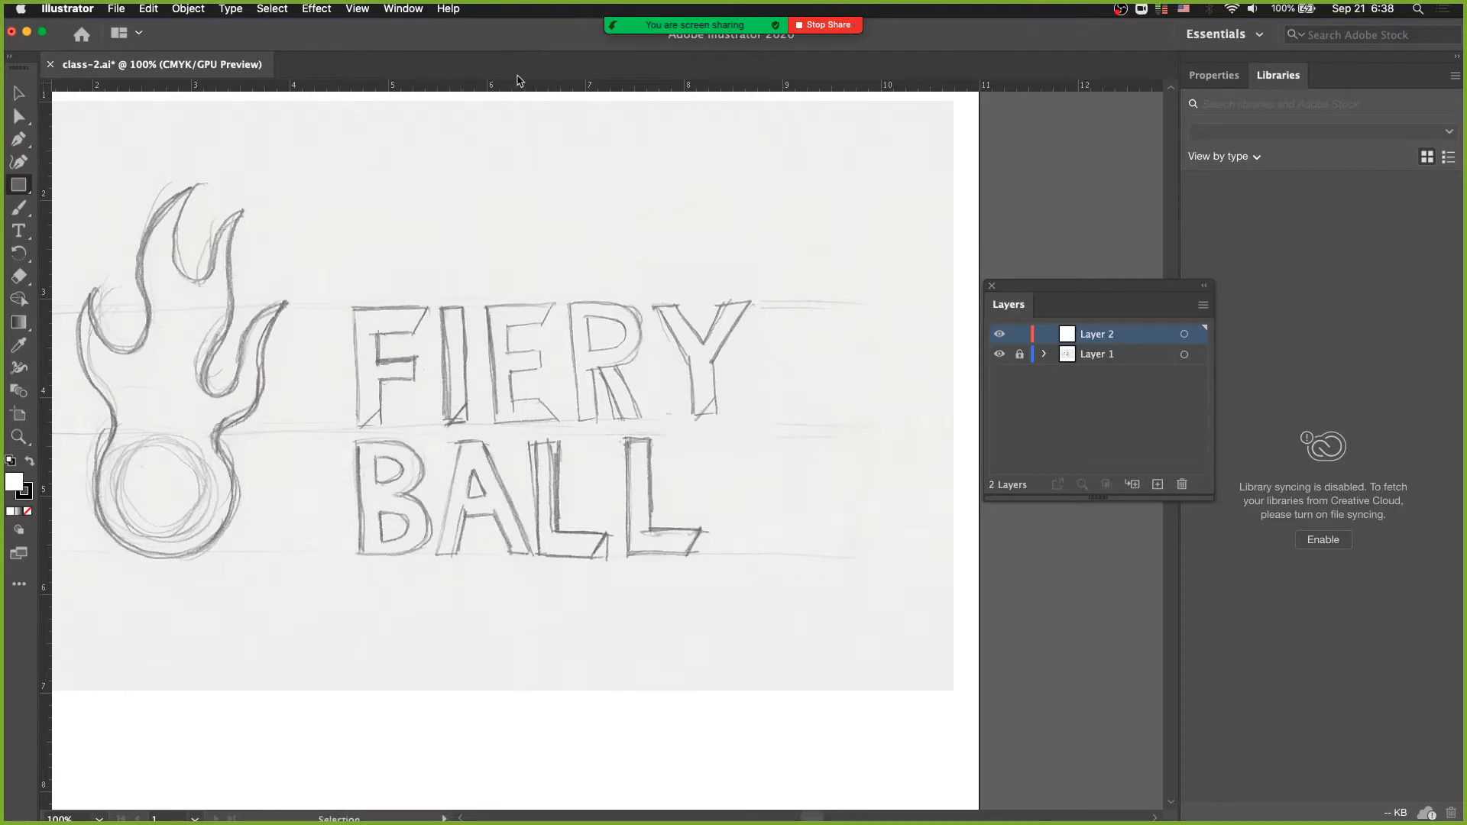
# - Place horizontal ruler guides along the top and bottom edges of the FIERY lettering, with fill and stroke set to none
pyautogui.moveTo(524, 86); pyautogui.dragTo(565, 302)
pyautogui.press('/')
pyautogui.moveTo(502, 87); pyautogui.dragTo(534, 427)
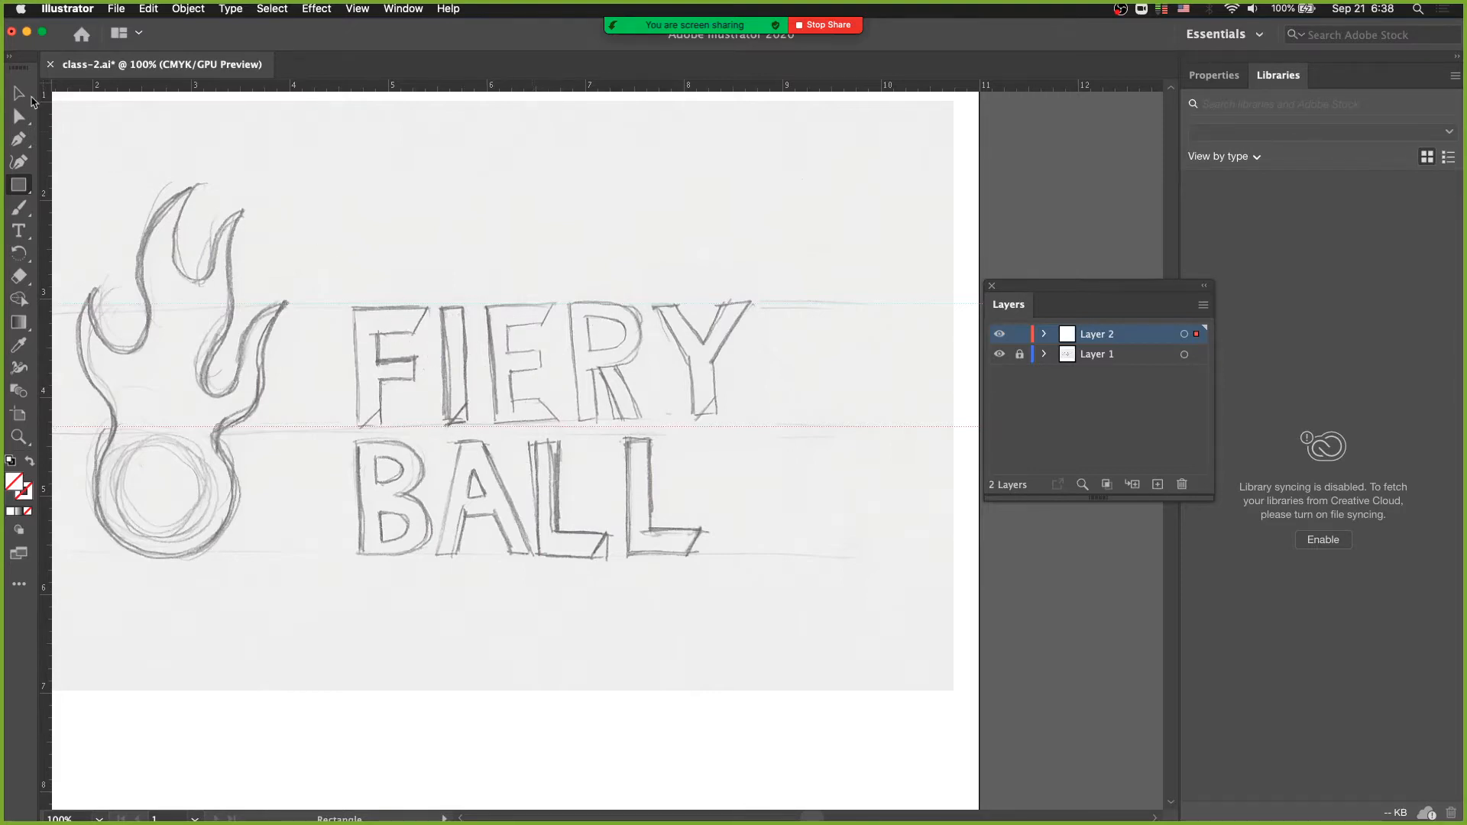
# - Try selecting, moving and deleting the lower guide beneath the FIERY lettering
pyautogui.click(20, 94)
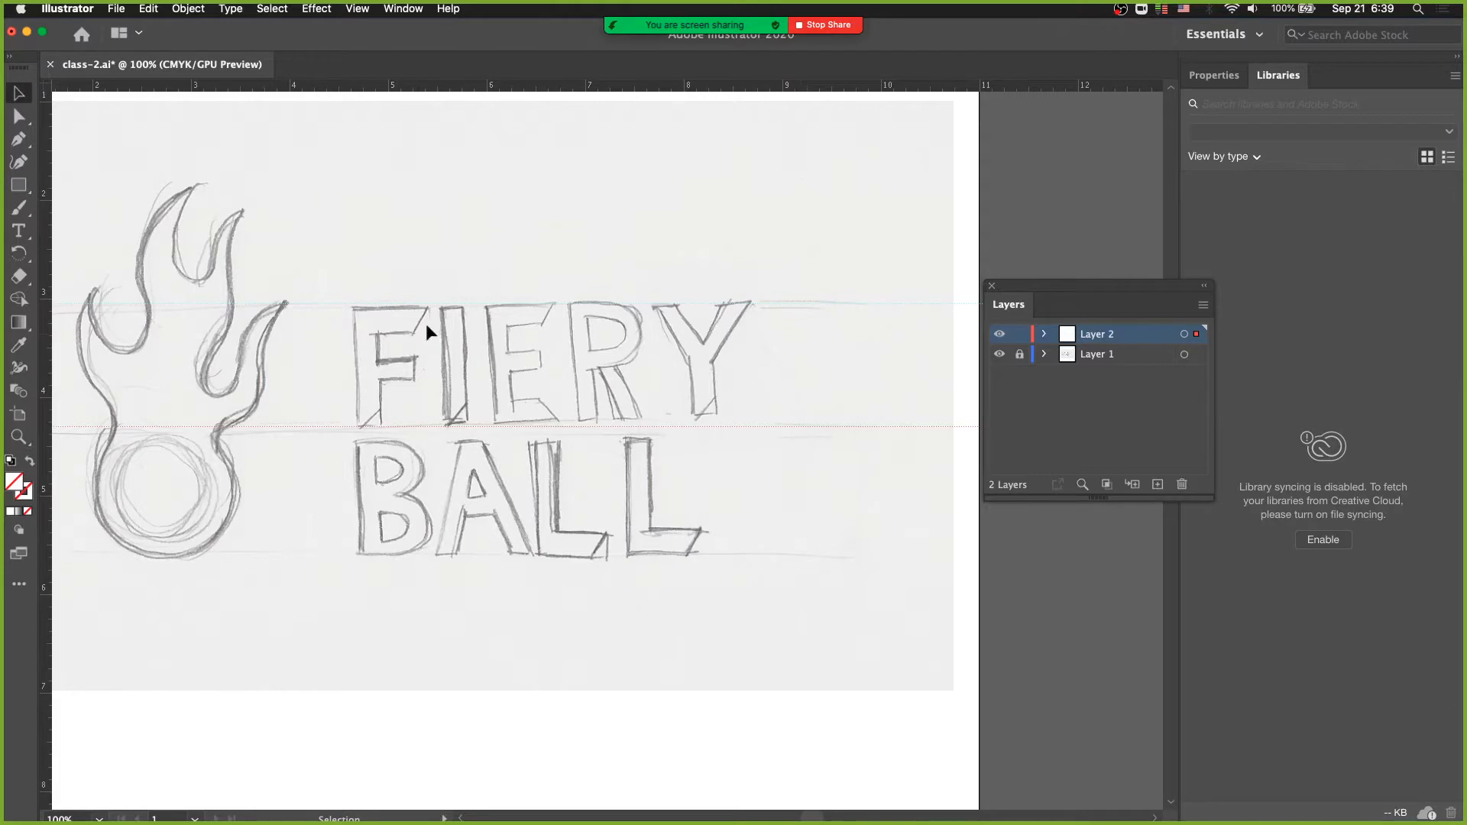
pyautogui.click(365, 306)
pyautogui.moveTo(805, 452); pyautogui.dragTo(759, 428)
pyautogui.press('Delete')
# - Set the guide color to Medium Blue in the Guides & Grid preferences, keeping the Dots style
pyautogui.click(67, 9)
pyautogui.moveTo(76, 53)
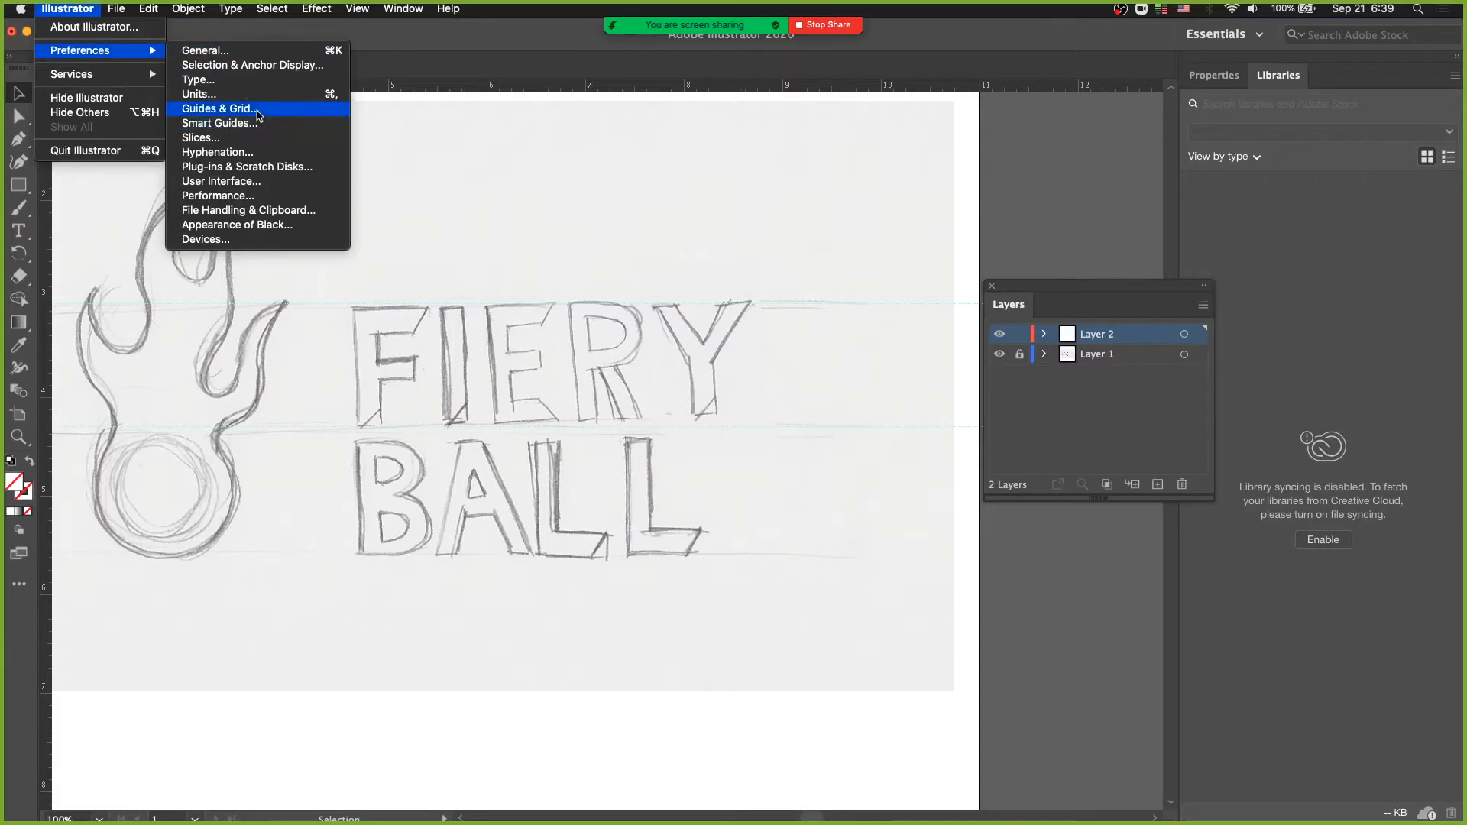
pyautogui.click(262, 110)
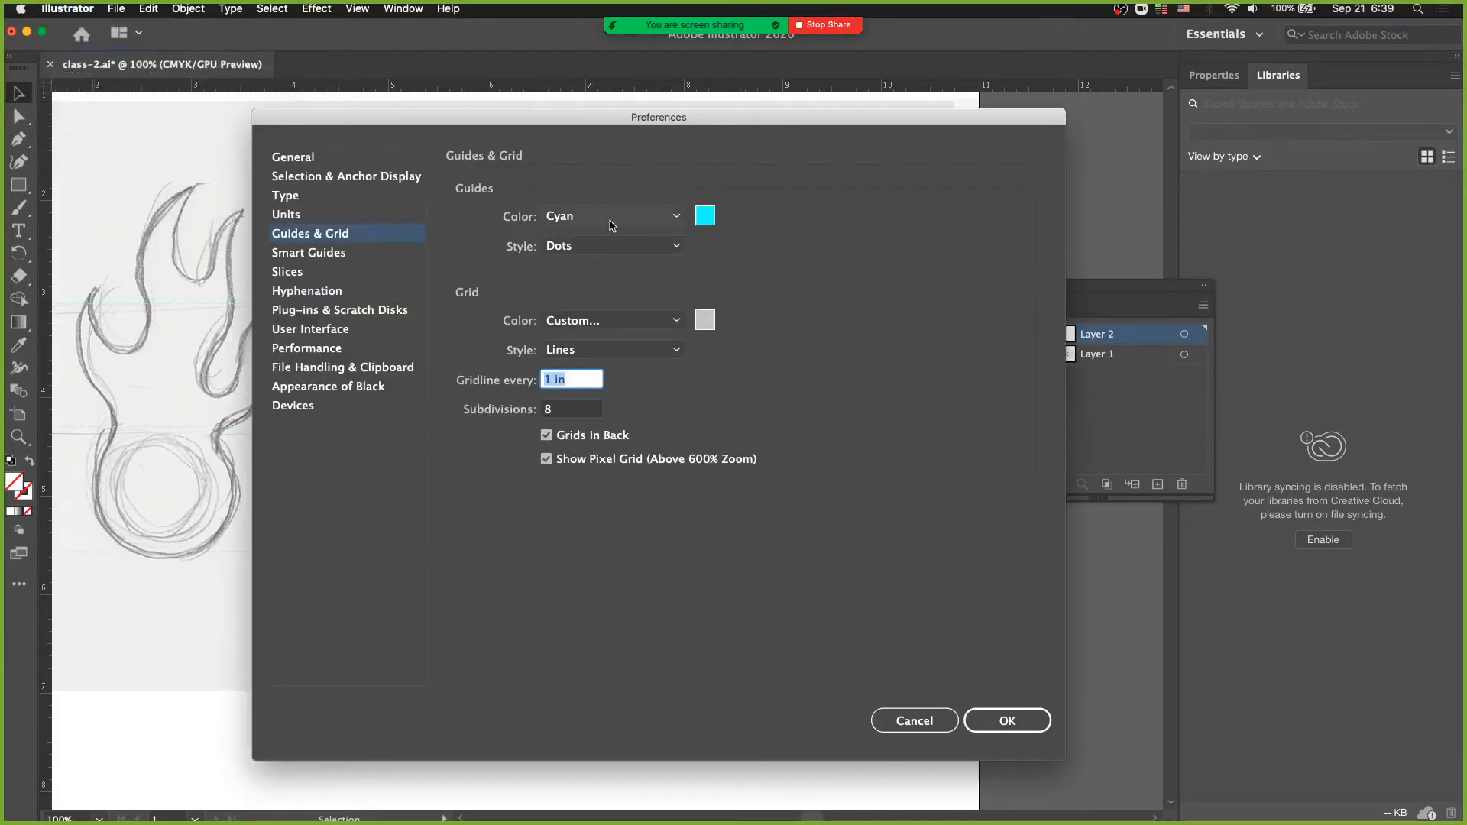
pyautogui.click(705, 215)
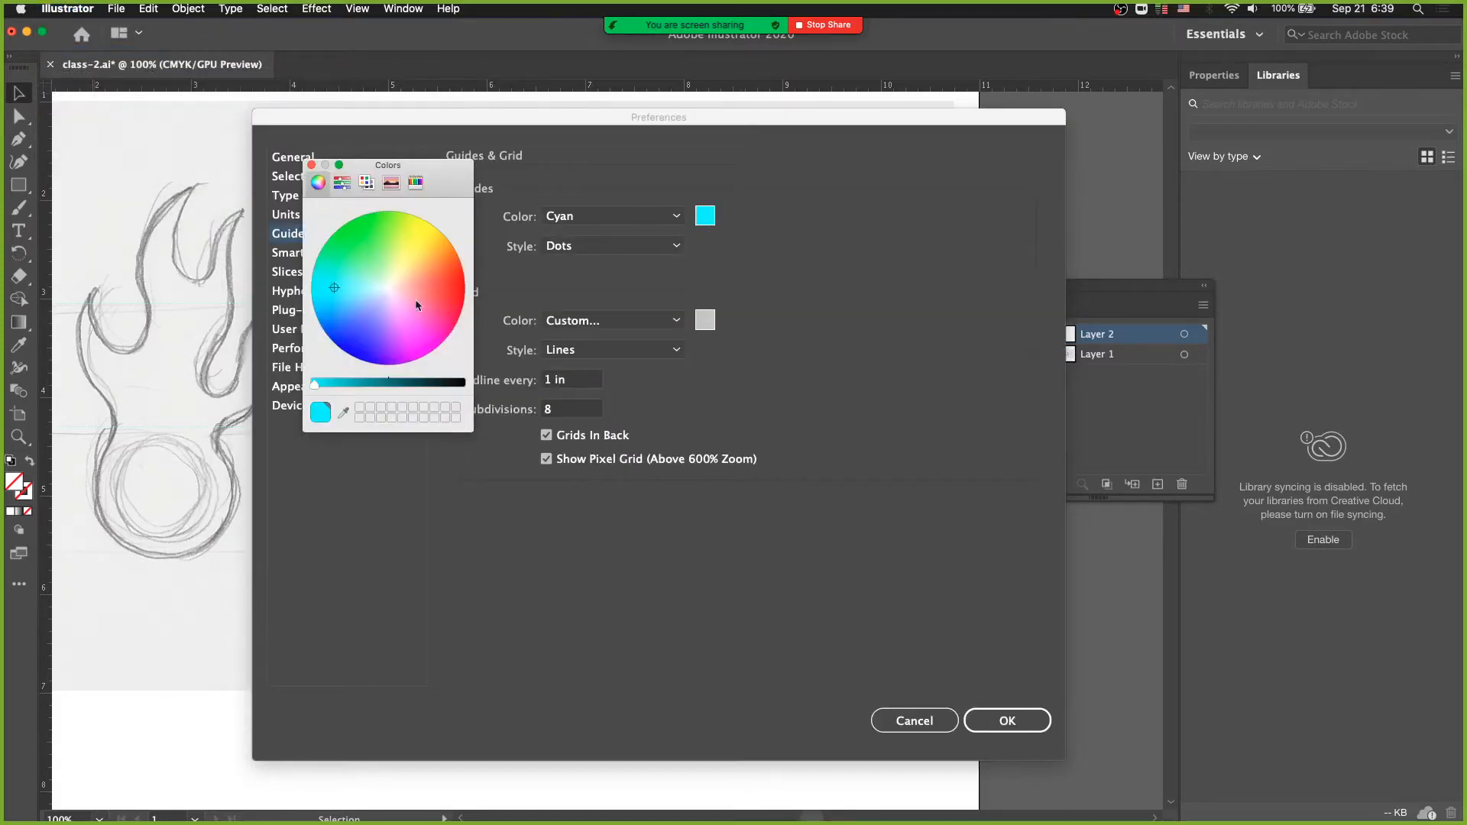
pyautogui.click(311, 165)
pyautogui.click(615, 216)
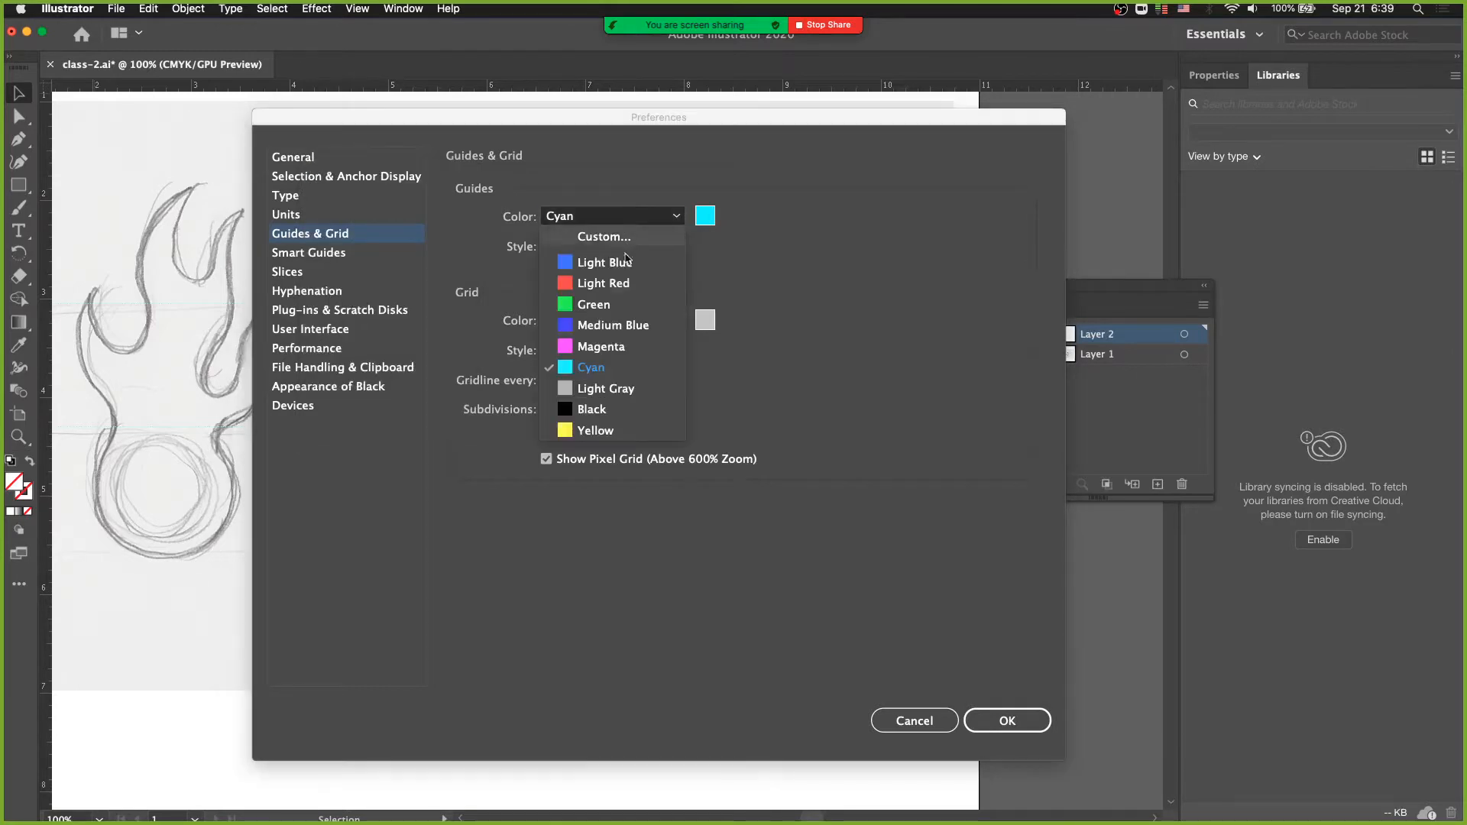
pyautogui.click(620, 327)
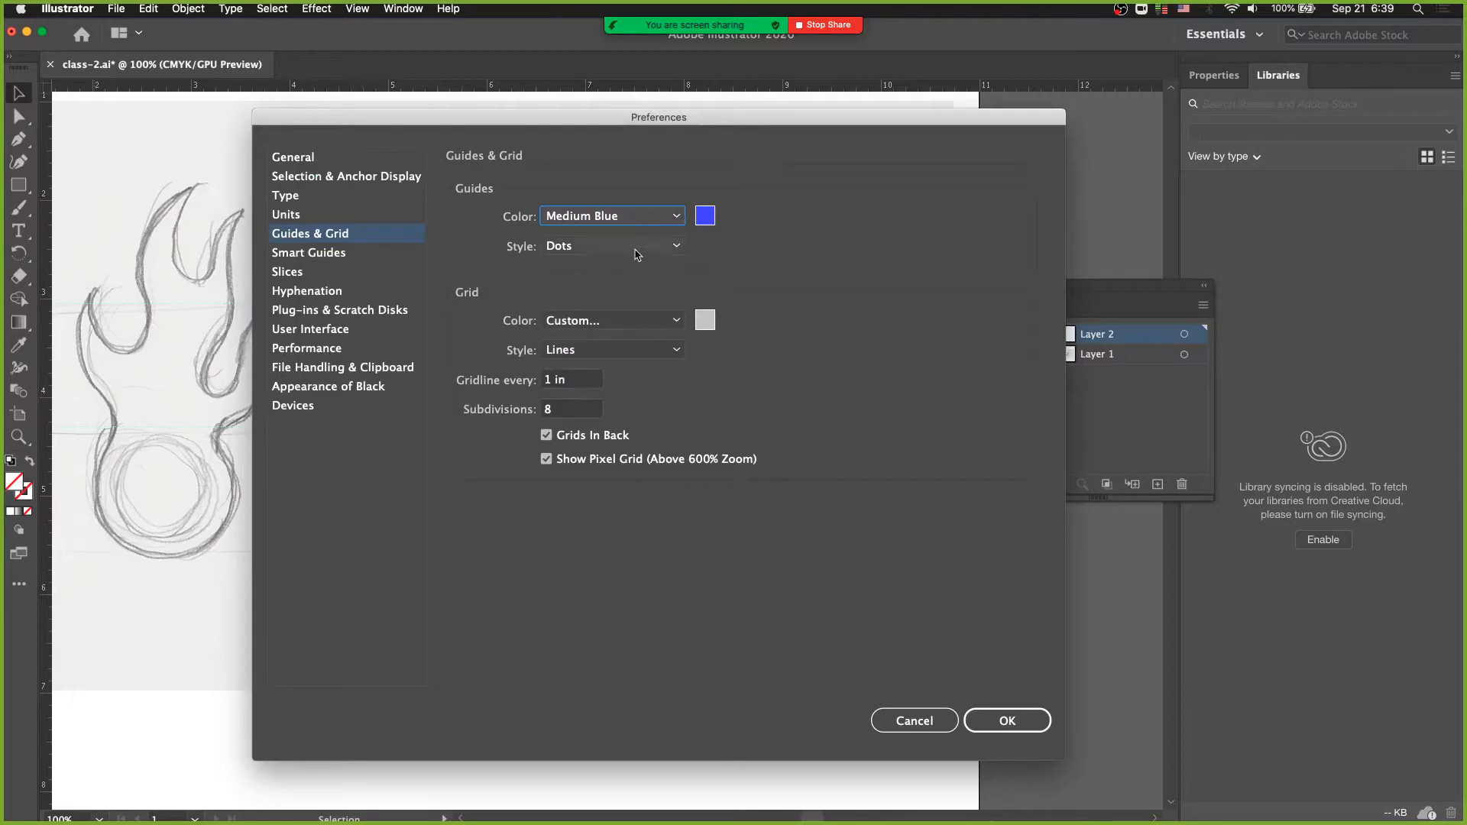
pyautogui.click(640, 246)
pyautogui.click(820, 330)
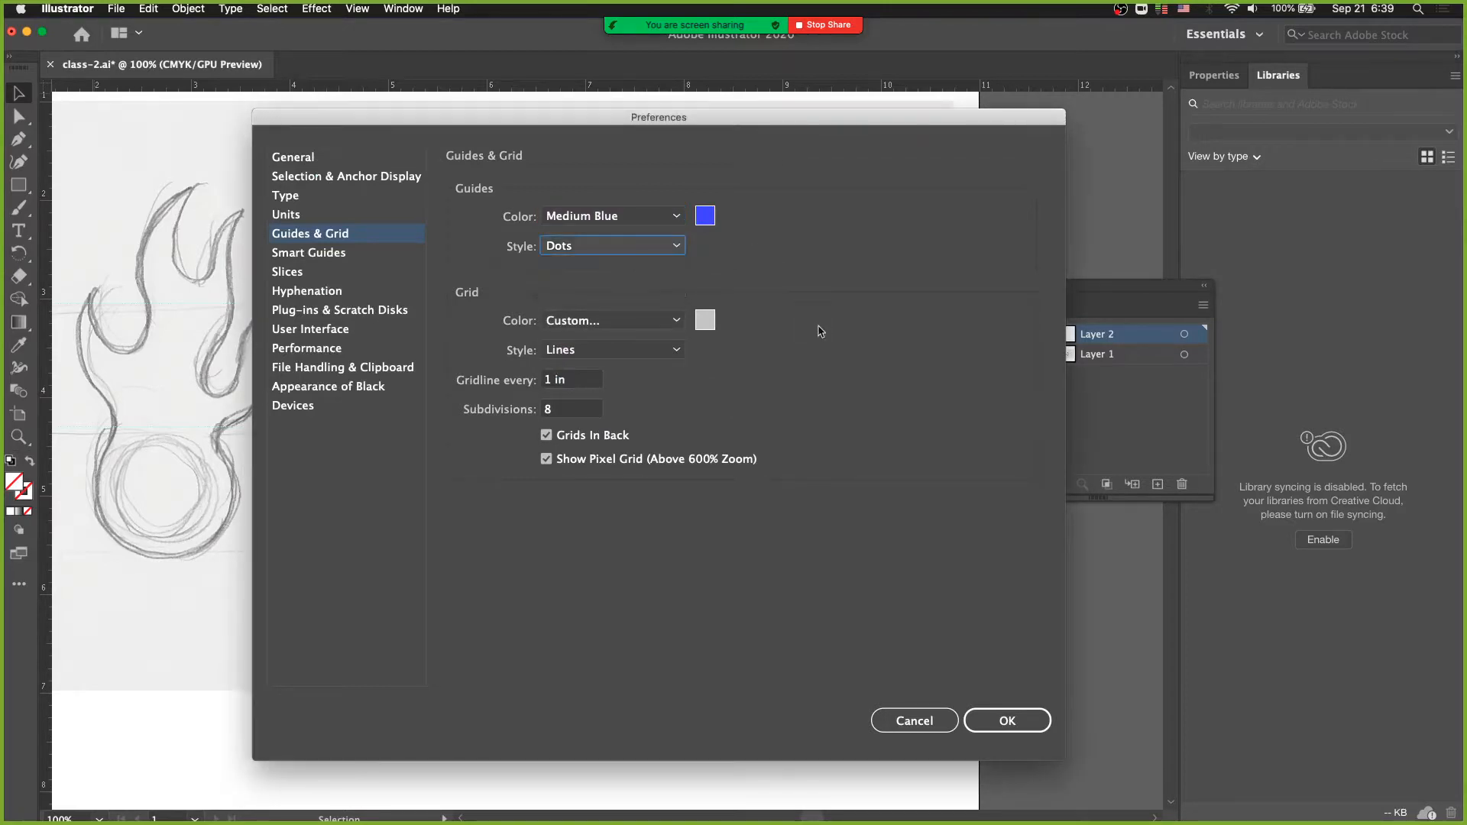
pyautogui.click(1002, 718)
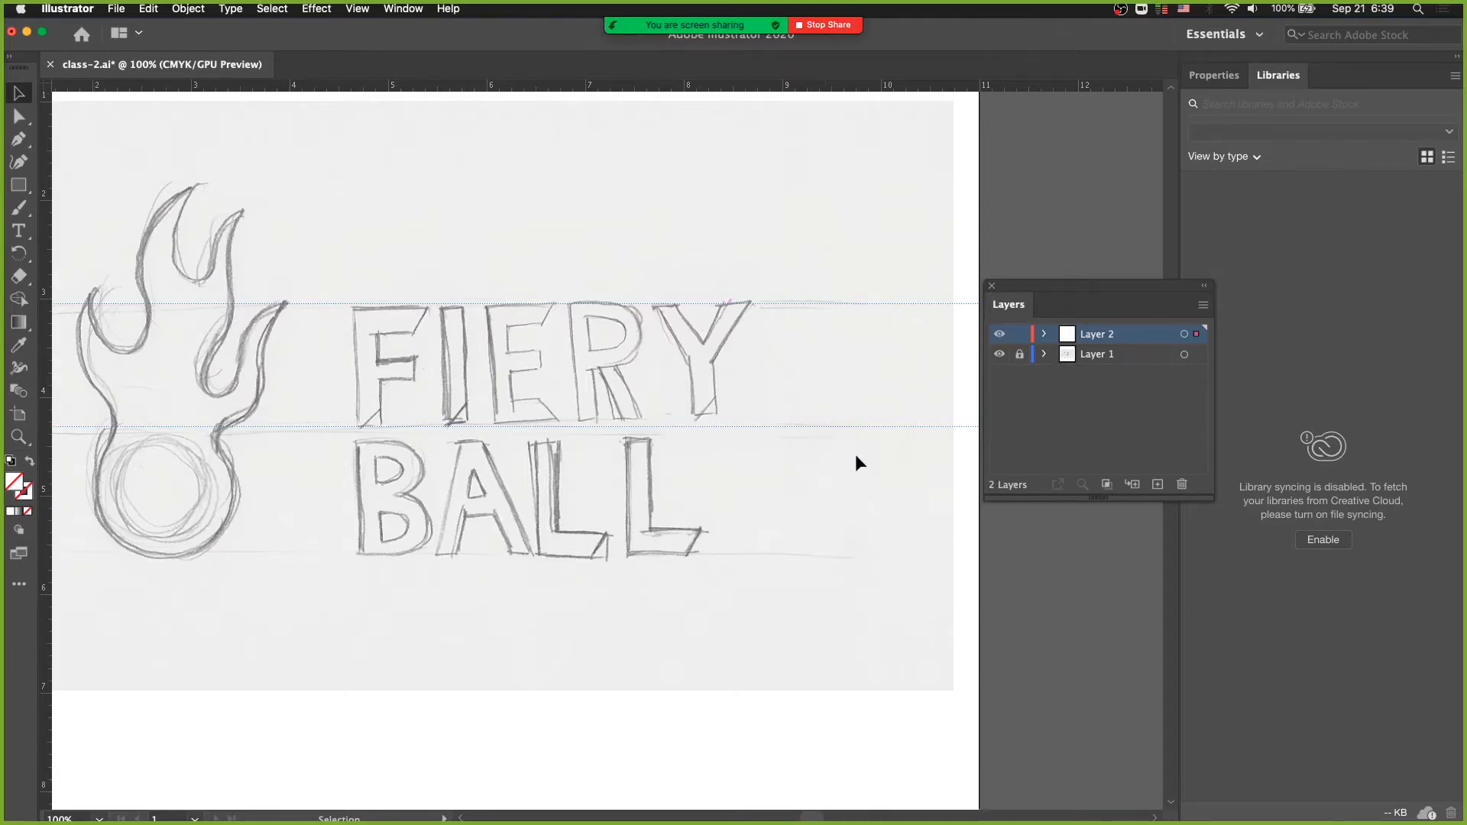
# - Select the guide beneath FIERY and lock all guides in place
pyautogui.moveTo(838, 425)
pyautogui.mouseDown()
pyautogui.moveTo(842, 412)
pyautogui.moveTo(846, 427)
pyautogui.mouseUp()
pyautogui.click(355, 10)
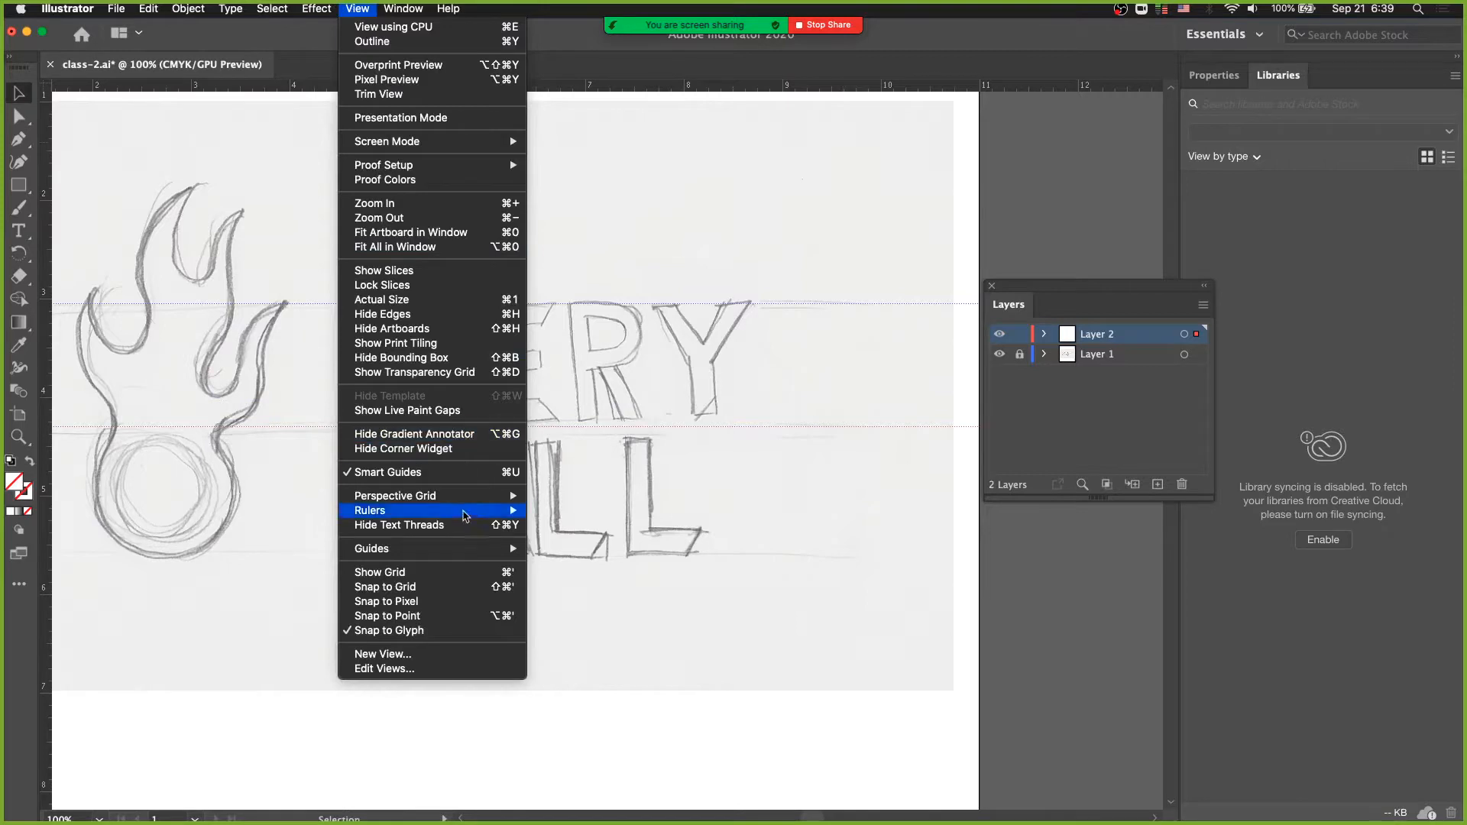
pyautogui.moveTo(467, 551)
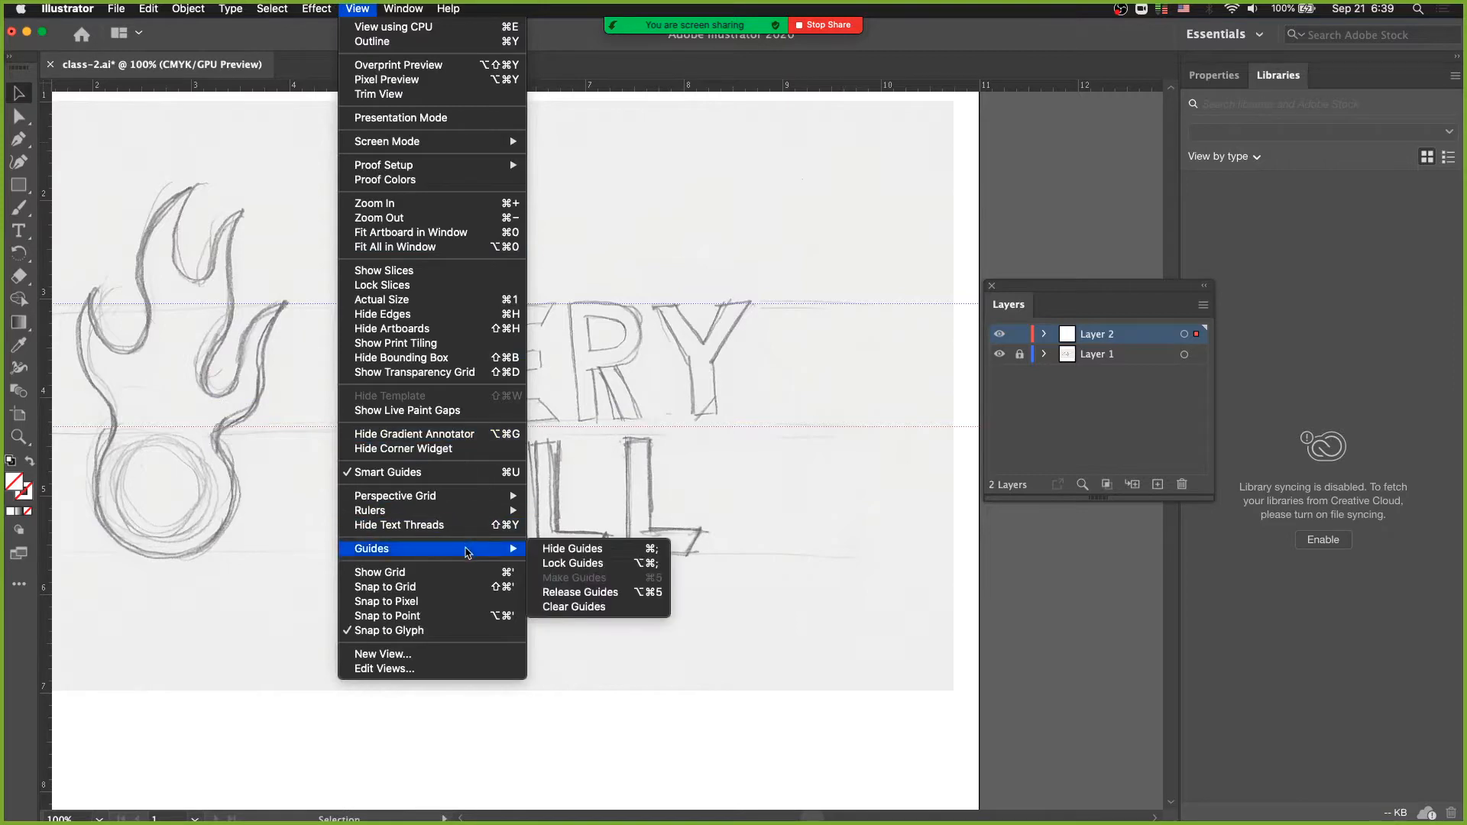
pyautogui.click(616, 567)
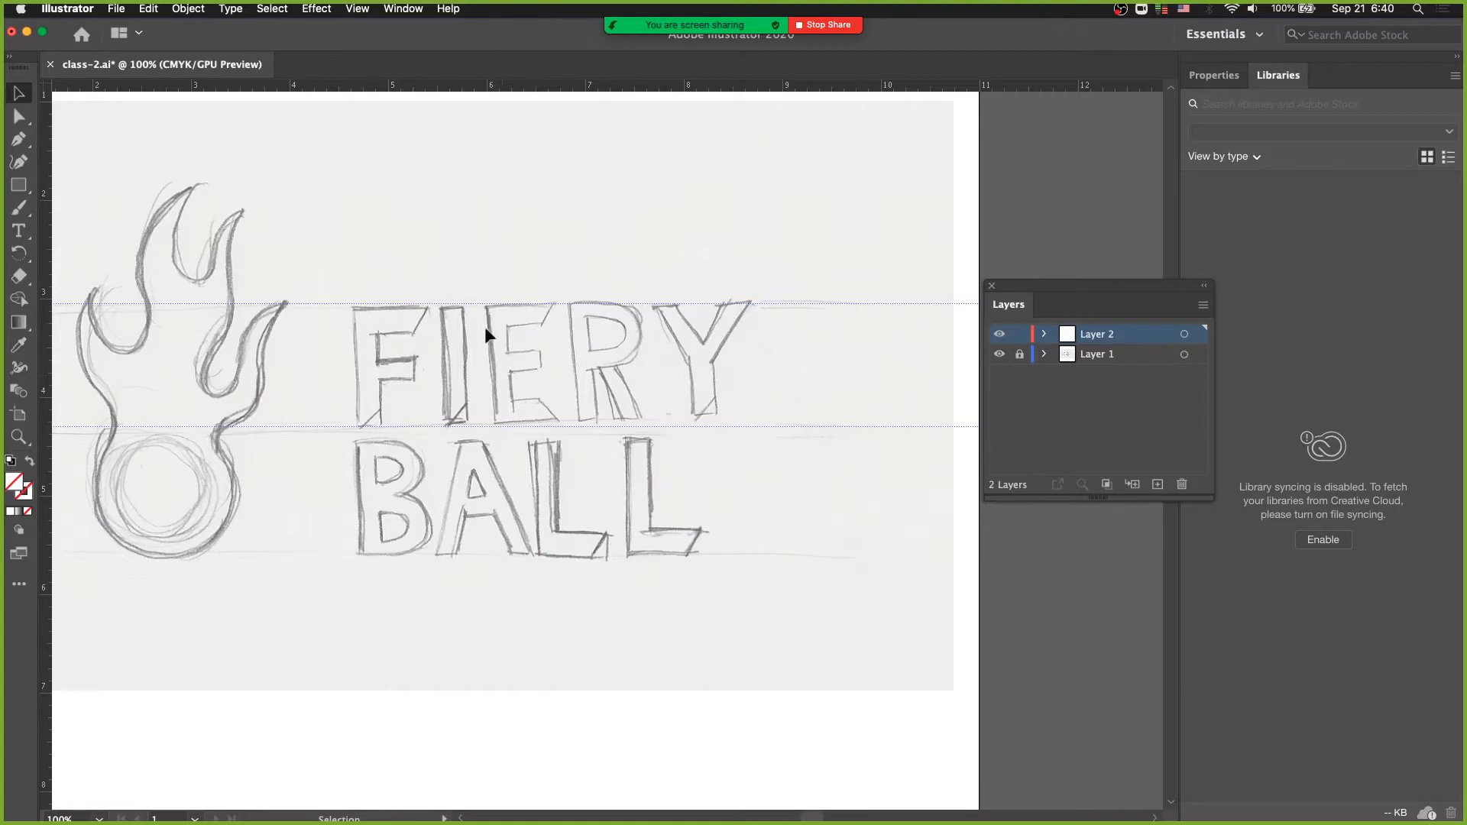
# - Draw a square about 1.6 in wide above the FIERY lettering and convert it into a guide
pyautogui.click(18, 185)
pyautogui.moveTo(354, 129); pyautogui.dragTo(505, 288)
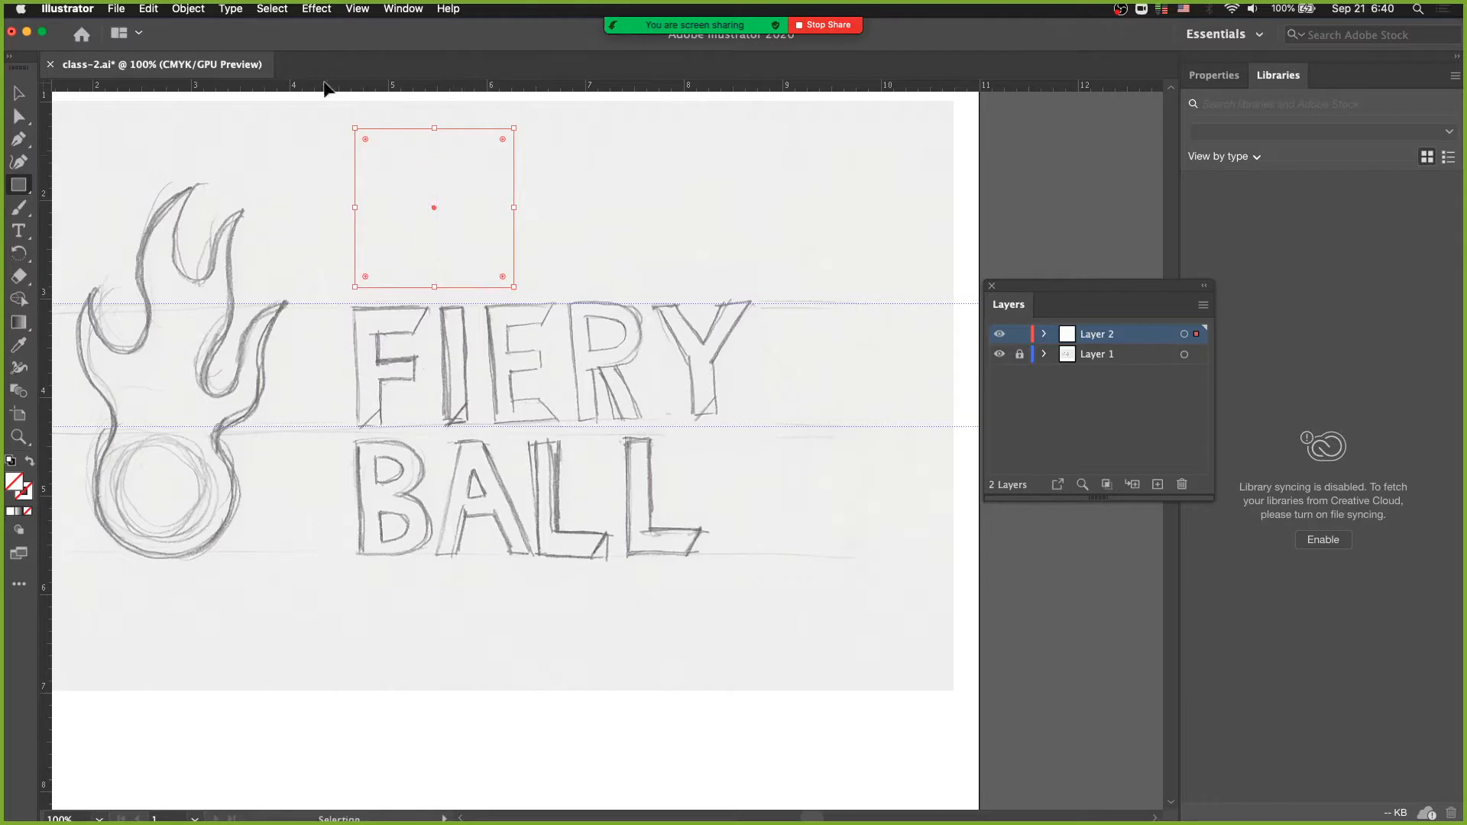
pyautogui.click(321, 9)
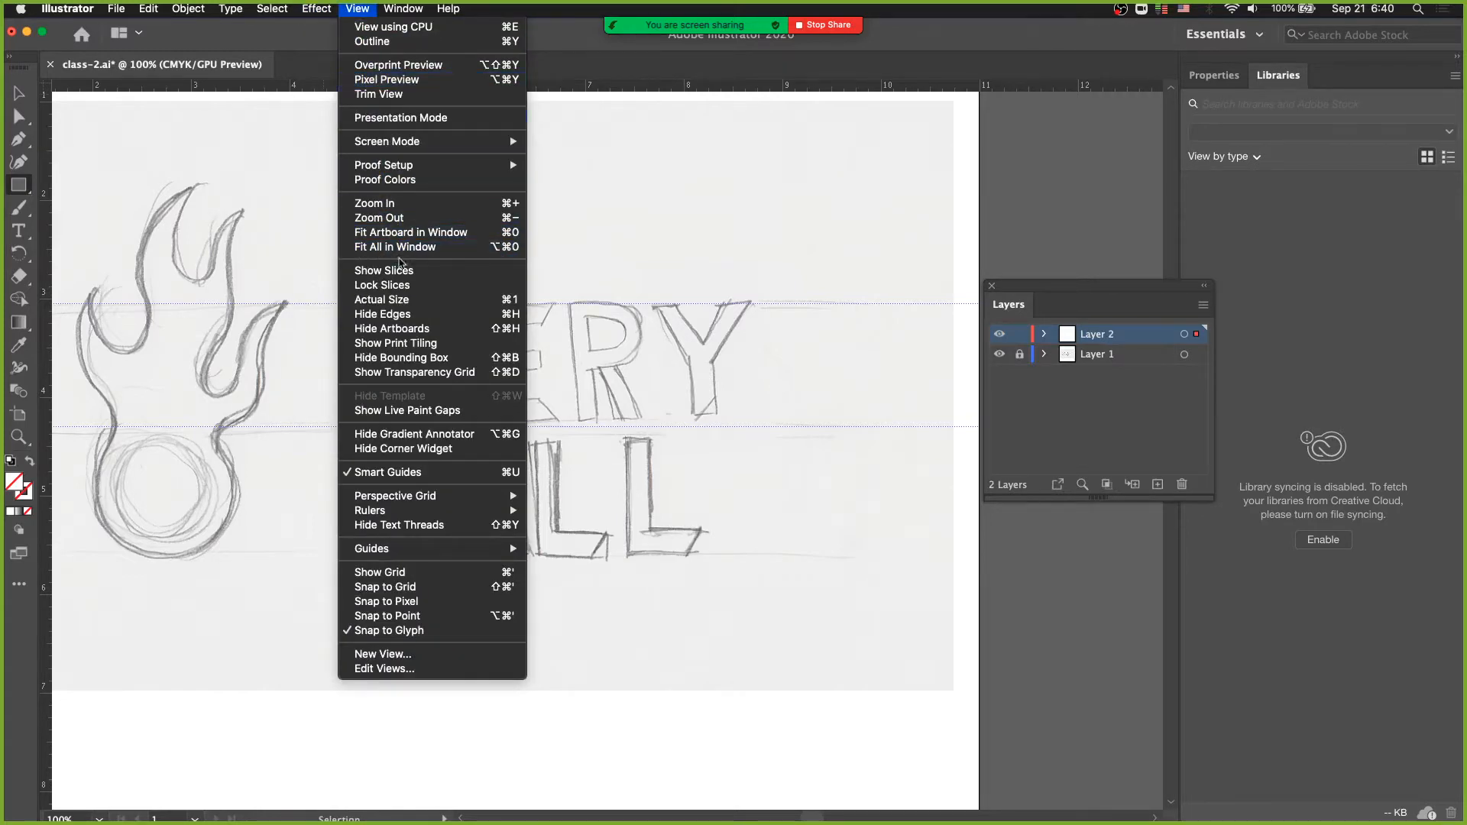
pyautogui.moveTo(447, 552)
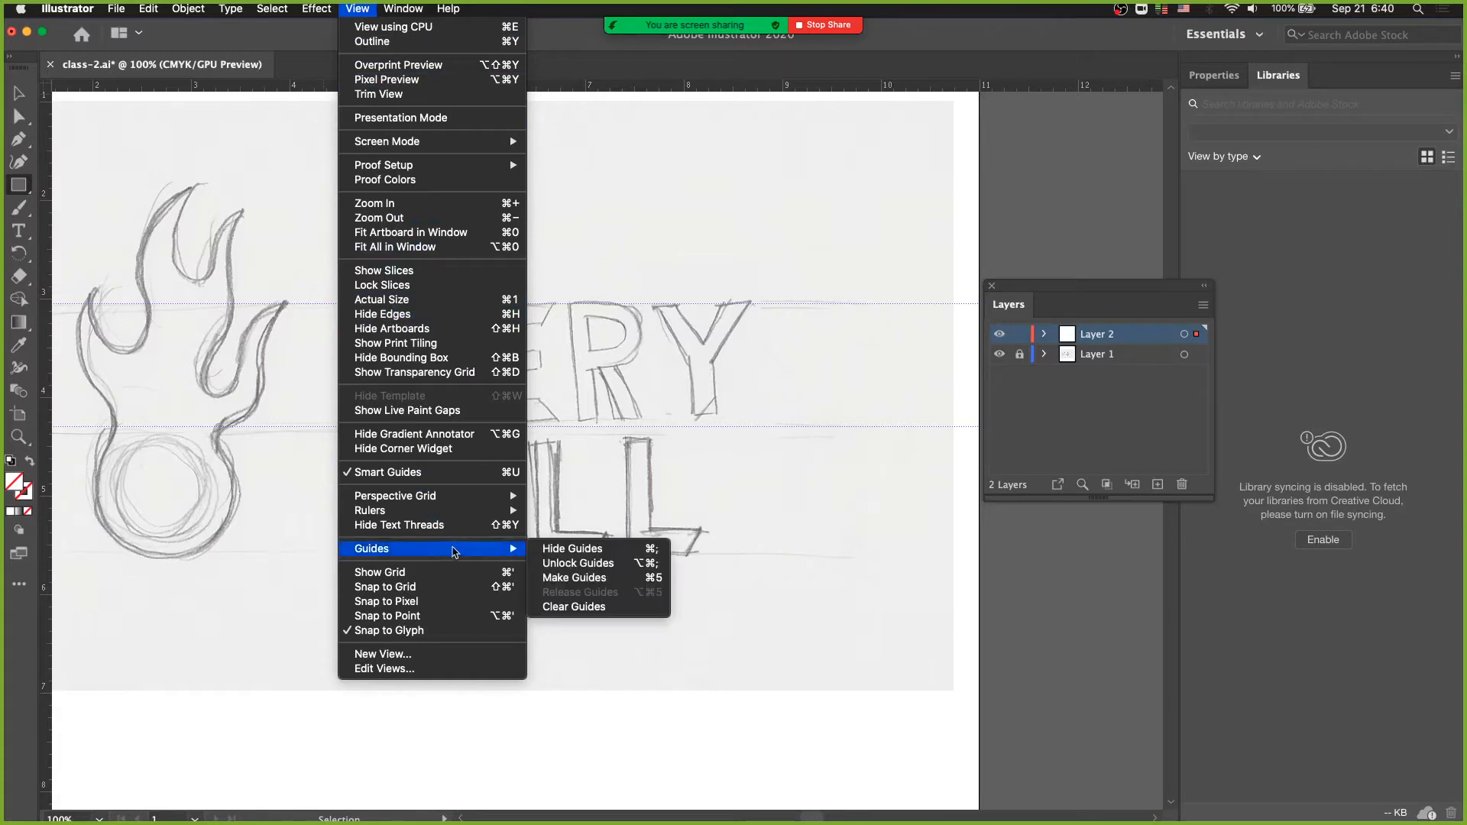
pyautogui.click(581, 579)
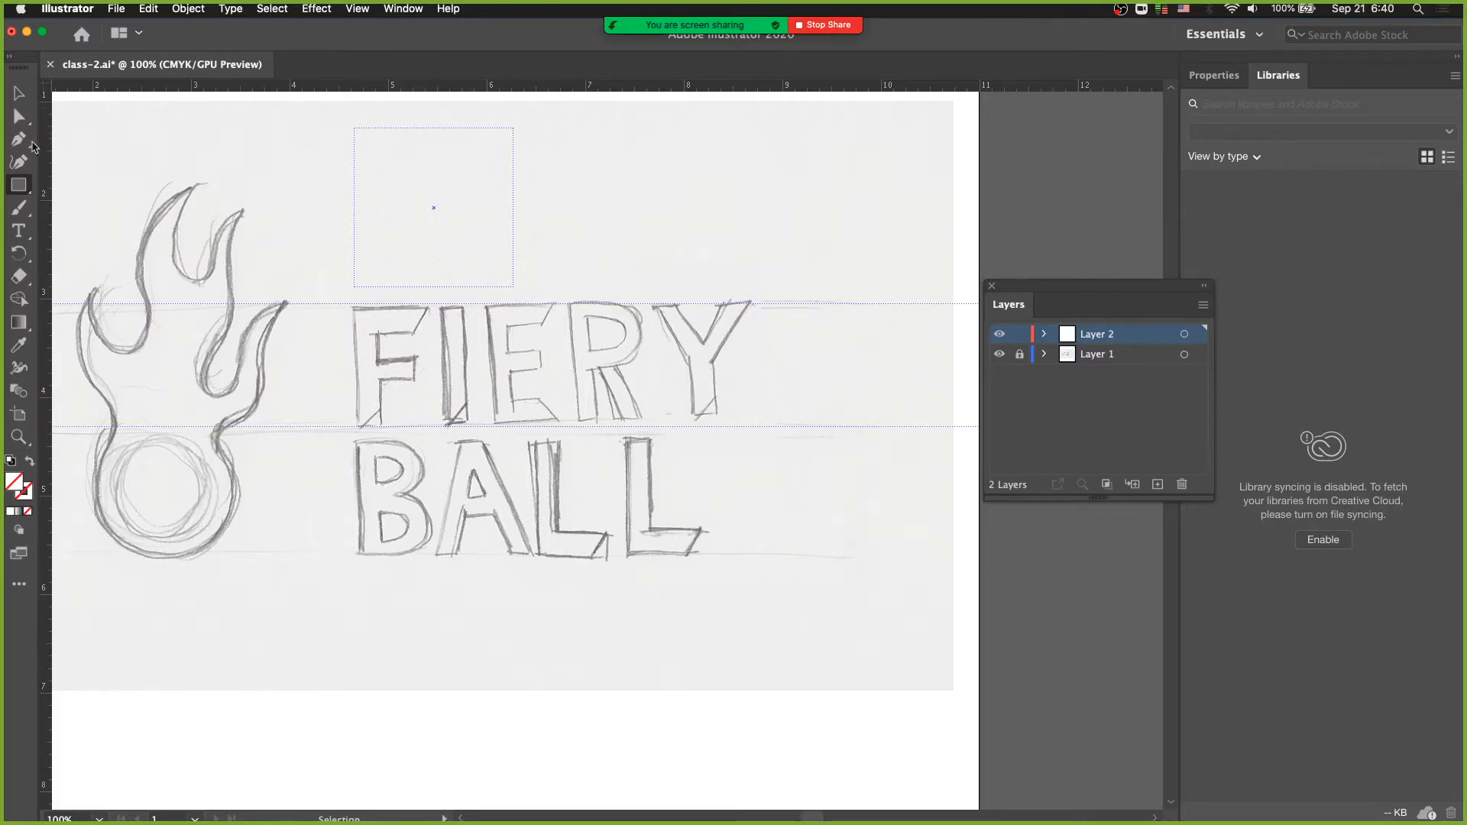
# - Unlock the guides so they can be selected and edited
pyautogui.click(362, 12)
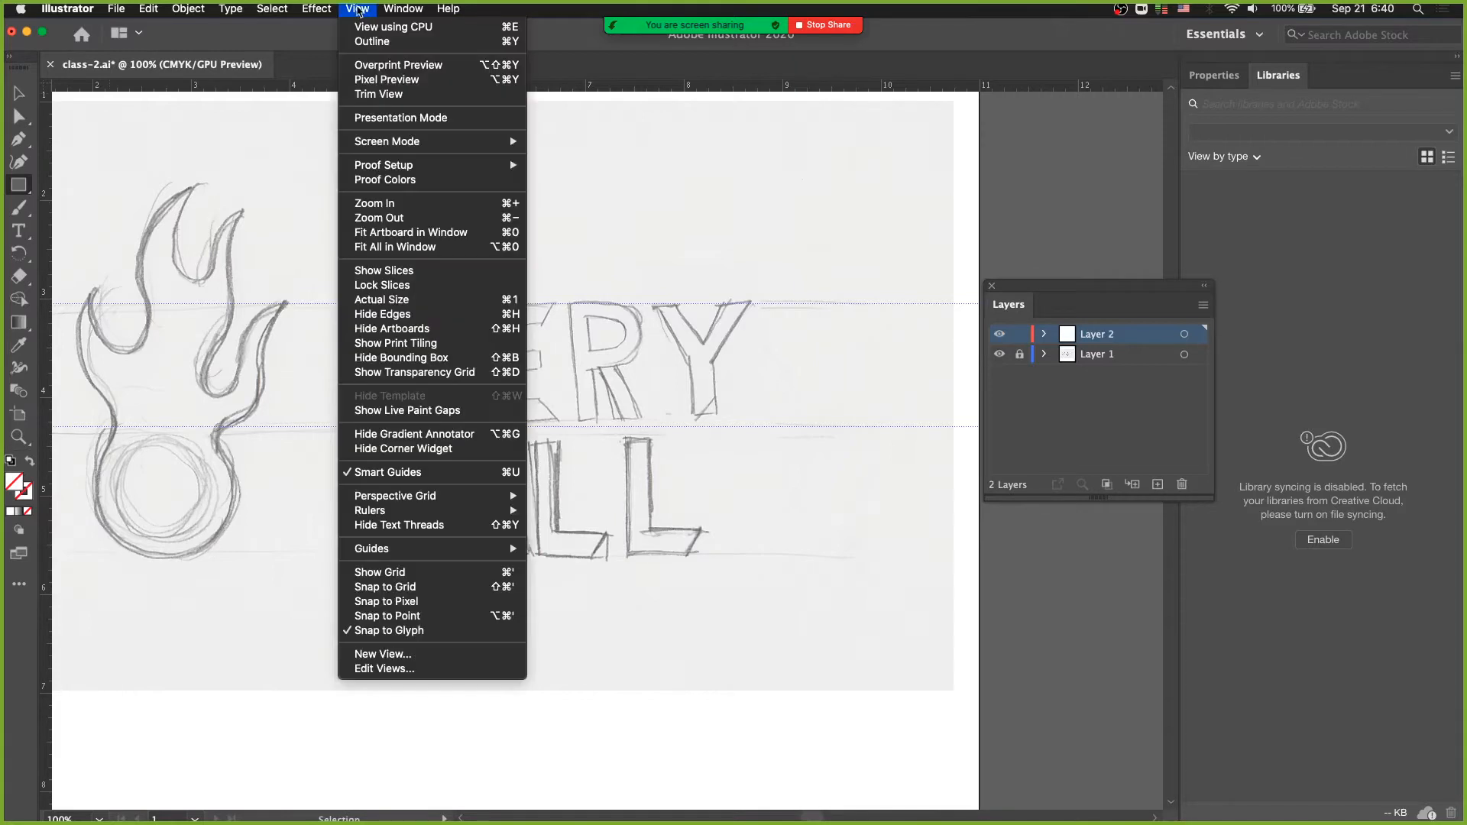
pyautogui.moveTo(440, 550)
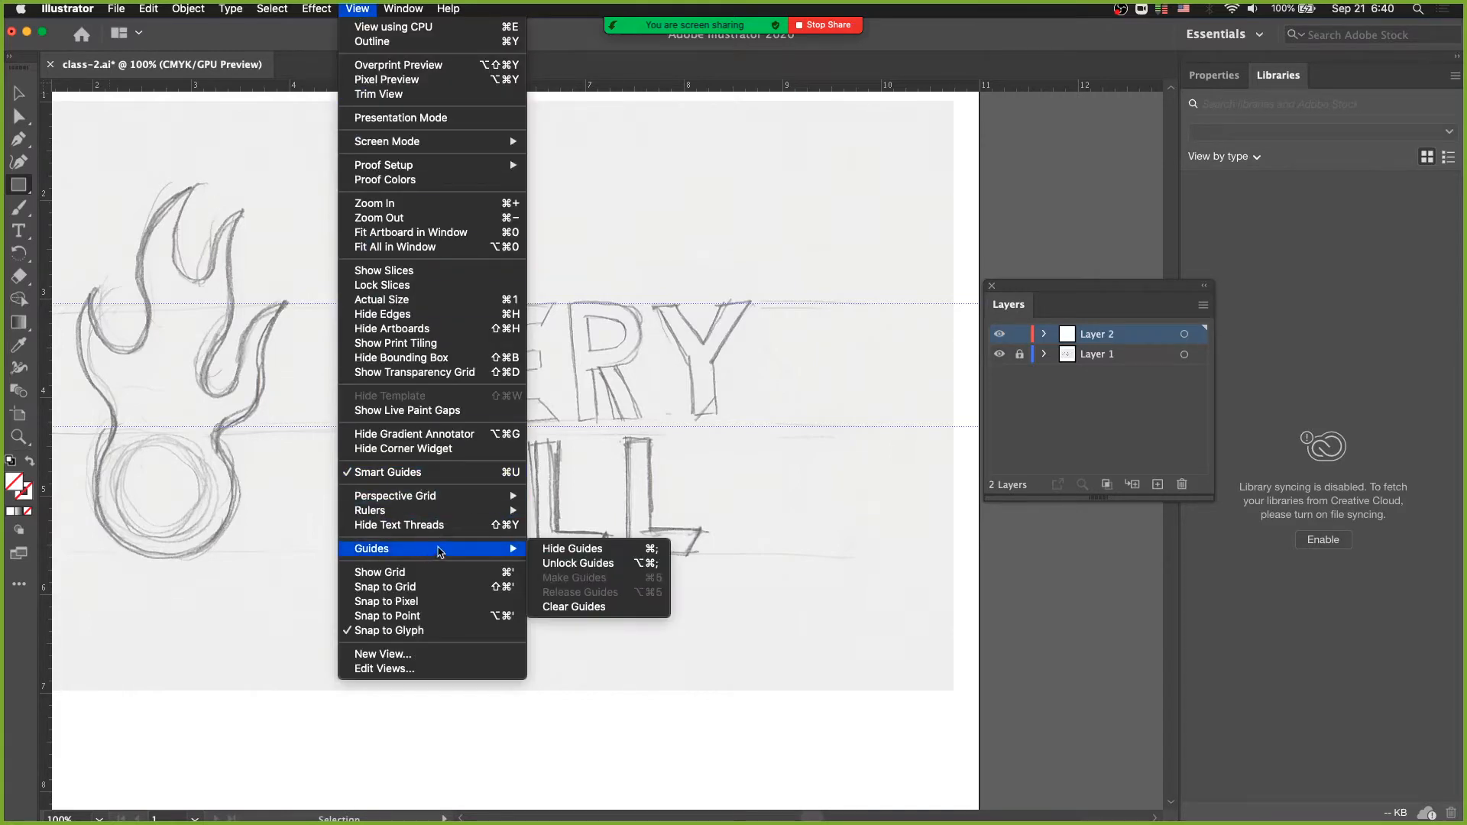
pyautogui.click(555, 565)
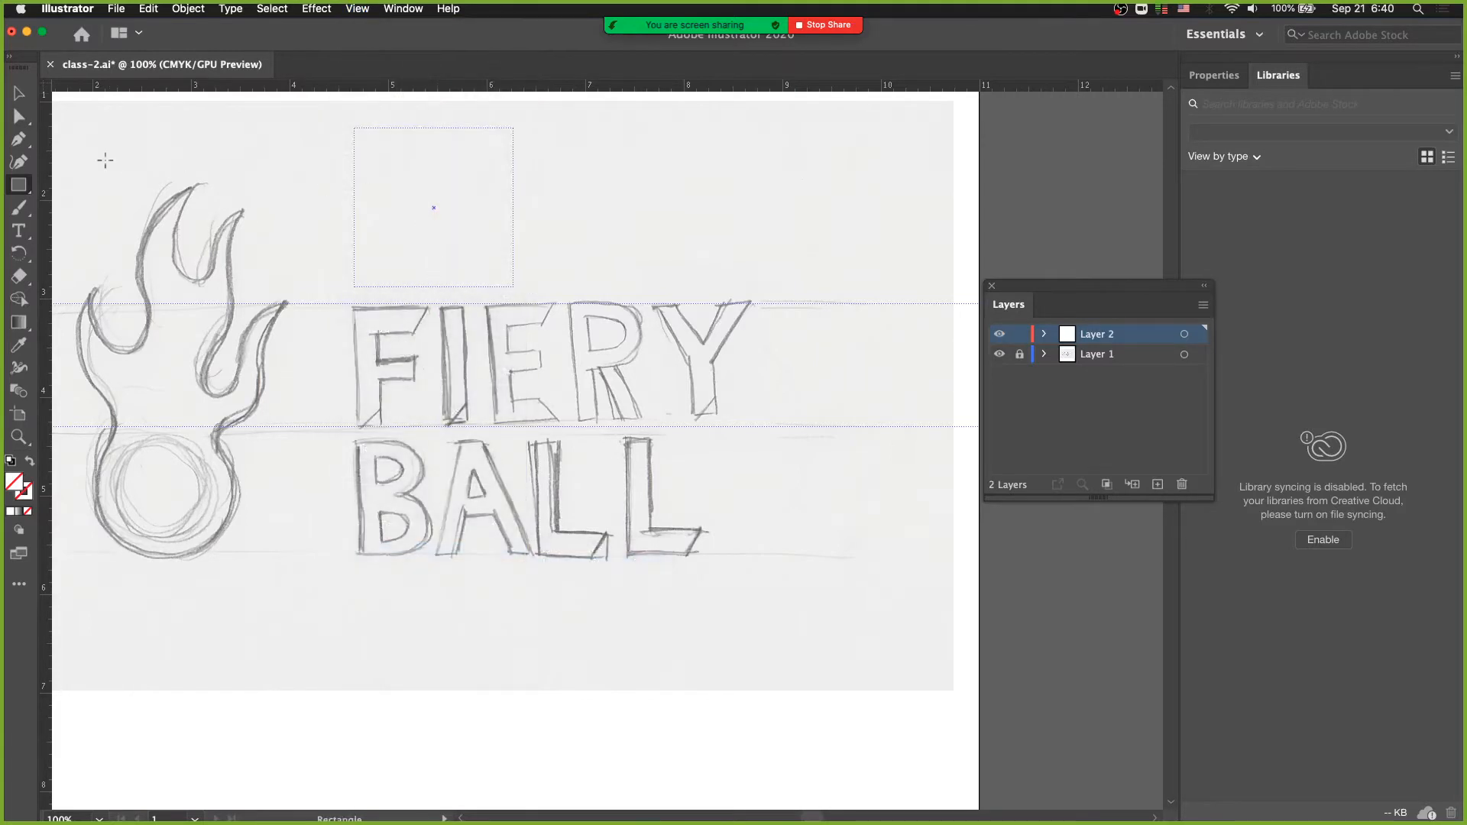
# - Move the square guide above the FIERY lettering slightly to the right
pyautogui.click(17, 116)
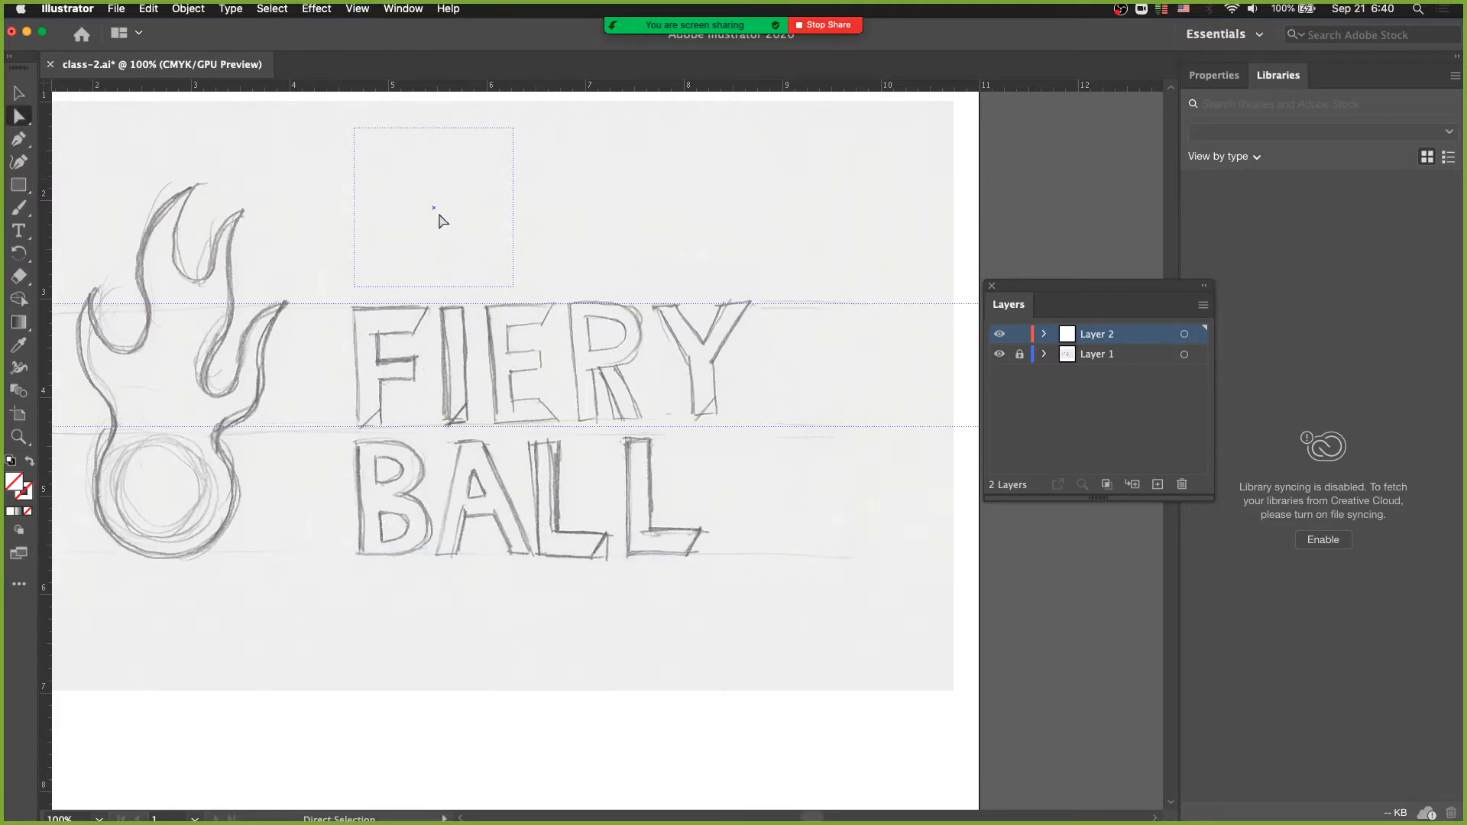
pyautogui.moveTo(433, 206); pyautogui.dragTo(469, 205)
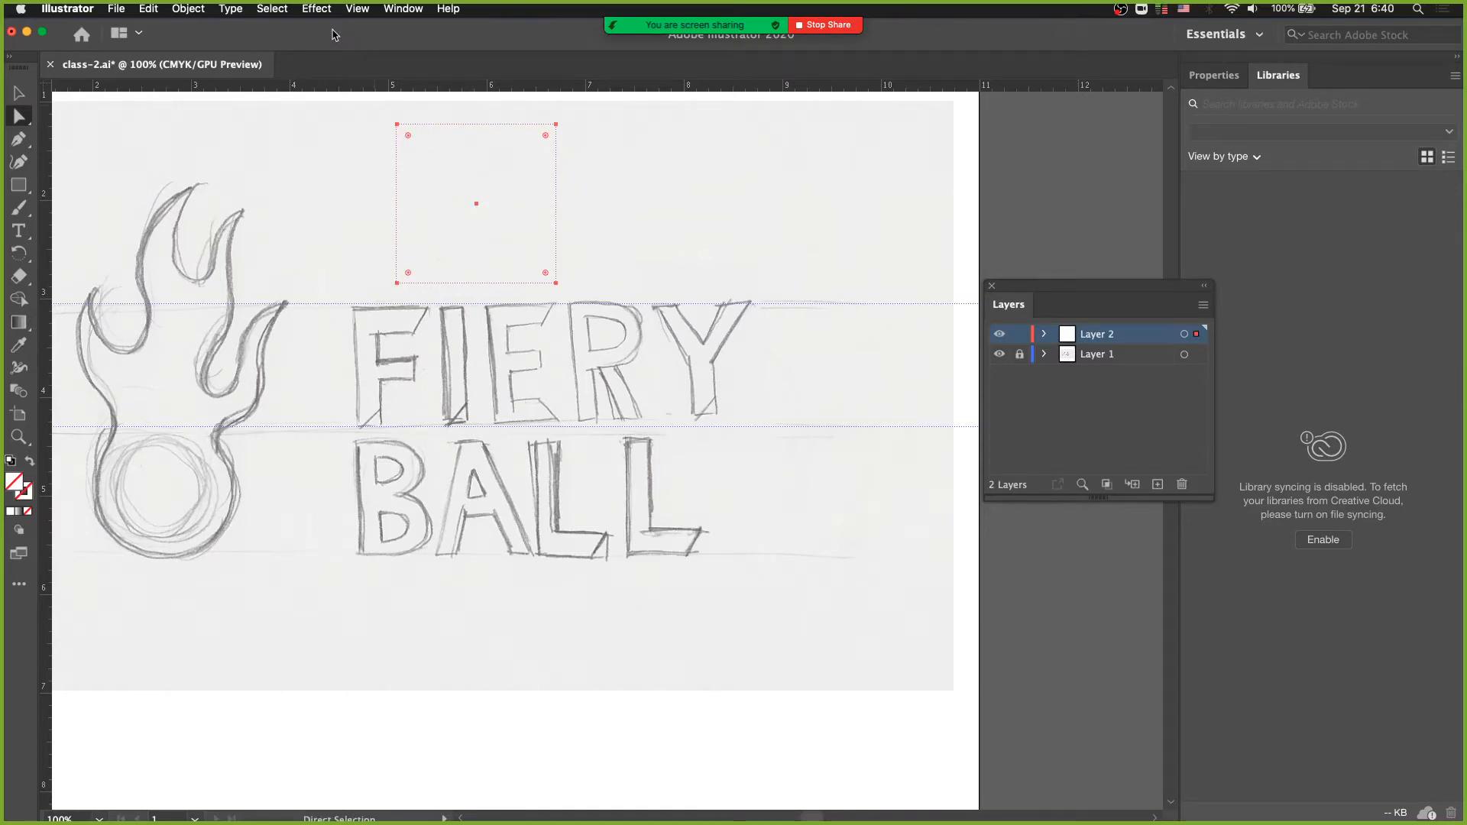
pyautogui.press('super+l')
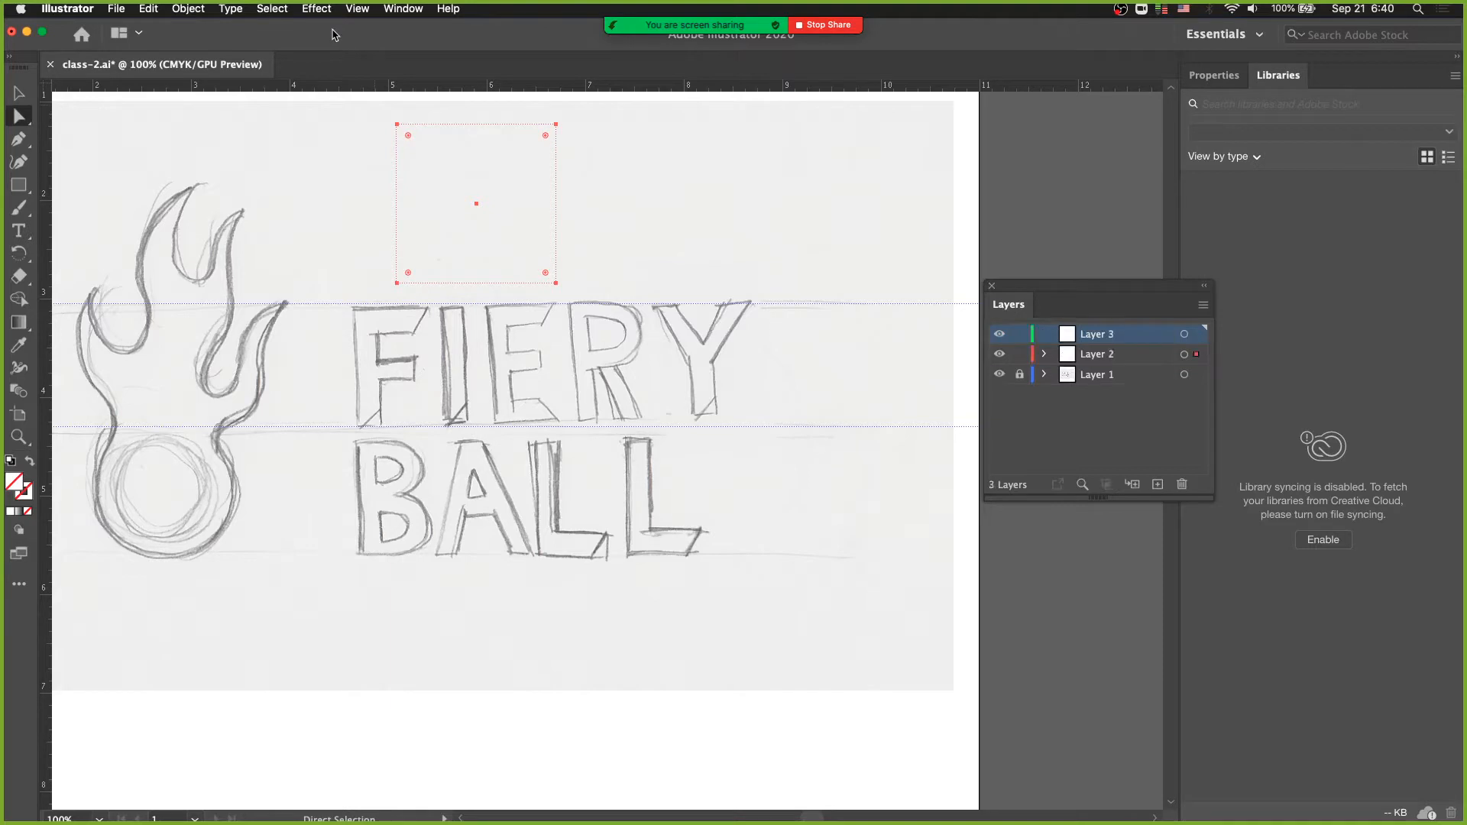
pyautogui.press('super+z')
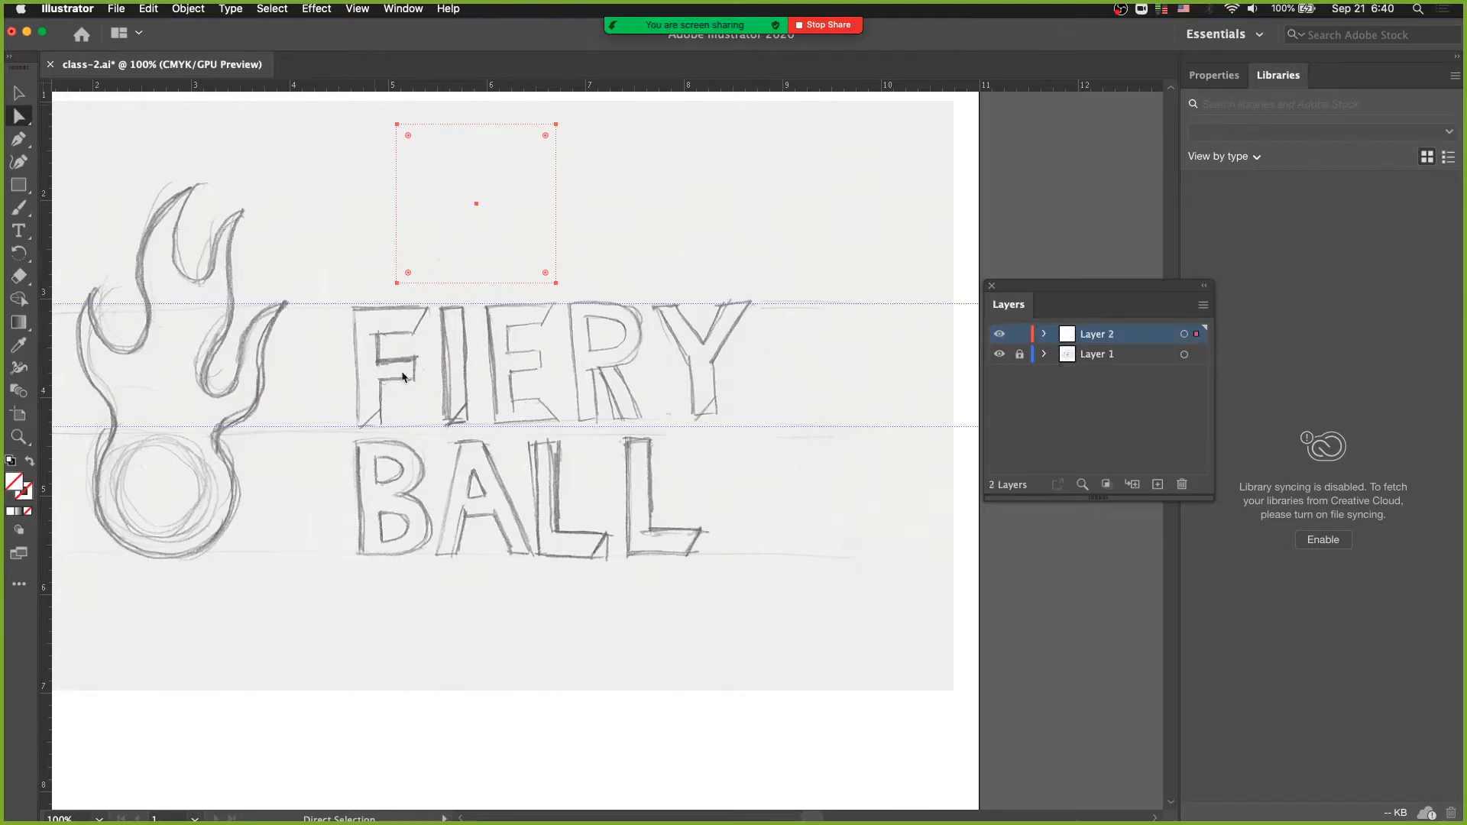
# - Lock all guides in place again
pyautogui.click(355, 9)
pyautogui.moveTo(399, 548)
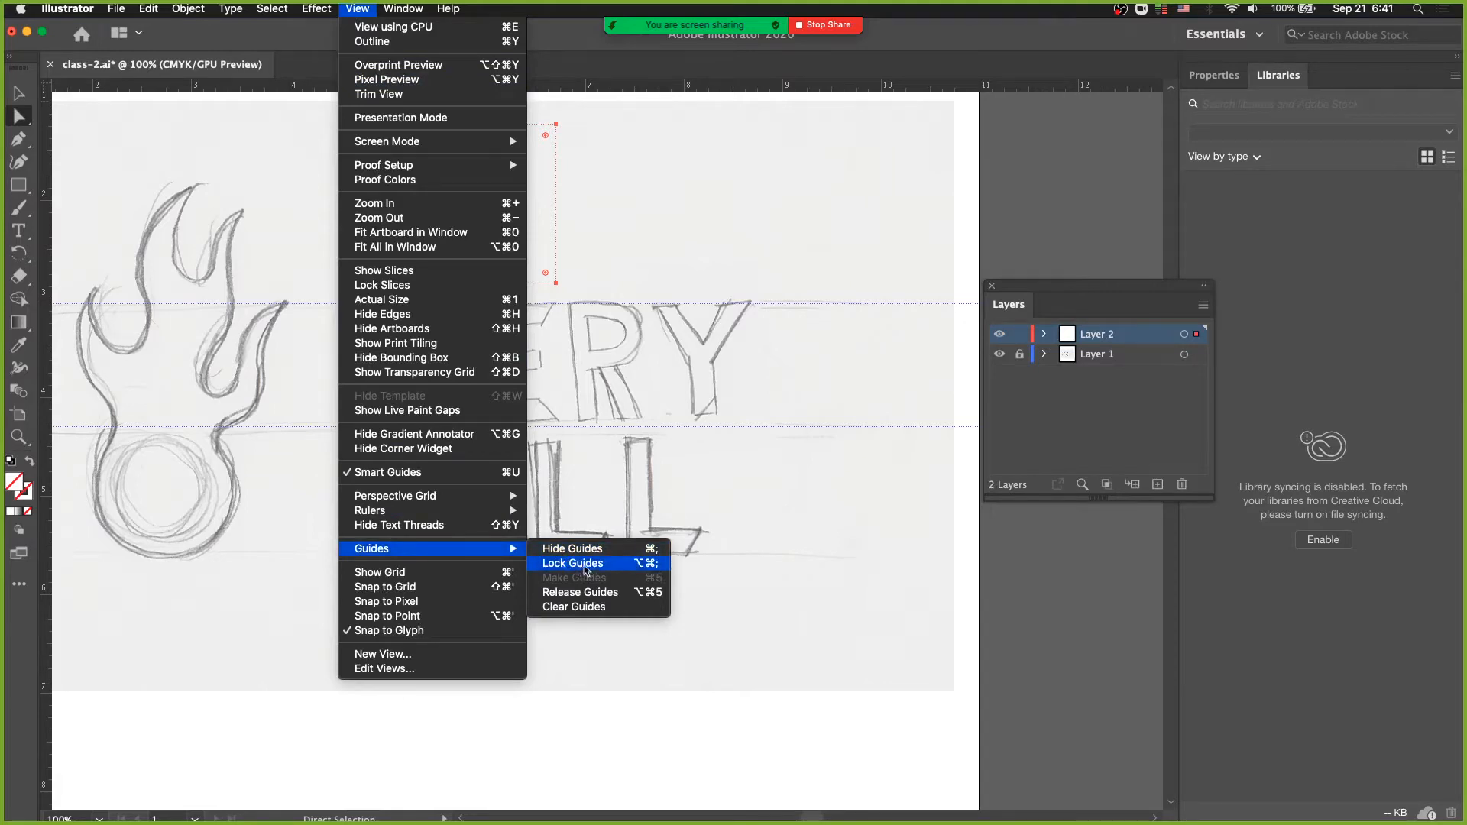
pyautogui.click(640, 566)
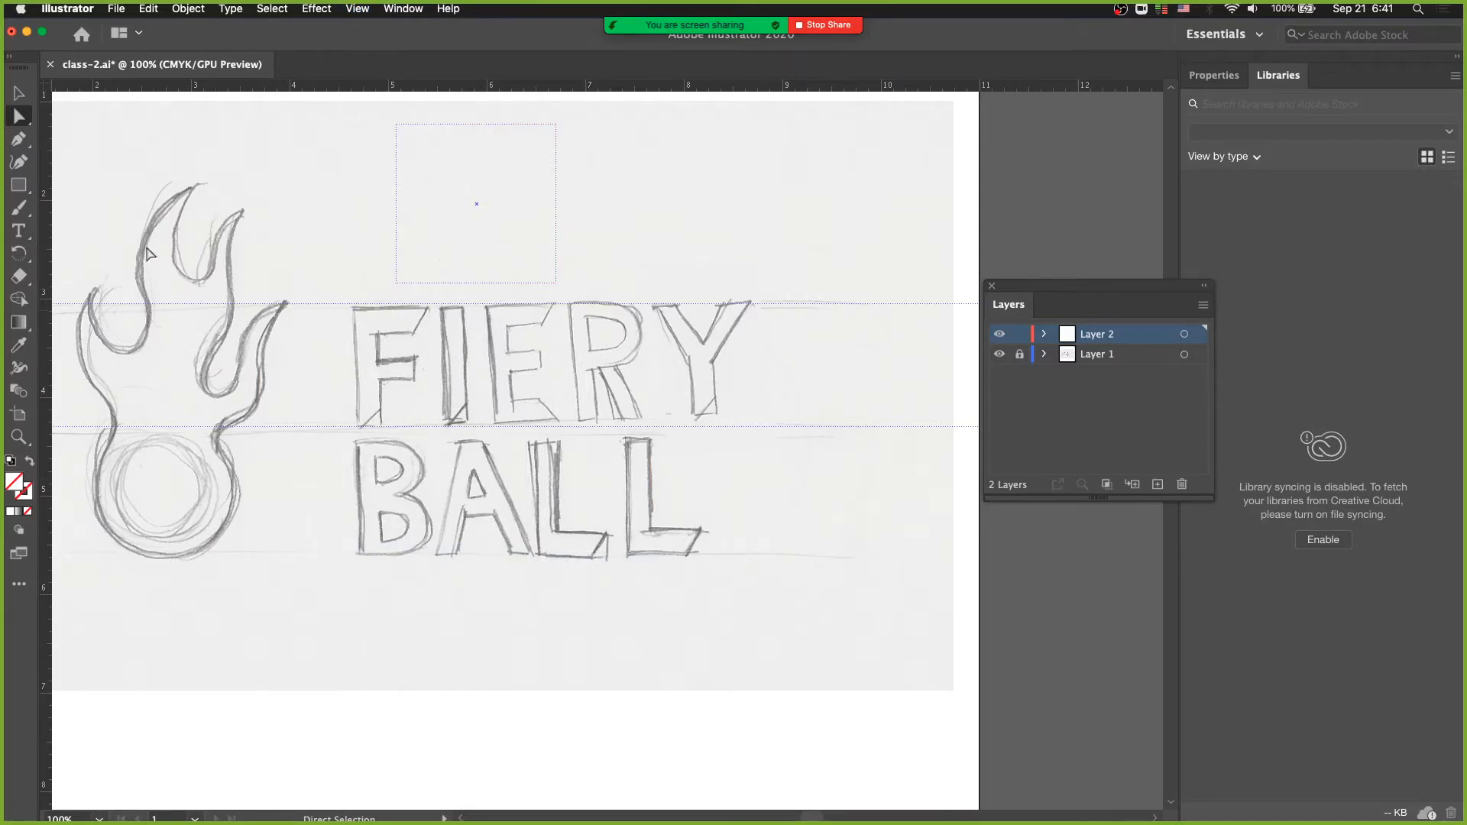
# - Draw a rectangle about 0.25 in wide and 1.25 in high over the F's stem, spanning the two horizontal guides
pyautogui.click(16, 188)
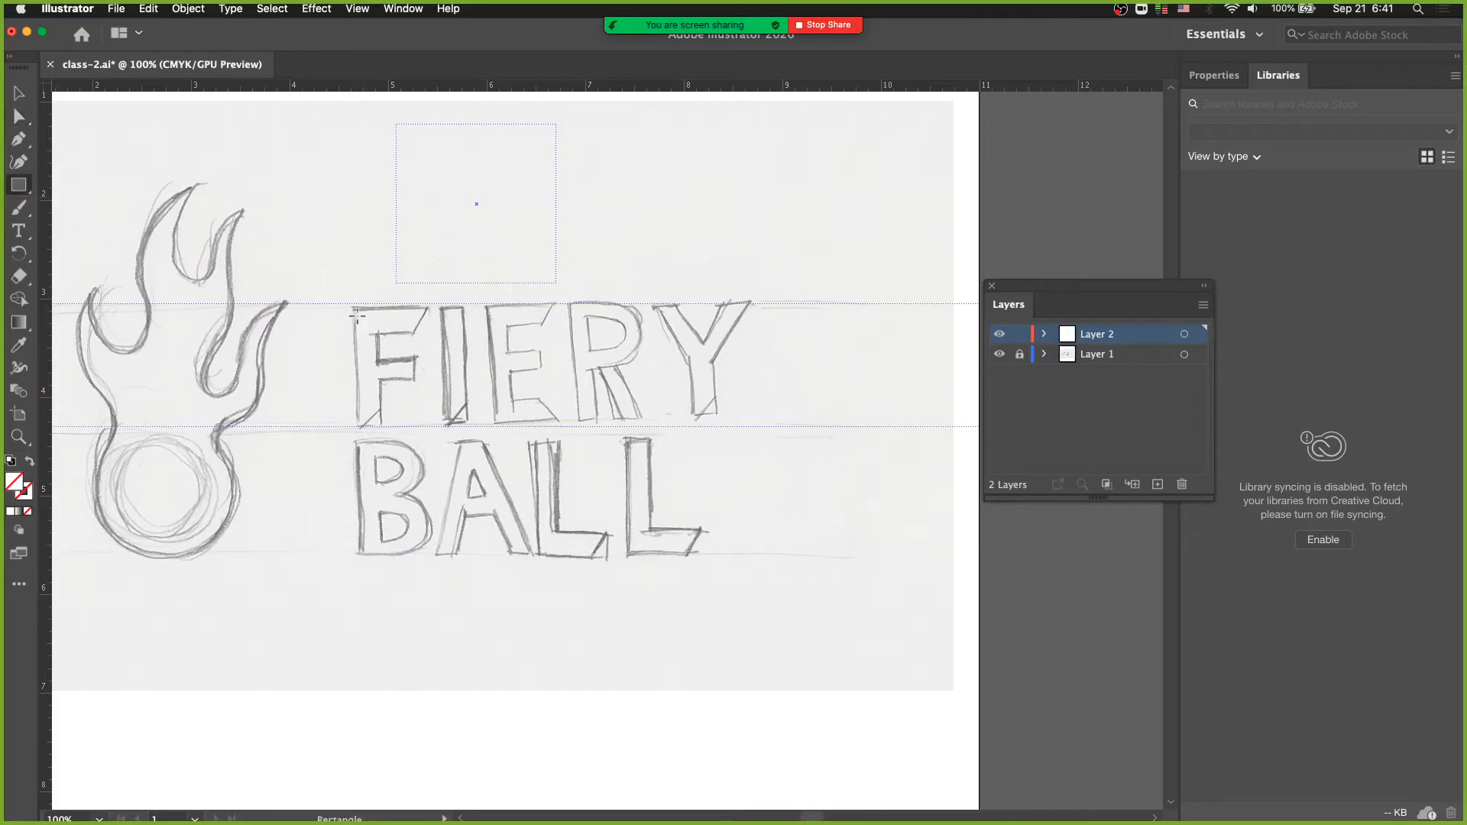
pyautogui.moveTo(352, 305); pyautogui.dragTo(355, 307)
pyautogui.moveTo(366, 389); pyautogui.dragTo(377, 427)
# - Show the color settings beside the artwork and fill the F's stem rectangle with black
pyautogui.moveTo(389, 37)
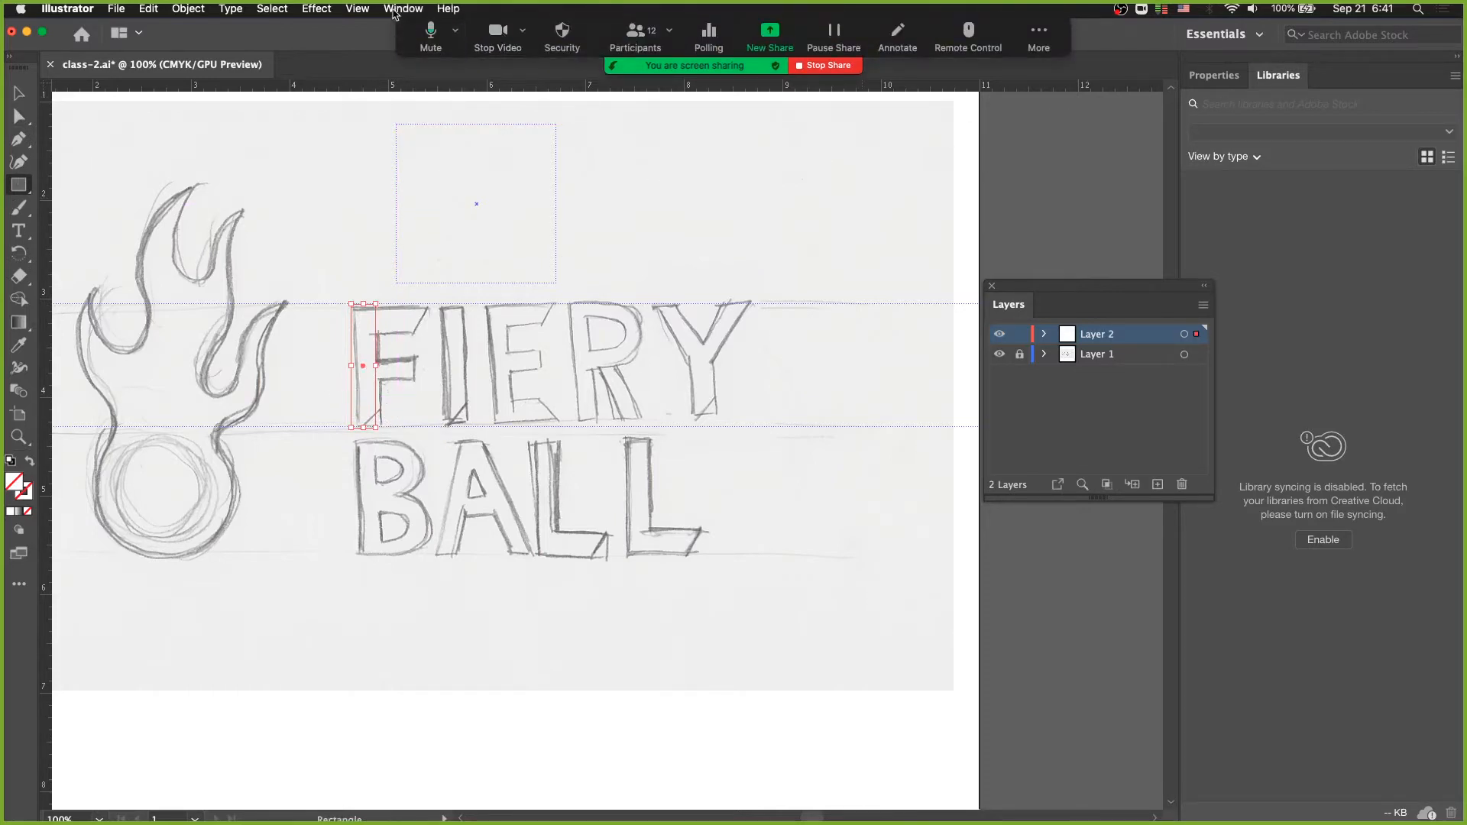
pyautogui.click(397, 10)
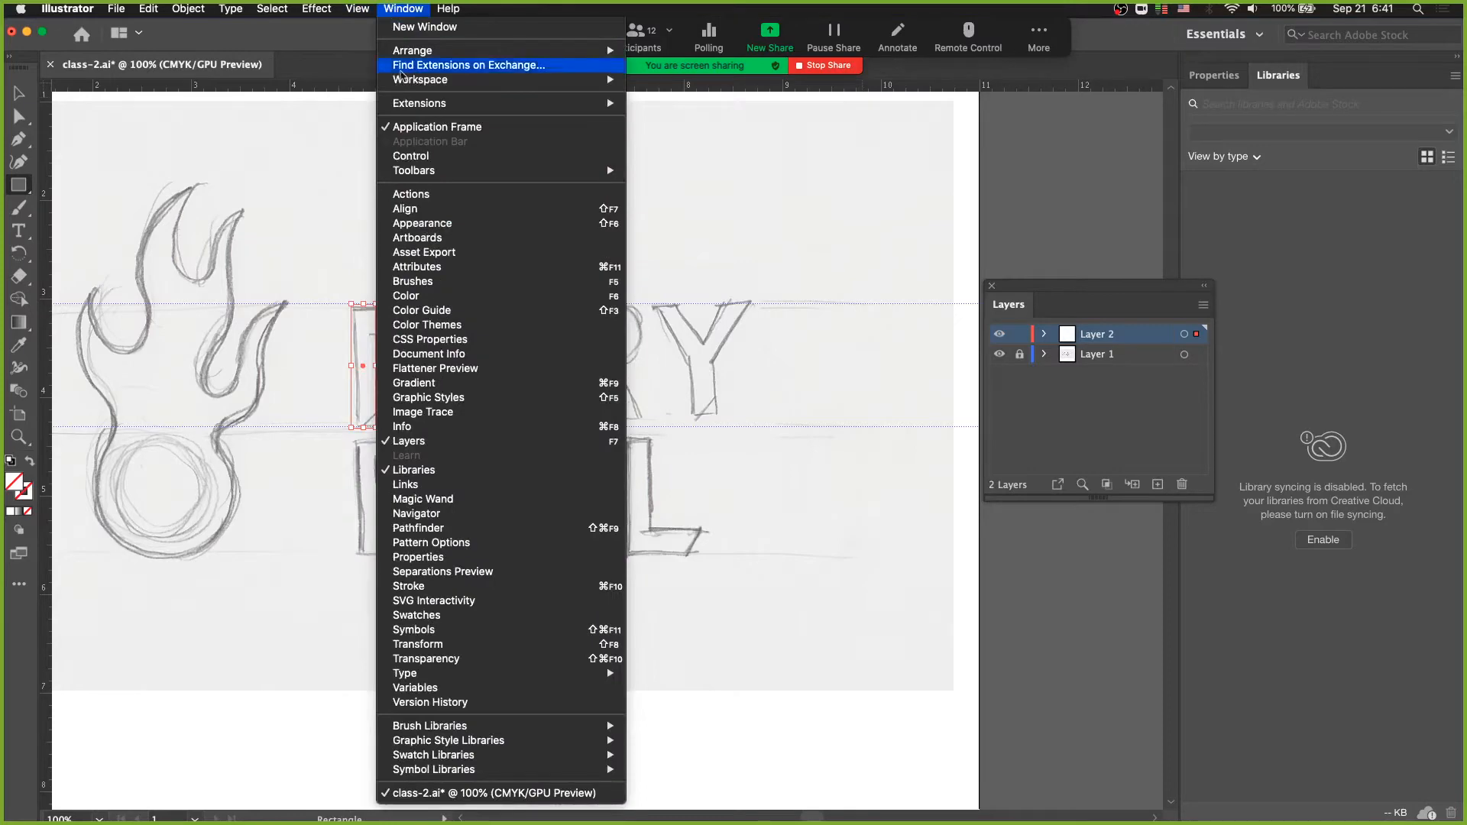
pyautogui.click(432, 297)
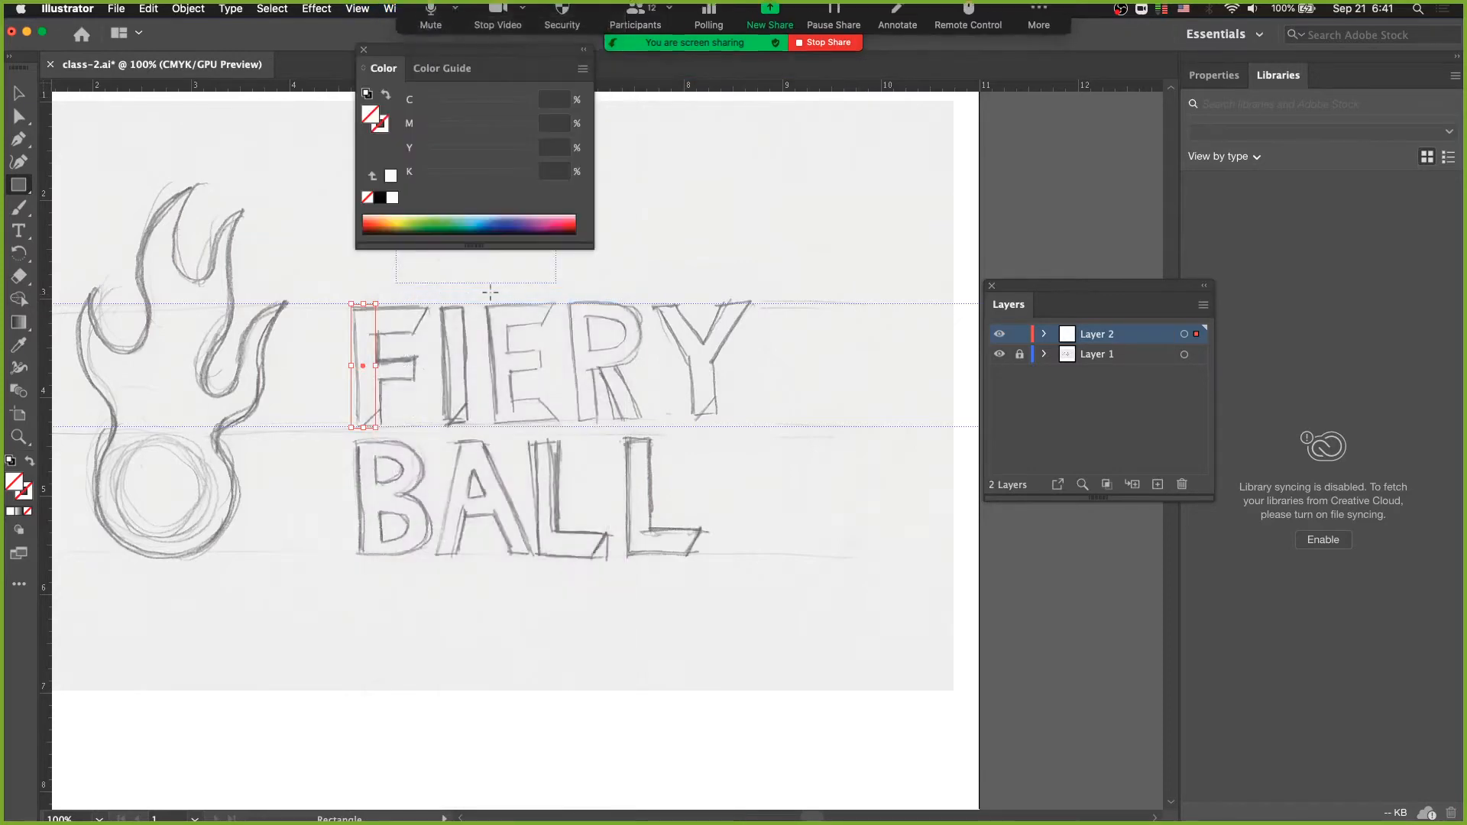
pyautogui.moveTo(504, 63); pyautogui.dragTo(990, 104)
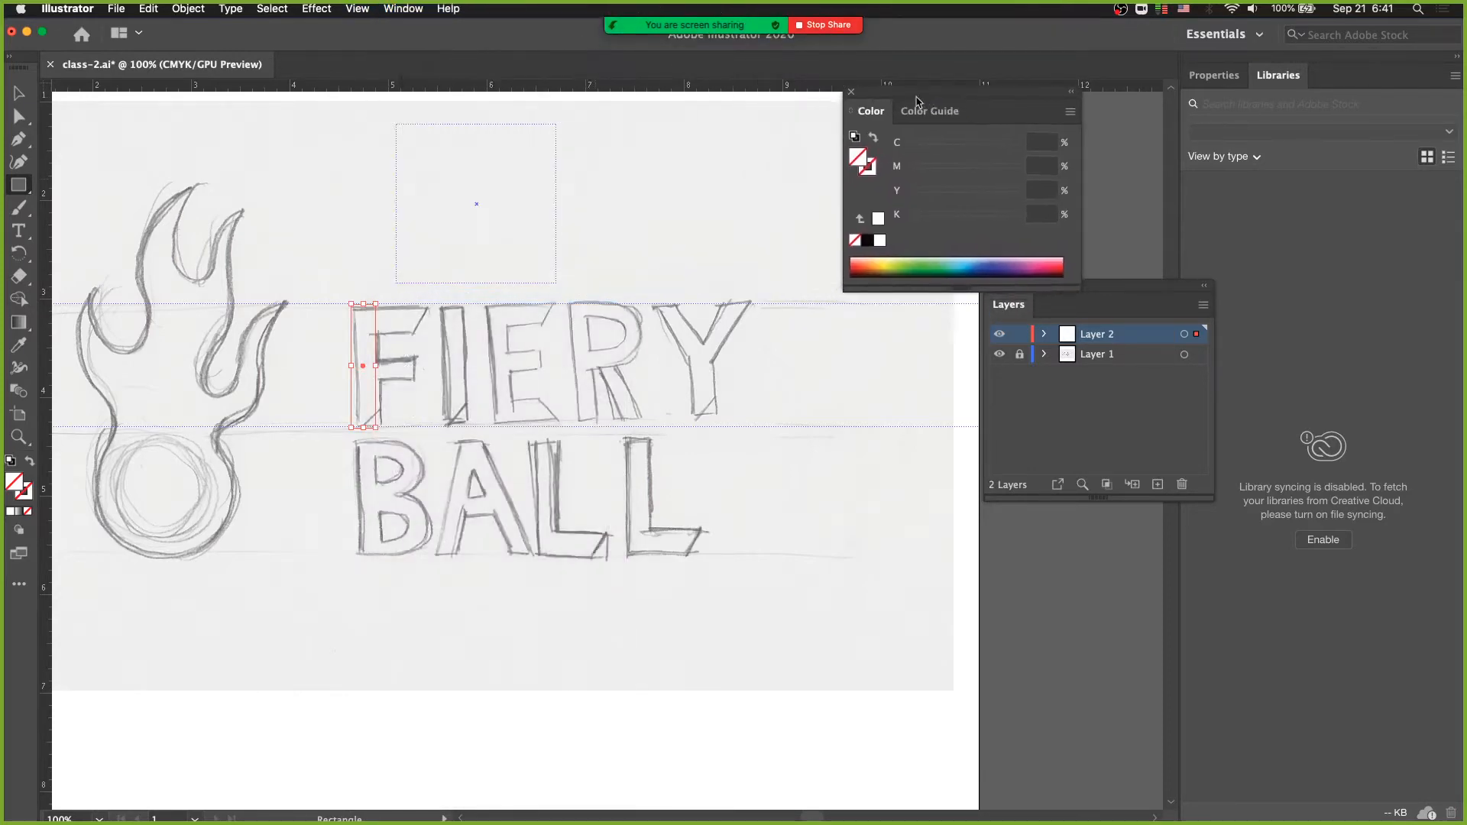
pyautogui.click(868, 240)
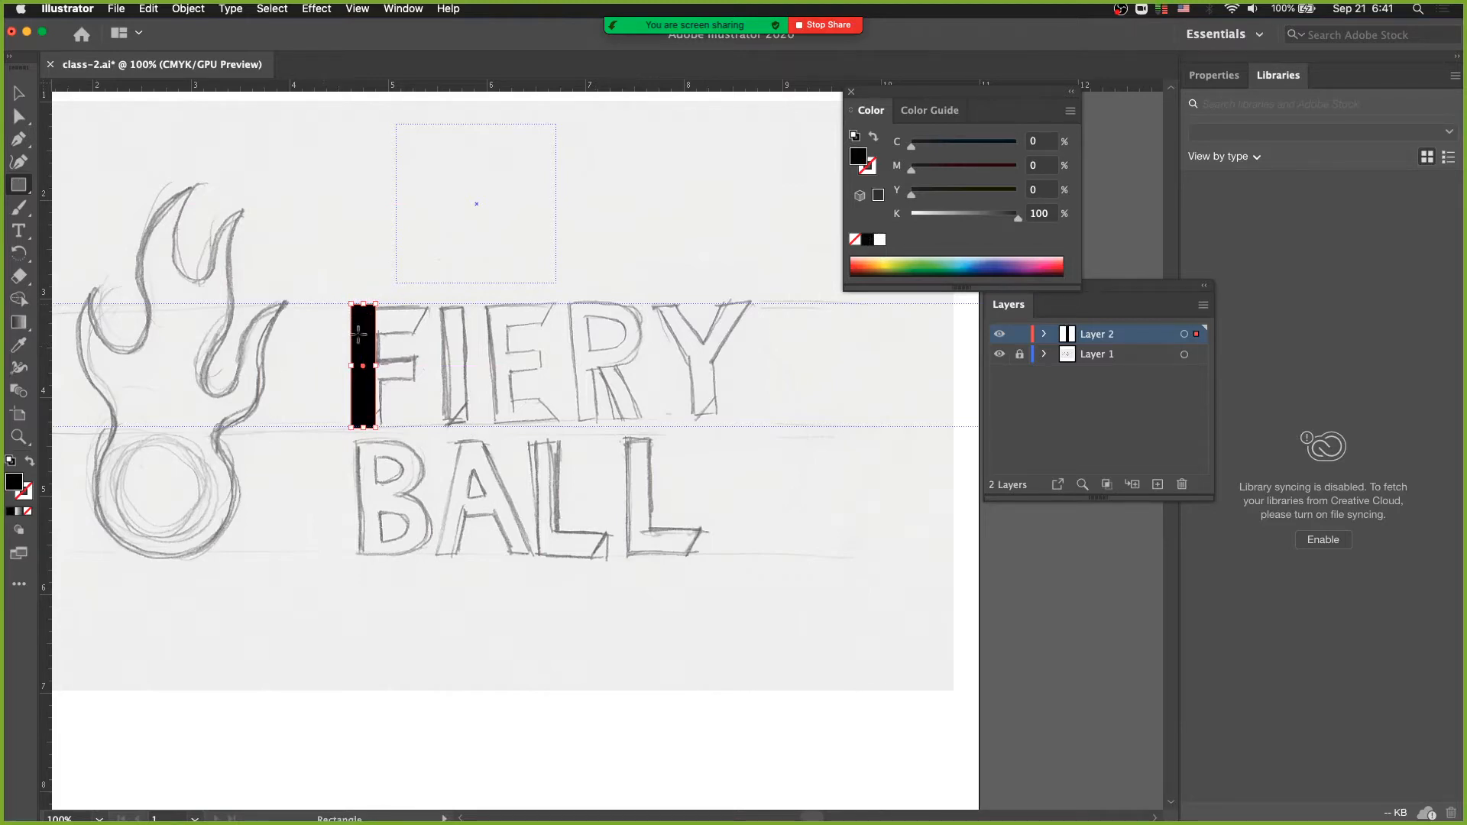
# - Move the black bar into the gap between the flame and the F, and nudge its lower-right corner slightly inward
pyautogui.press('v')
pyautogui.moveTo(359, 340); pyautogui.dragTo(301, 343)
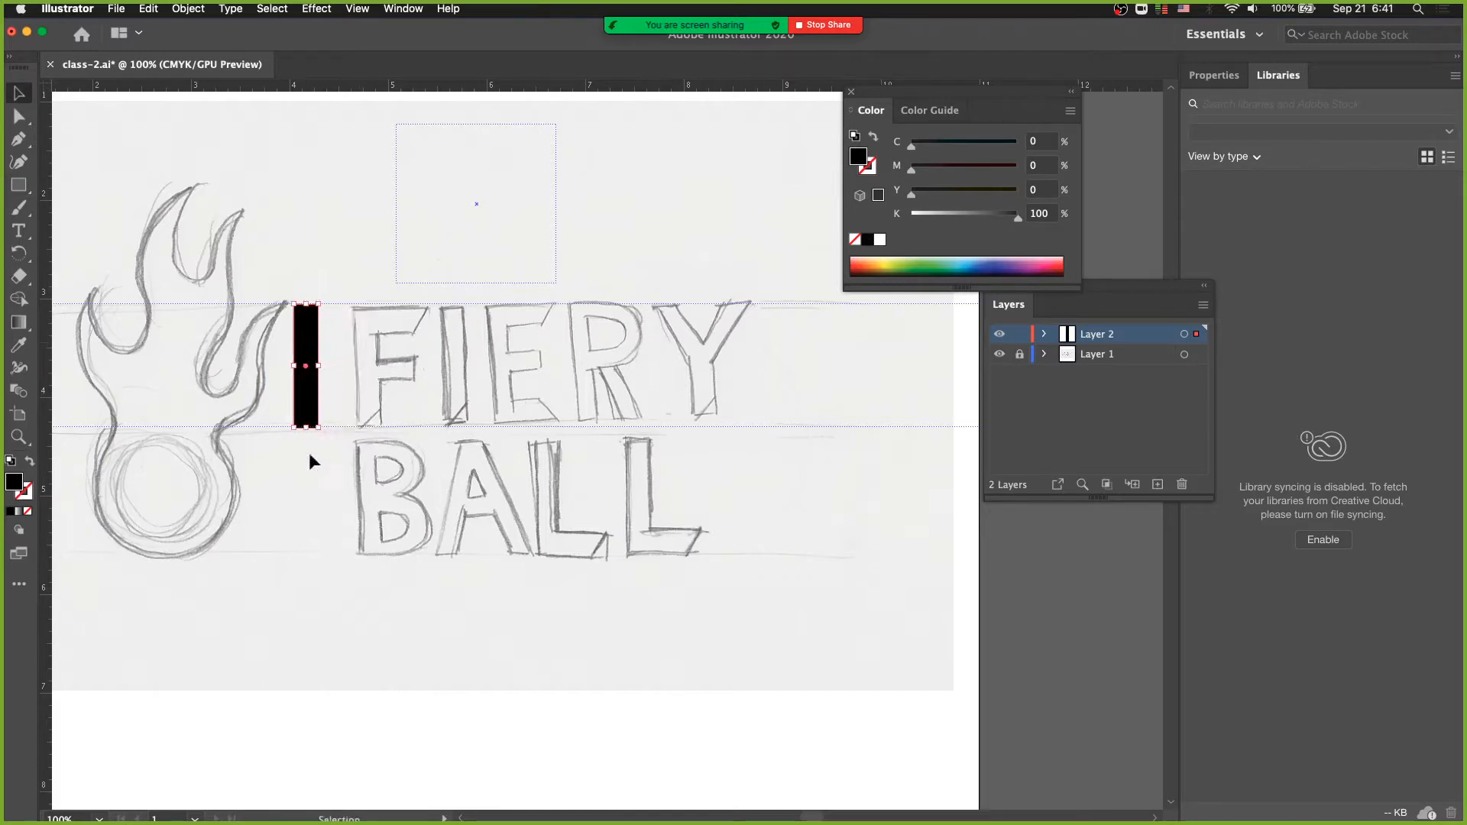
pyautogui.press('a')
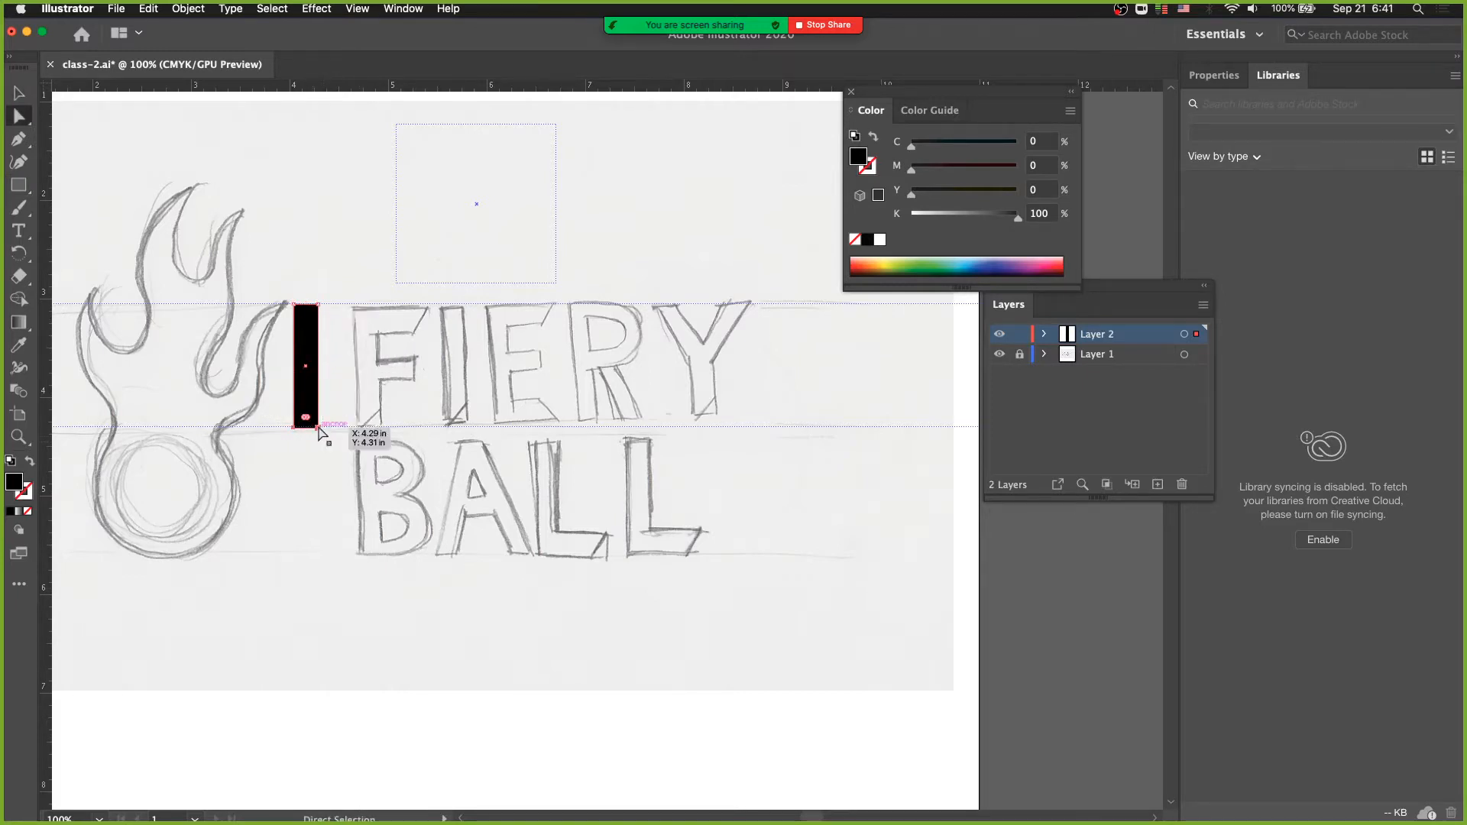
pyautogui.moveTo(317, 426)
pyautogui.mouseDown()
pyautogui.moveTo(315, 444)
pyautogui.moveTo(317, 424)
pyautogui.mouseUp()
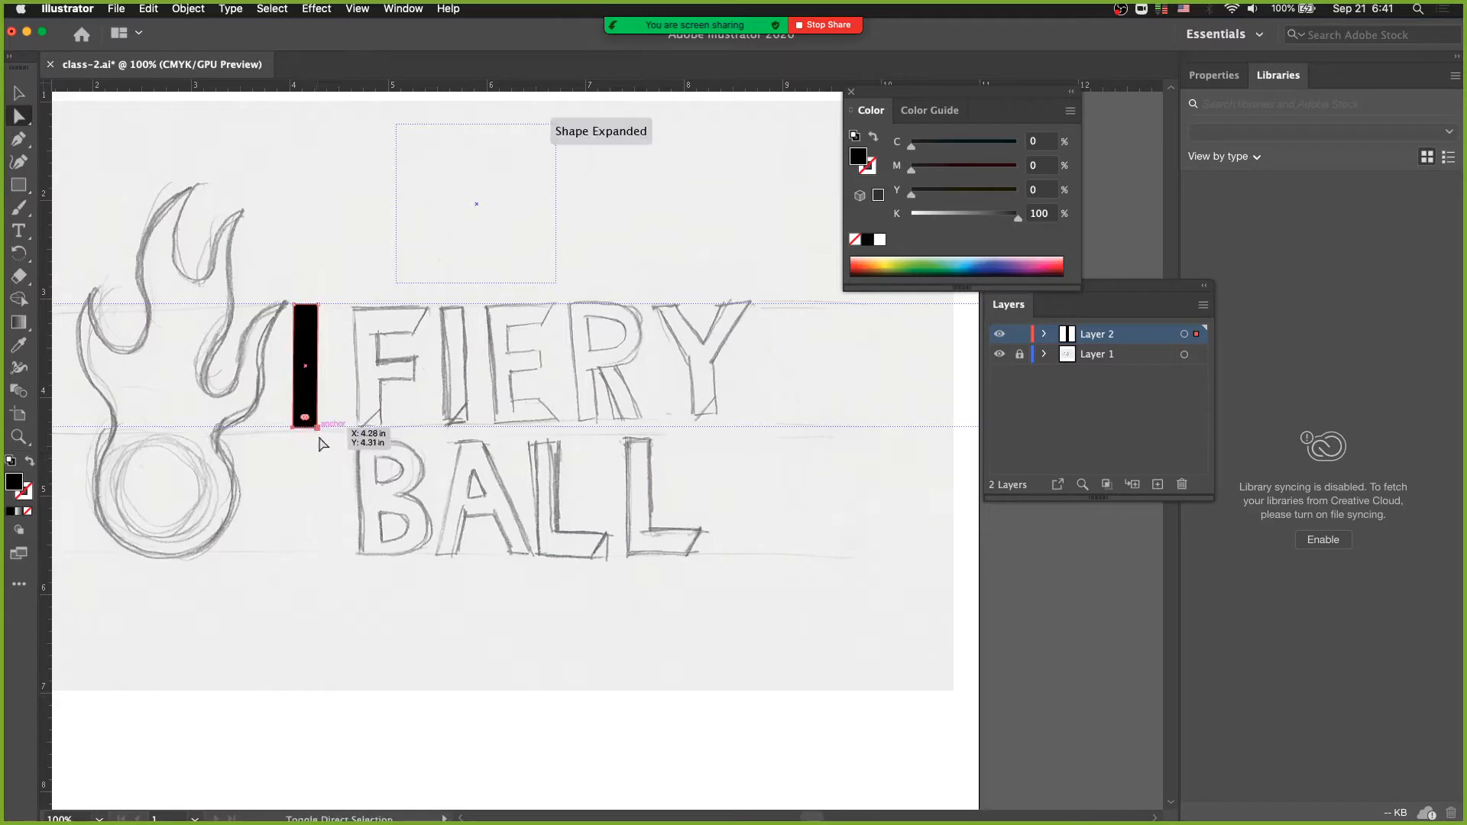
pyautogui.click(336, 467)
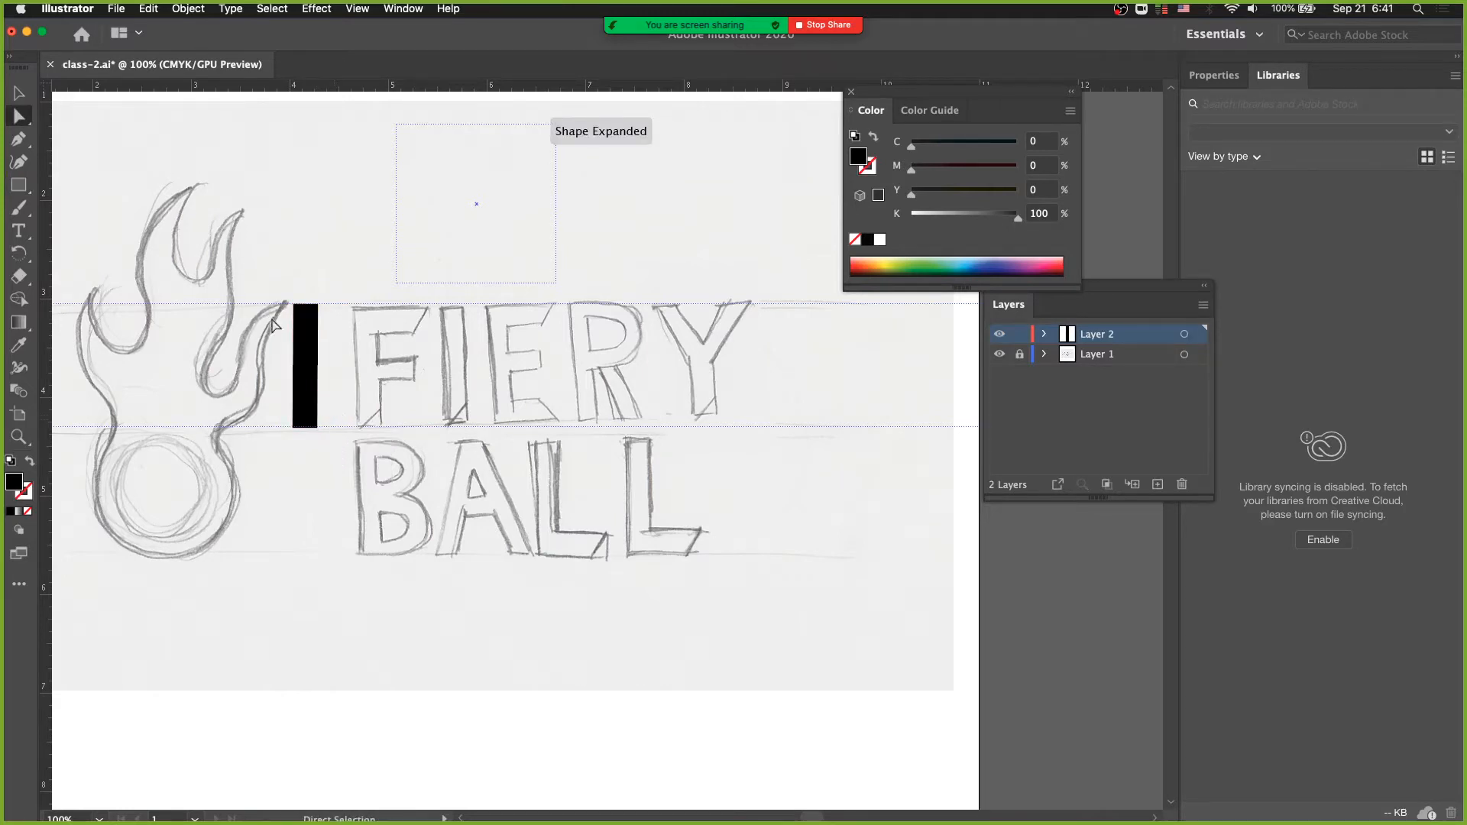
# - Make a copy of the black bar rotated 90 degrees and align it with the stem's upper-left corner as the F's top arm
pyautogui.click(306, 348)
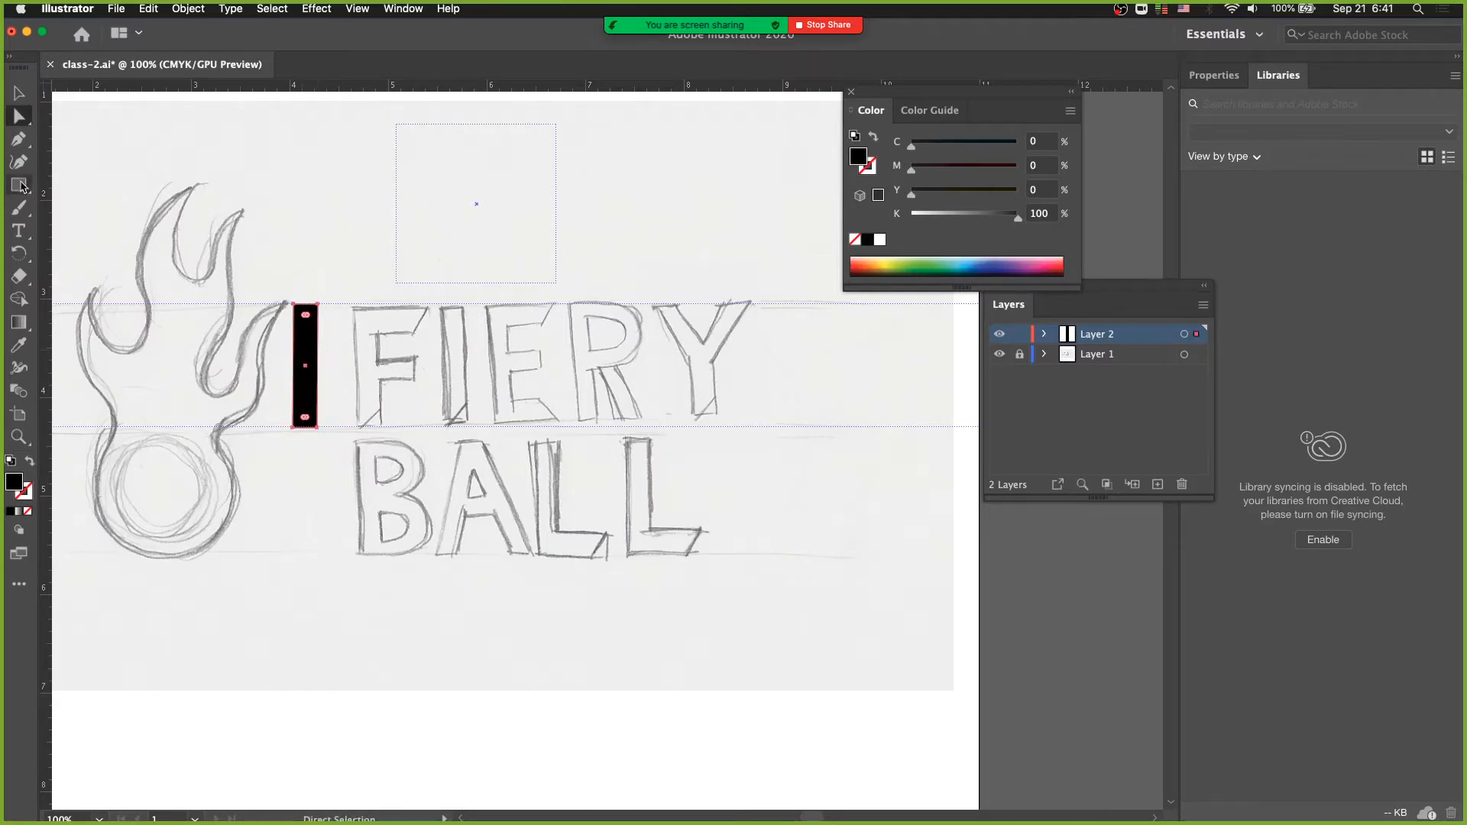
pyautogui.click(19, 253)
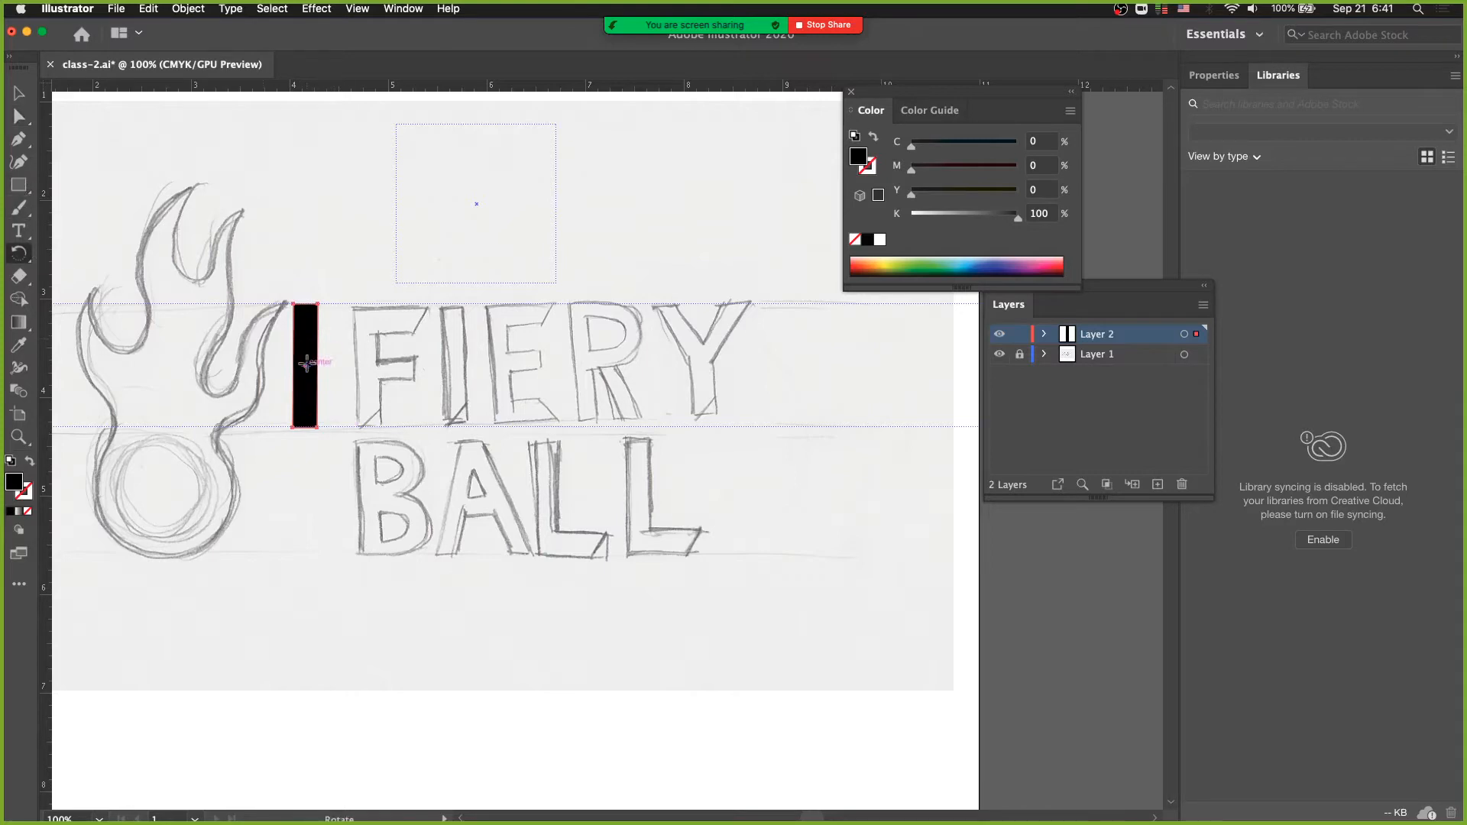
pyautogui.moveTo(351, 404); pyautogui.dragTo(412, 312)
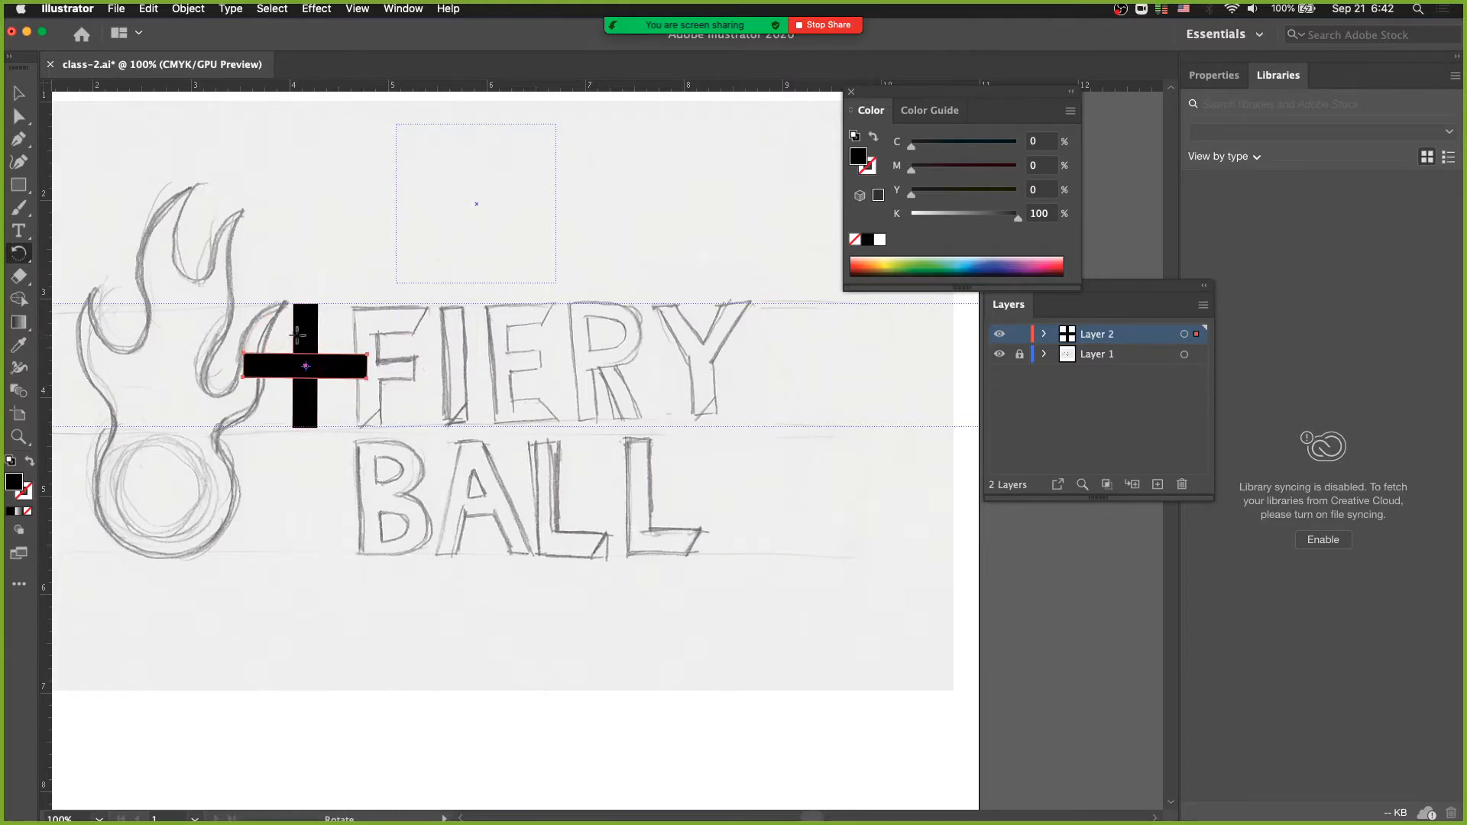
pyautogui.press('a')
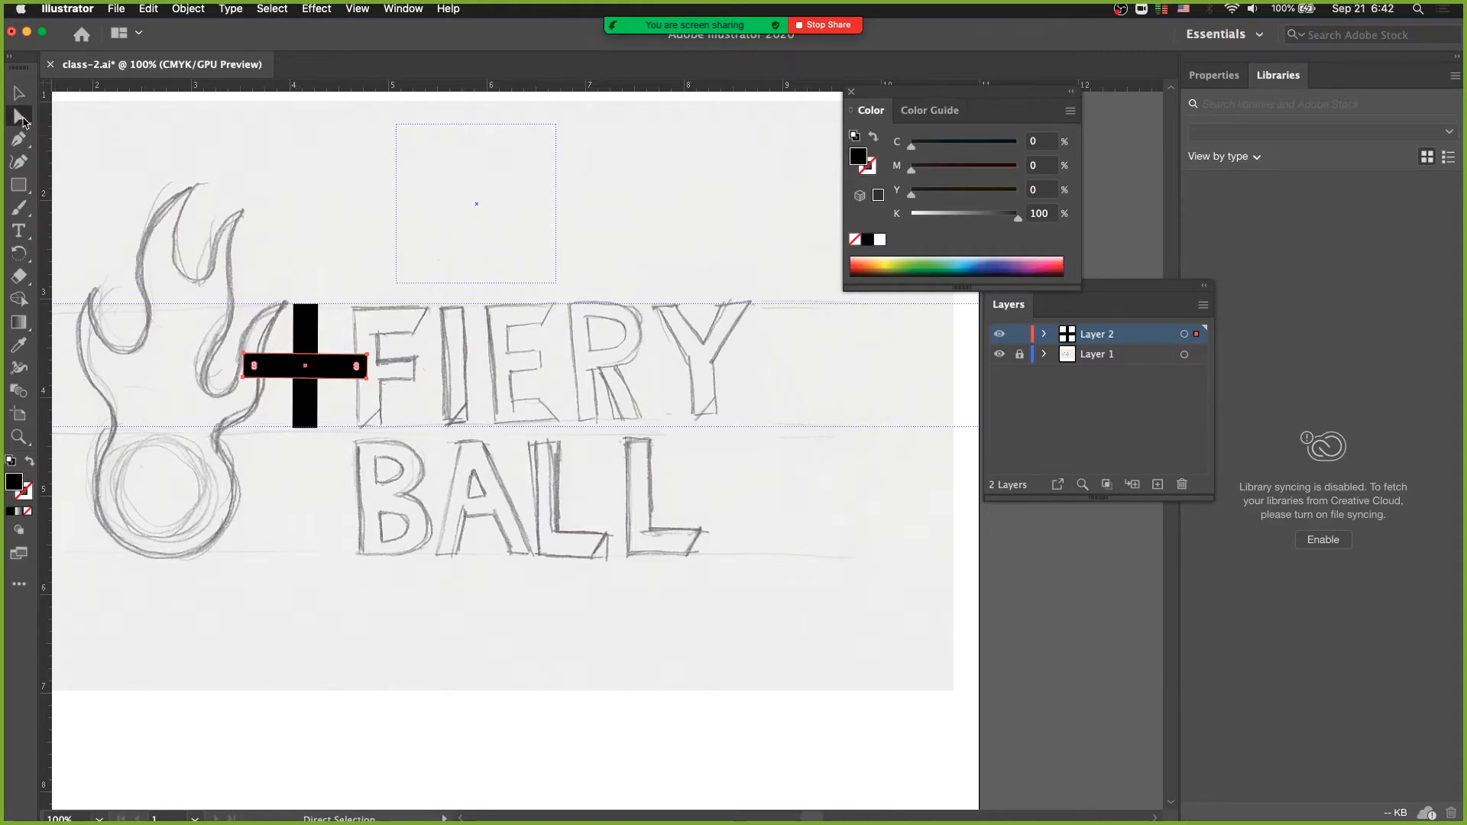
pyautogui.moveTo(283, 371)
pyautogui.mouseDown()
pyautogui.moveTo(326, 316)
pyautogui.moveTo(355, 328)
pyautogui.moveTo(297, 307)
pyautogui.moveTo(369, 342)
pyautogui.moveTo(299, 311)
pyautogui.mouseUp()
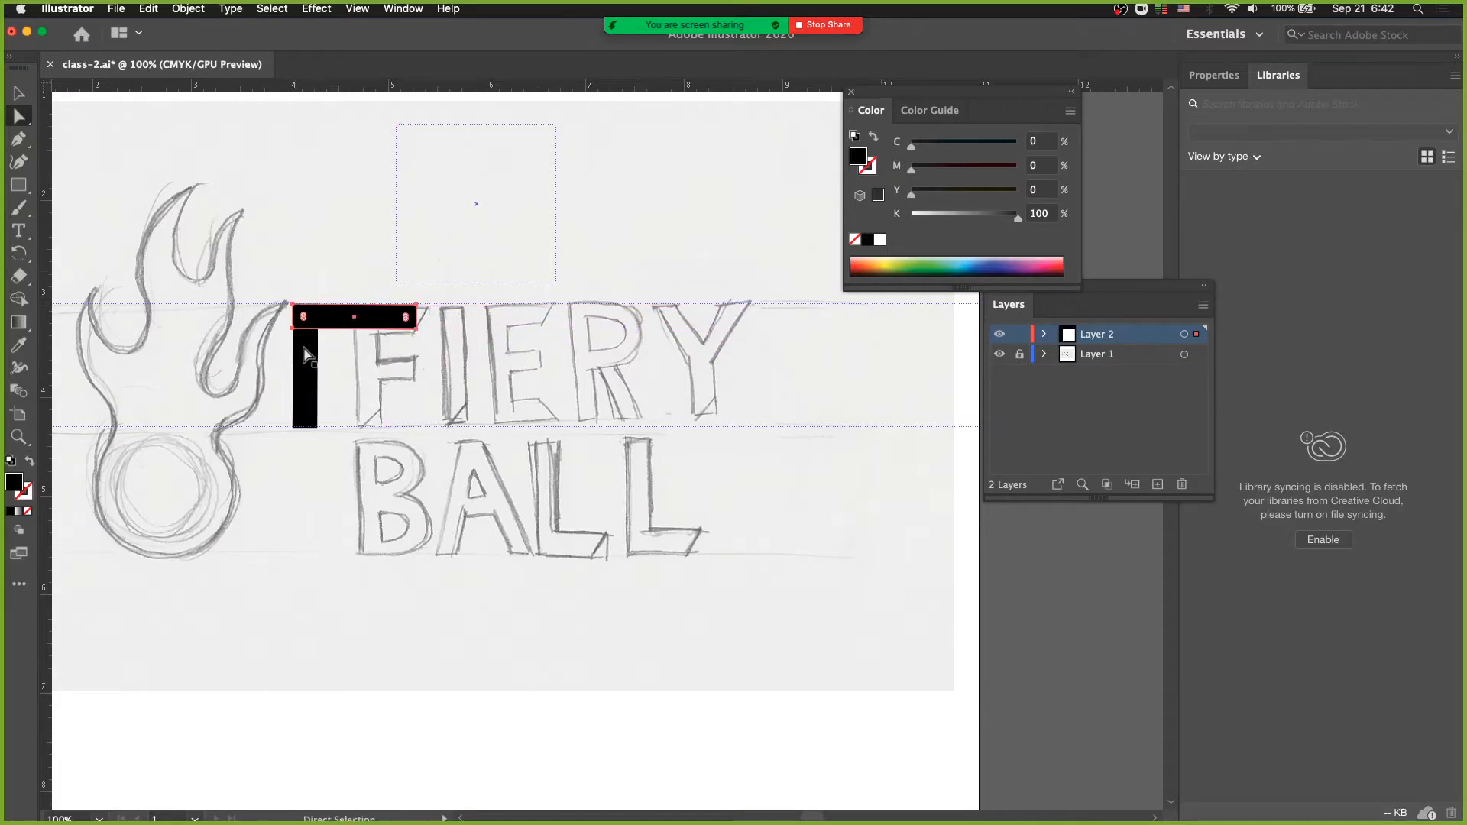
# - Duplicate both black bars into the empty area below the sketch and separate the two copies
pyautogui.moveTo(253, 264); pyautogui.dragTo(472, 458)
pyautogui.moveTo(343, 318)
pyautogui.mouseDown()
pyautogui.moveTo(416, 719)
pyautogui.moveTo(393, 713)
pyautogui.mouseUp()
pyautogui.moveTo(467, 647); pyautogui.dragTo(469, 420)
pyautogui.press('super+space')
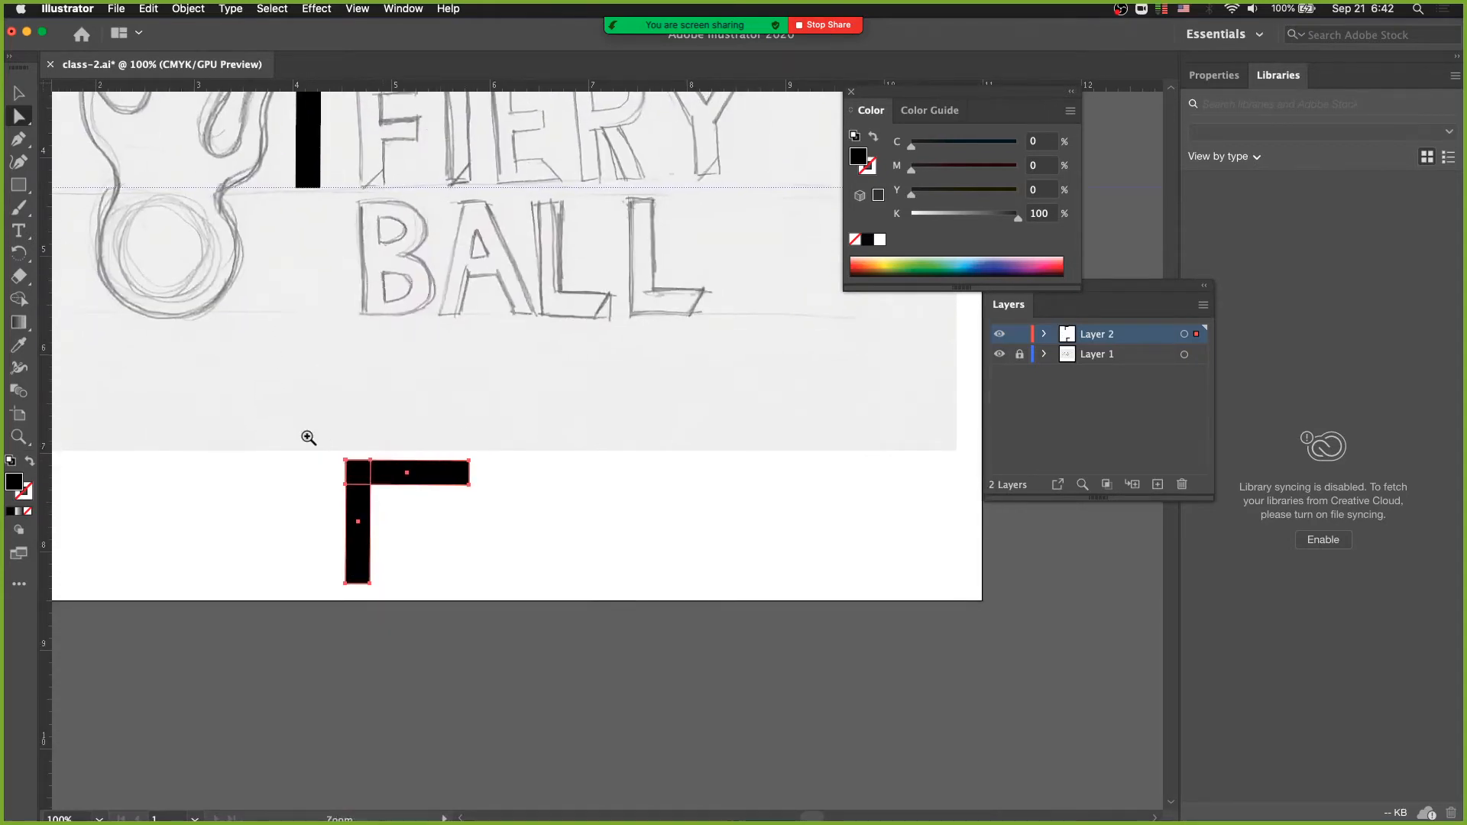
pyautogui.moveTo(307, 437)
pyautogui.mouseDown()
pyautogui.moveTo(479, 546)
pyautogui.moveTo(740, 582)
pyautogui.moveTo(515, 435)
pyautogui.moveTo(591, 479)
pyautogui.moveTo(694, 587)
pyautogui.moveTo(726, 585)
pyautogui.mouseUp()
pyautogui.click(605, 543)
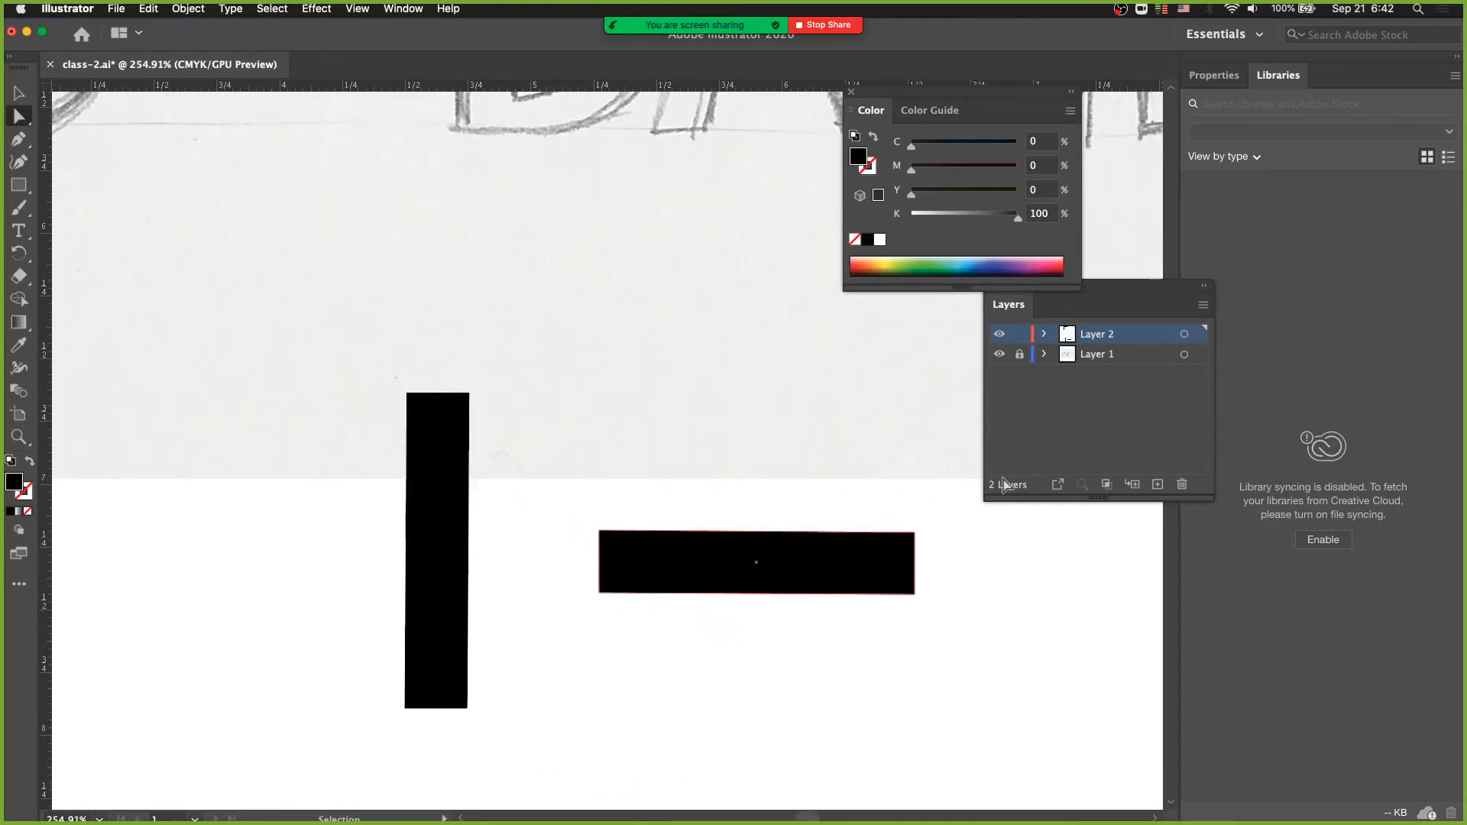
# - Hide the sketch on Layer 1 to view the copied bars alone
pyautogui.click(1000, 357)
pyautogui.press('space')
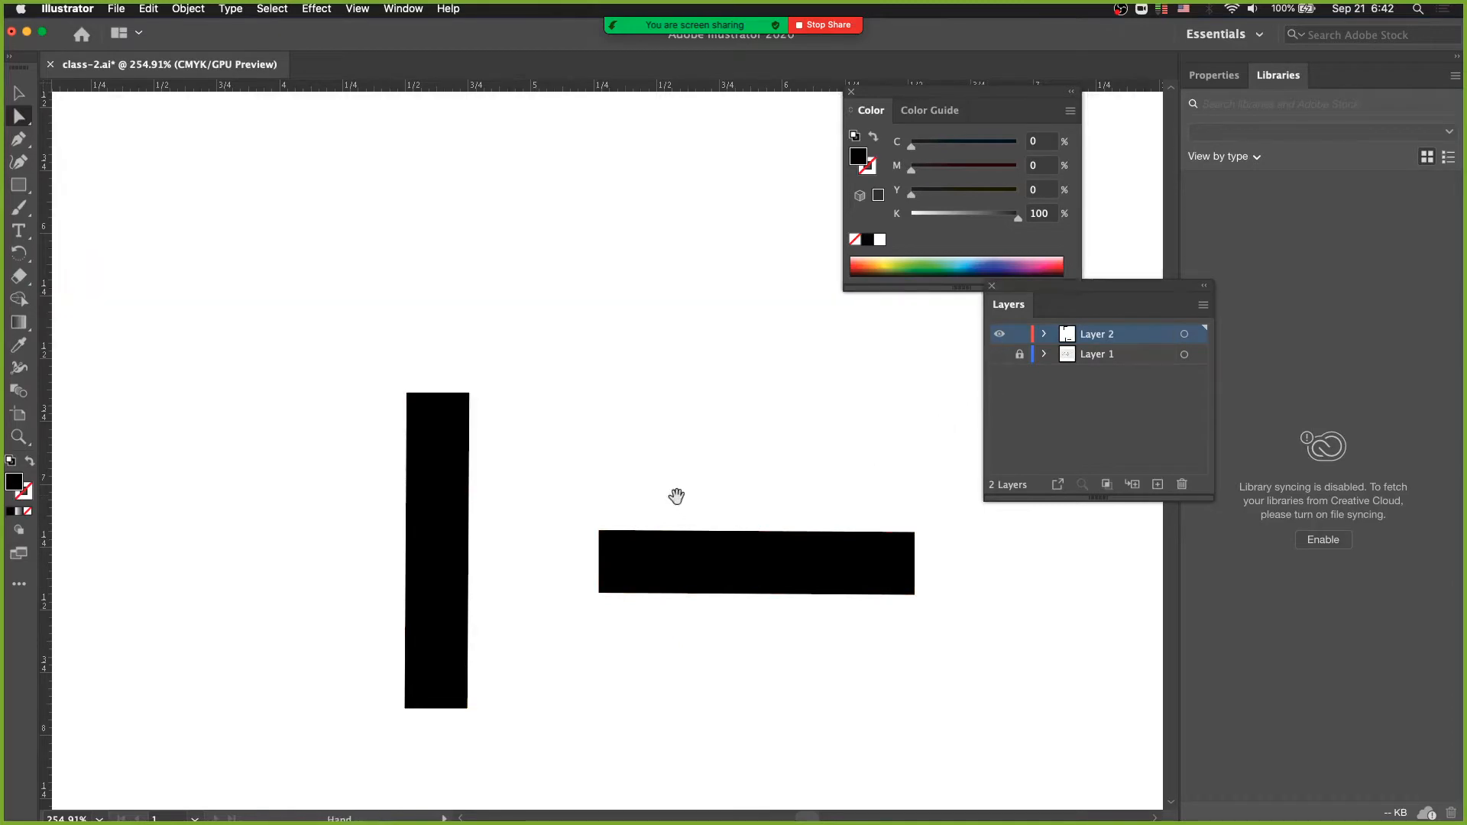
pyautogui.moveTo(675, 495)
pyautogui.mouseDown()
pyautogui.moveTo(458, 350)
pyautogui.moveTo(492, 425)
pyautogui.mouseUp()
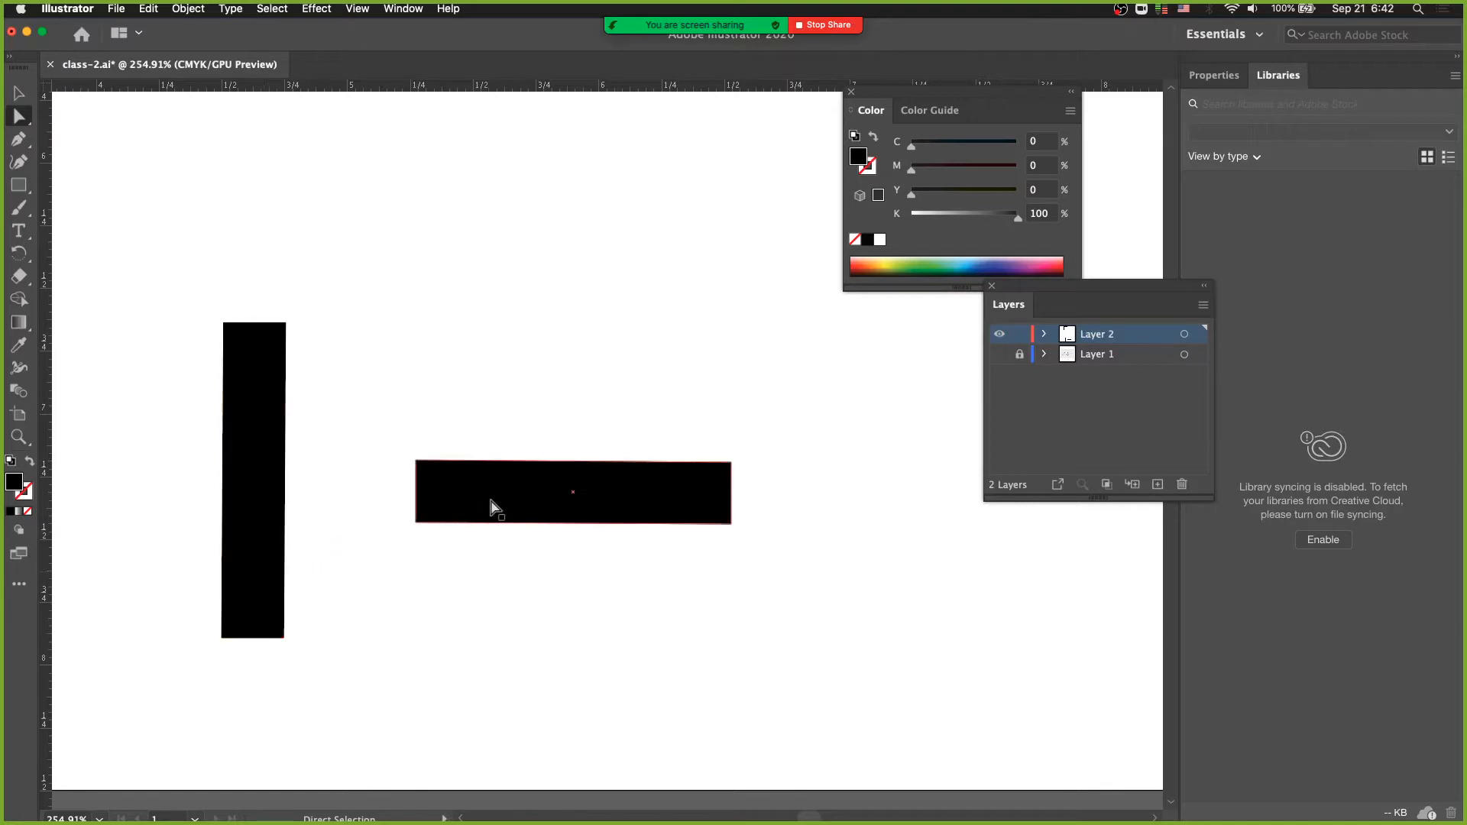
# - Reposition the horizontal copy beside the vertical one and move its upper edge down slightly to thin the bar
pyautogui.moveTo(491, 508); pyautogui.dragTo(596, 500)
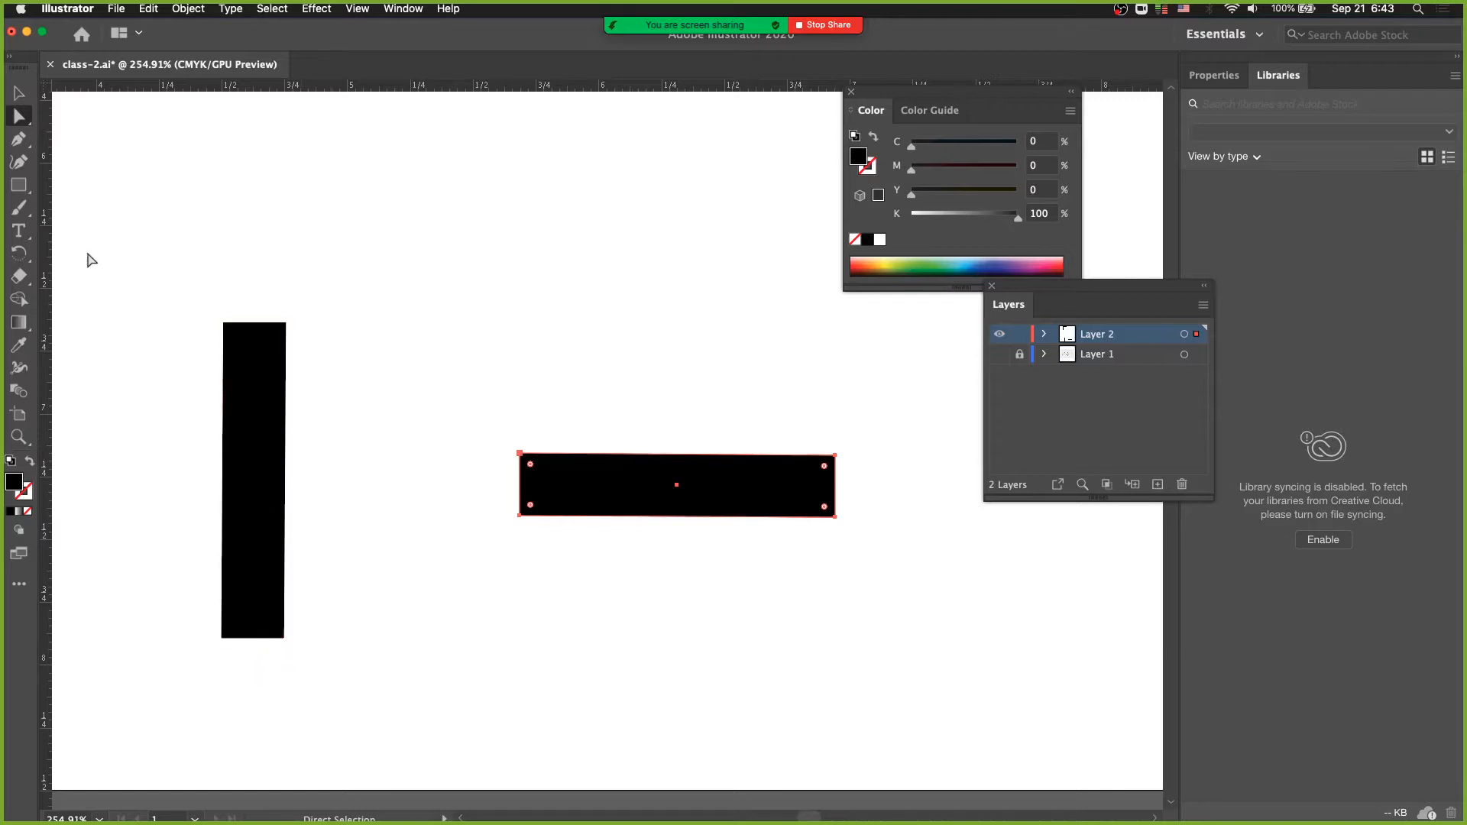
pyautogui.moveTo(598, 501); pyautogui.dragTo(477, 451)
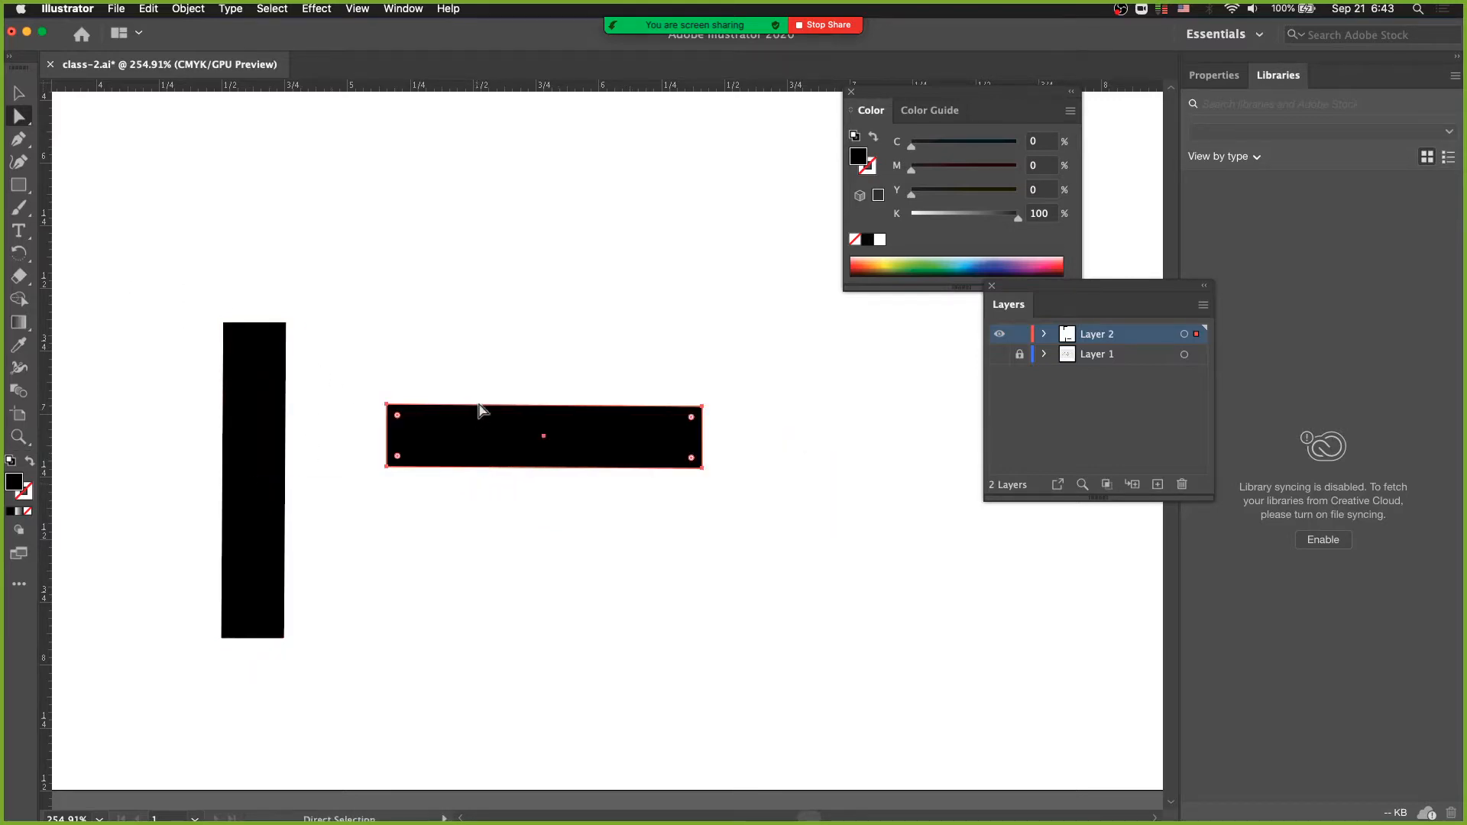
pyautogui.moveTo(501, 410); pyautogui.dragTo(447, 409)
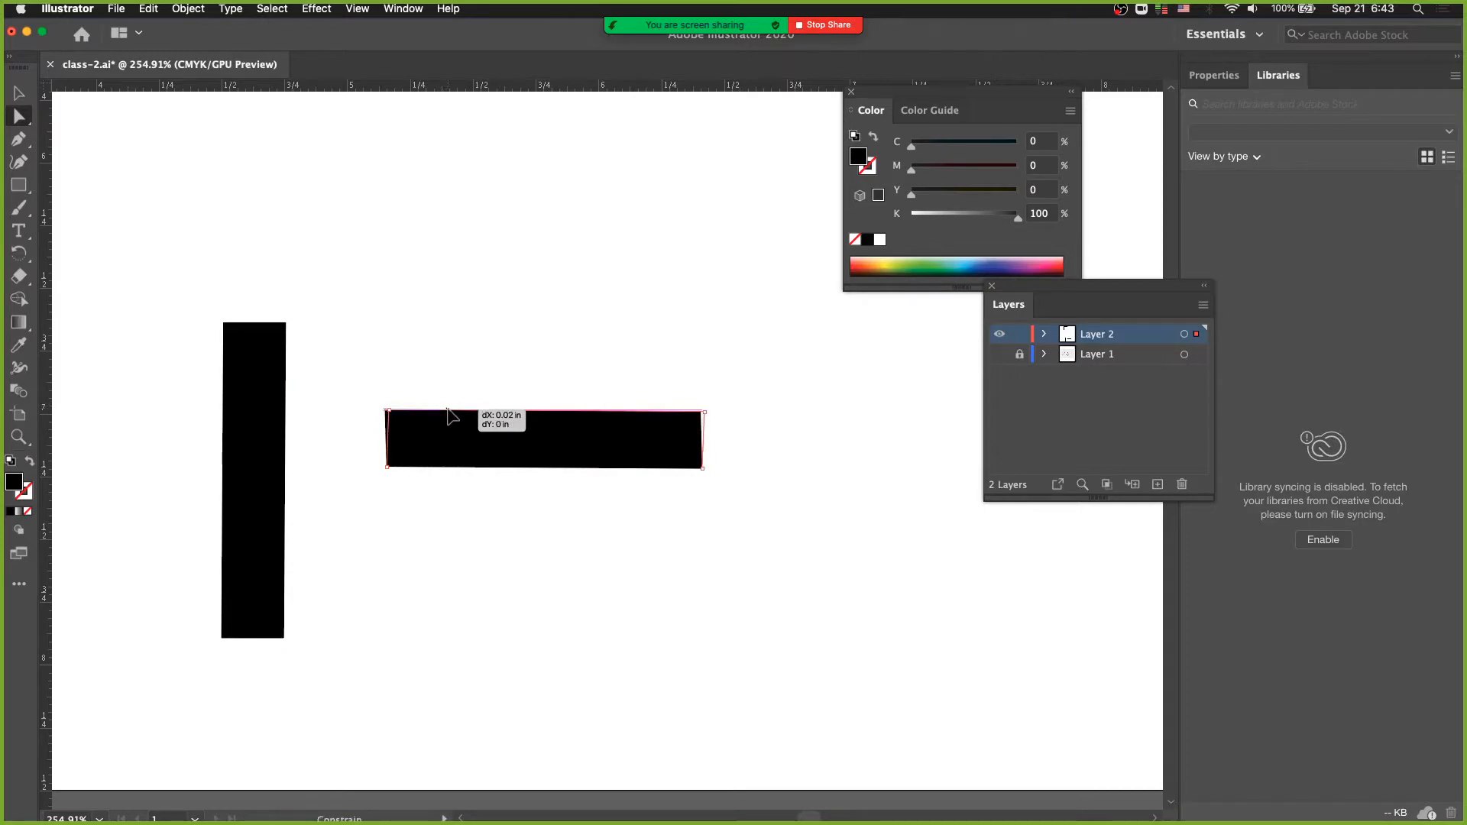
pyautogui.moveTo(446, 408); pyautogui.dragTo(444, 416)
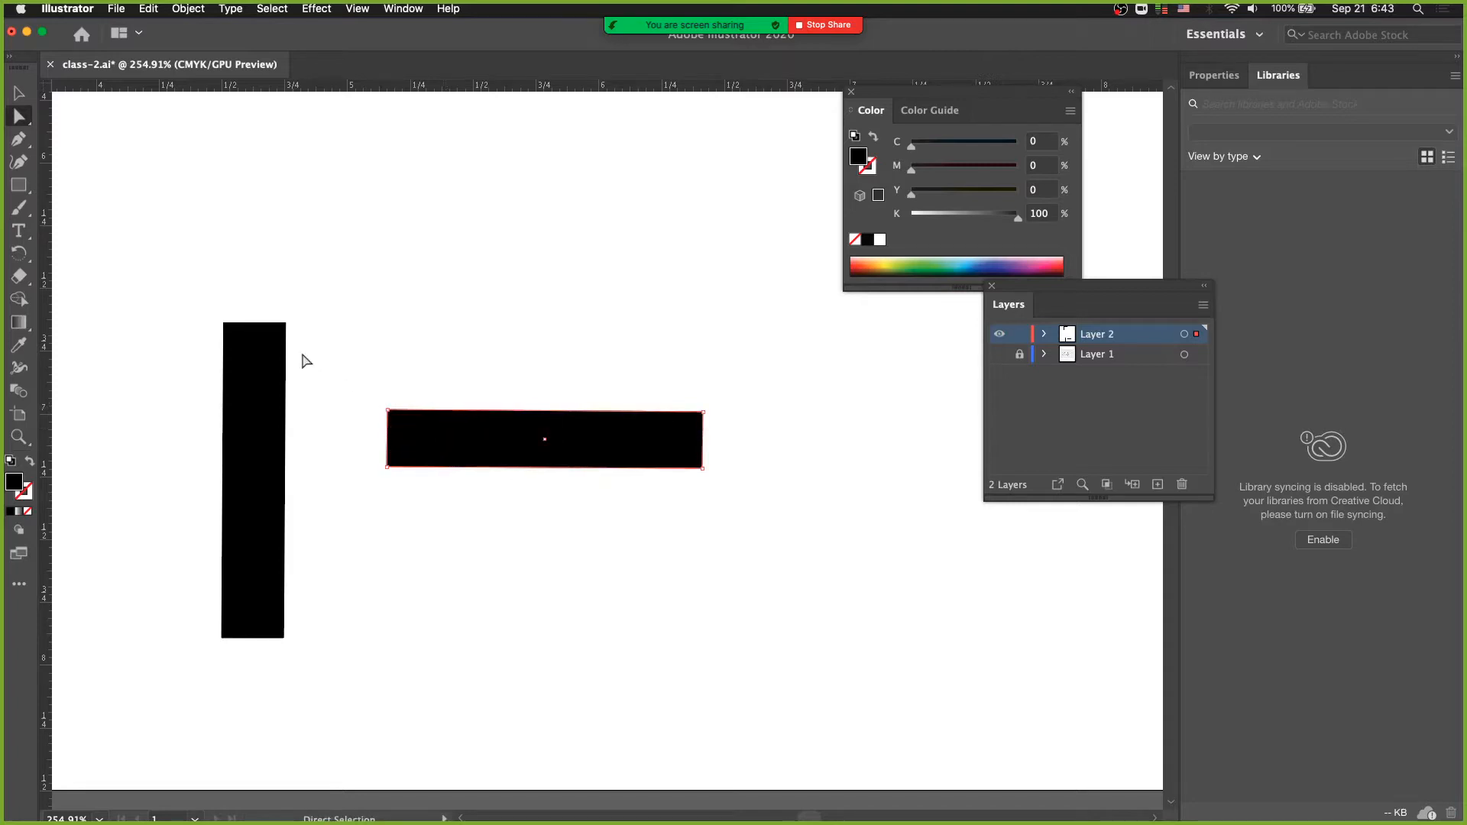
# - Delete both copied bars and show Layer 1 again
pyautogui.moveTo(158, 273); pyautogui.dragTo(819, 673)
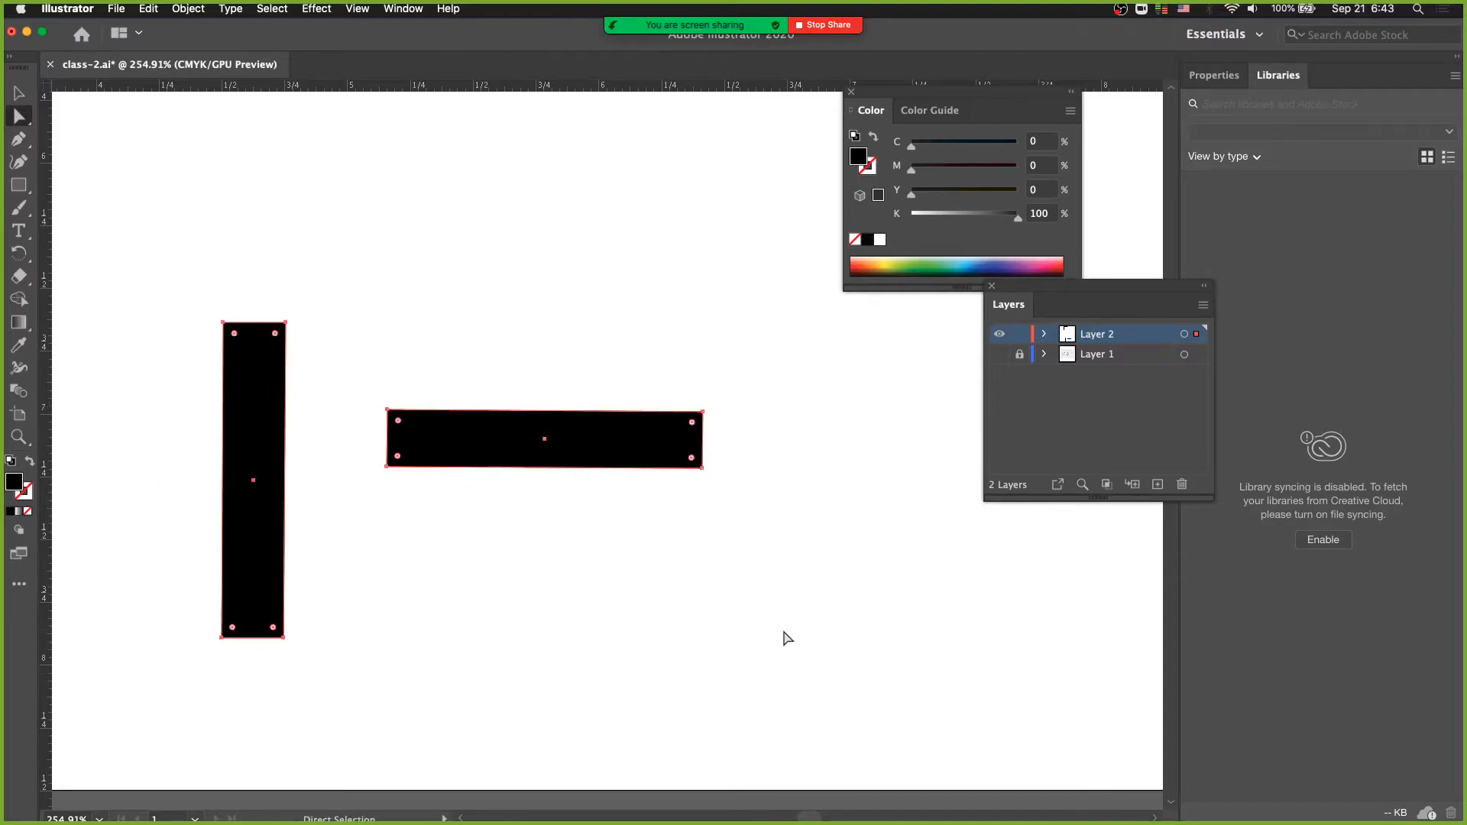
pyautogui.press('BackSpace')
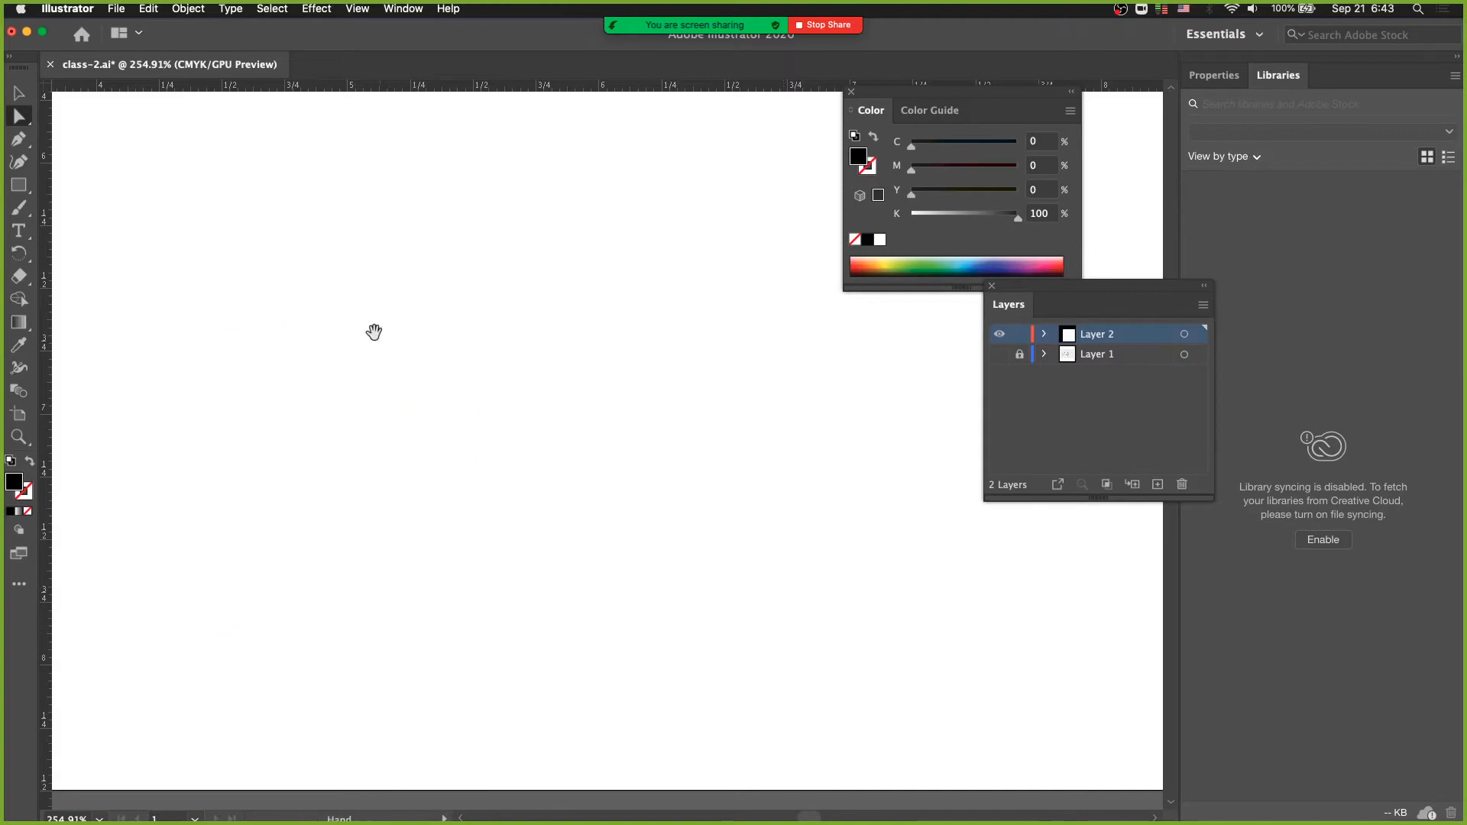
pyautogui.press('super+minus')
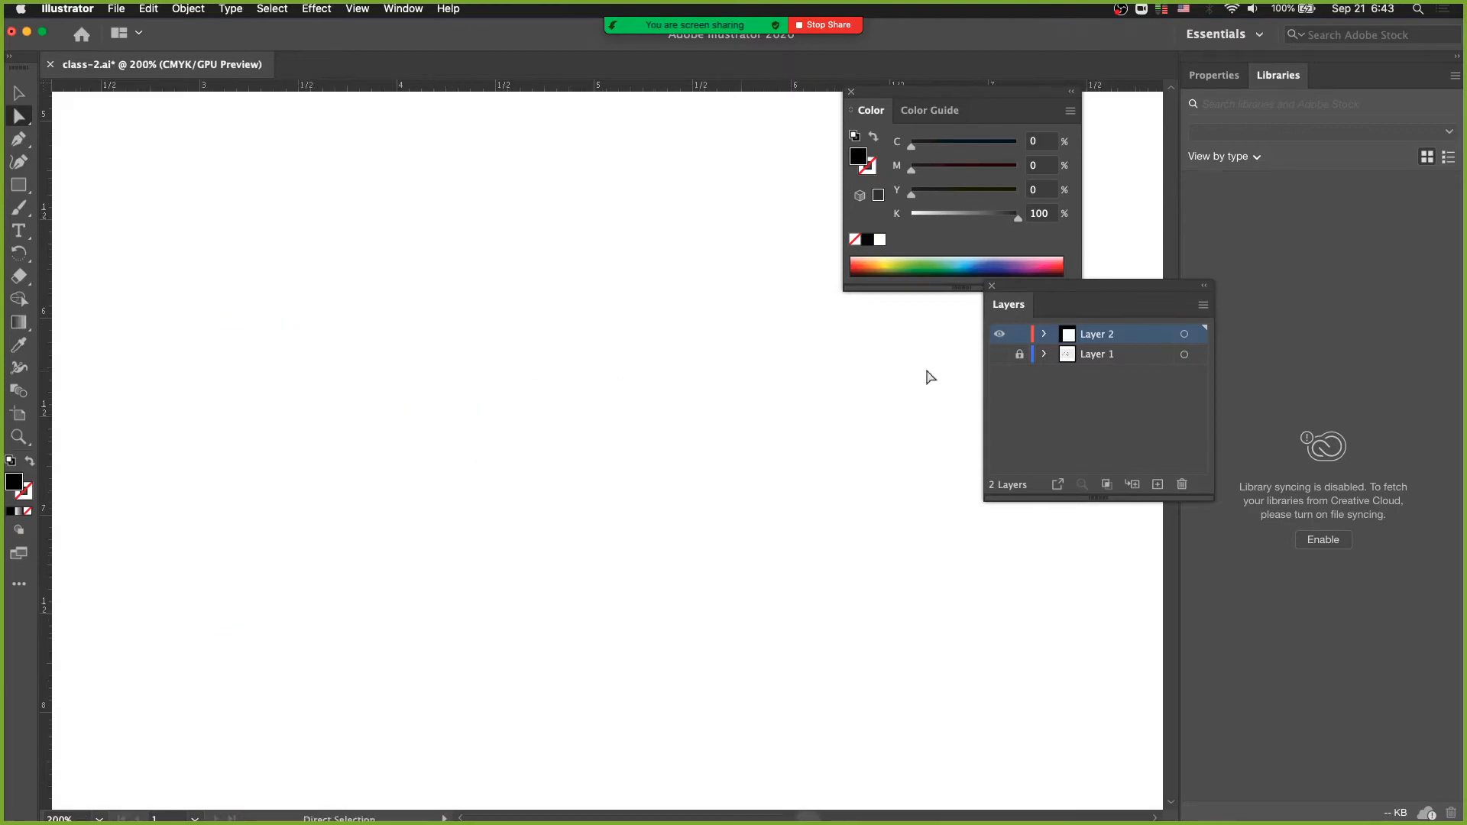
pyautogui.click(999, 355)
# - Shorten the F's black top arm to about 0.6 in from its right end and select both bars of the letter
pyautogui.moveTo(511, 321); pyautogui.dragTo(524, 564)
pyautogui.press('super+minus')
pyautogui.press('super+minus')
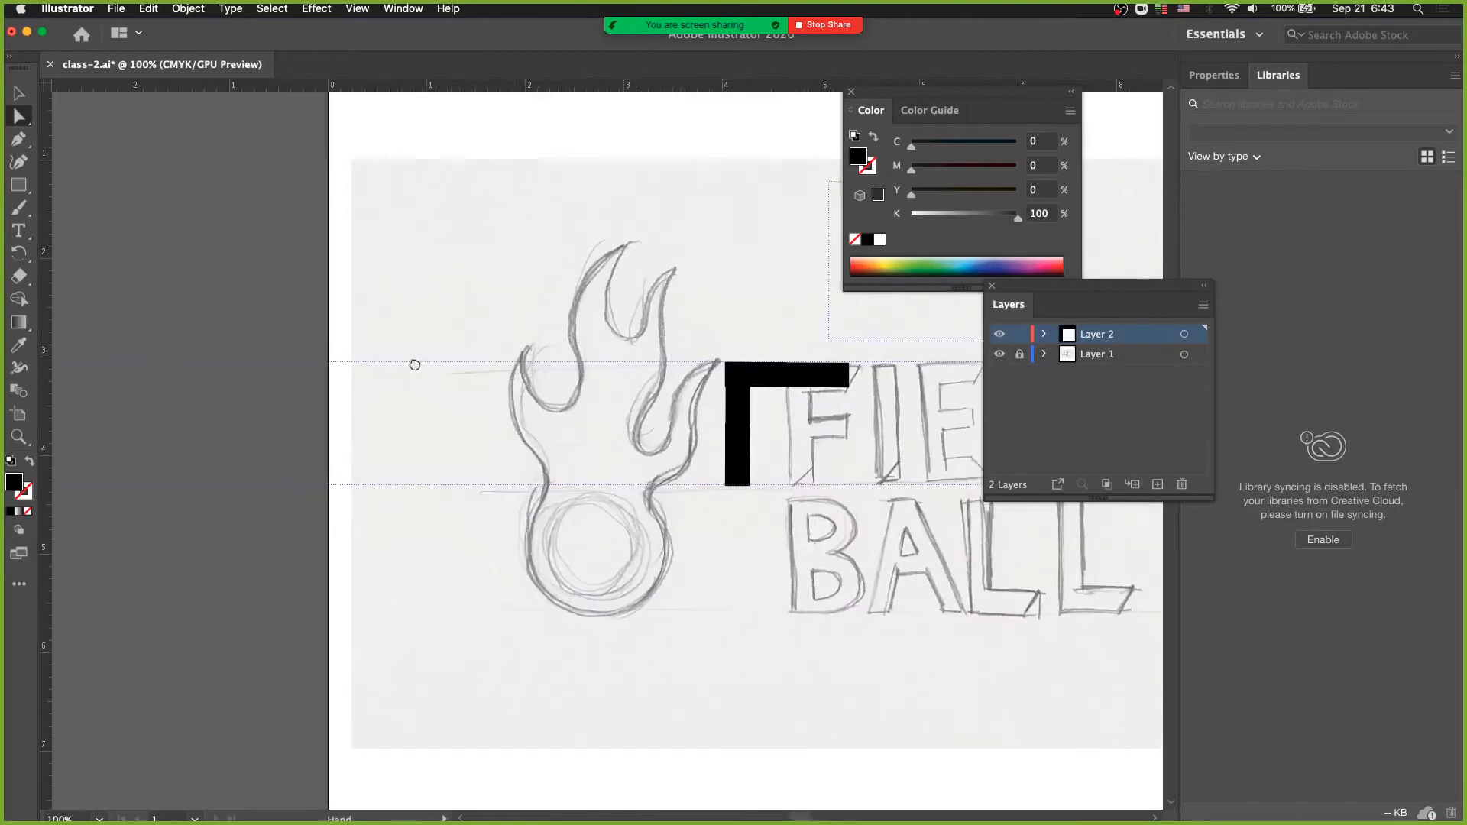
pyautogui.moveTo(415, 365); pyautogui.dragTo(328, 341)
pyautogui.moveTo(572, 466); pyautogui.dragTo(475, 400)
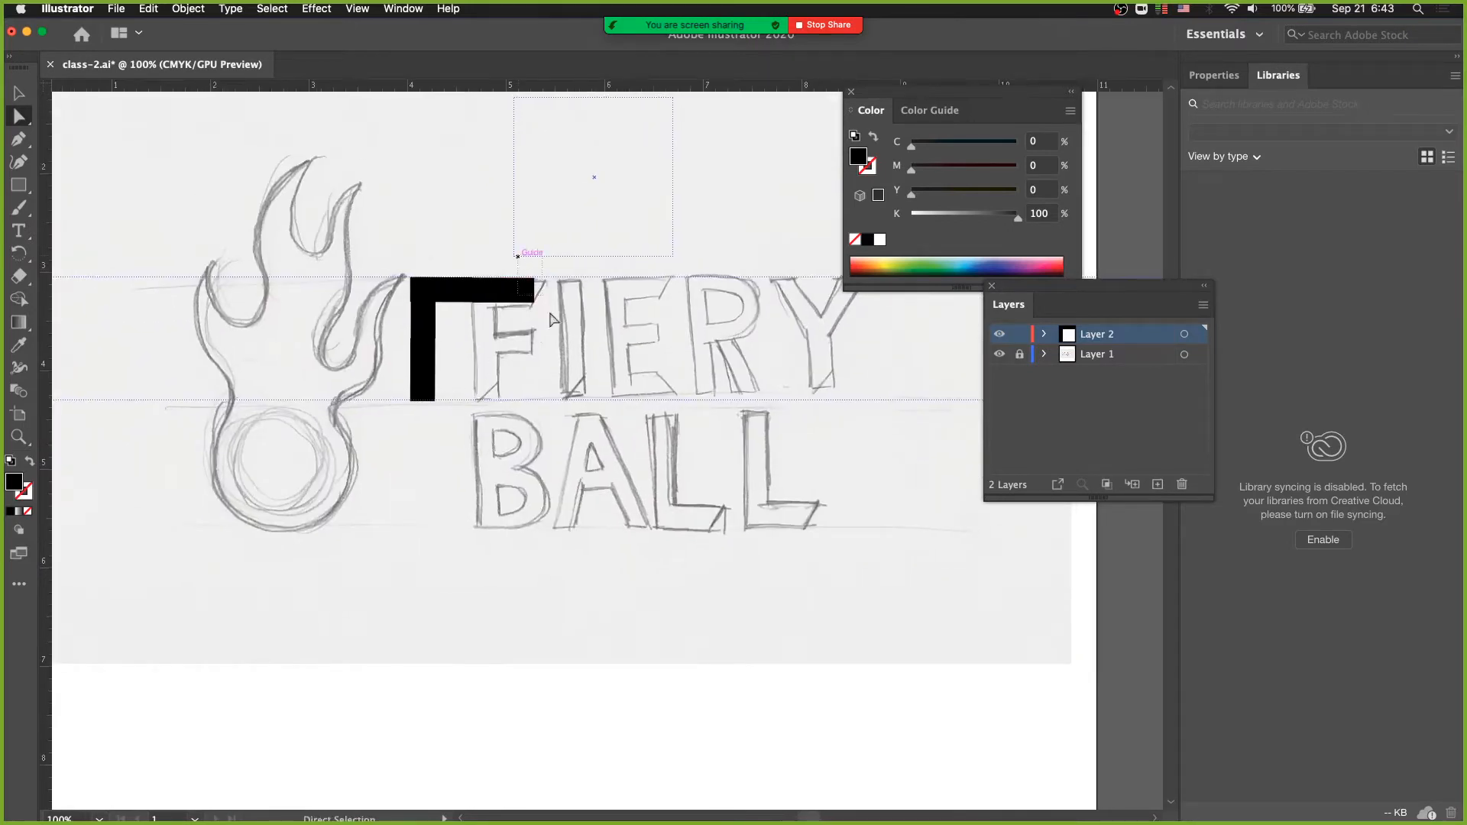
pyautogui.moveTo(530, 304); pyautogui.dragTo(470, 301)
pyautogui.press('super+z')
pyautogui.moveTo(387, 265); pyautogui.dragTo(464, 434)
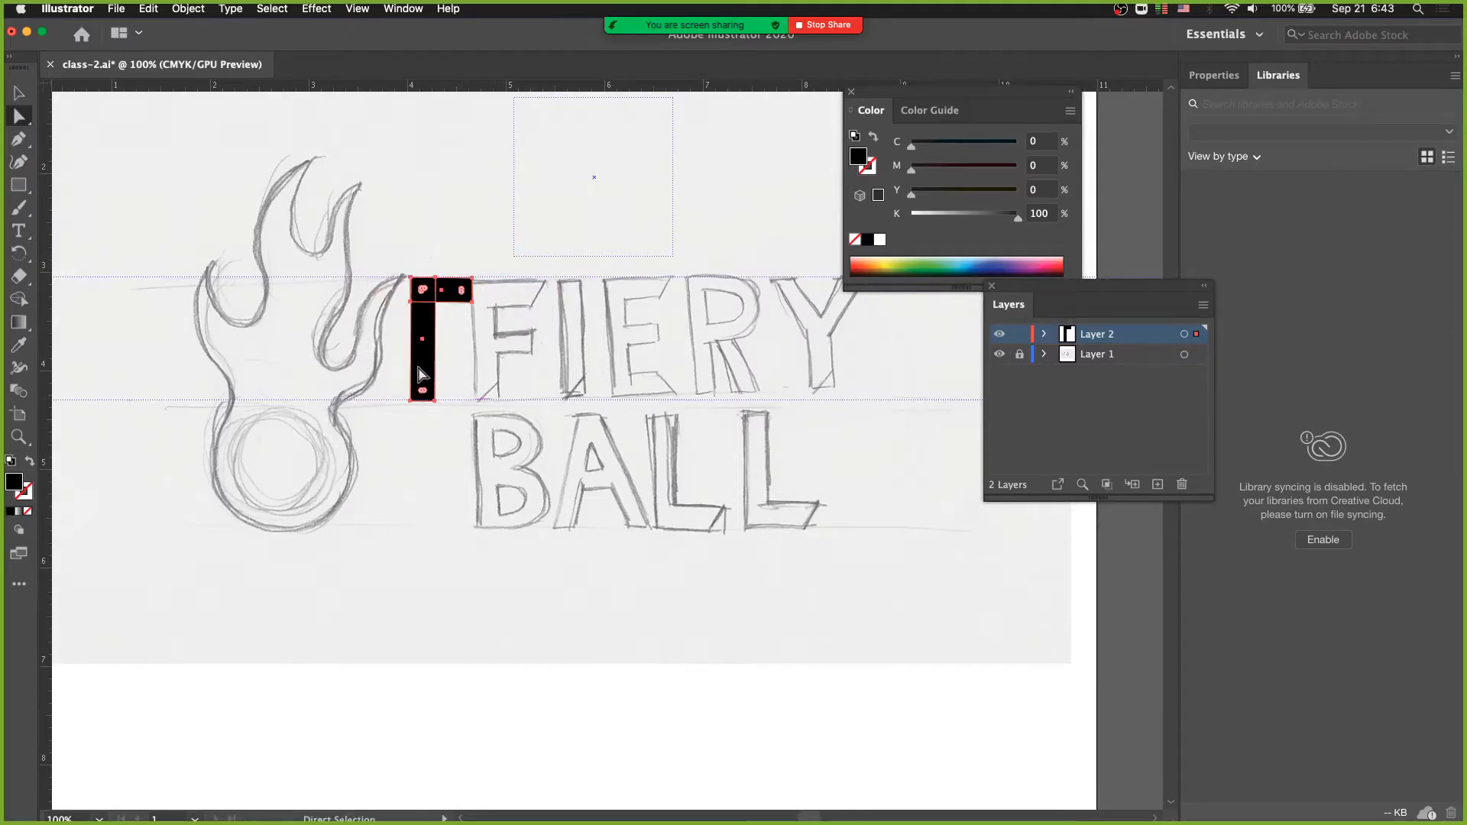
# - Move both black bars onto the sketched F and copy the top arm down to form the middle arm
pyautogui.moveTo(418, 366); pyautogui.dragTo(482, 366)
pyautogui.click(558, 277)
pyautogui.moveTo(522, 299); pyautogui.dragTo(542, 349)
pyautogui.click(558, 308)
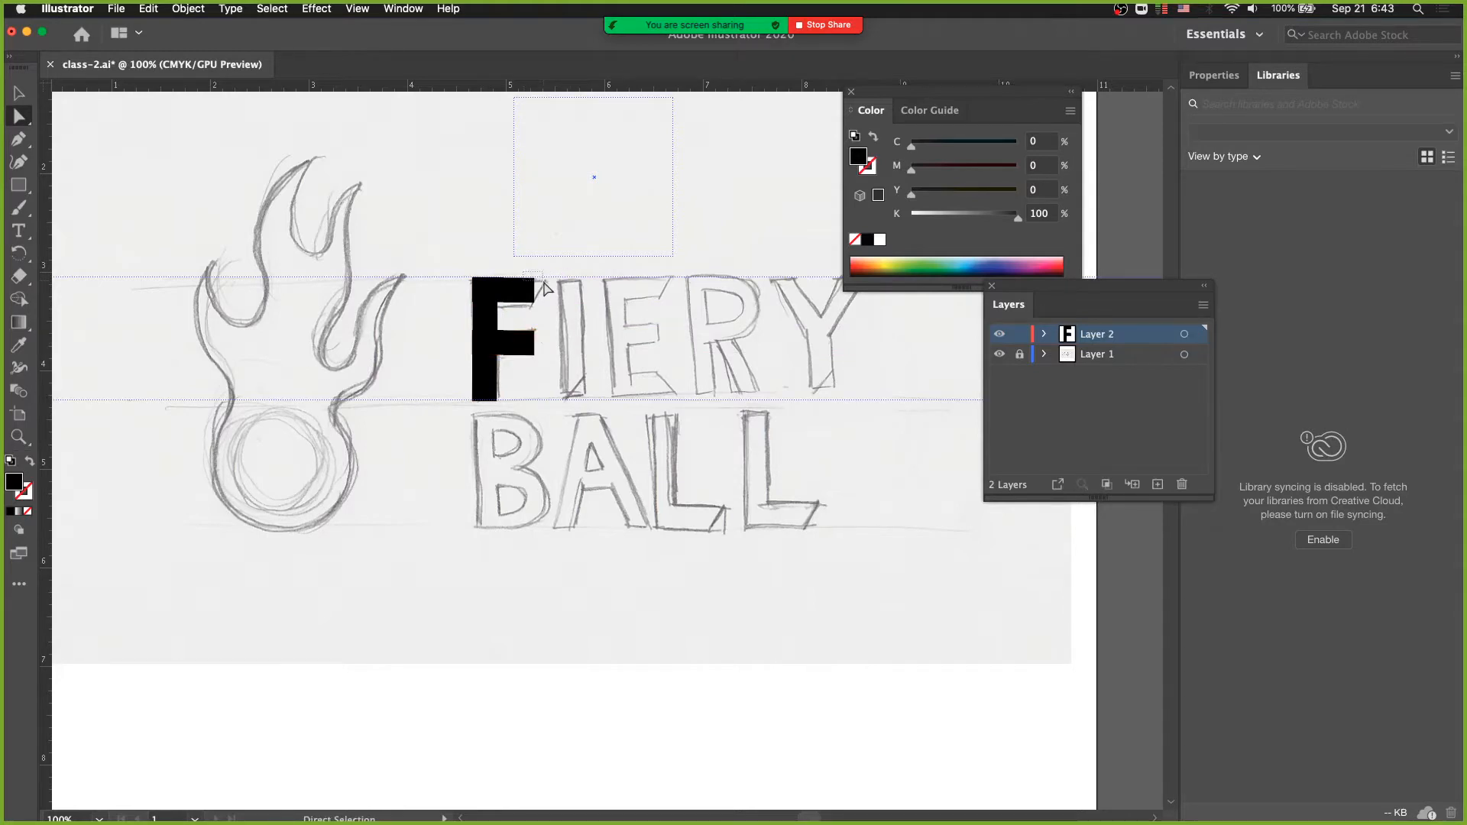
# - Slant the end of the F's top arm by nudging its upper right corner outward to match the sketch
pyautogui.moveTo(544, 282); pyautogui.dragTo(545, 287)
pyautogui.keyDown('super'); pyautogui.click(549, 329); pyautogui.keyUp('super')
pyautogui.moveTo(514, 401); pyautogui.dragTo(458, 341)
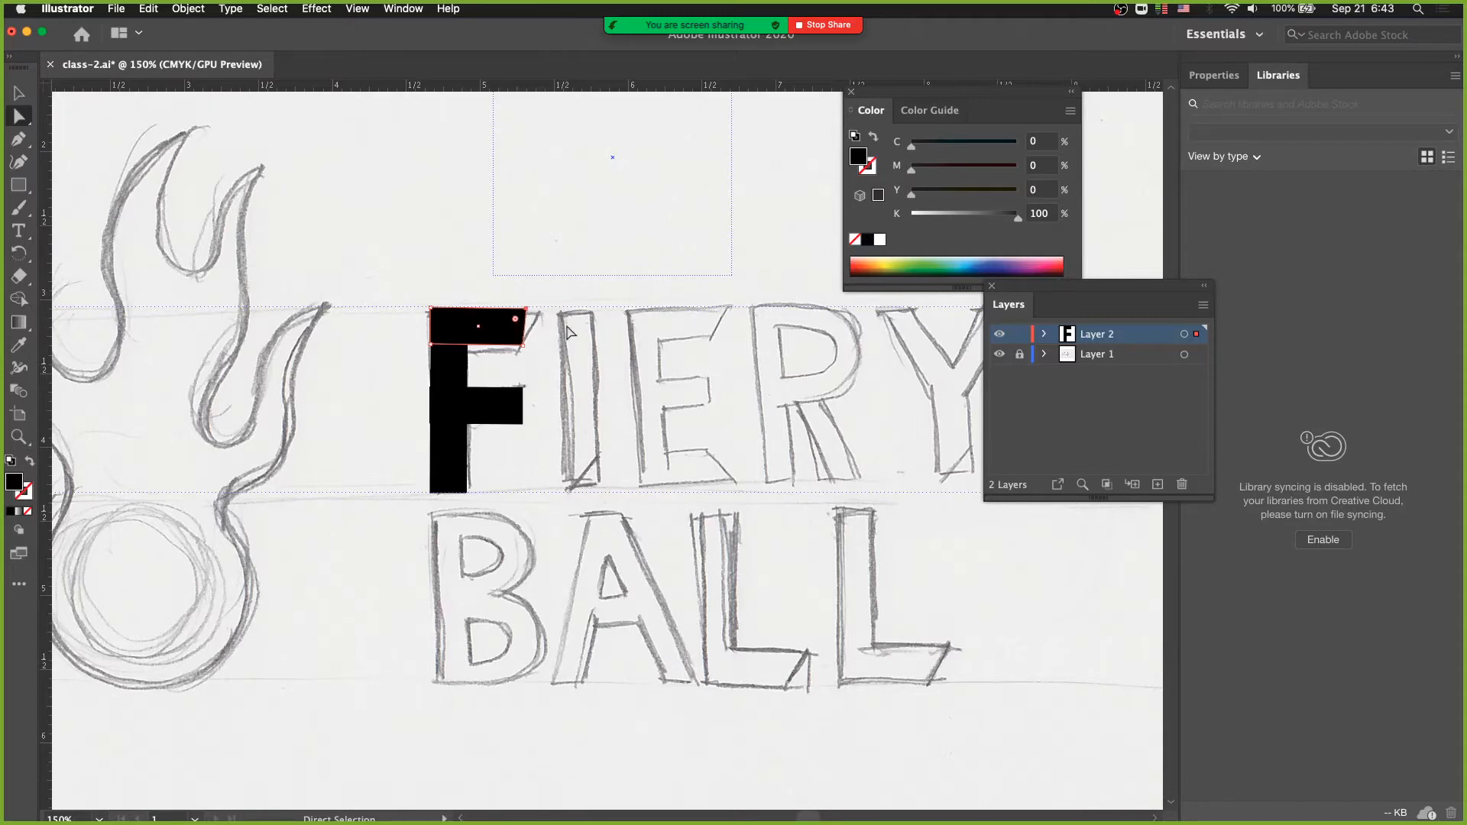
pyautogui.press('Right')
pyautogui.press('Right')
pyautogui.press('Right')
# - Set the keyboard increment to 10 px in the general preferences
pyautogui.click(52, 9)
pyautogui.moveTo(73, 60)
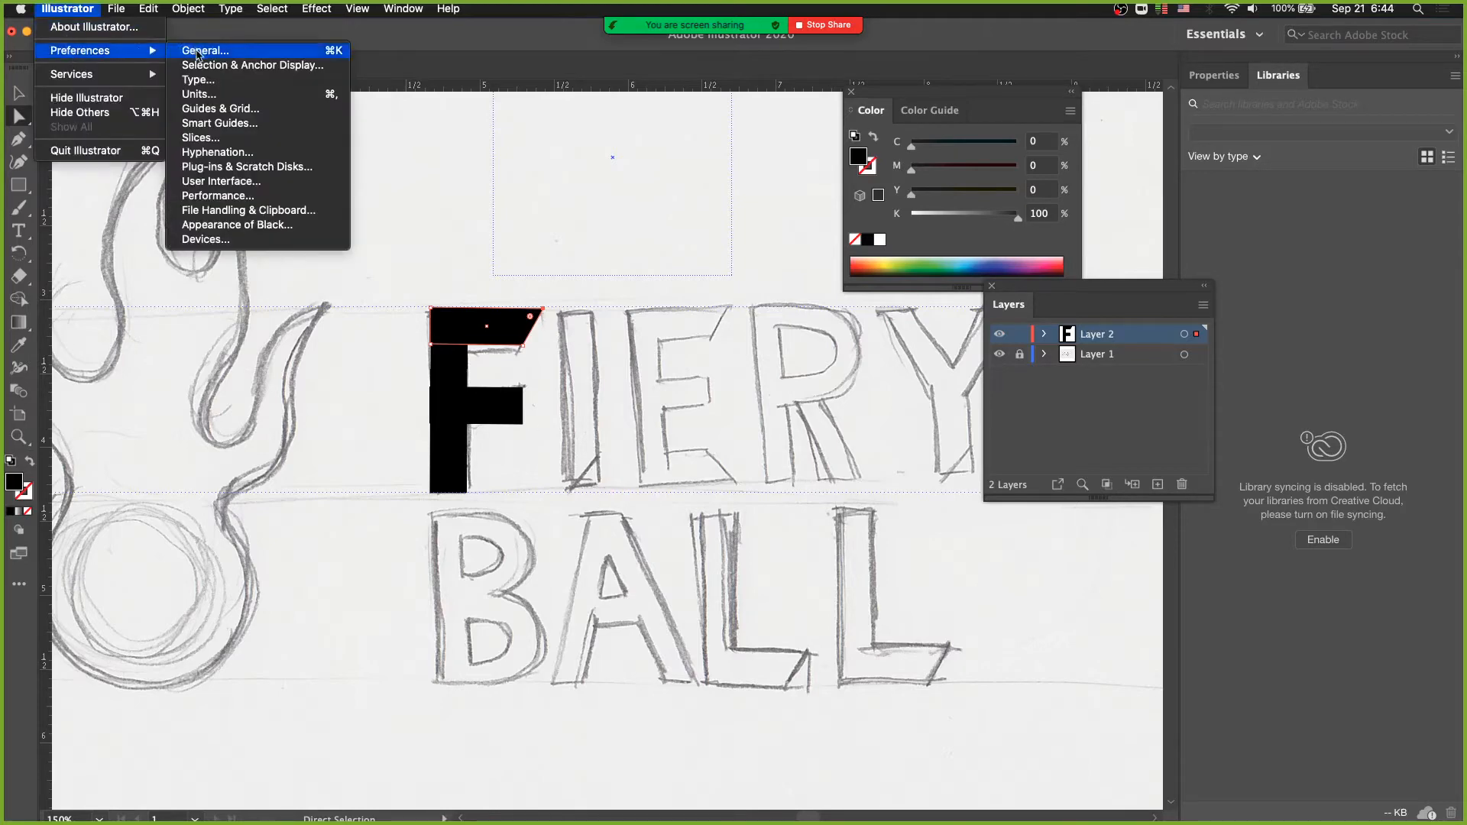
pyautogui.click(199, 52)
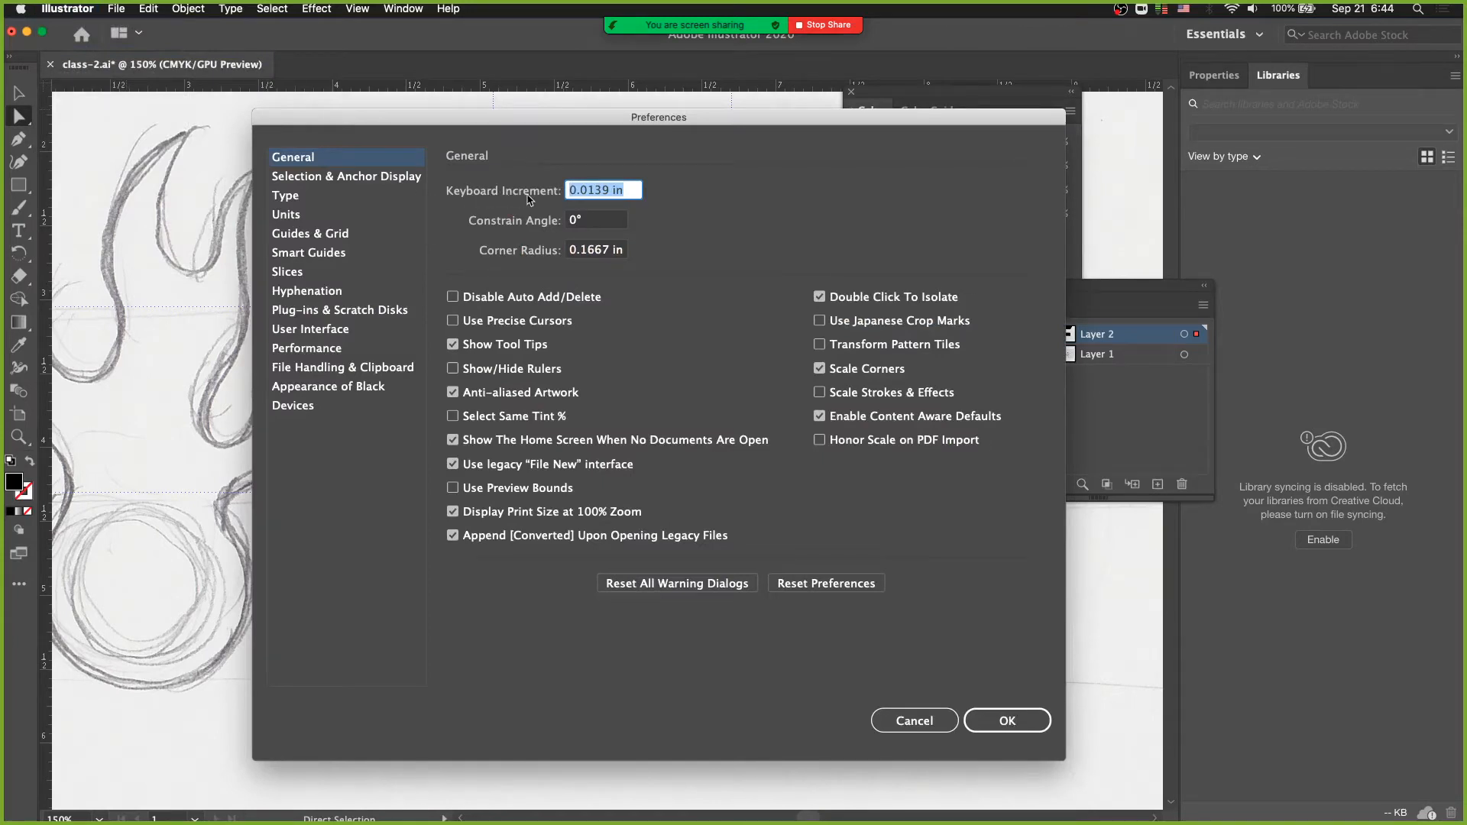
pyautogui.write('1')
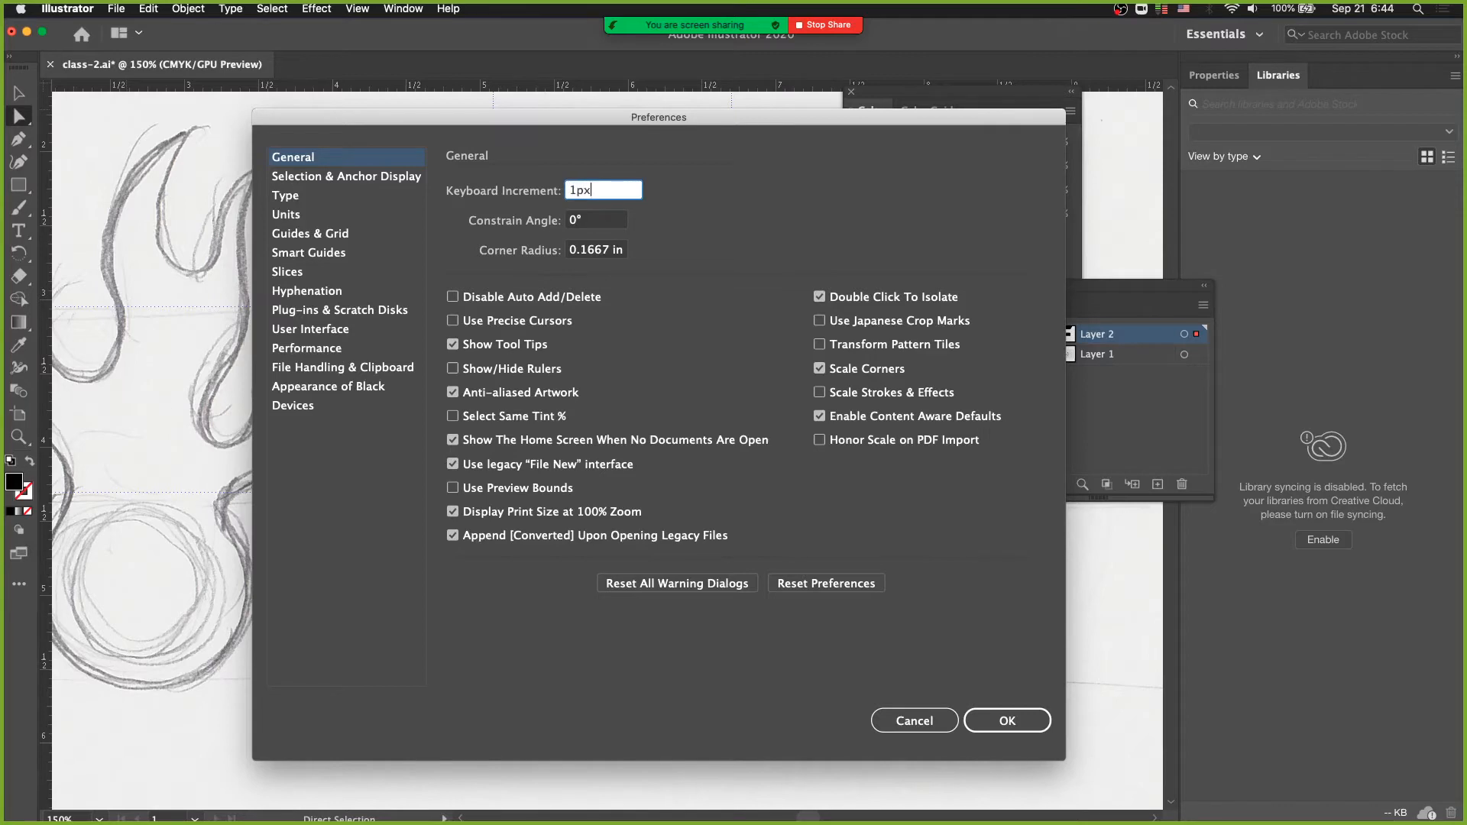
pyautogui.press('Tab')
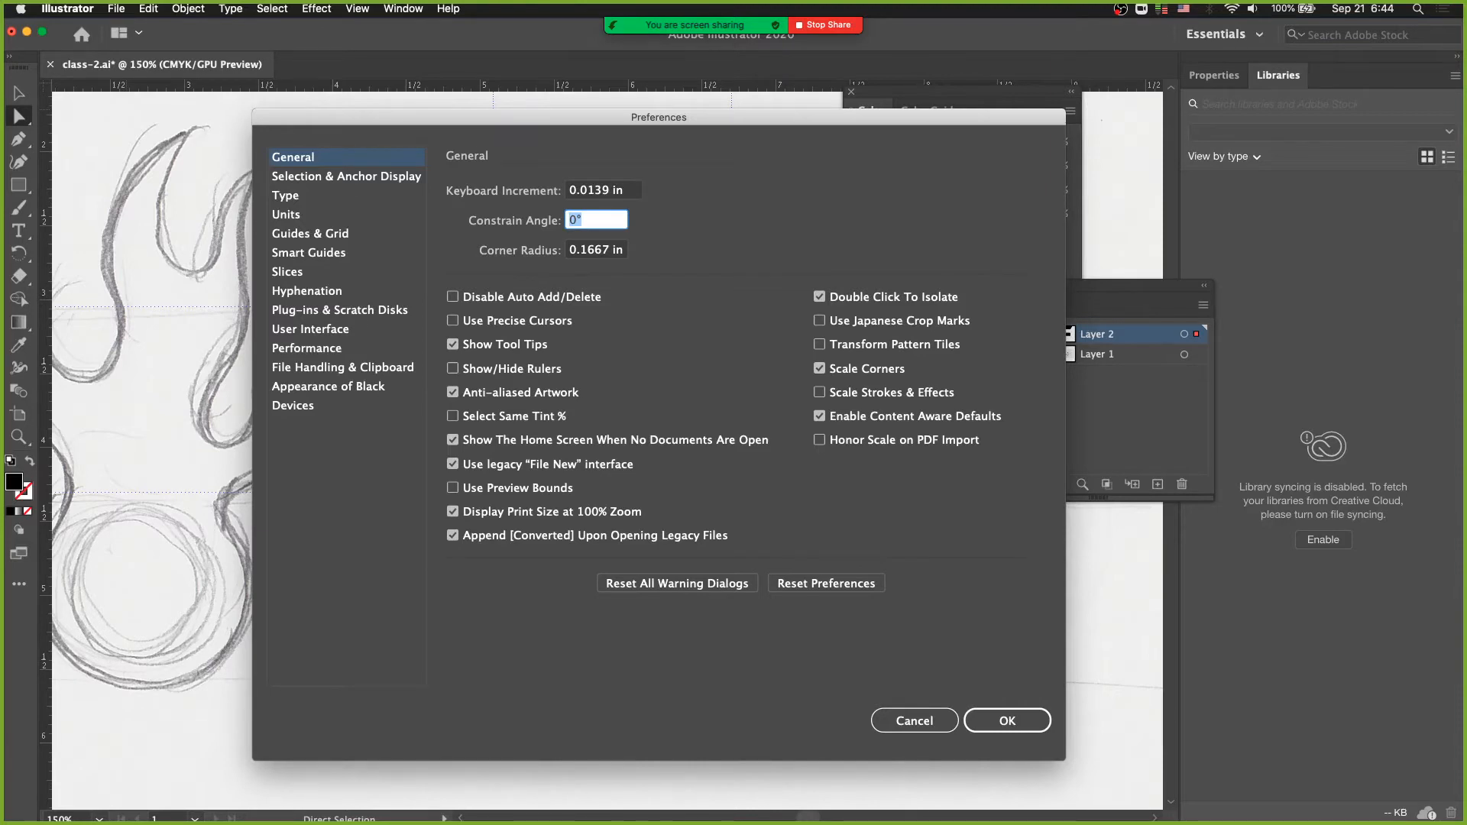
pyautogui.click(609, 192)
pyautogui.tripleClick(634, 186)
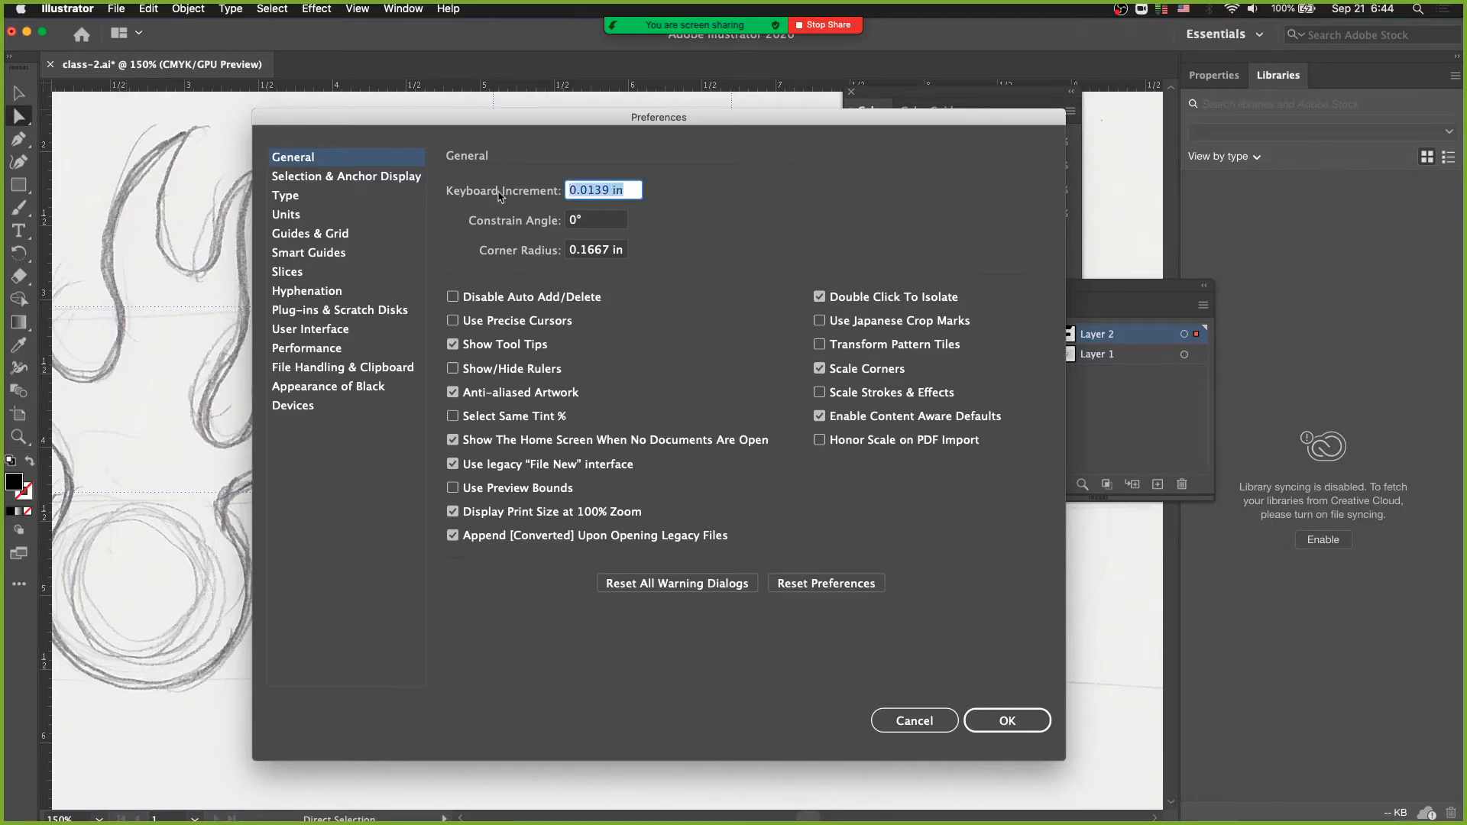
pyautogui.write('10 px')
pyautogui.press('Return')
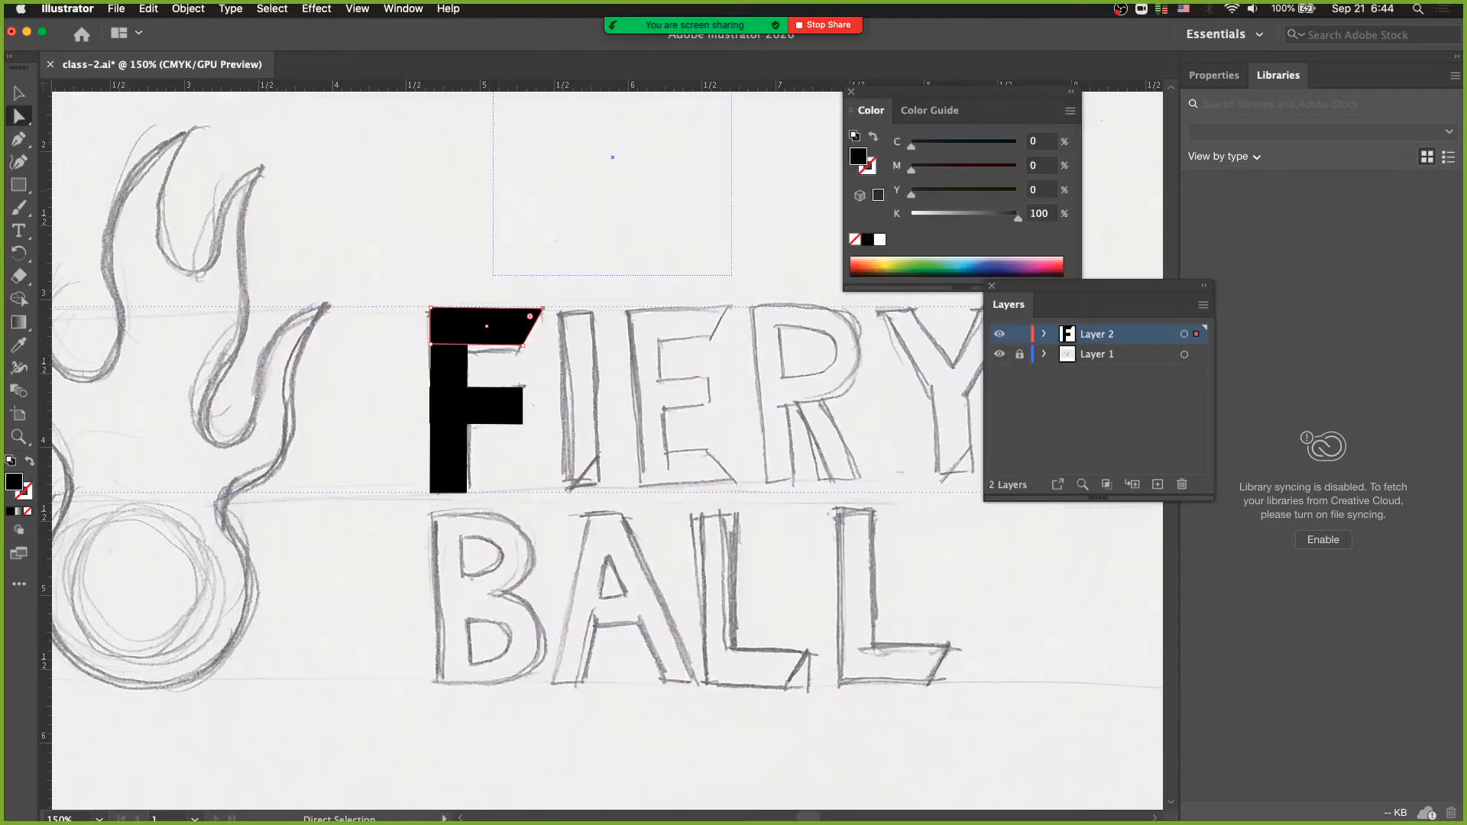
# - Copy the F's middle arm over the sketched I and E and shift the copy's upper right corner outward
pyautogui.click(501, 406)
pyautogui.moveTo(501, 406); pyautogui.dragTo(634, 406)
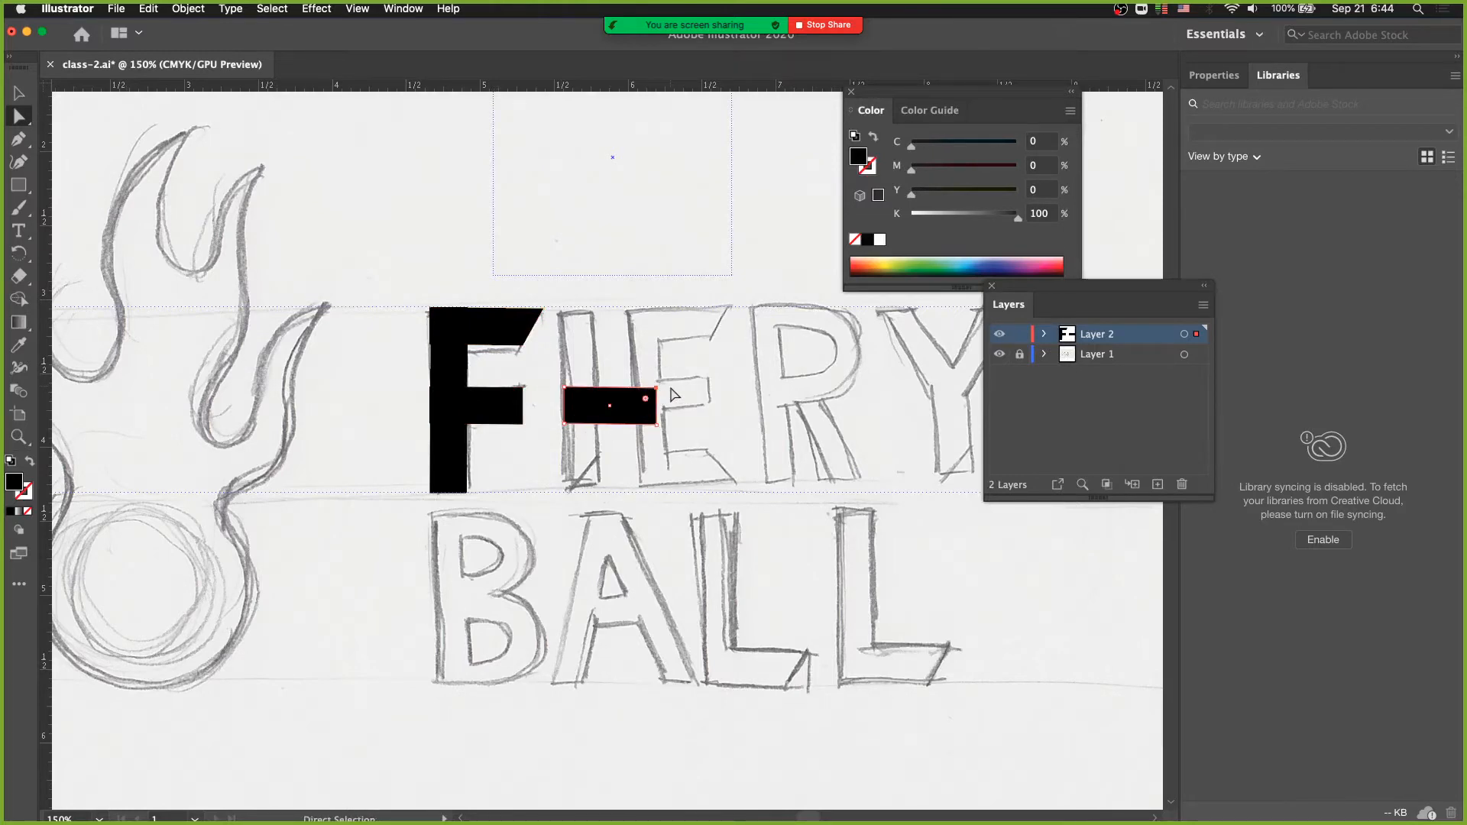
pyautogui.moveTo(656, 387); pyautogui.dragTo(675, 388)
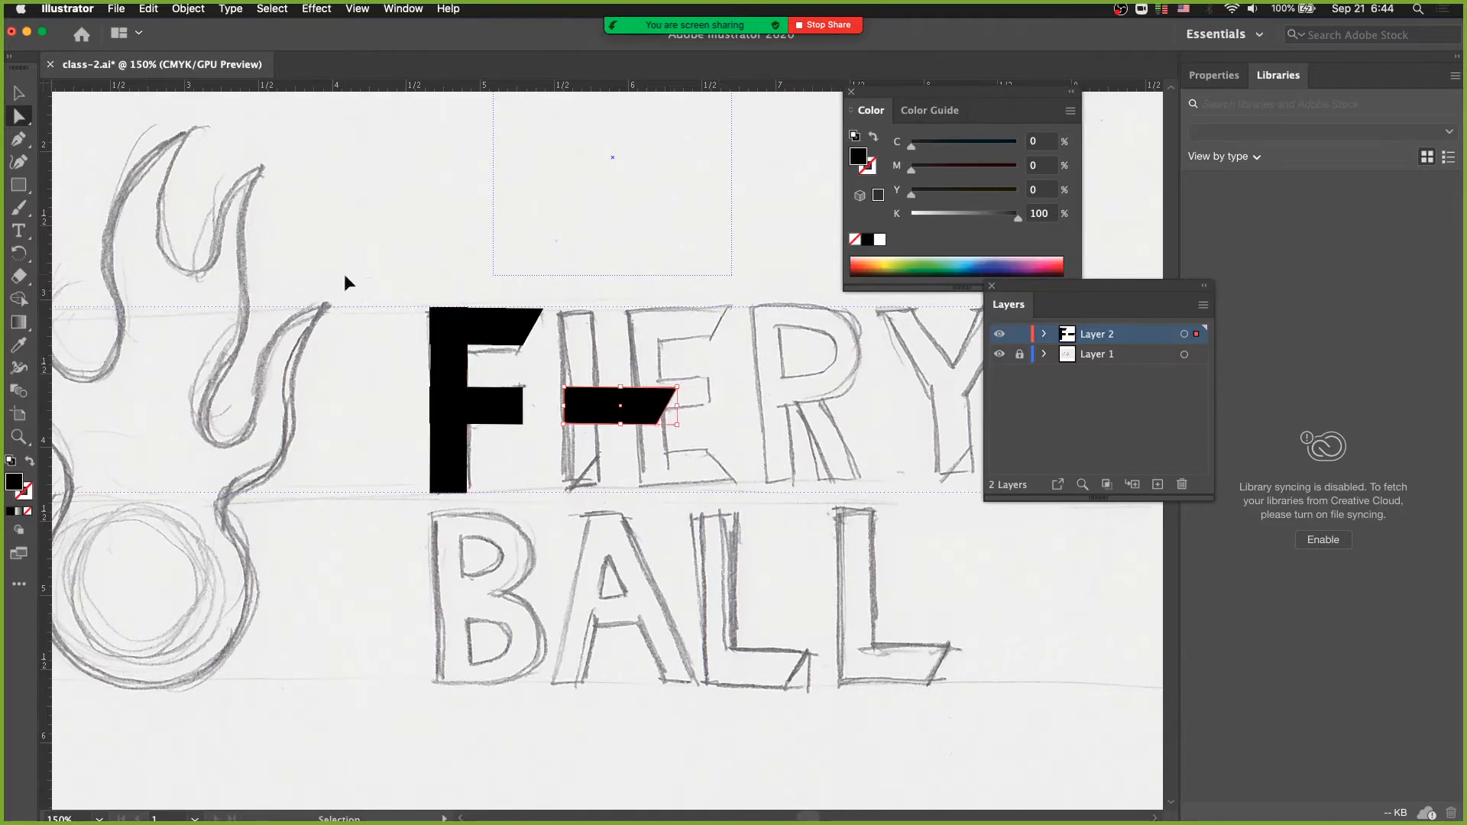
# - Set the keyboard increment to 1 px and delete the copied arm beside the F
pyautogui.press('super+k')
pyautogui.write('1')
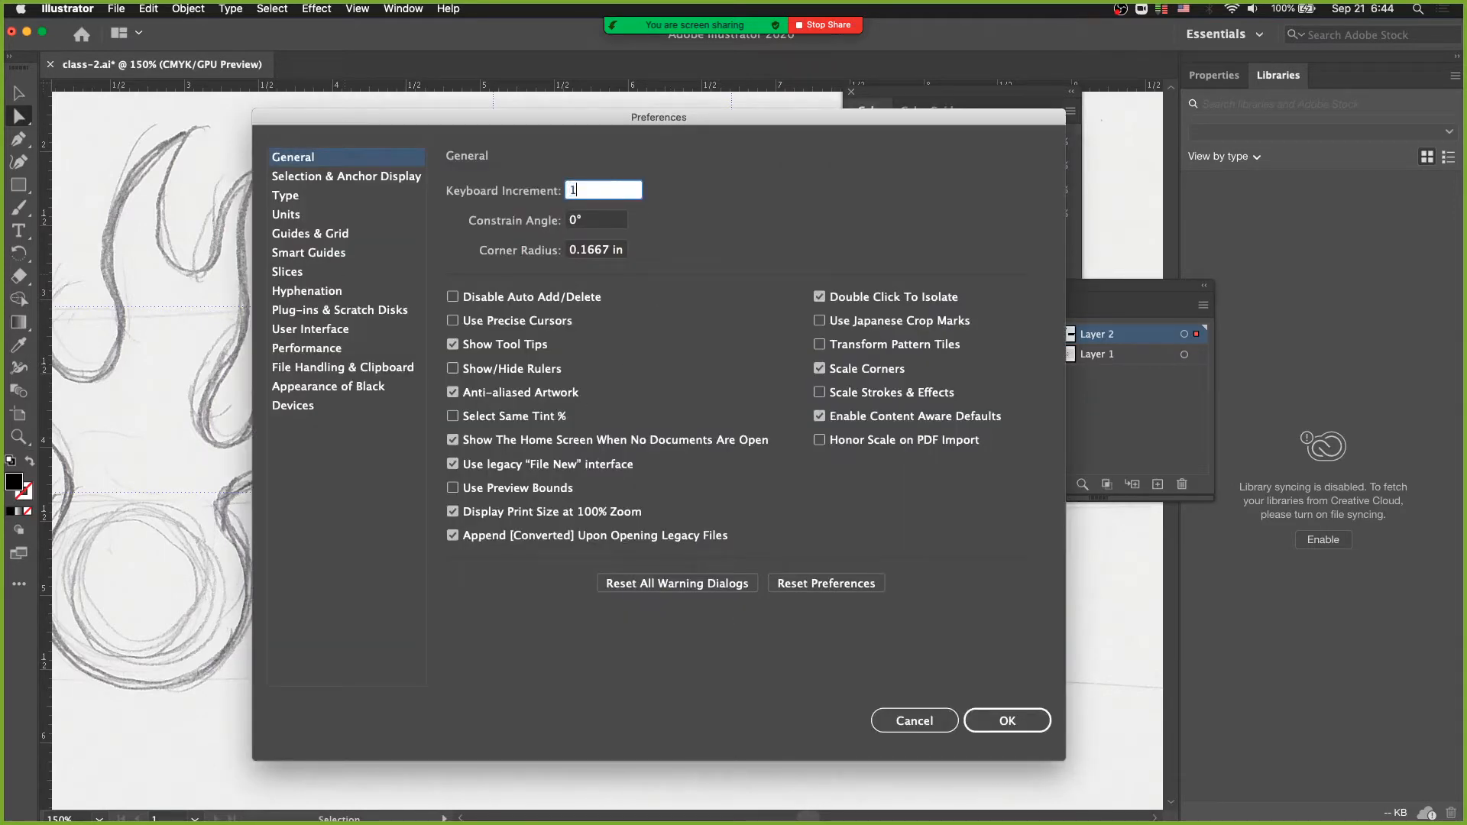
pyautogui.write('px')
pyautogui.press('Return')
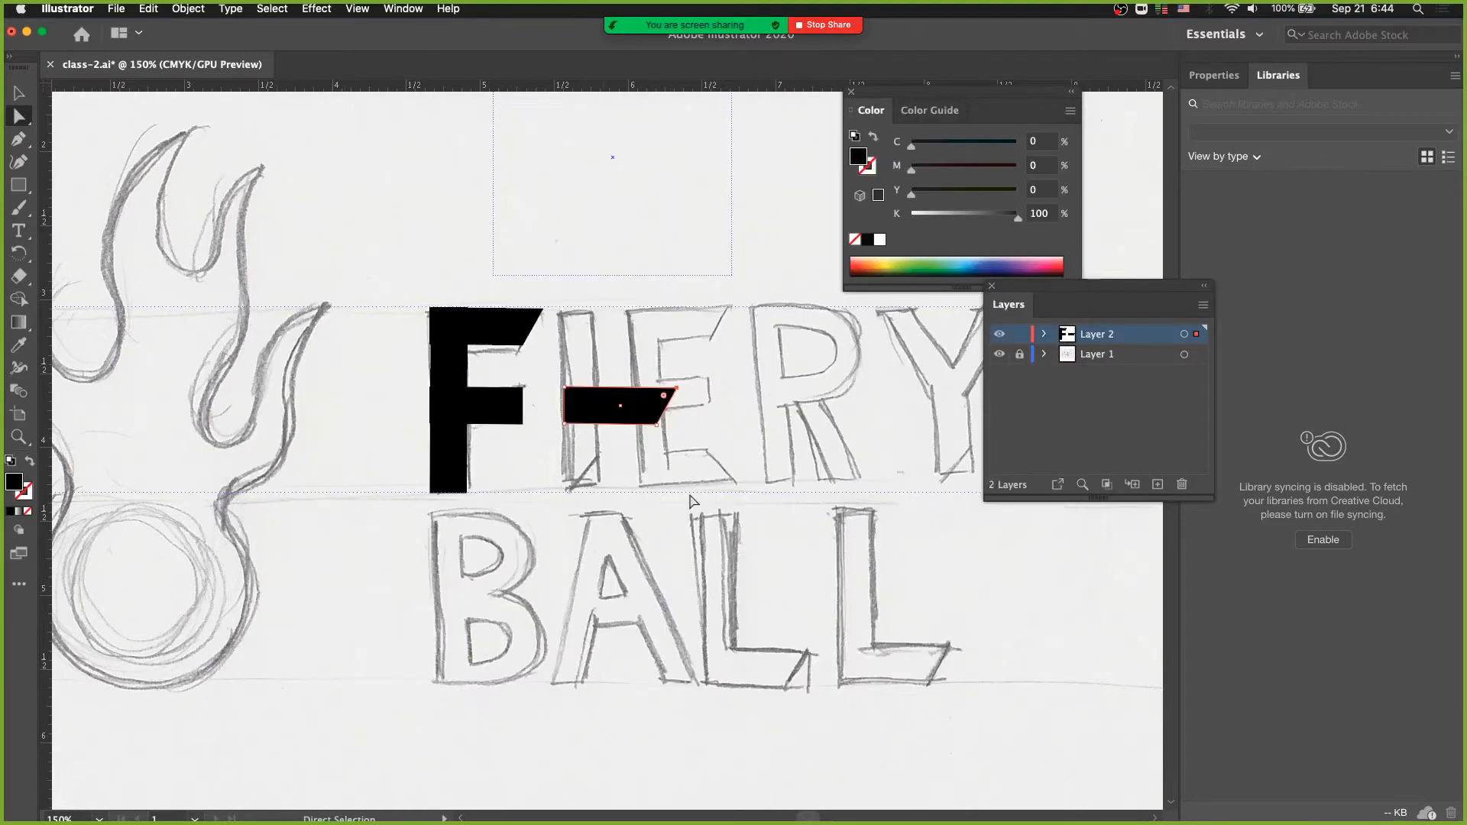
pyautogui.click(610, 407)
pyautogui.press('Delete')
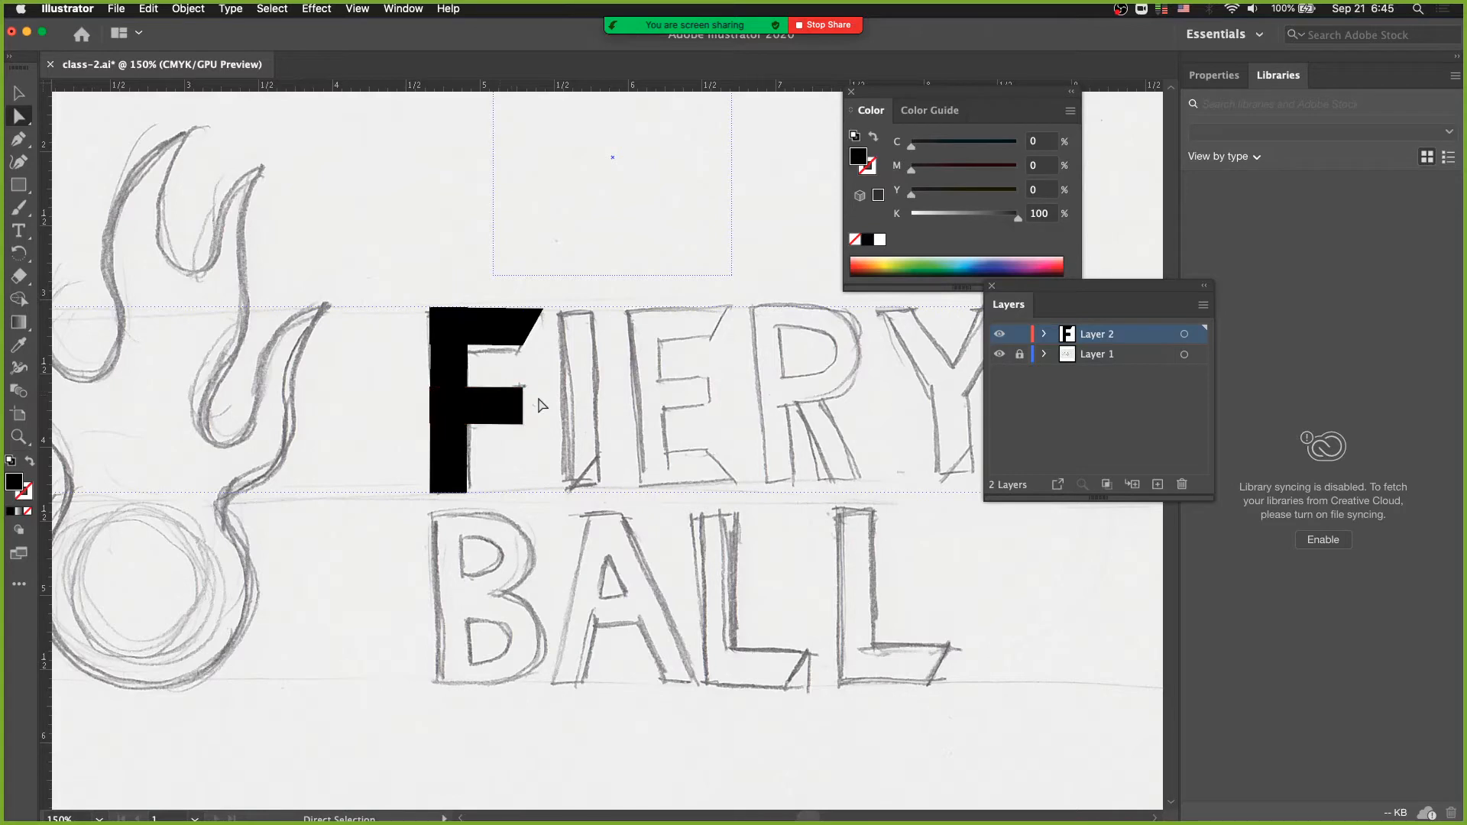
# - Enter 10 as the keyboard increment in the general preferences
pyautogui.click(59, 9)
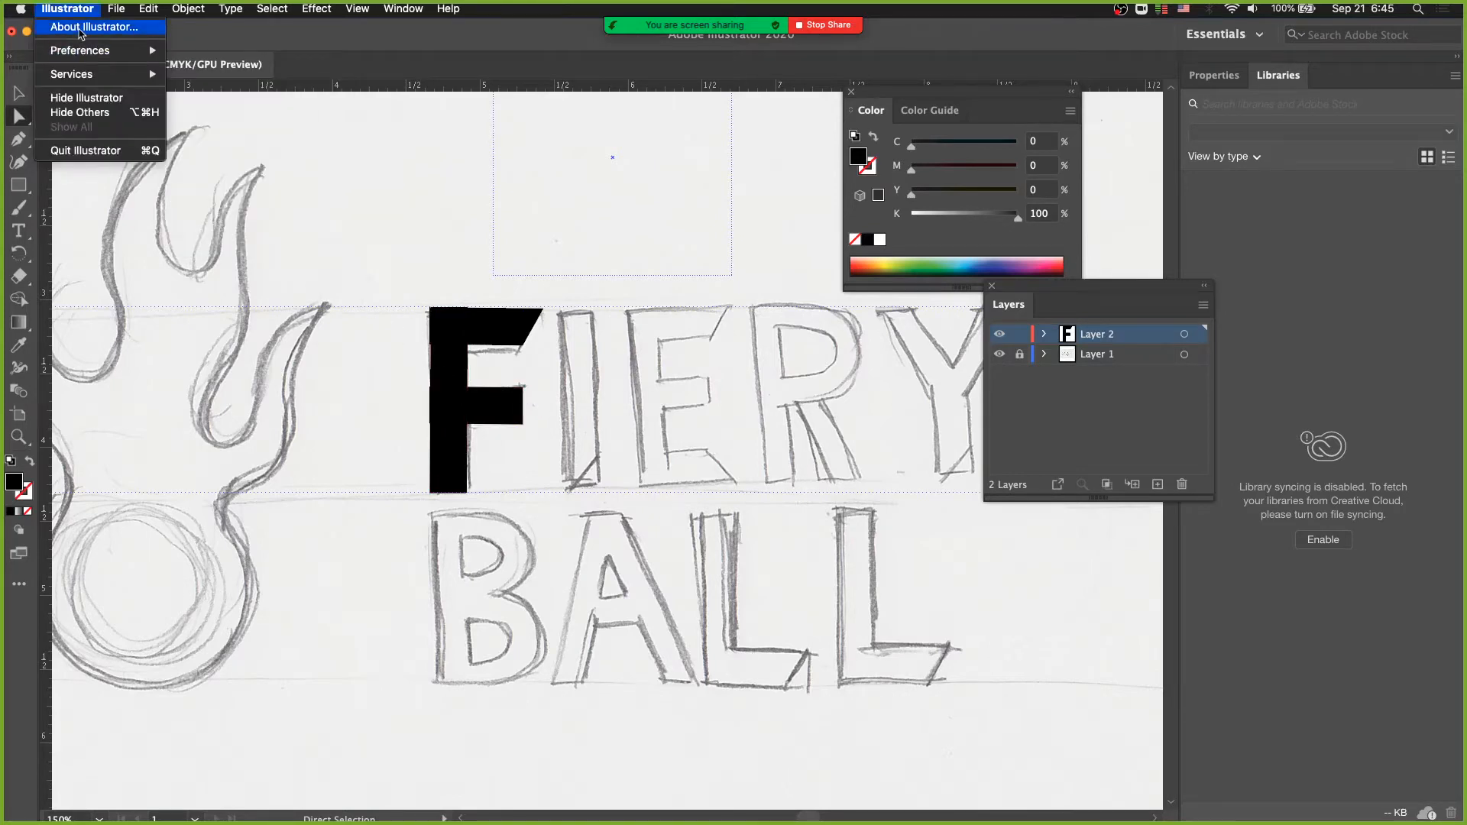
pyautogui.moveTo(91, 50)
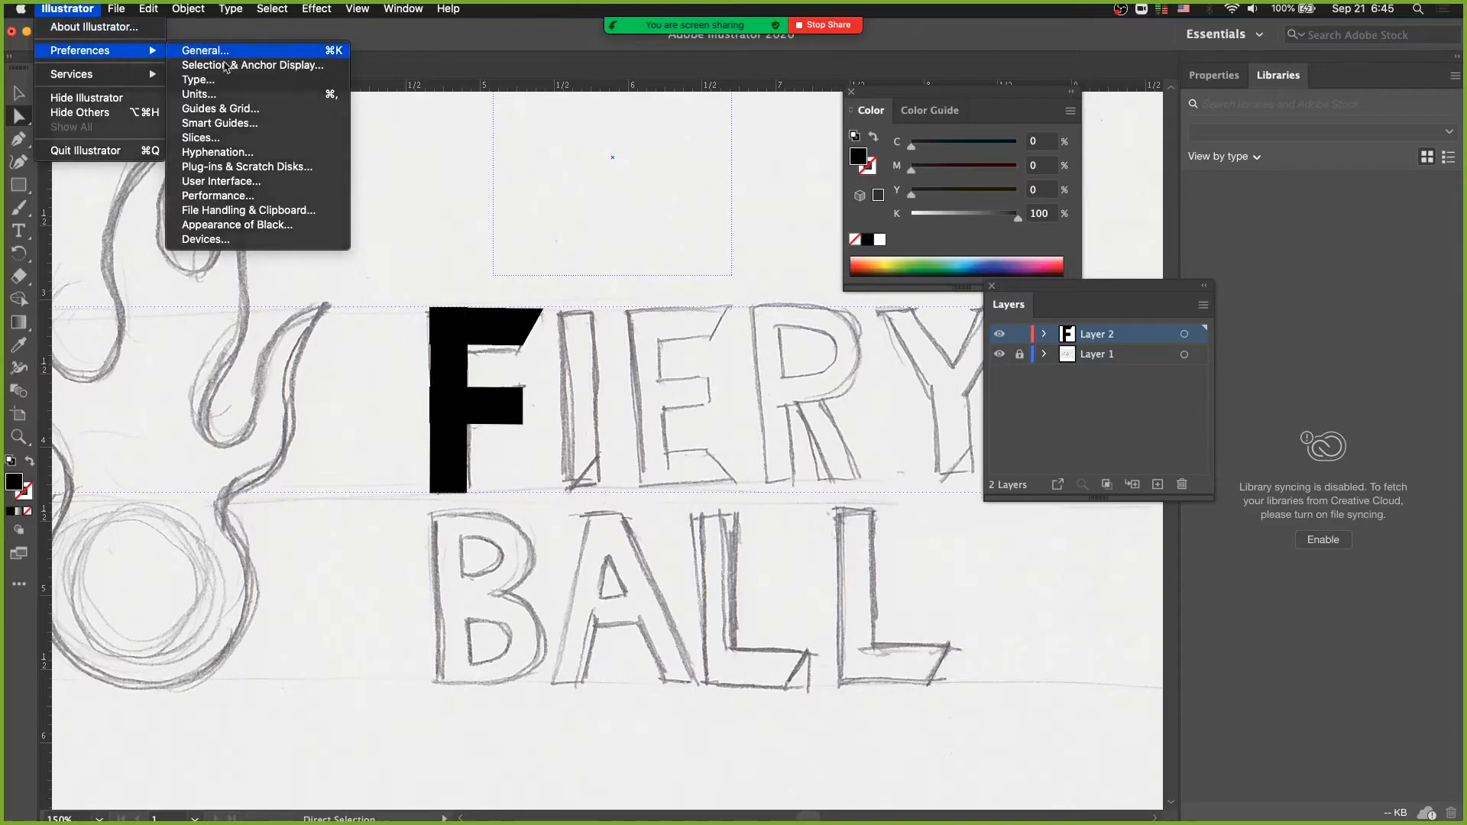
pyautogui.click(218, 51)
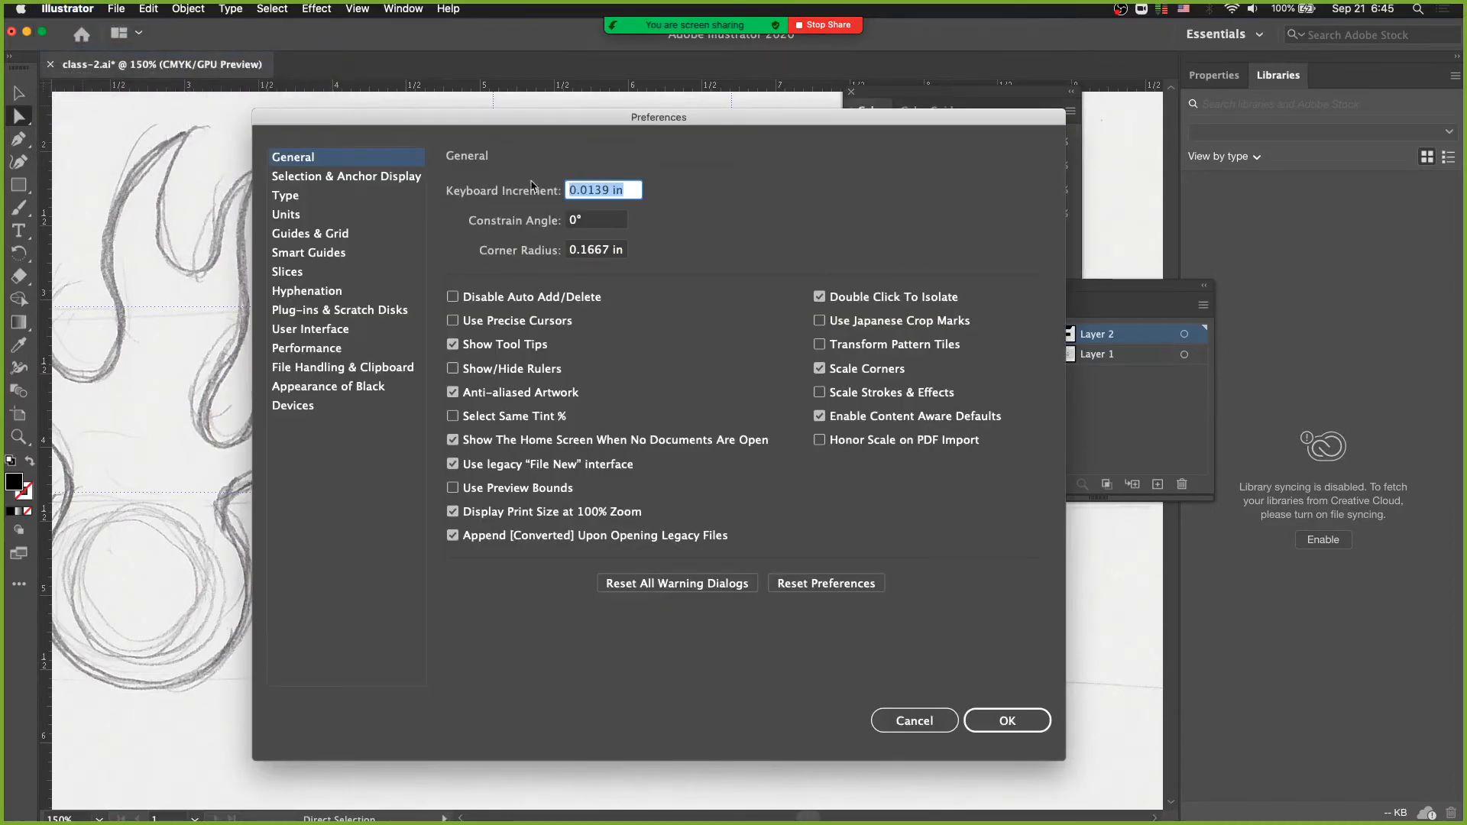
pyautogui.write('1')
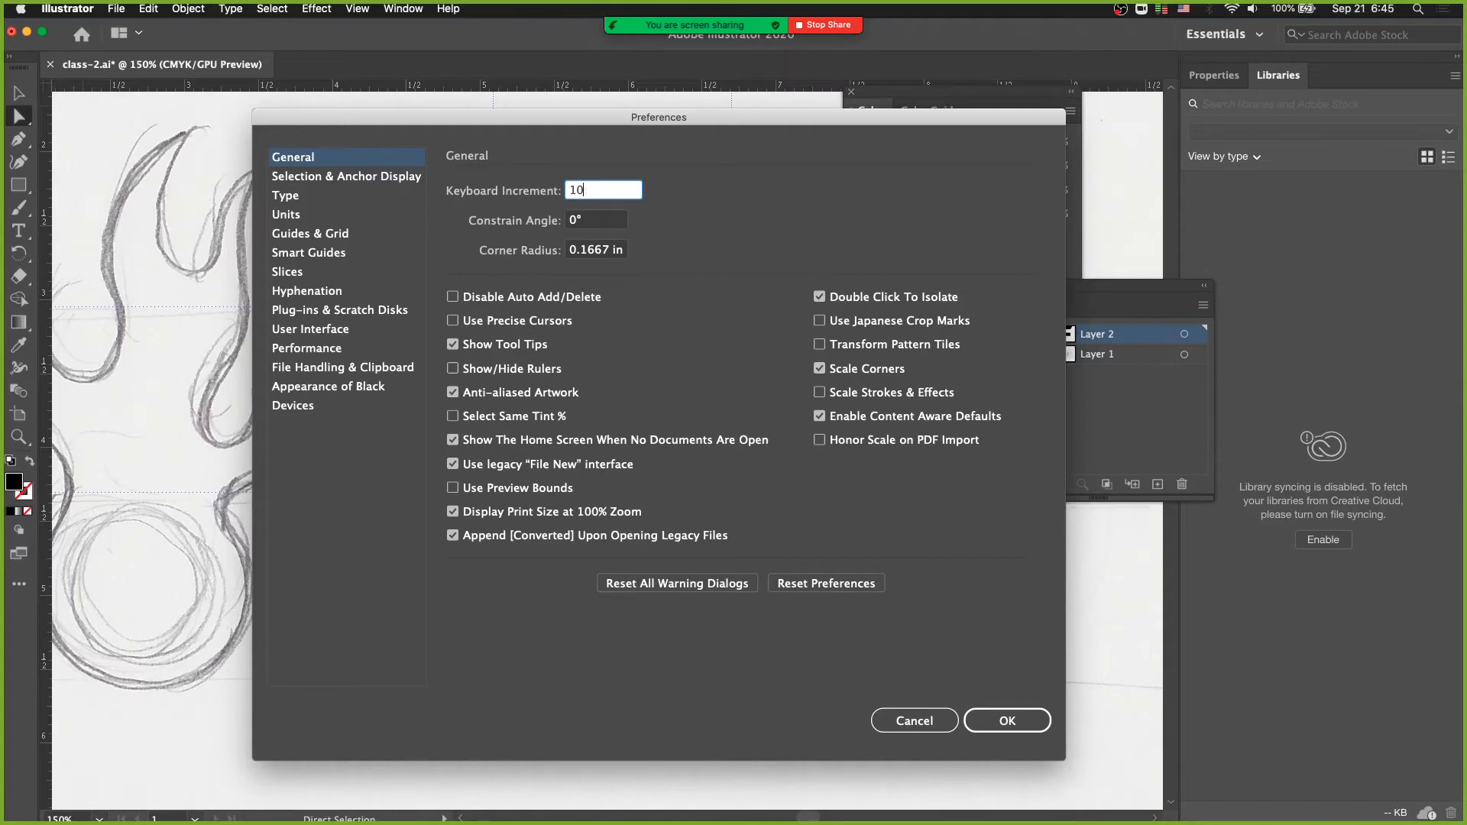
pyautogui.press('Return')
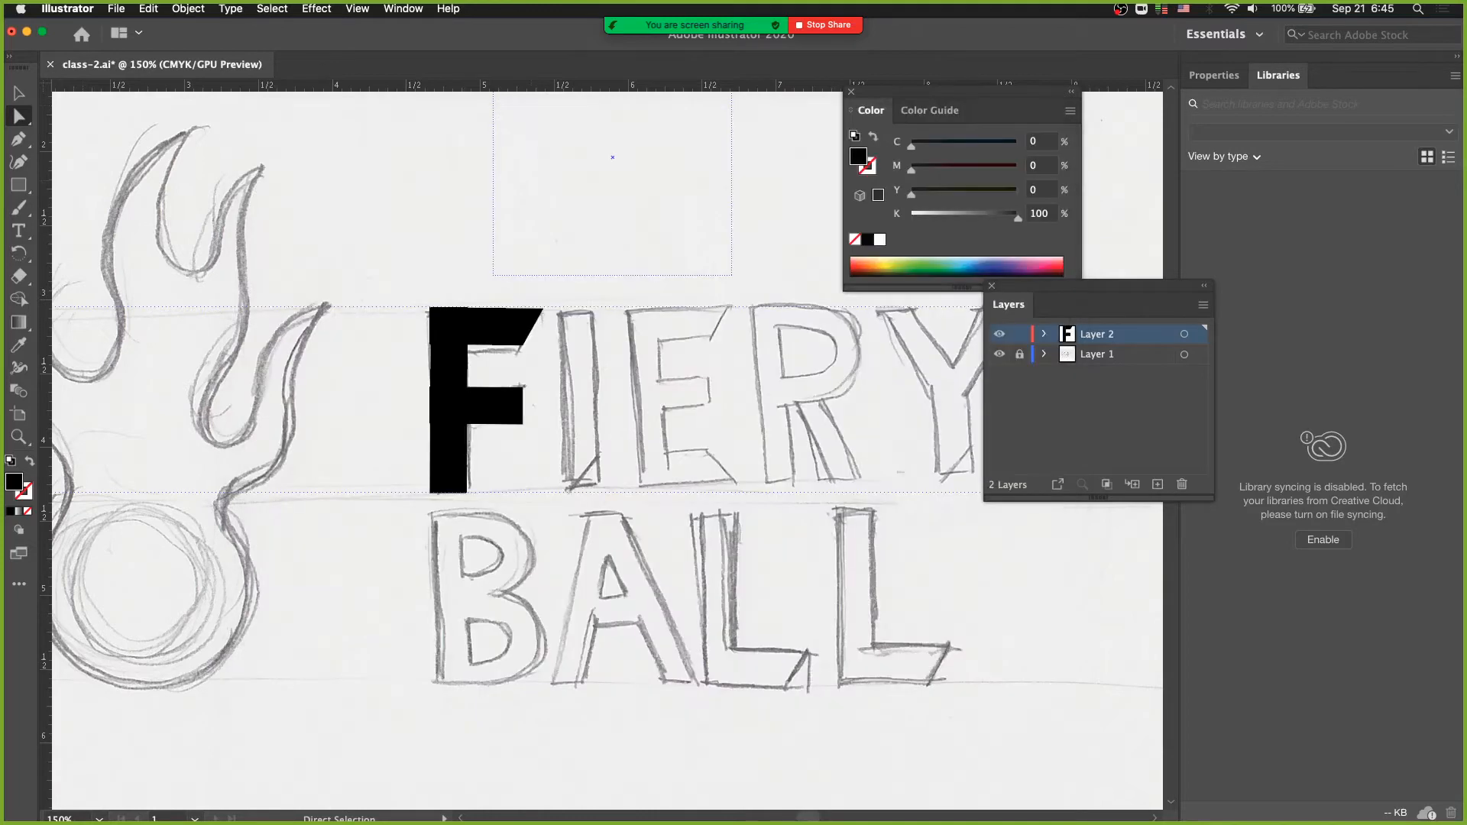
# - Nudge the upper right corner of the F's middle arm outward and undo the nudge
pyautogui.click(519, 399)
pyautogui.press('Right')
pyautogui.press('Right')
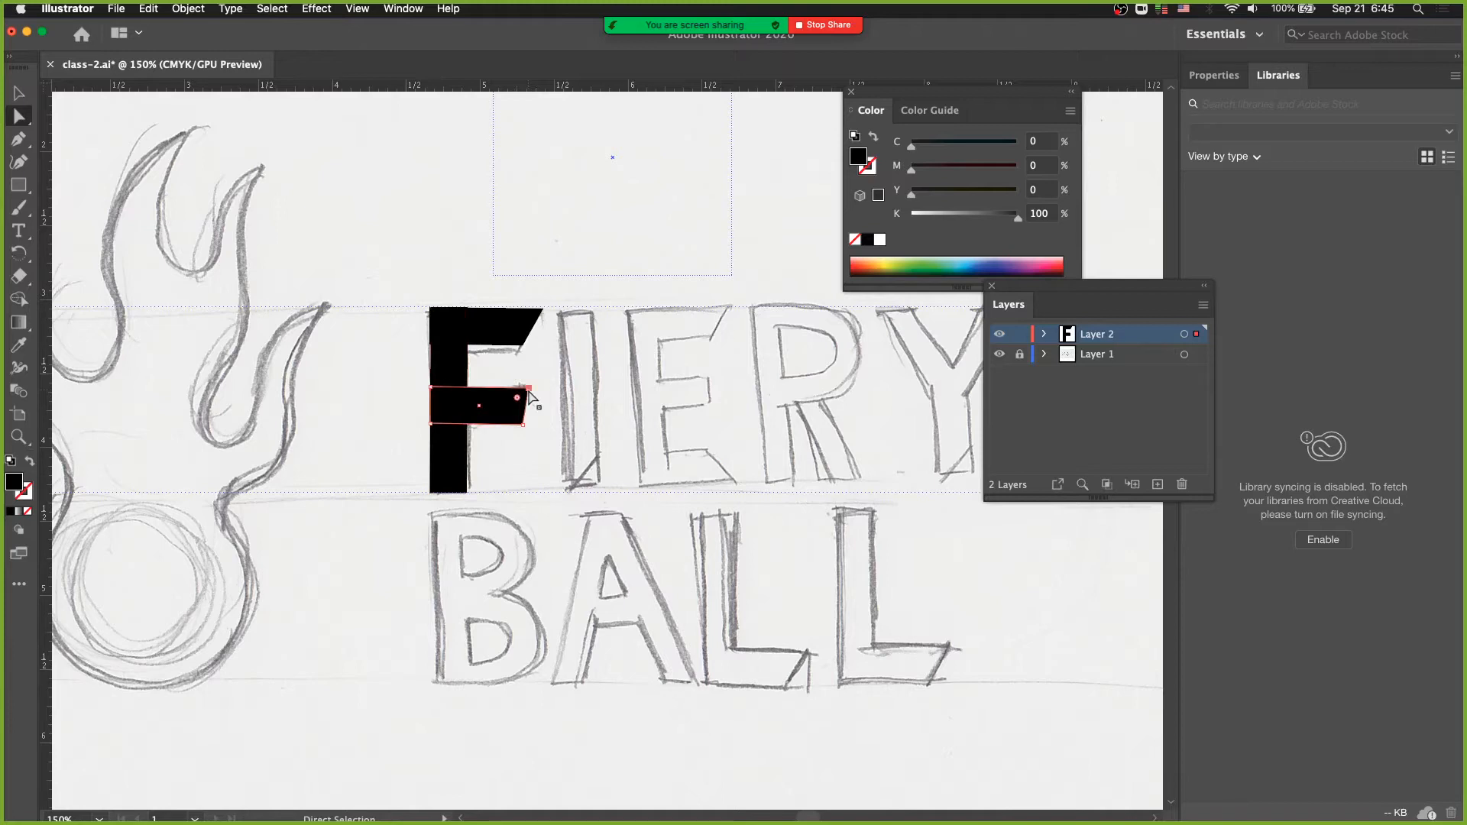
pyautogui.press('super+z')
# - Change the keyboard increment to 10 px and test it by nudging the middle arm's corner right and back
pyautogui.click(74, 9)
pyautogui.moveTo(86, 54)
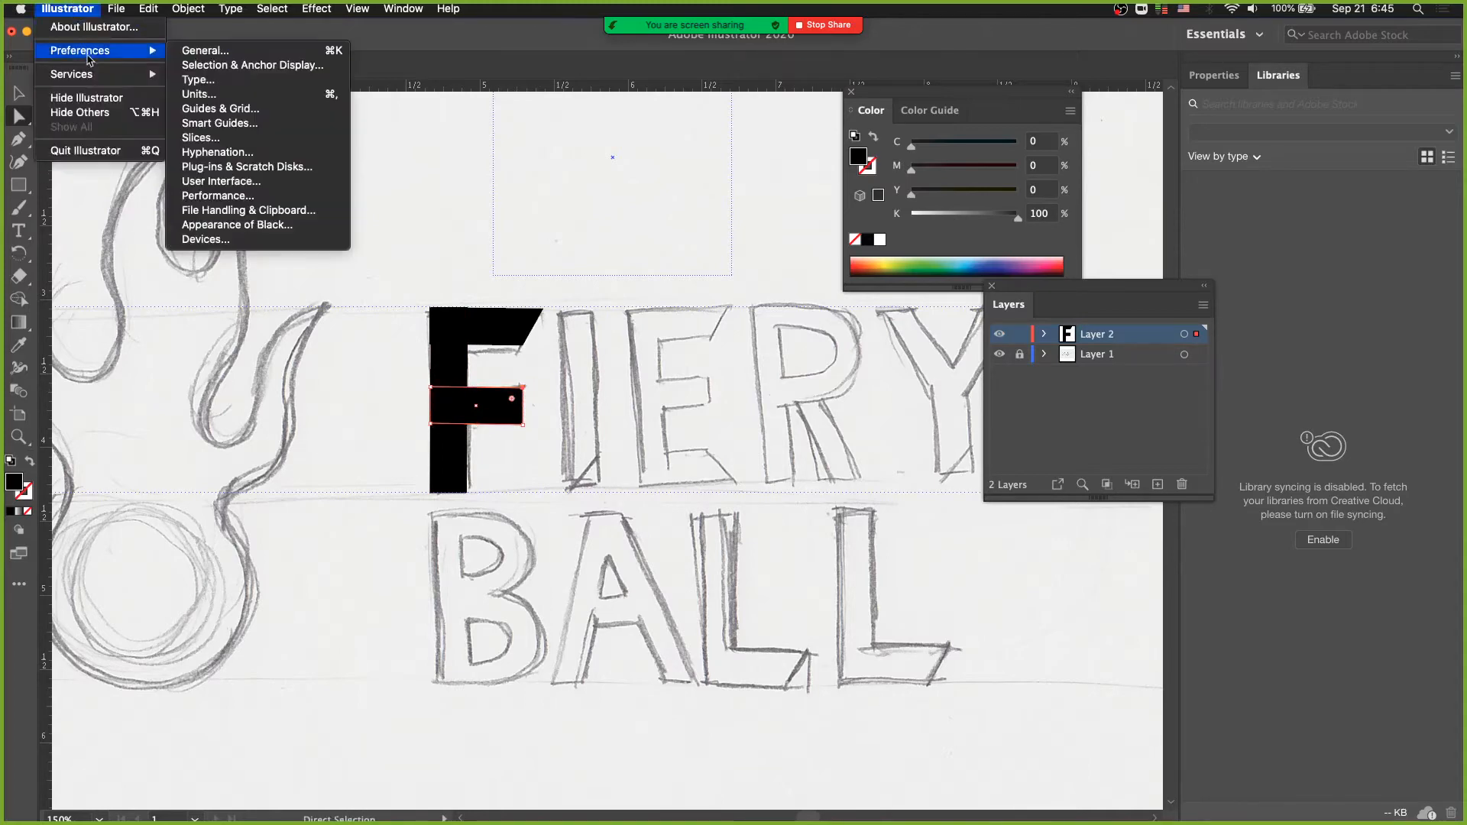
pyautogui.click(195, 51)
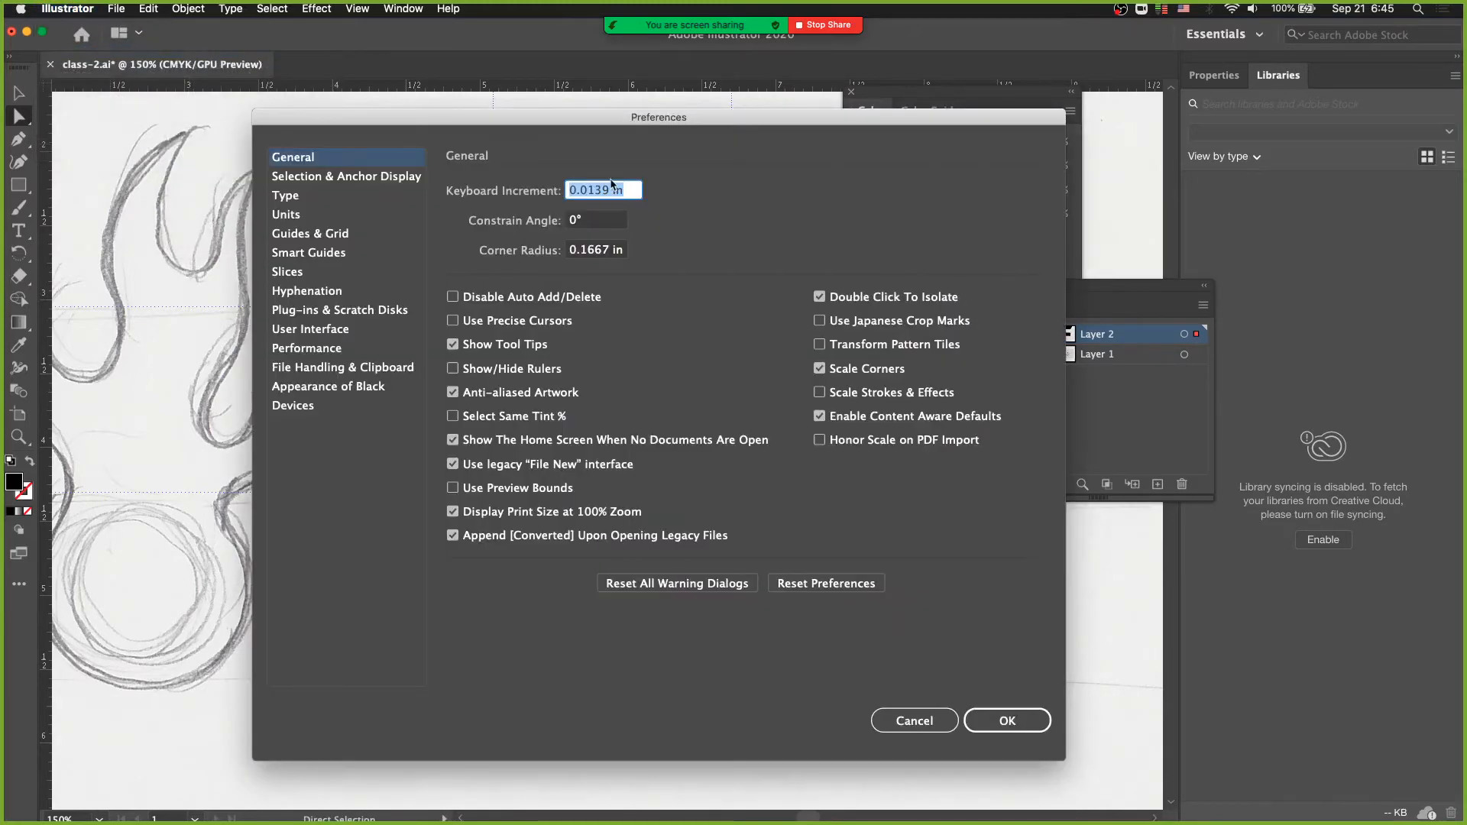
pyautogui.write('10')
pyautogui.press('Return')
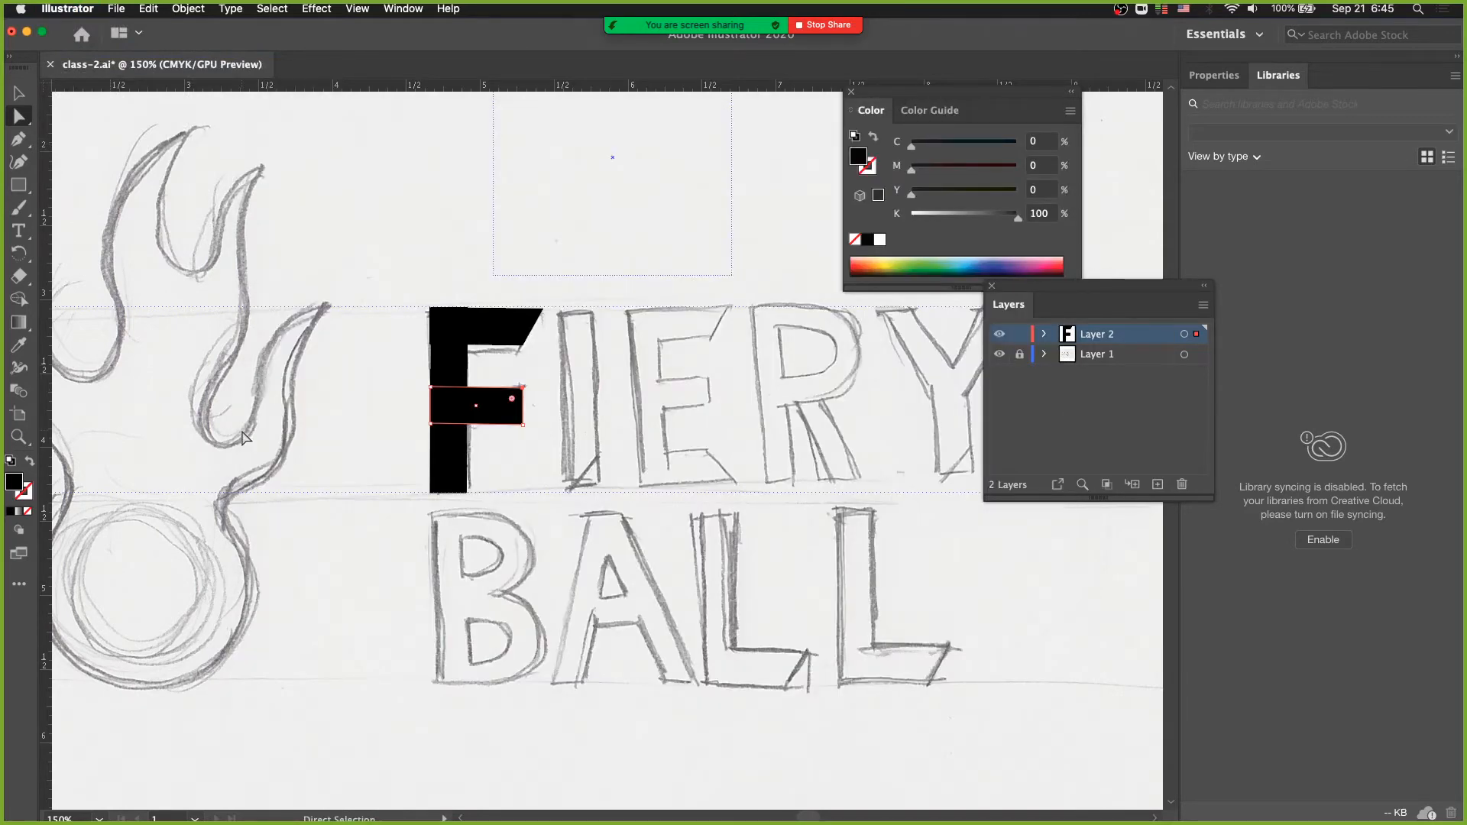
pyautogui.press('Right')
pyautogui.press('Left')
# - Restore the keyboard increment to 1 px in the general preferences
pyautogui.click(64, 11)
pyautogui.moveTo(82, 48)
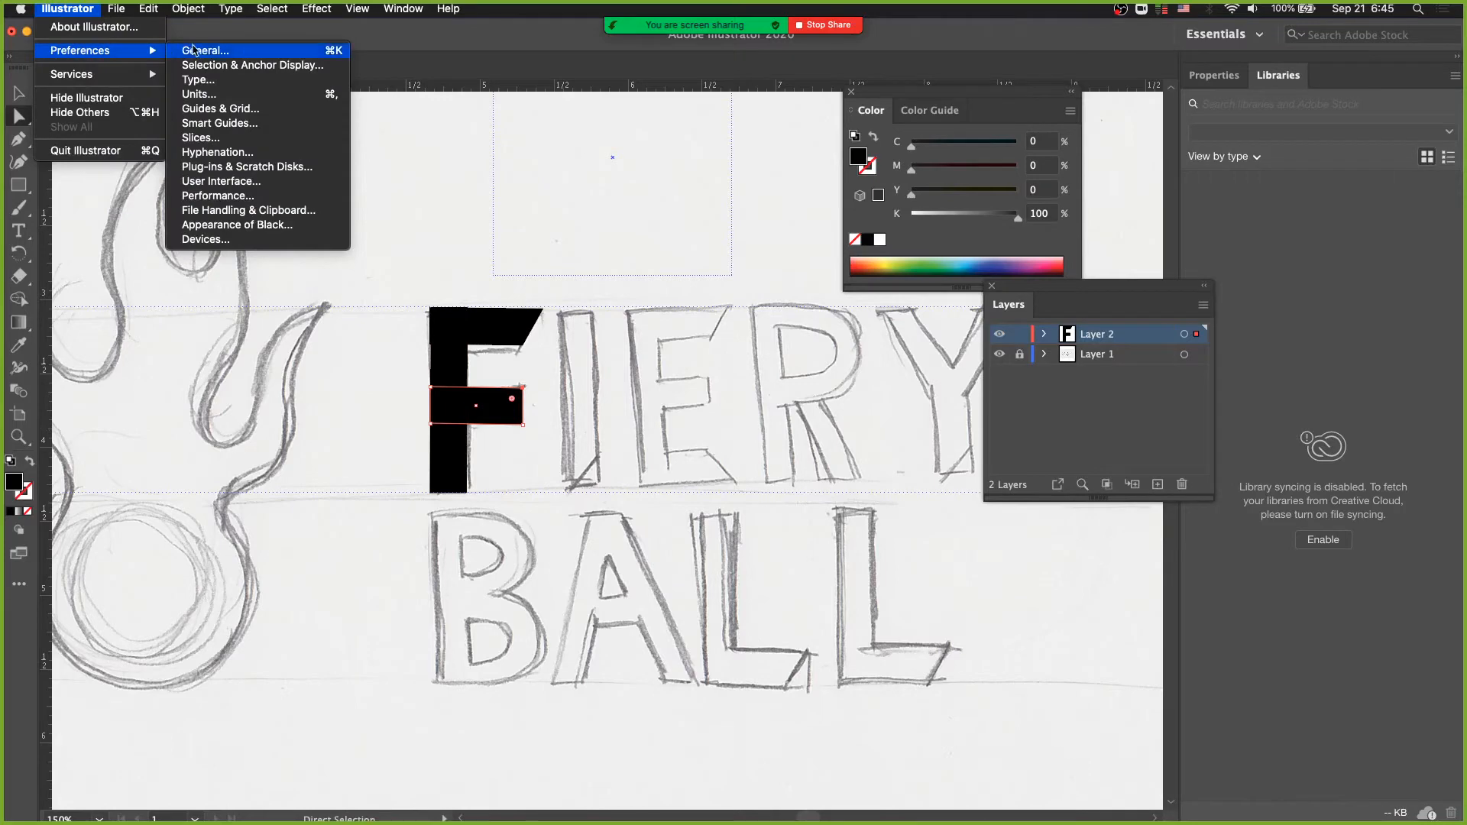
pyautogui.click(355, 101)
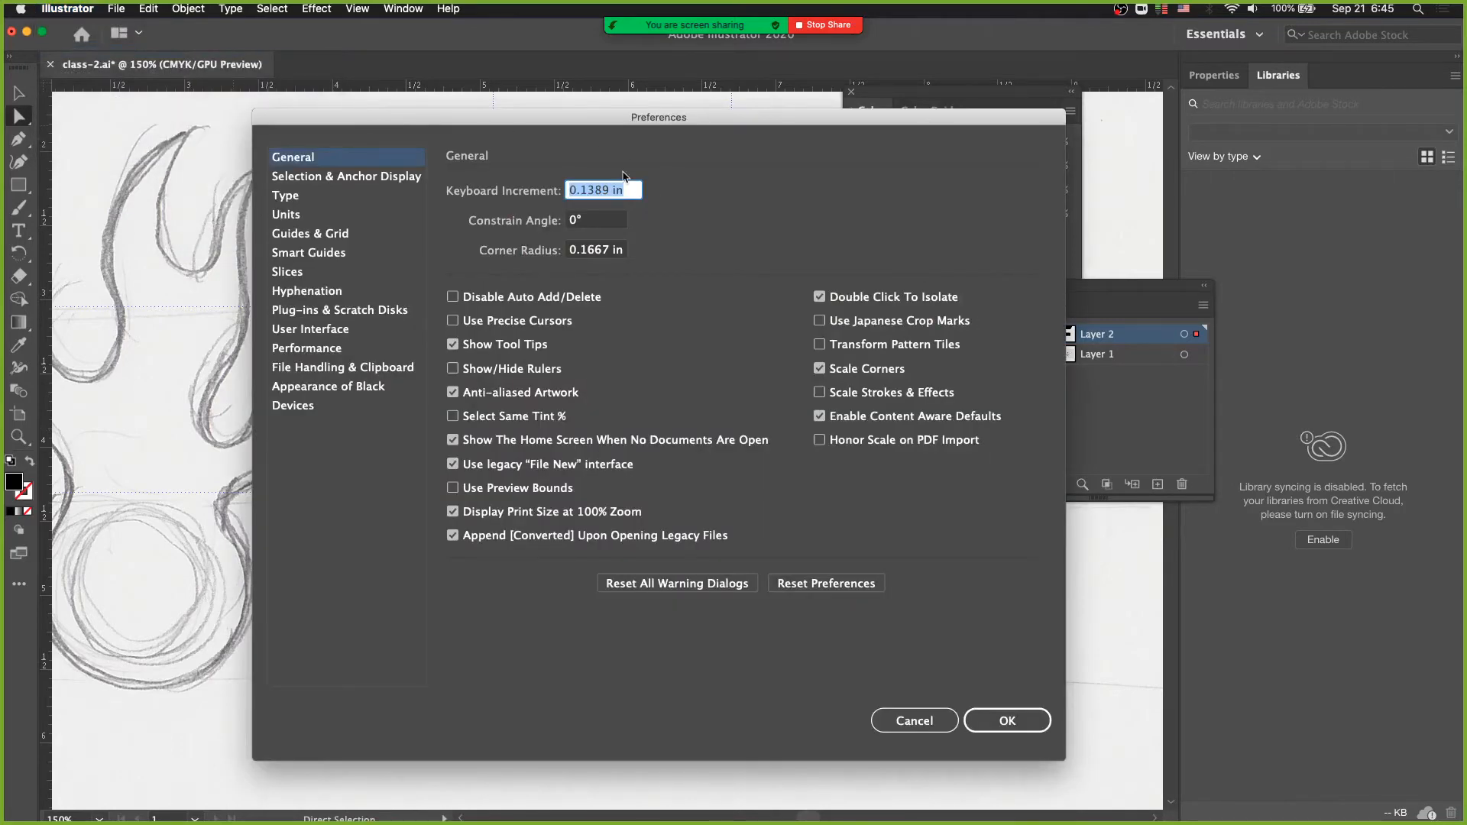
pyautogui.write('1px')
pyautogui.press('Return')
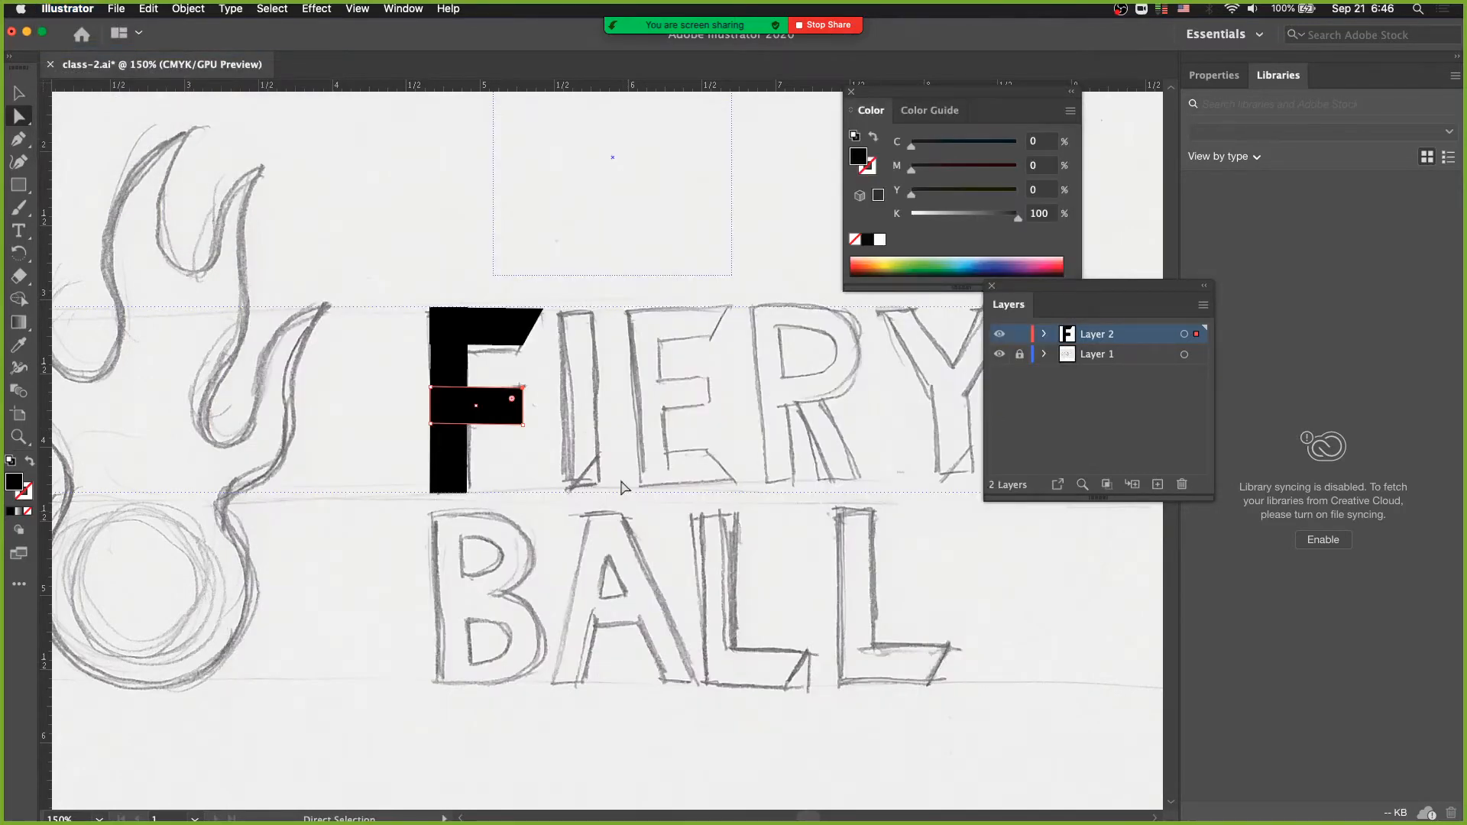
# - Toggle the visibility of Layer 2 off and on to compare the black F with the sketch
pyautogui.click(528, 461)
pyautogui.click(1000, 336)
pyautogui.click(1000, 337)
pyautogui.click(1000, 337)
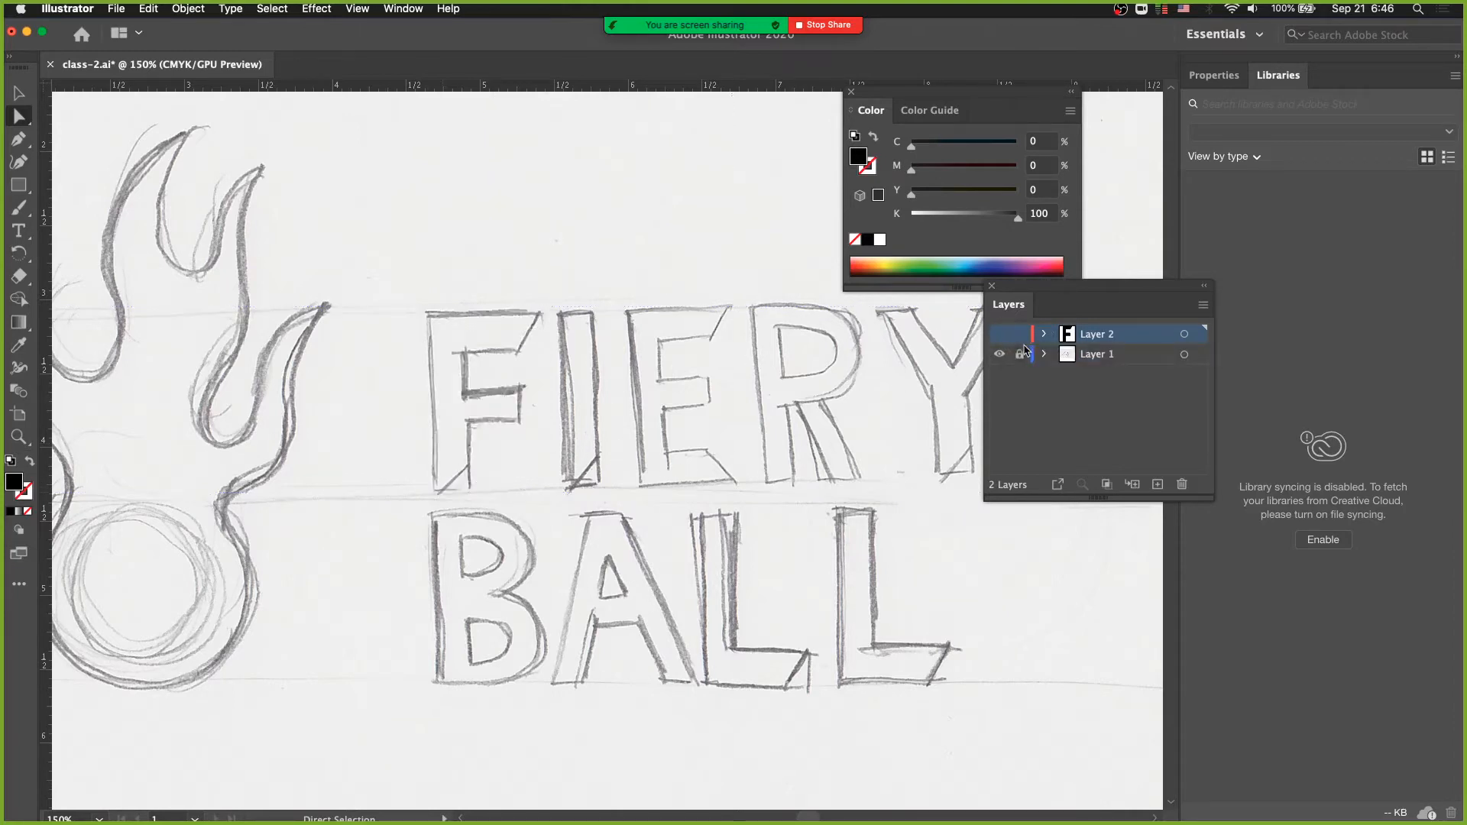
pyautogui.click(1000, 333)
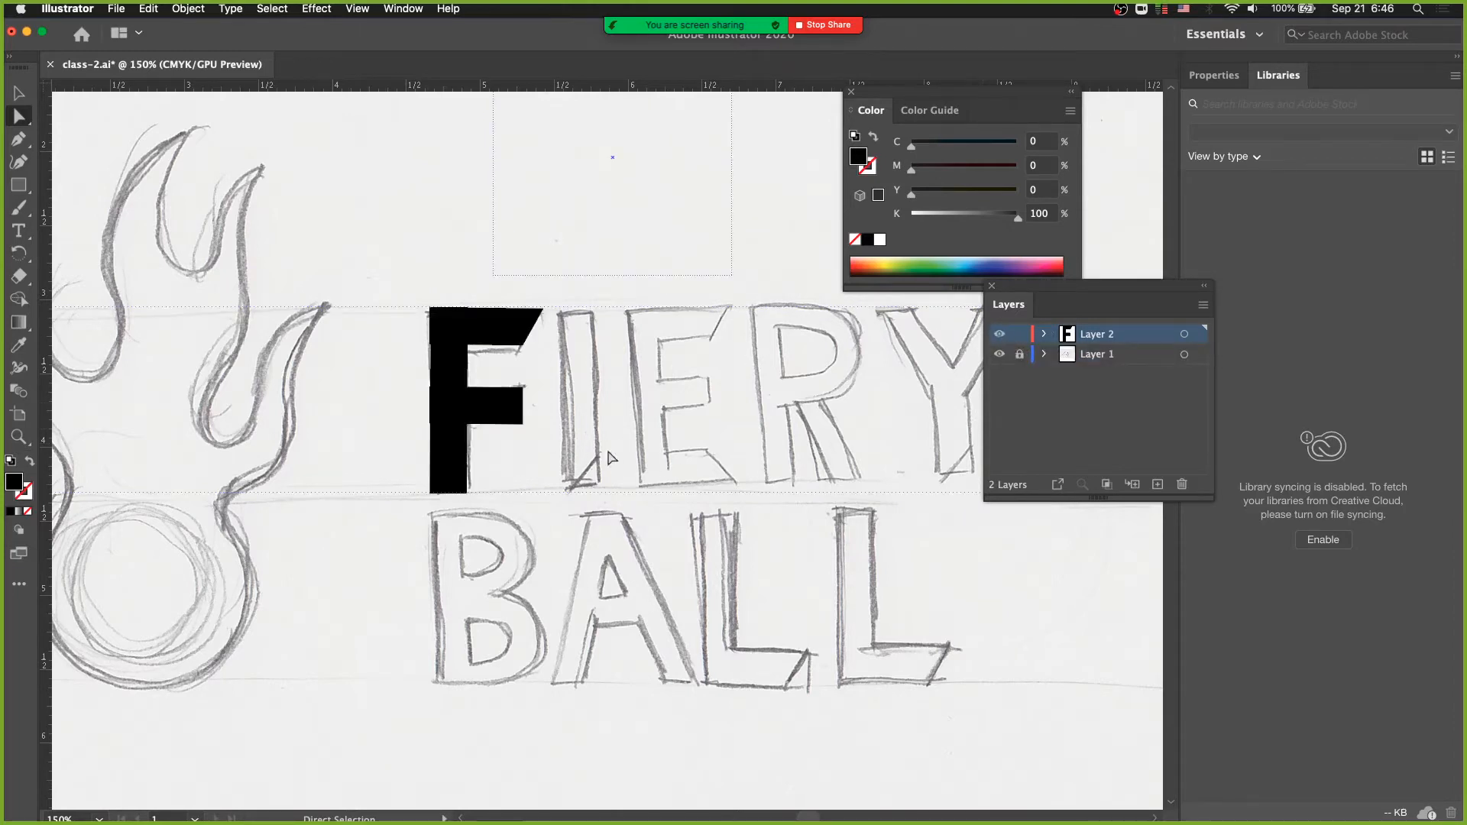
# - Slant the foot of the F's stem by nudging its lower right corner up to follow the sketch
pyautogui.click(466, 495)
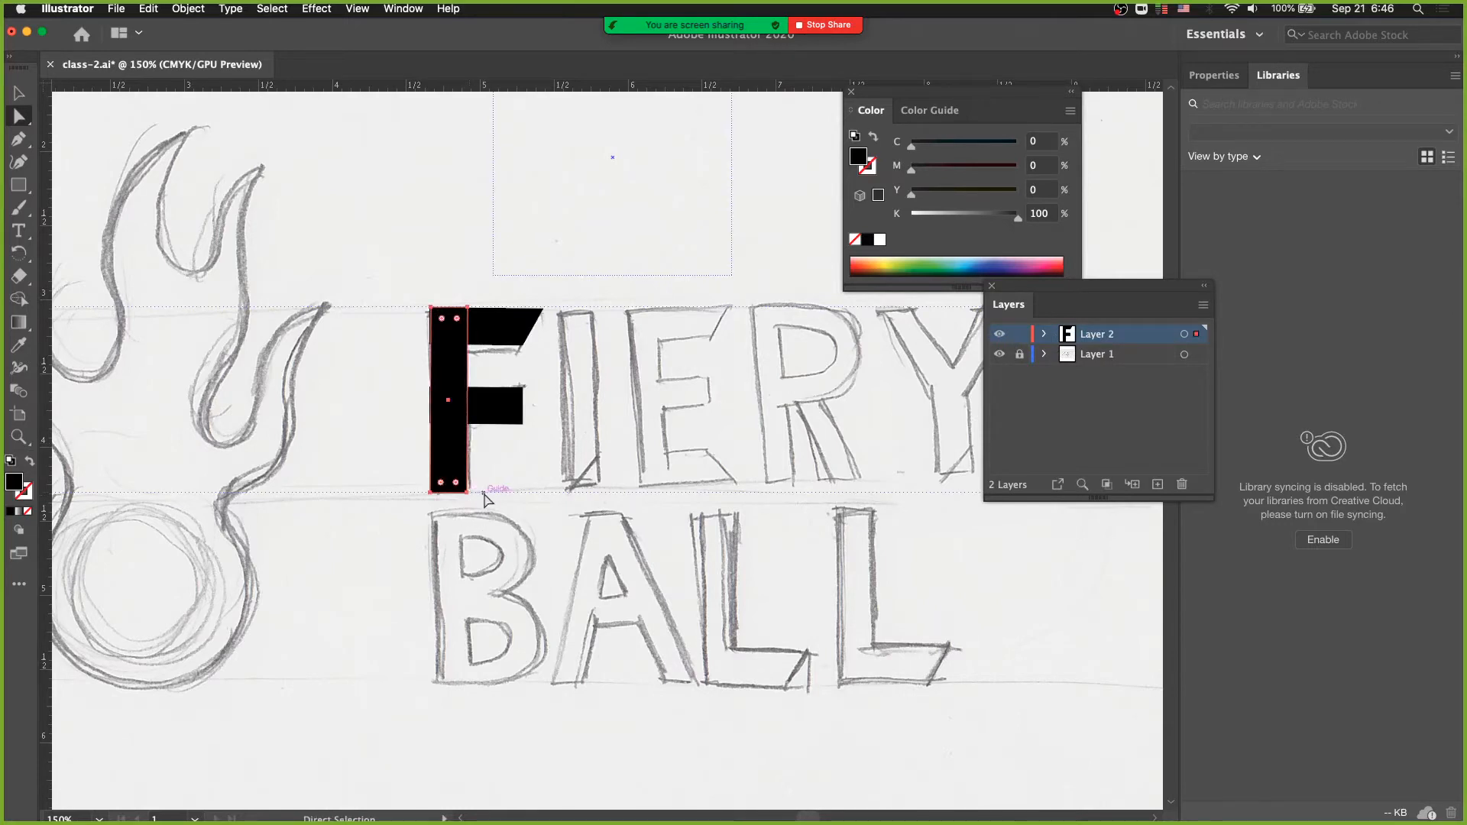
pyautogui.moveTo(487, 484); pyautogui.dragTo(463, 510)
pyautogui.moveTo(481, 490); pyautogui.dragTo(467, 506)
pyautogui.hotkey('shift', 'Up')
pyautogui.click(530, 480)
pyautogui.click(474, 420)
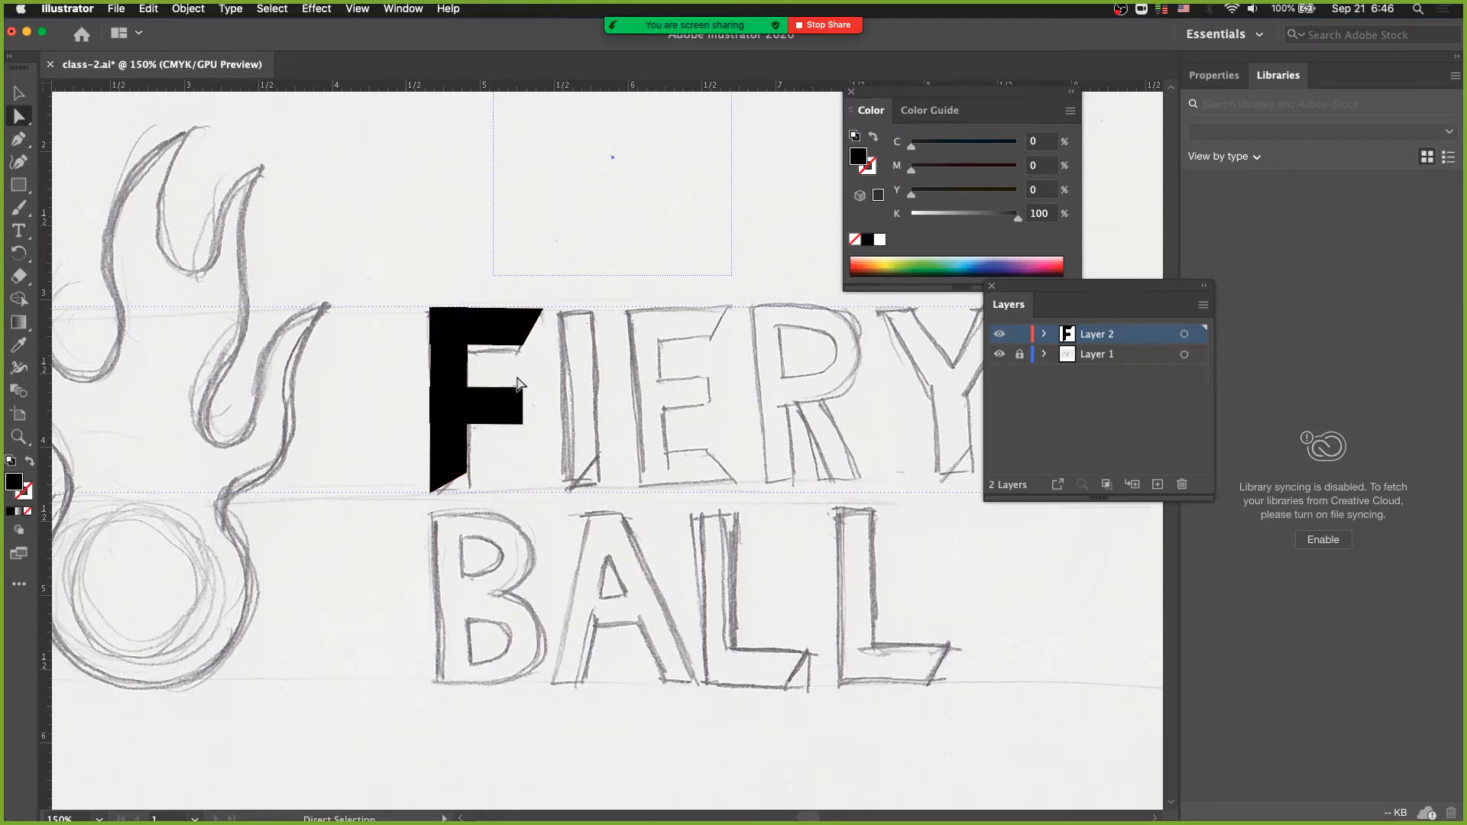
# - Hide the sketch on Layer 1 and examine the black F up close
pyautogui.press('super+space')
pyautogui.click(999, 353)
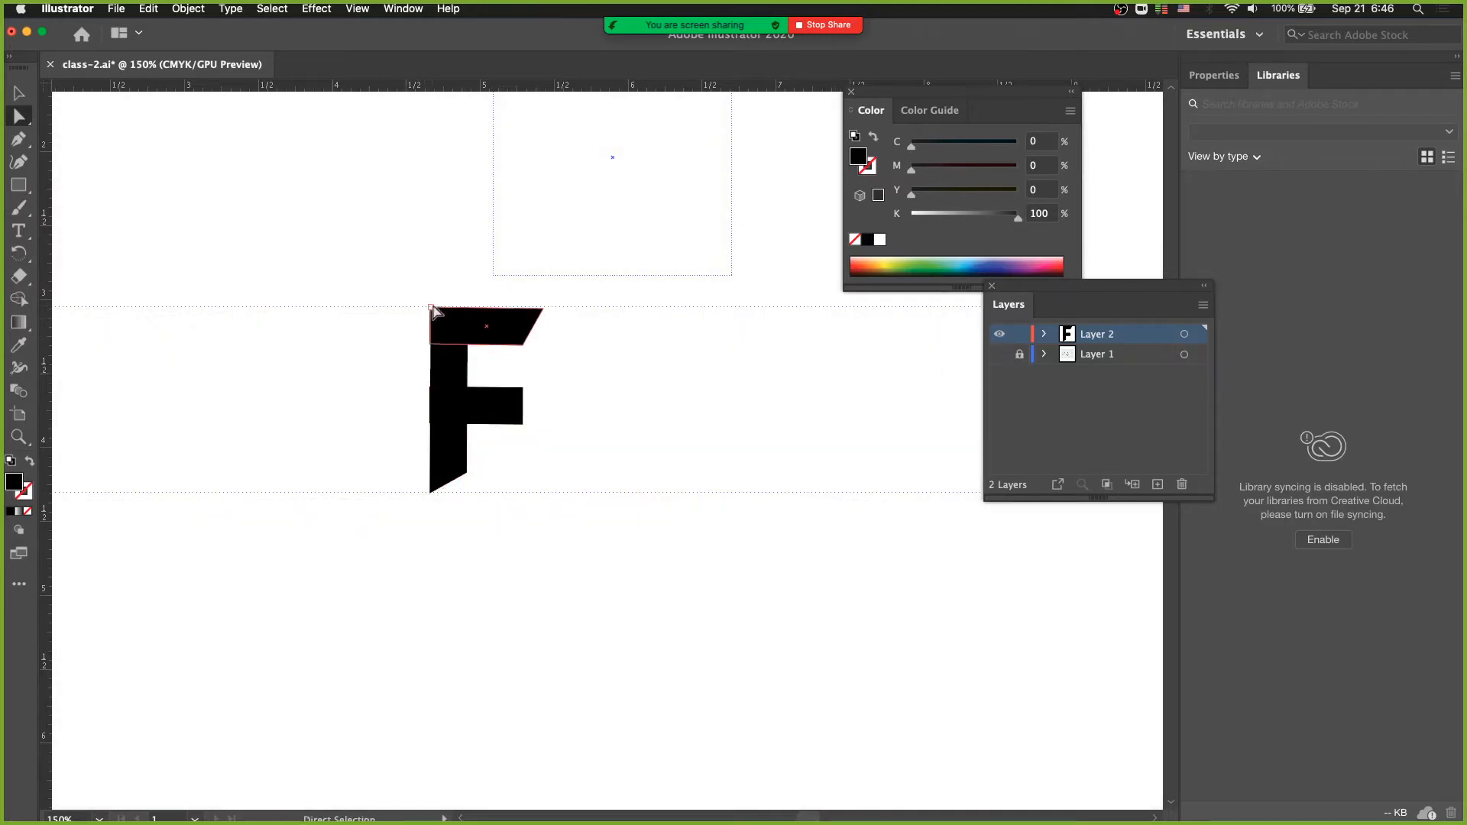
pyautogui.press('super+space')
pyautogui.click(408, 361)
pyautogui.moveTo(508, 435); pyautogui.dragTo(314, 376)
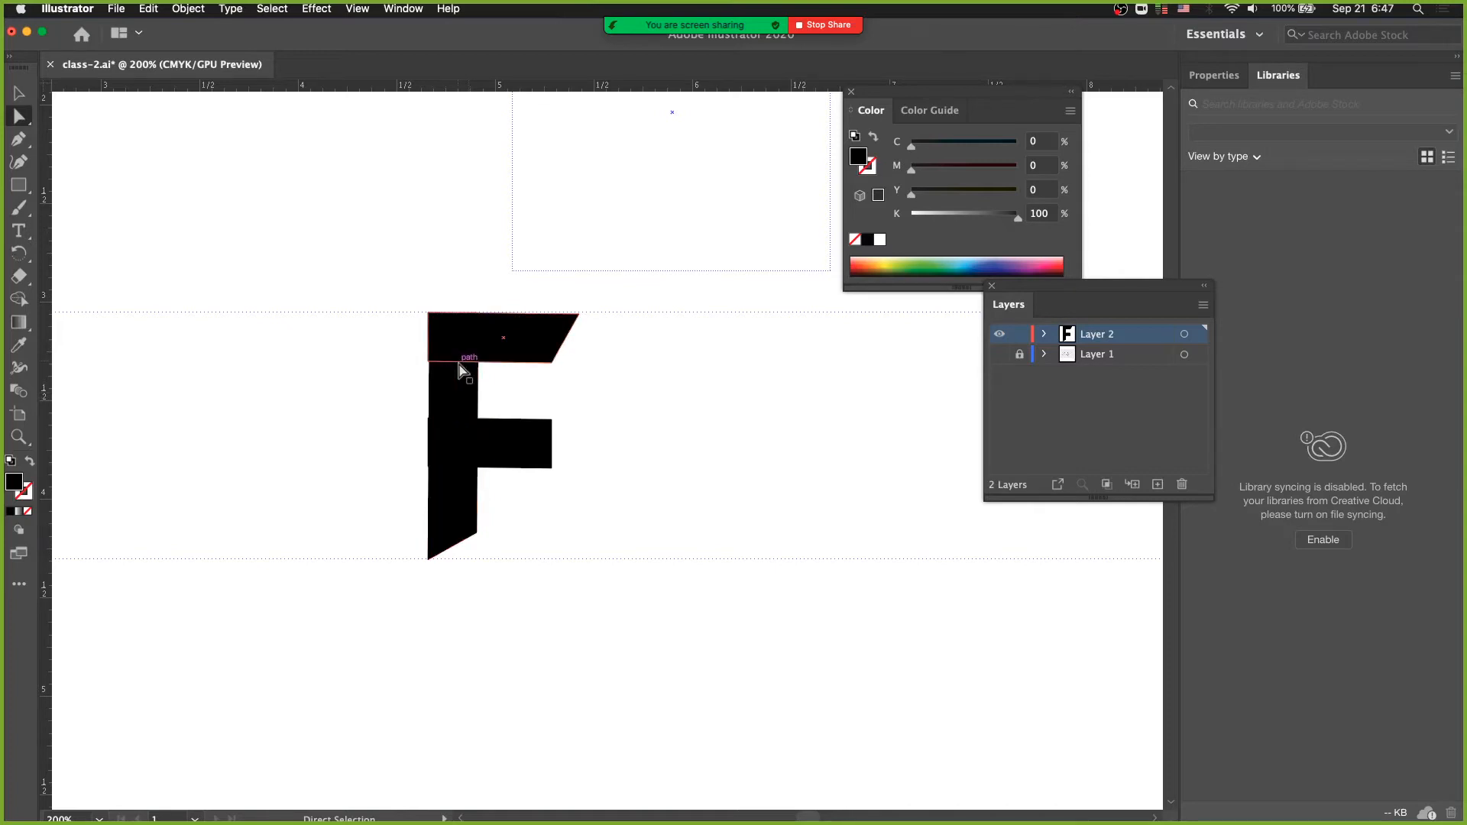
# - Compare the F's overlapping bars in Outline and Preview display, examining the upper part of the letter up close
pyautogui.click(358, 10)
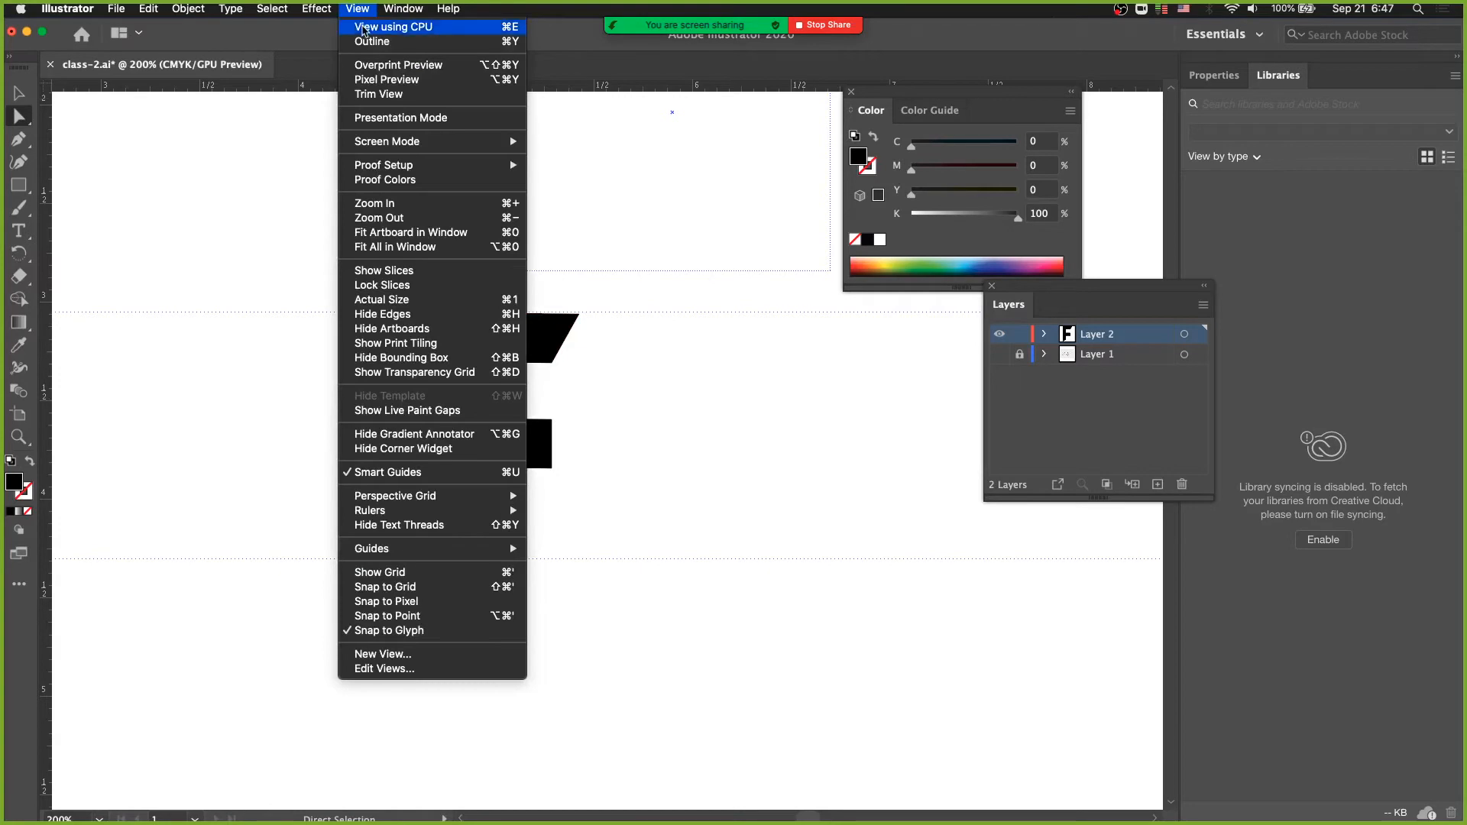
pyautogui.click(367, 43)
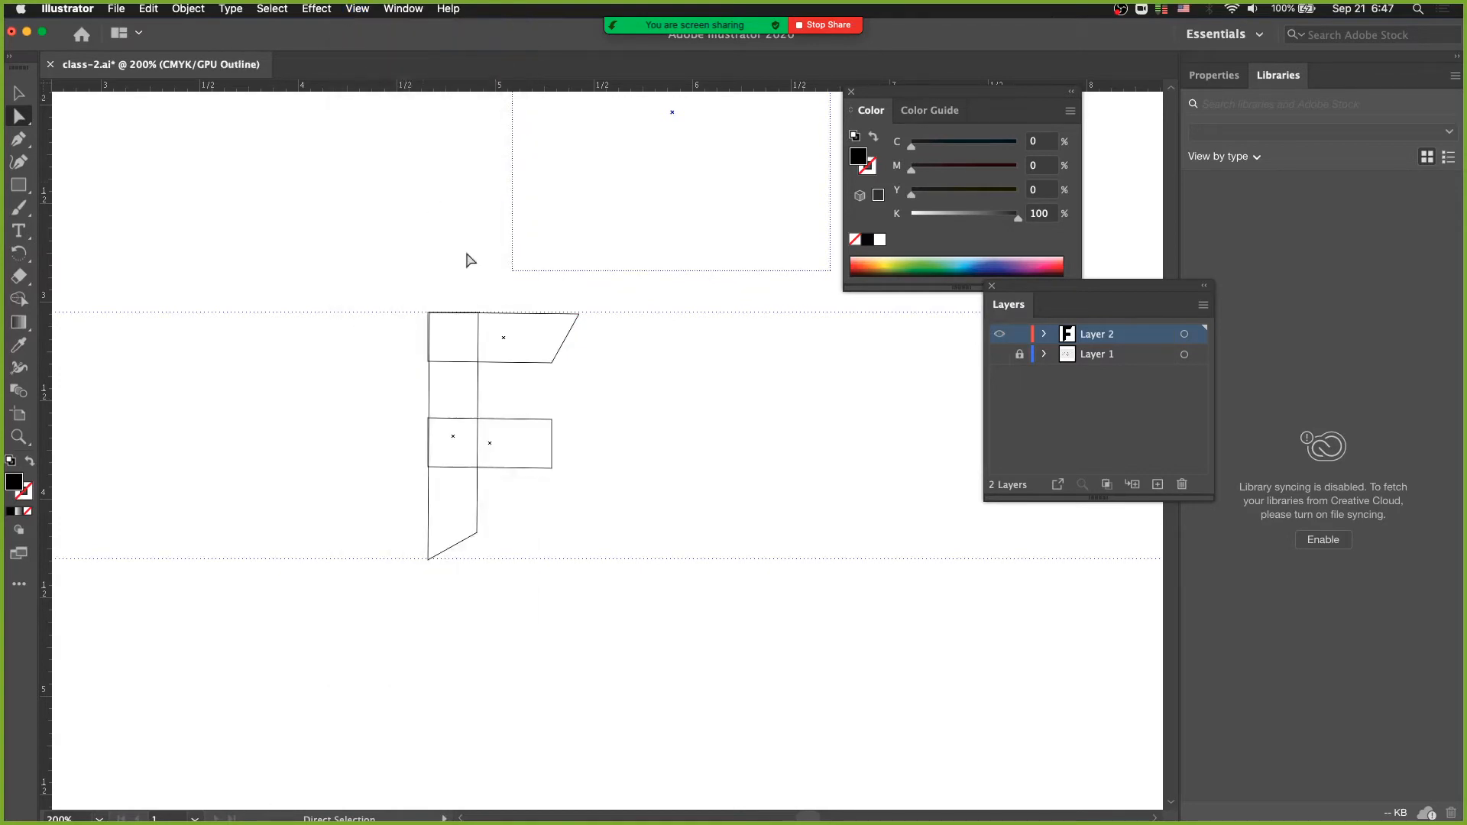
pyautogui.press('space')
pyautogui.moveTo(393, 275); pyautogui.dragTo(489, 372)
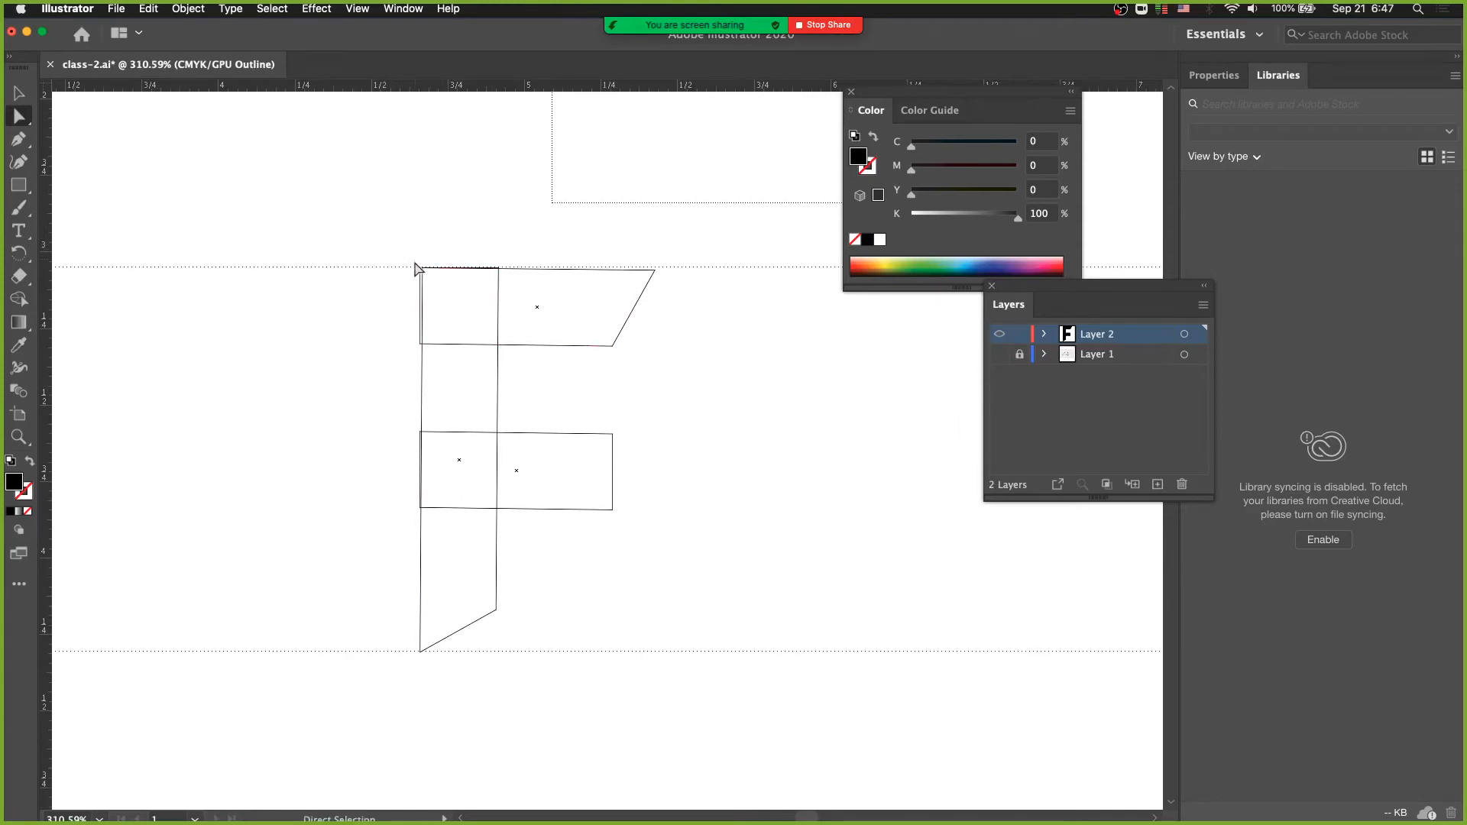
pyautogui.click(358, 9)
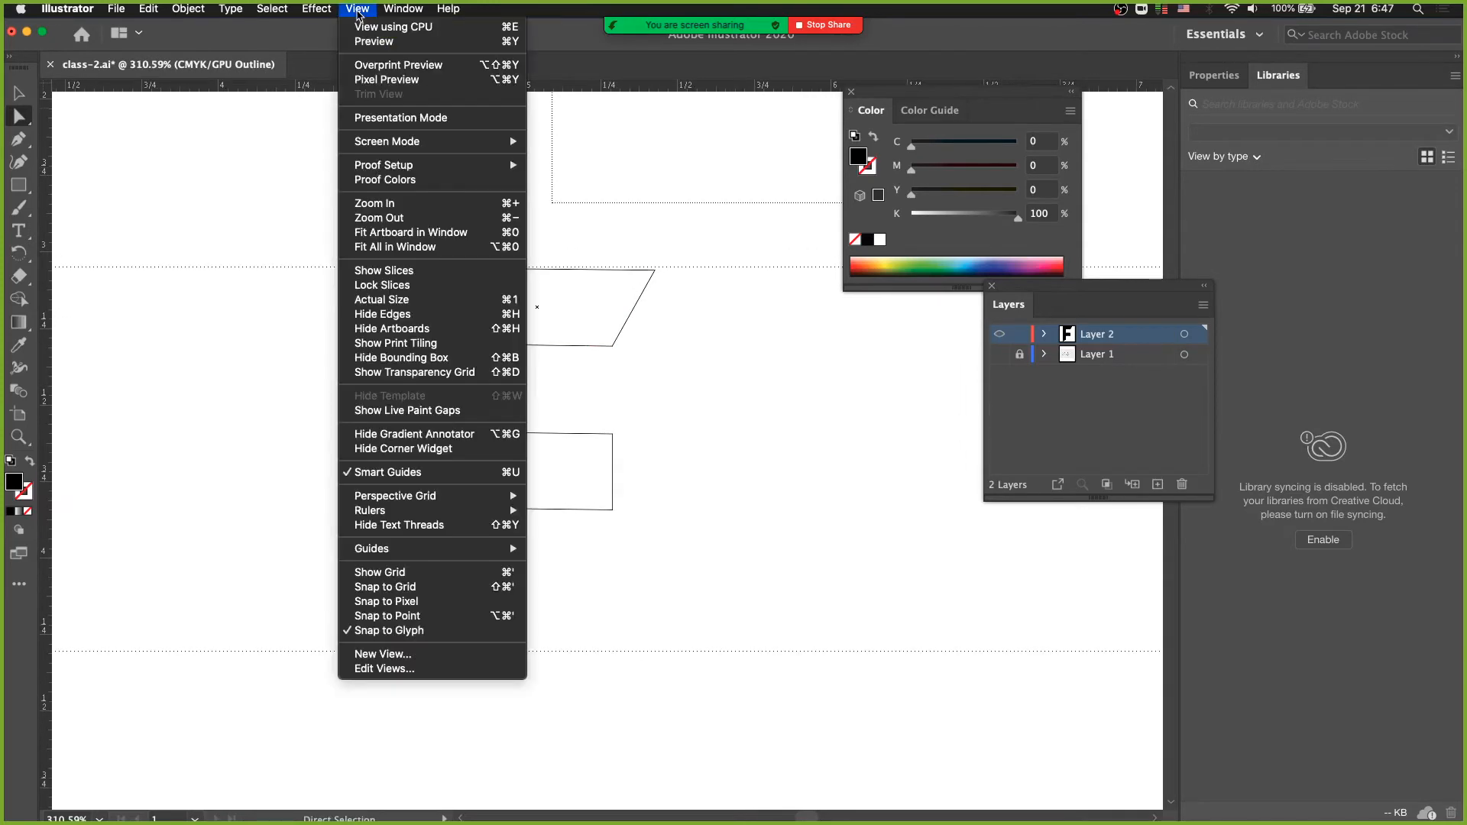
pyautogui.click(368, 42)
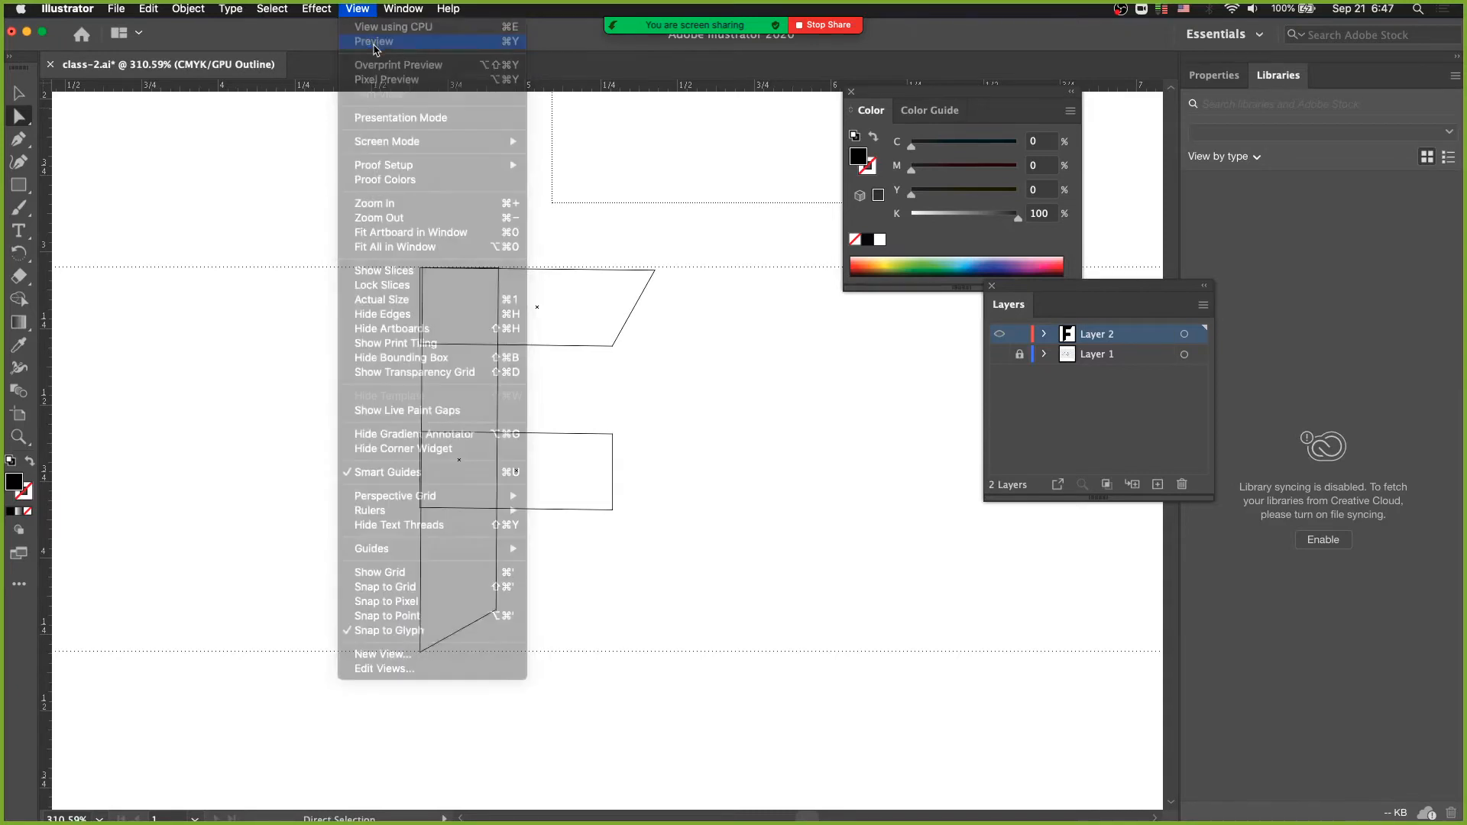
pyautogui.click(457, 328)
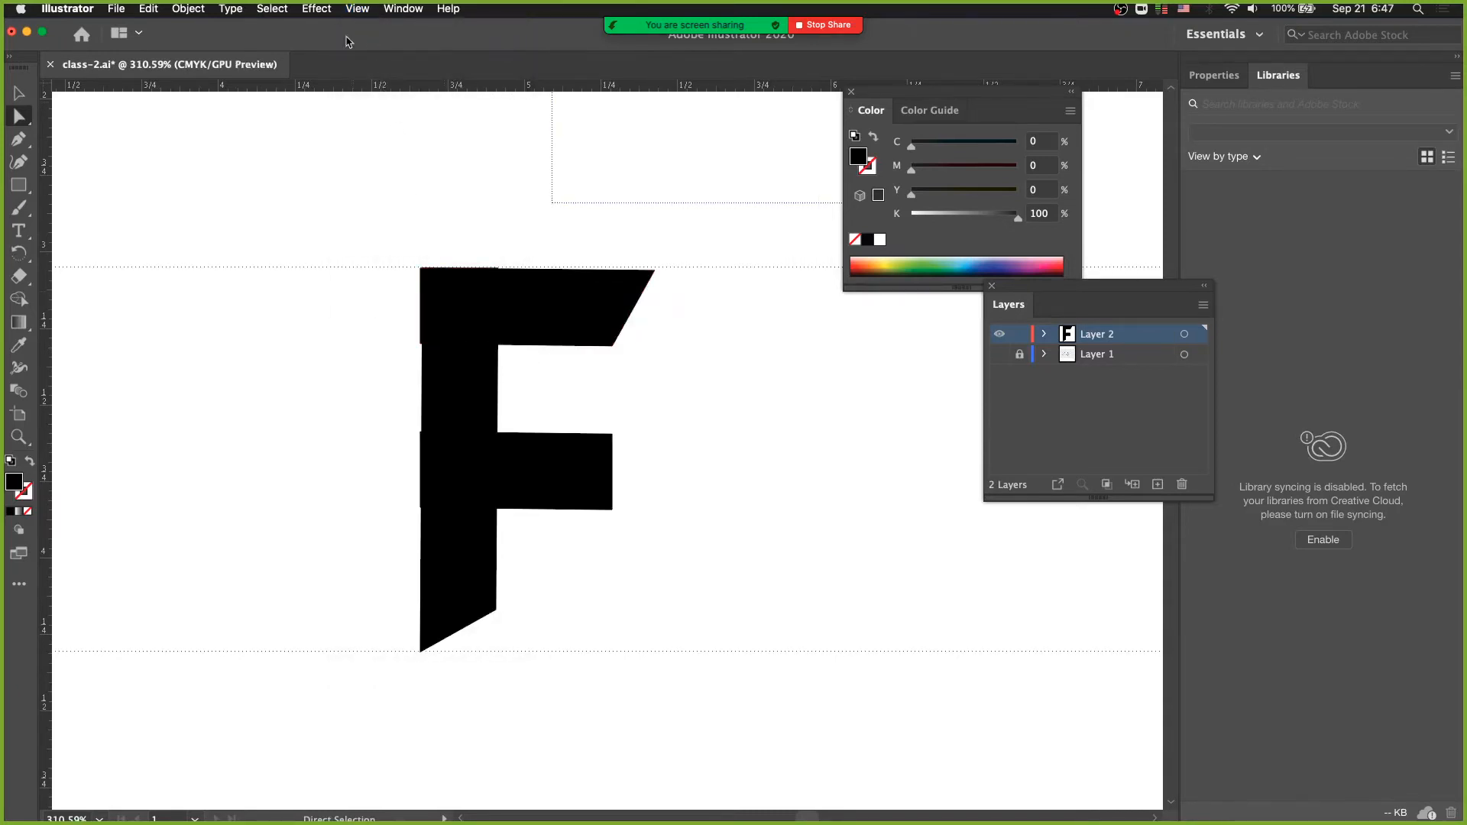
# - Show the artwork as outlines and raise the F's top bar edge so its slanted right end meets the upper guide
pyautogui.click(358, 10)
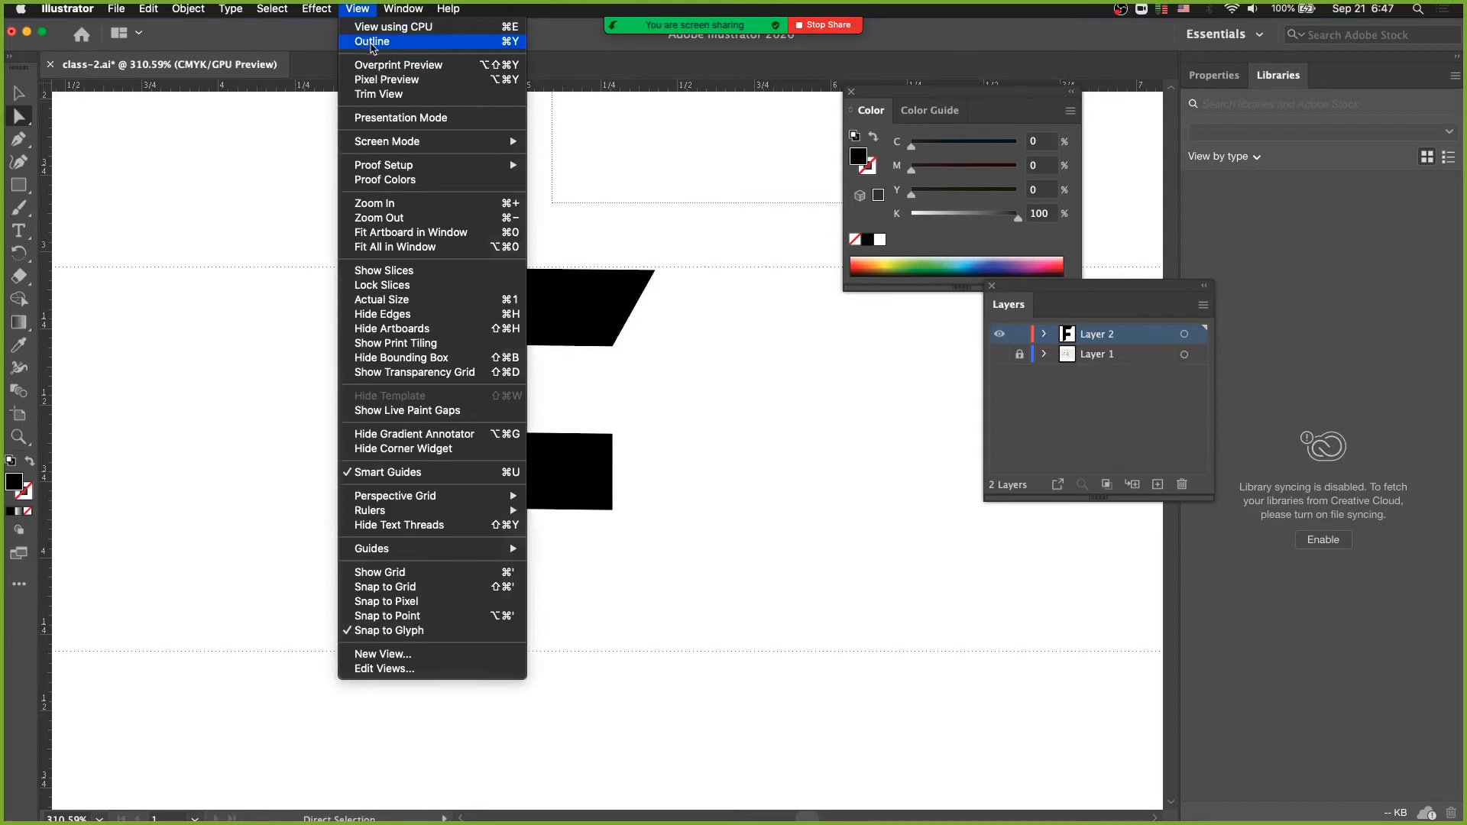
pyautogui.click(372, 42)
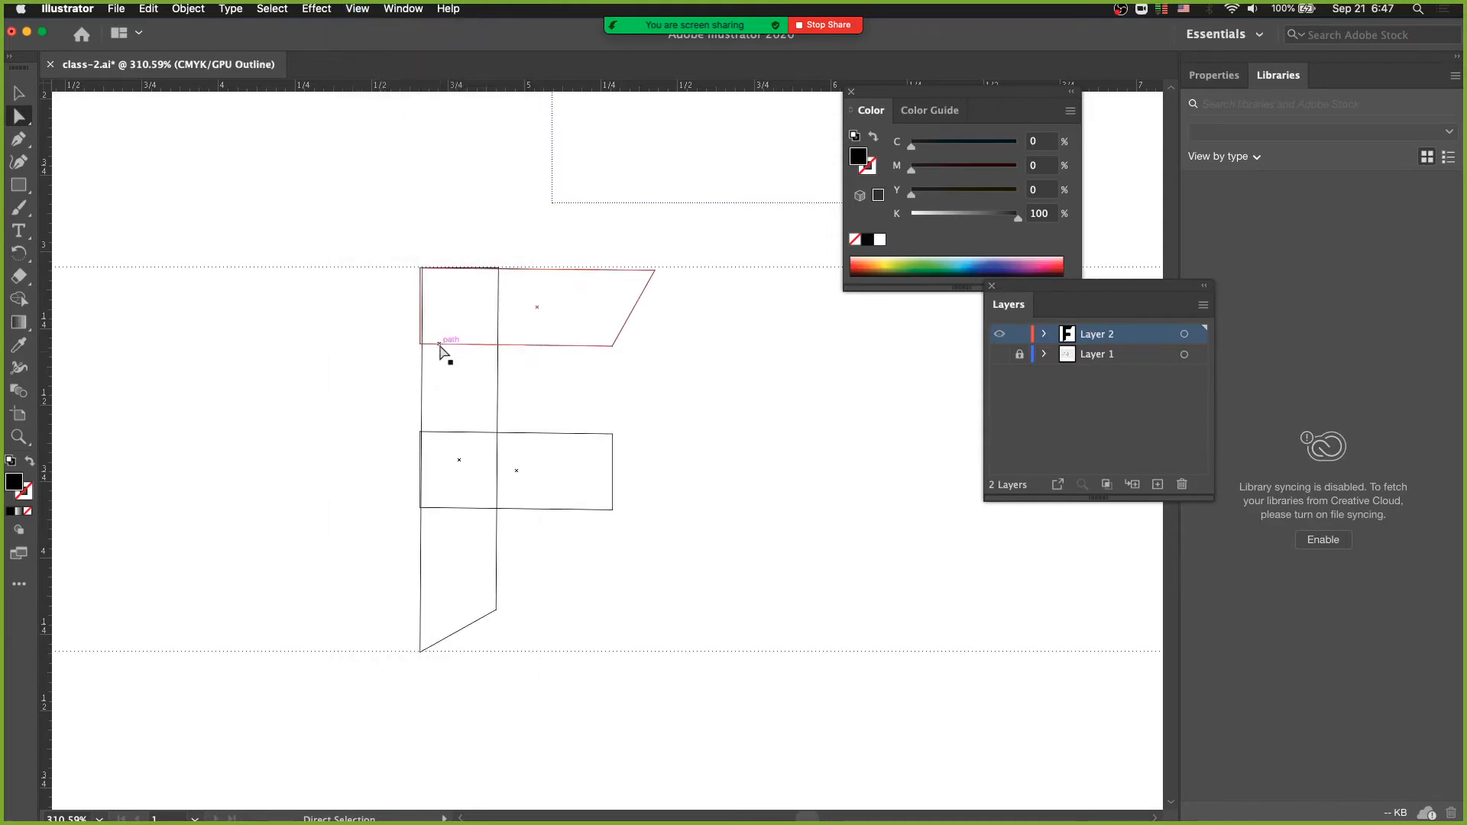
pyautogui.press('super+space')
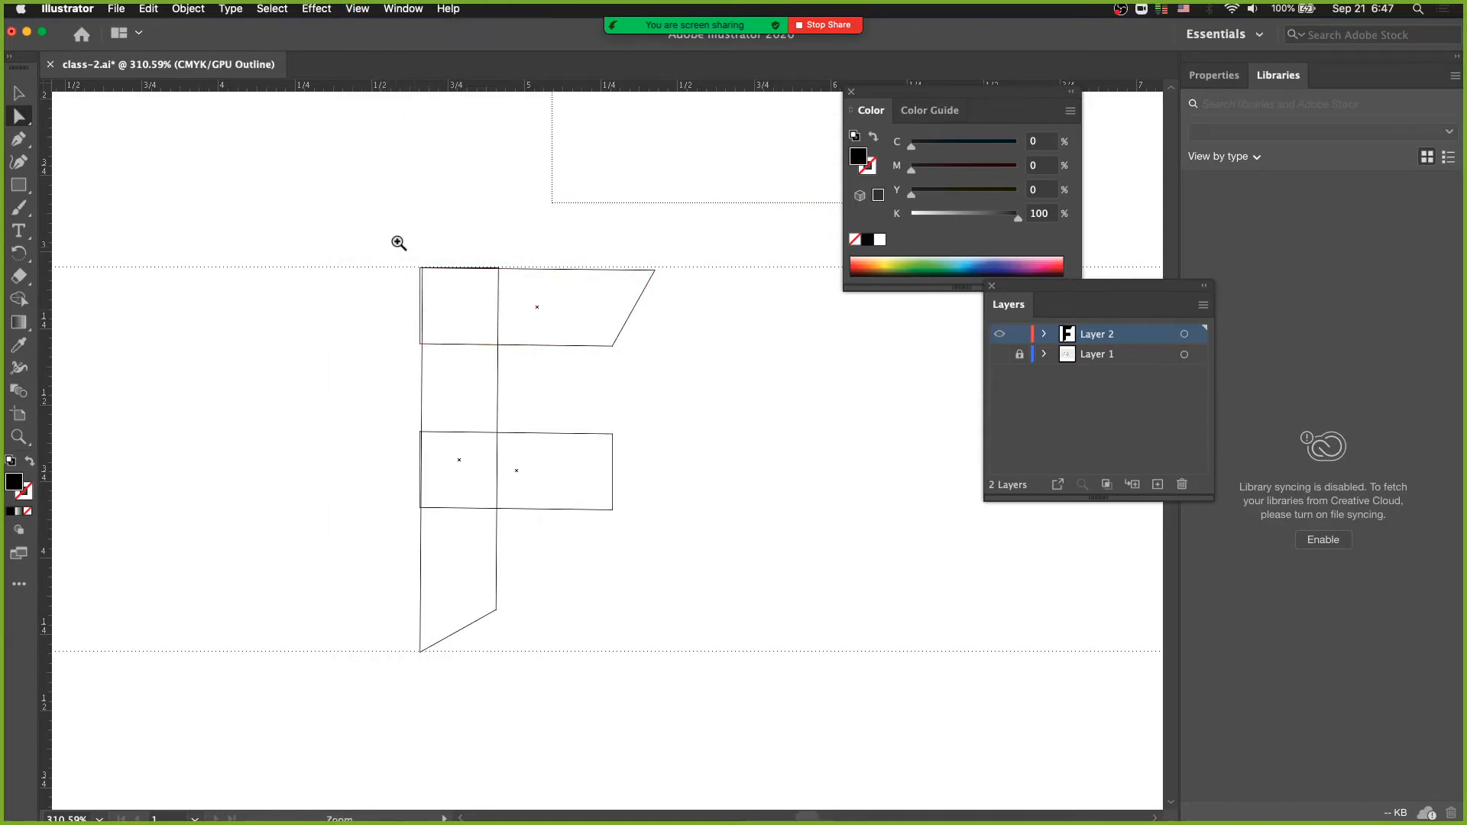
pyautogui.moveTo(399, 243); pyautogui.dragTo(356, 291)
pyautogui.moveTo(520, 296); pyautogui.dragTo(426, 315)
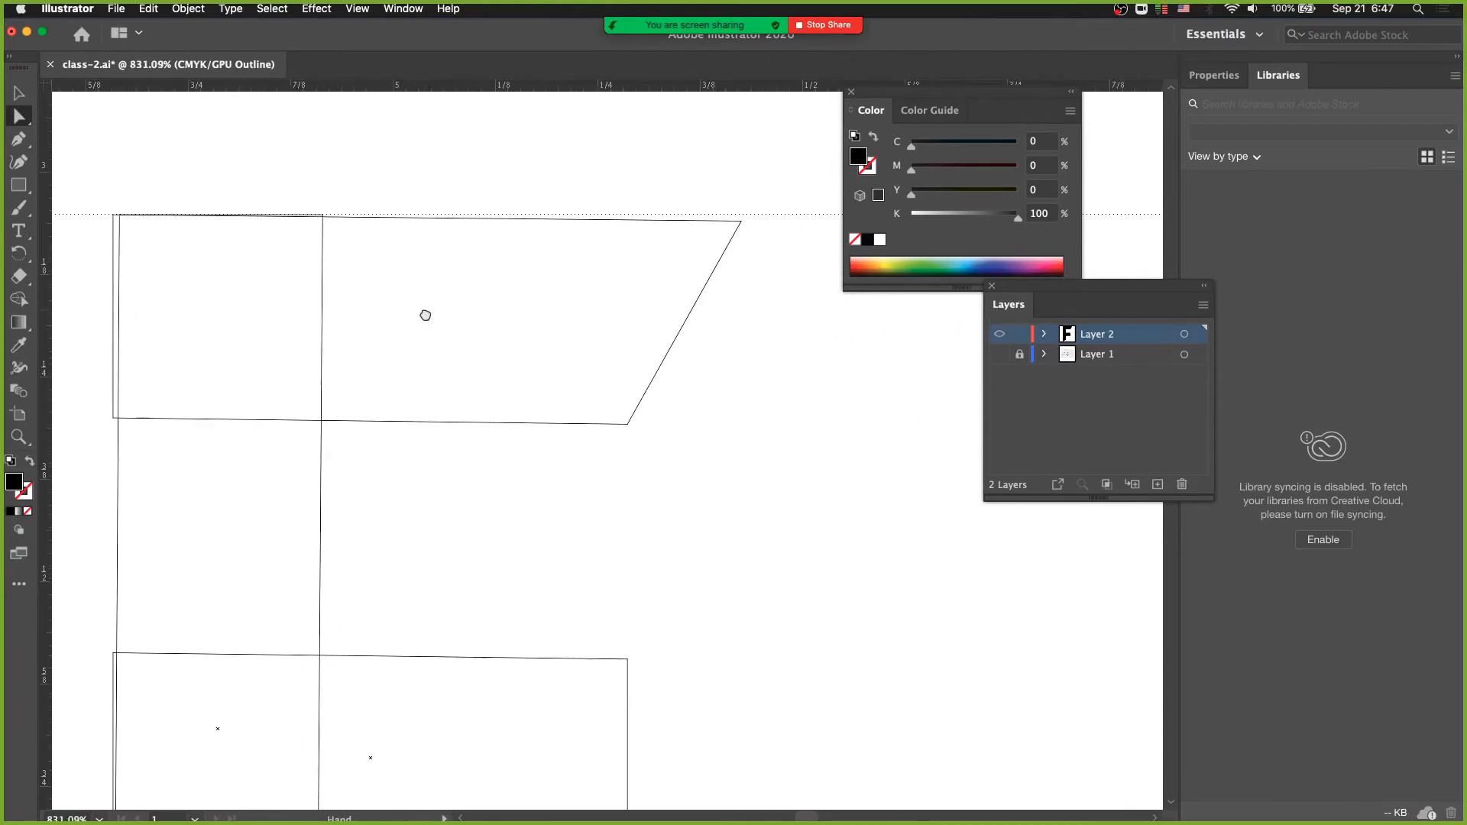
pyautogui.click(427, 317)
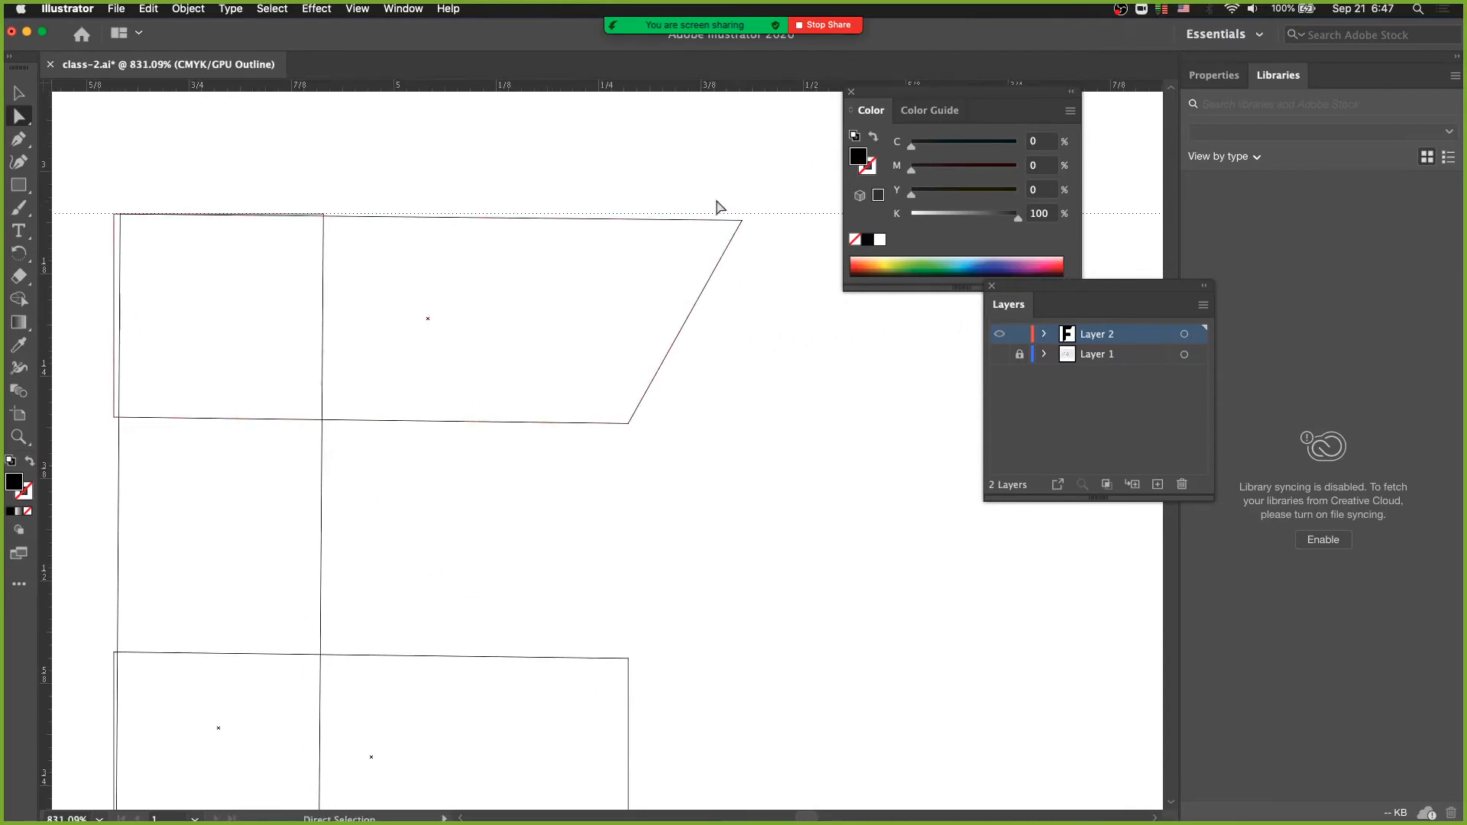
pyautogui.click(740, 220)
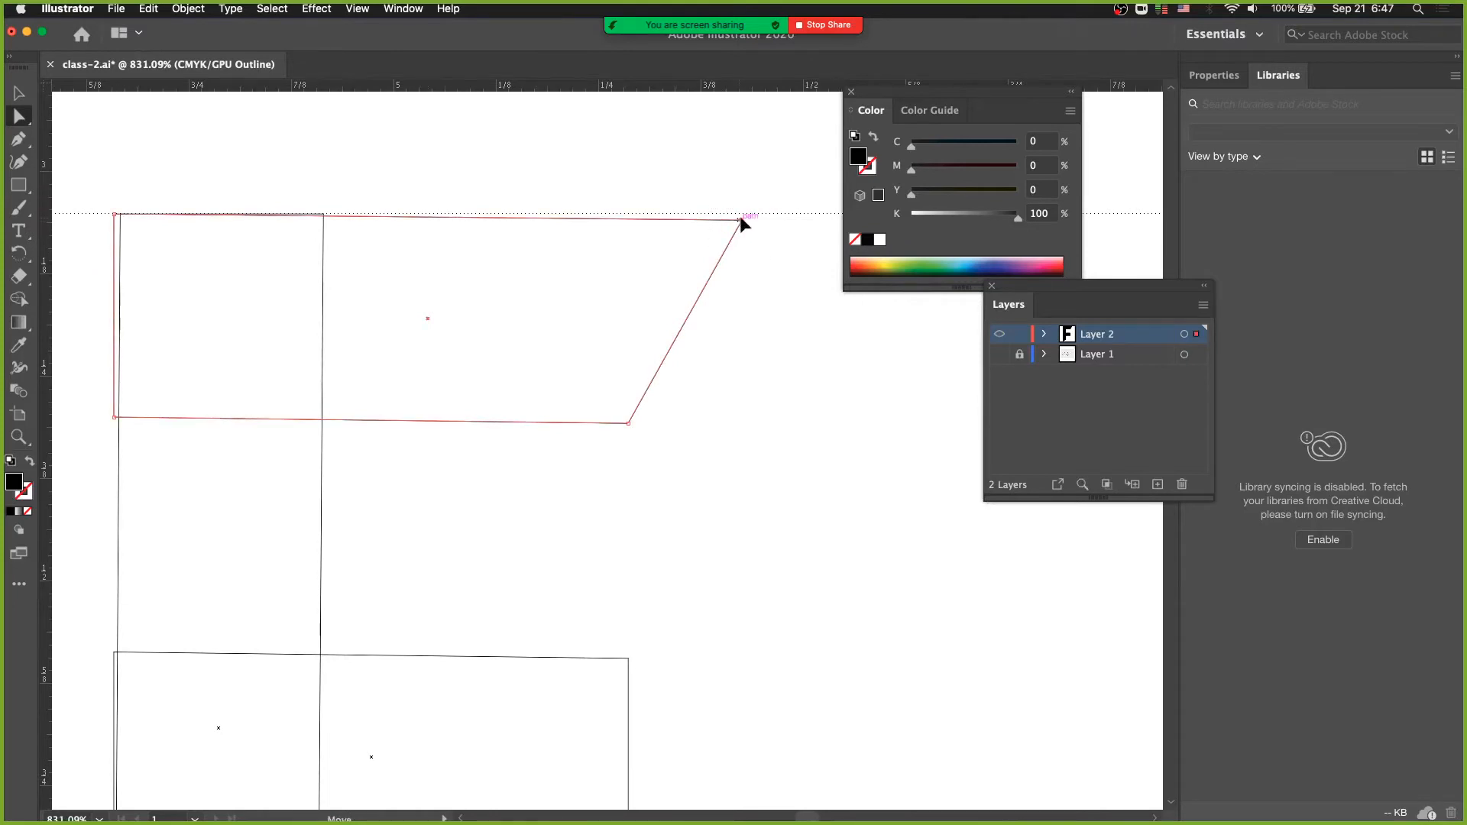
pyautogui.moveTo(739, 218); pyautogui.dragTo(743, 213)
pyautogui.click(652, 291)
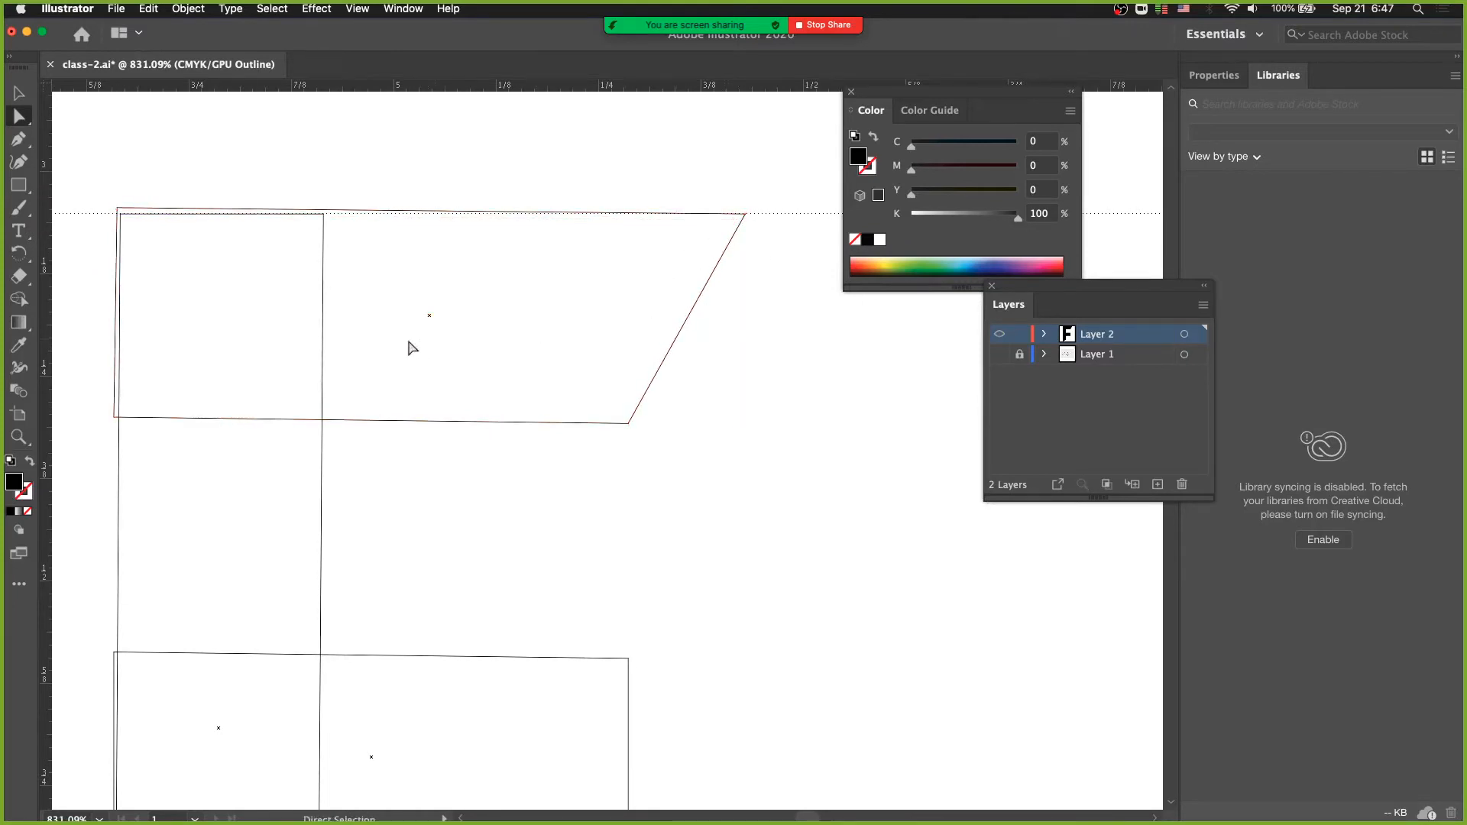
# - Shift the top bar's left edge inside the stem and align the left end of its top edge with the upper guide
pyautogui.moveTo(413, 348); pyautogui.dragTo(458, 360)
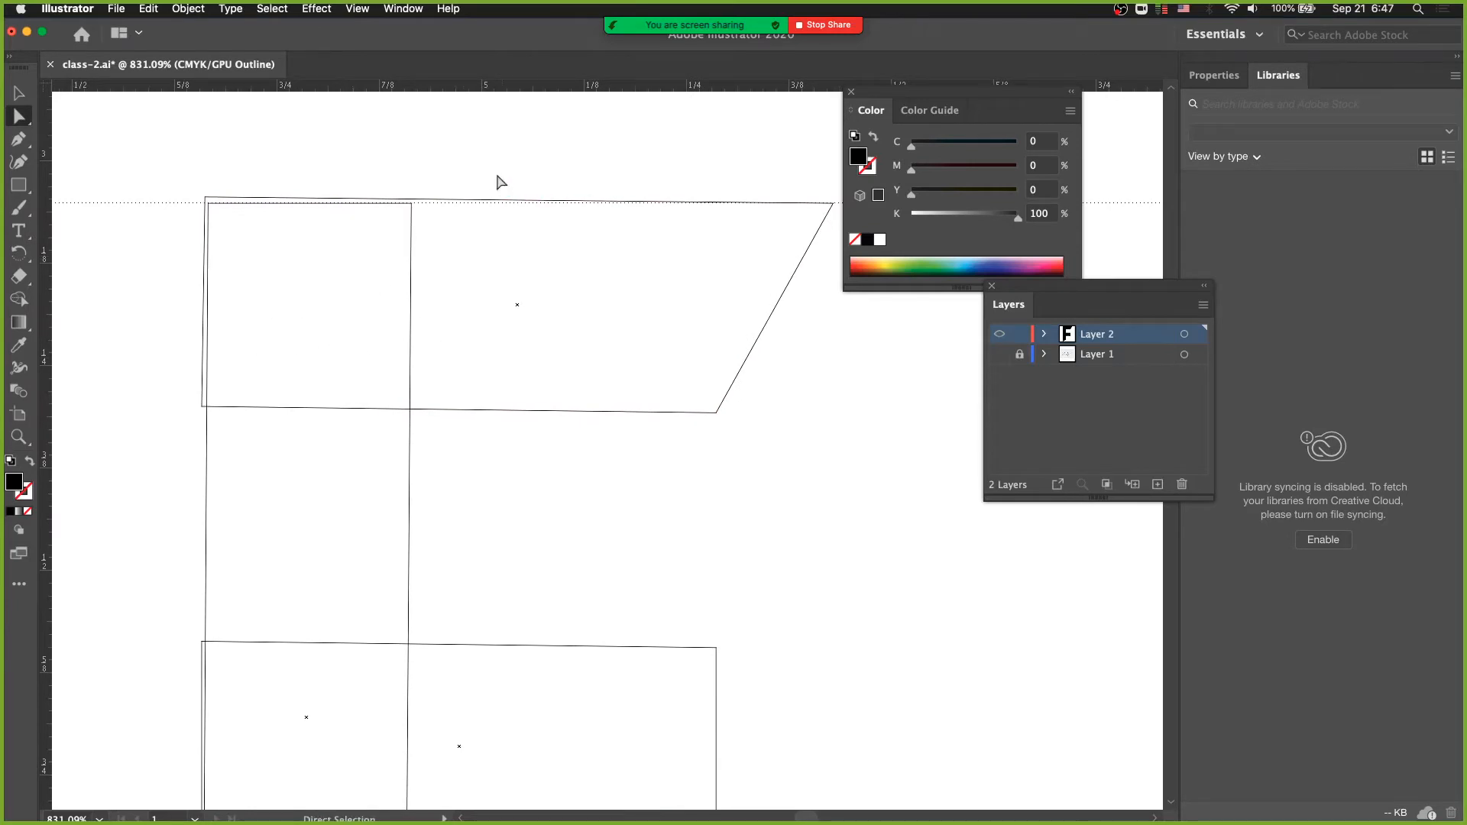
pyautogui.moveTo(518, 200); pyautogui.dragTo(517, 210)
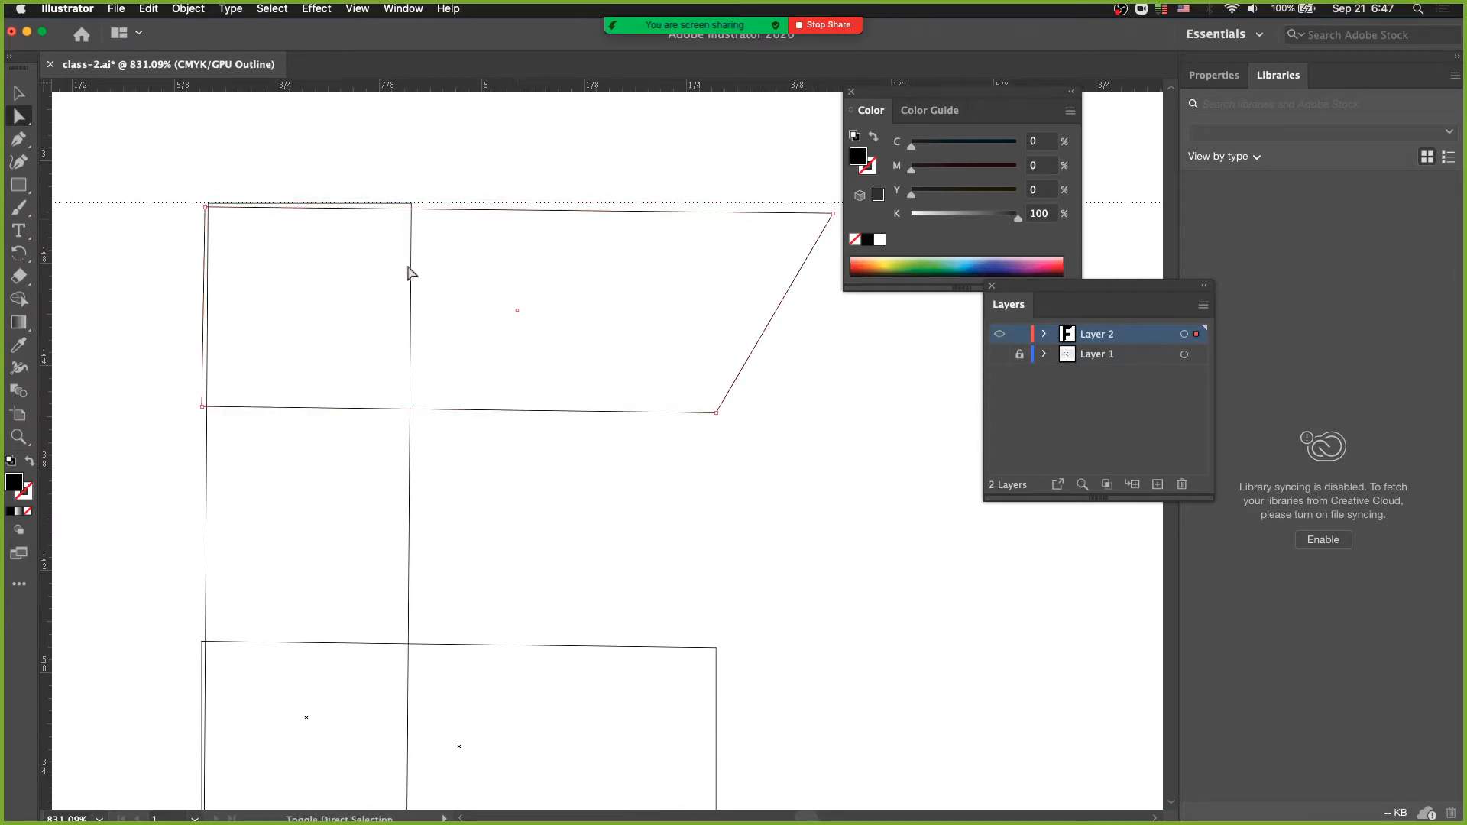
pyautogui.moveTo(203, 338); pyautogui.dragTo(217, 340)
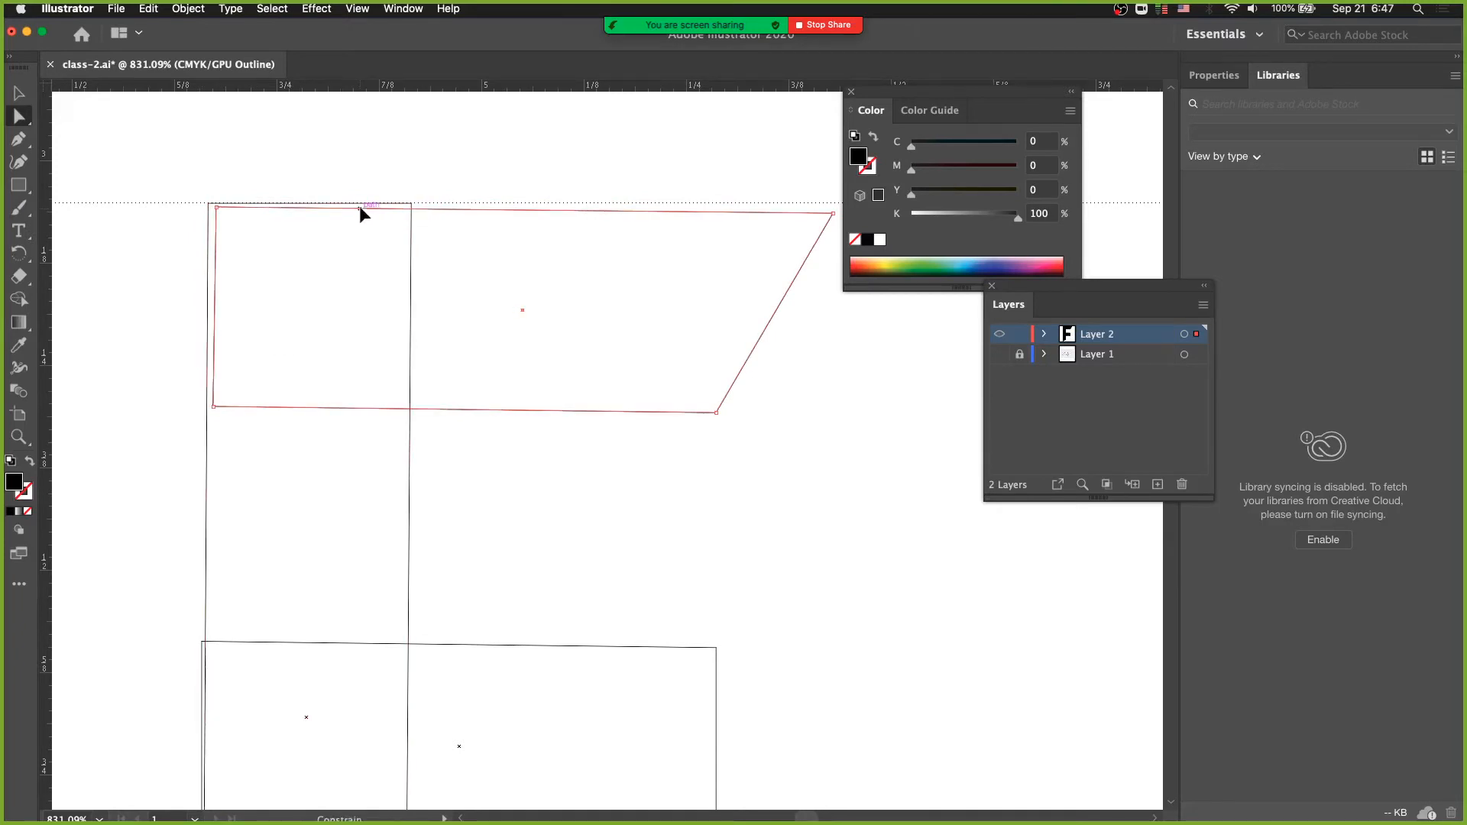
pyautogui.moveTo(359, 205); pyautogui.dragTo(359, 202)
pyautogui.click(346, 286)
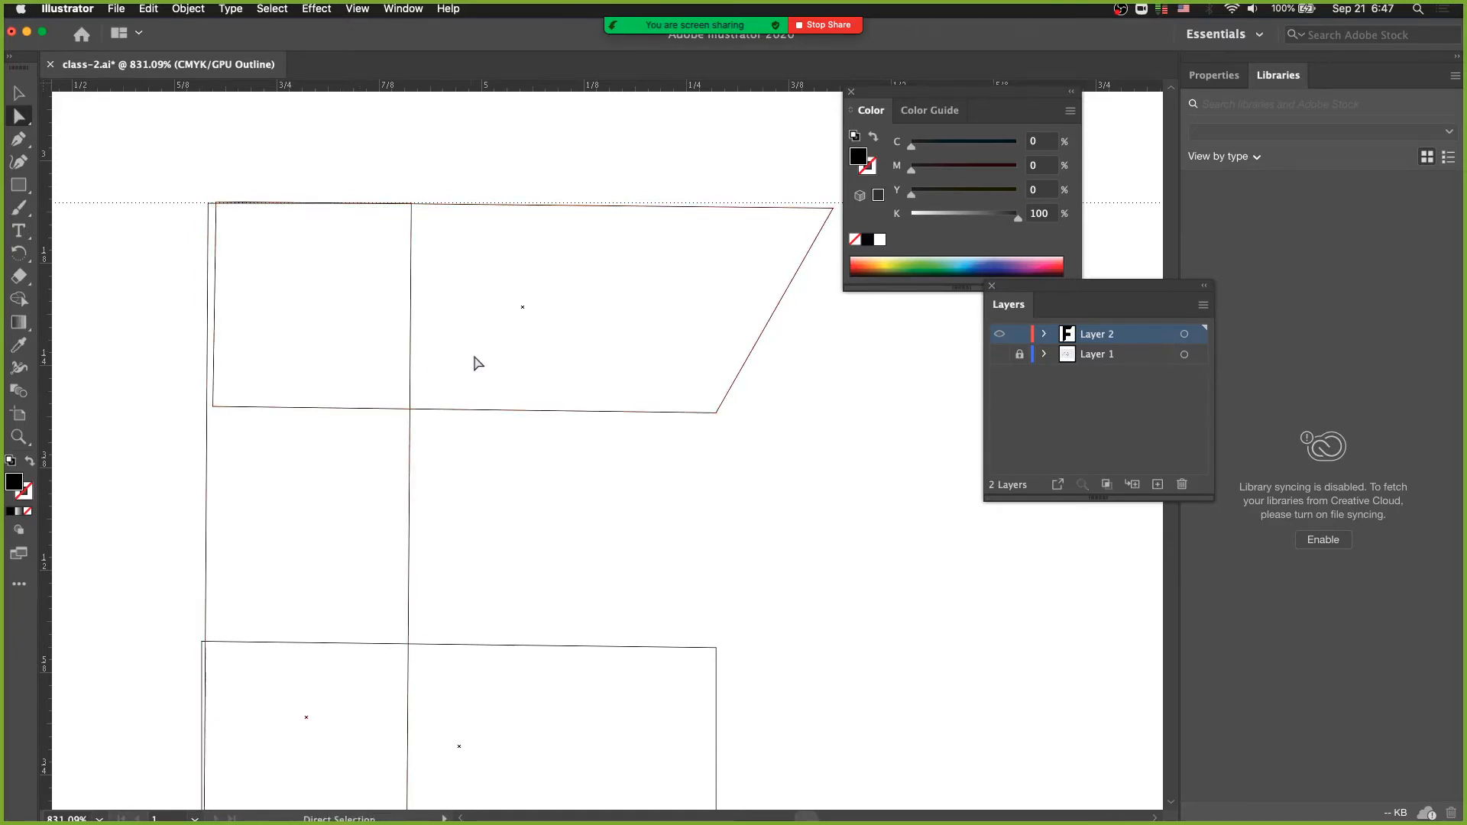
# - Move the middle bar's left edge slightly inward so it sits inside the stem
pyautogui.moveTo(436, 370); pyautogui.dragTo(407, 259)
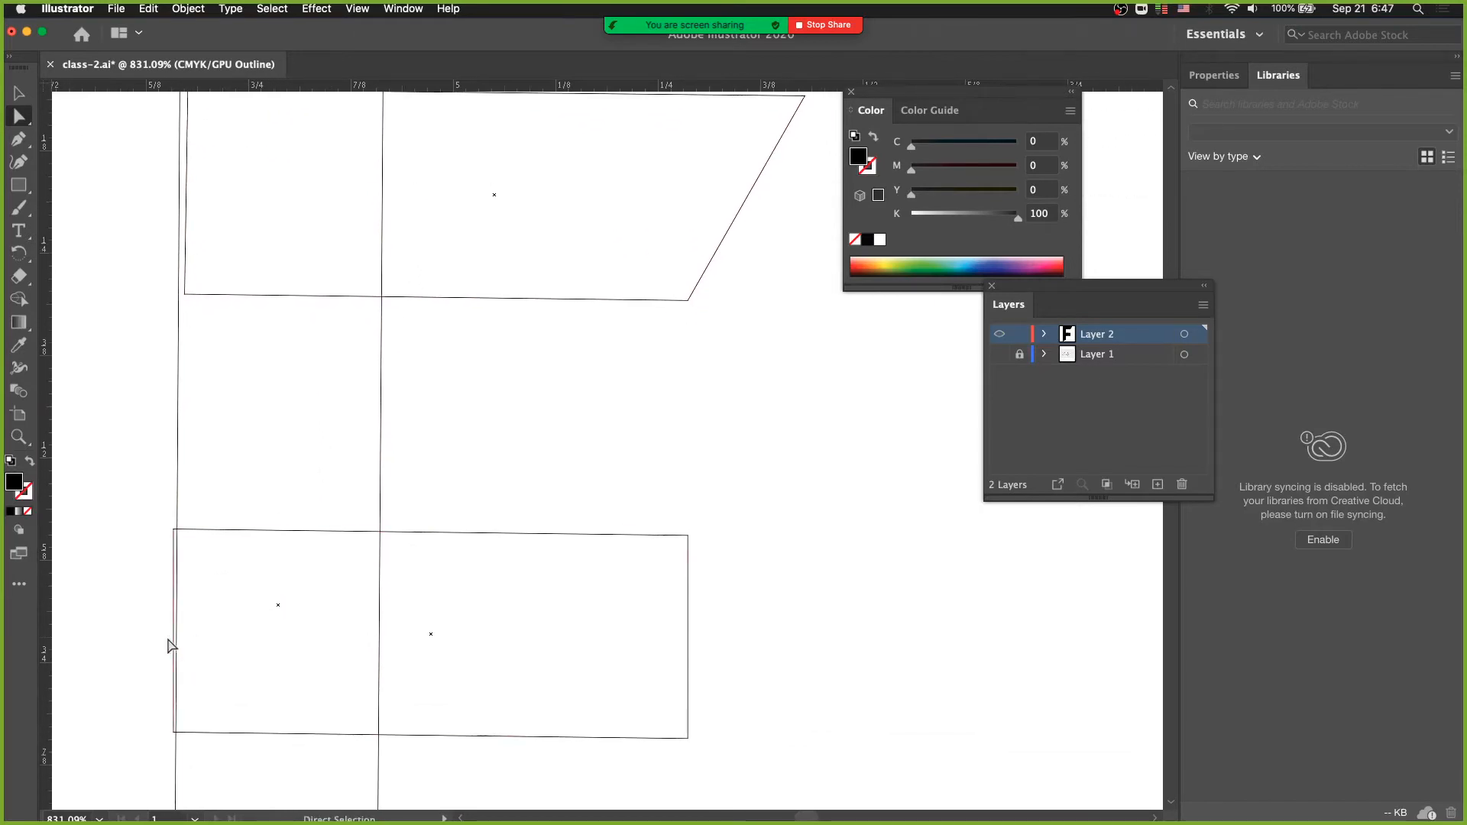
pyautogui.moveTo(169, 645); pyautogui.dragTo(182, 646)
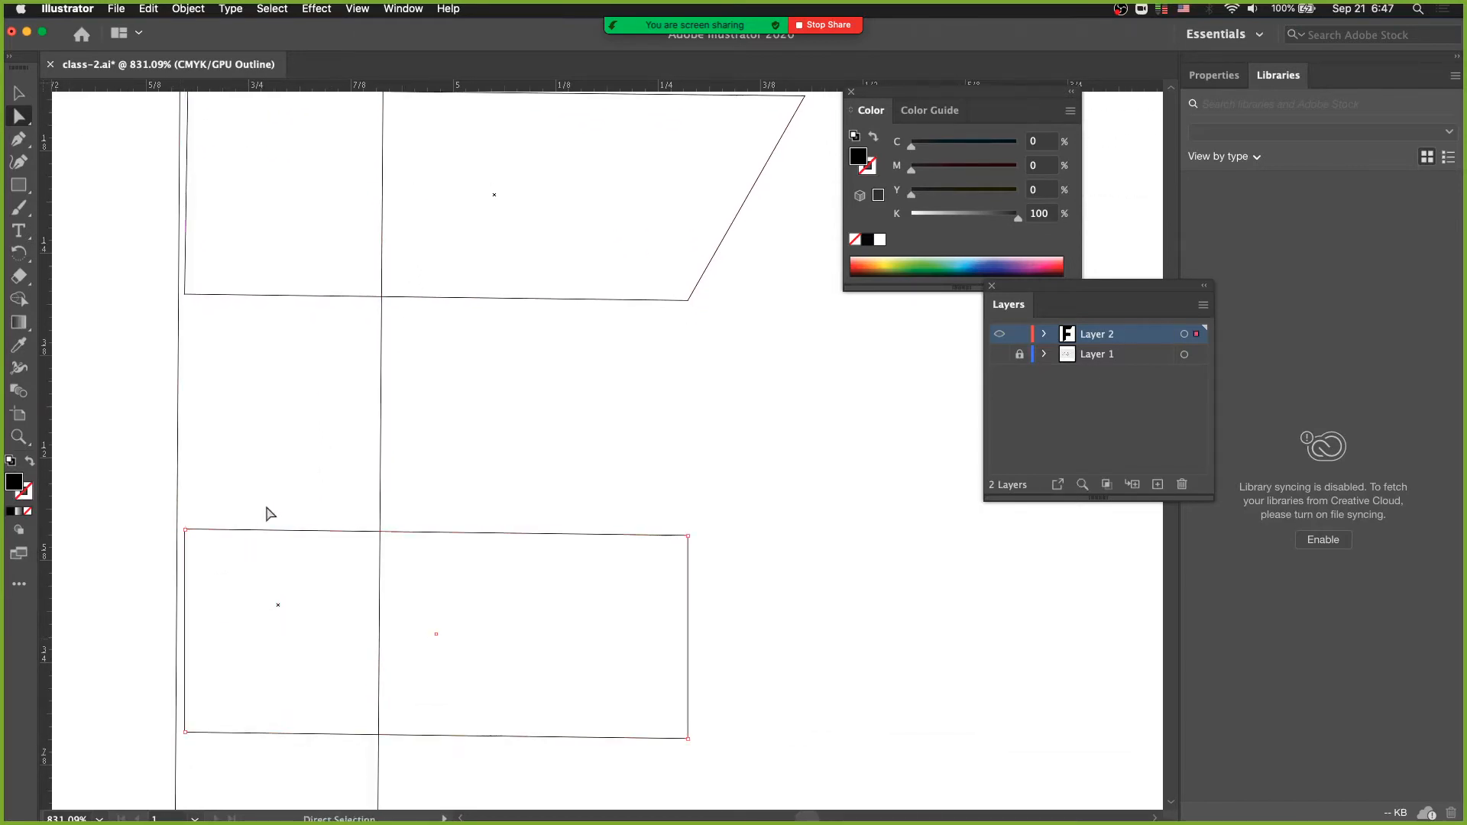
pyautogui.click(268, 509)
# - Display the F with its black fill and inspect the bar ends along the stem's left edge
pyautogui.keyDown('alt'); pyautogui.keyDown('super'); pyautogui.click(309, 597); pyautogui.keyUp('super'); pyautogui.keyUp('alt')
pyautogui.keyDown('alt'); pyautogui.keyDown('super'); pyautogui.click(309, 598); pyautogui.keyUp('super'); pyautogui.keyUp('alt')
pyautogui.moveTo(466, 539); pyautogui.dragTo(204, 593)
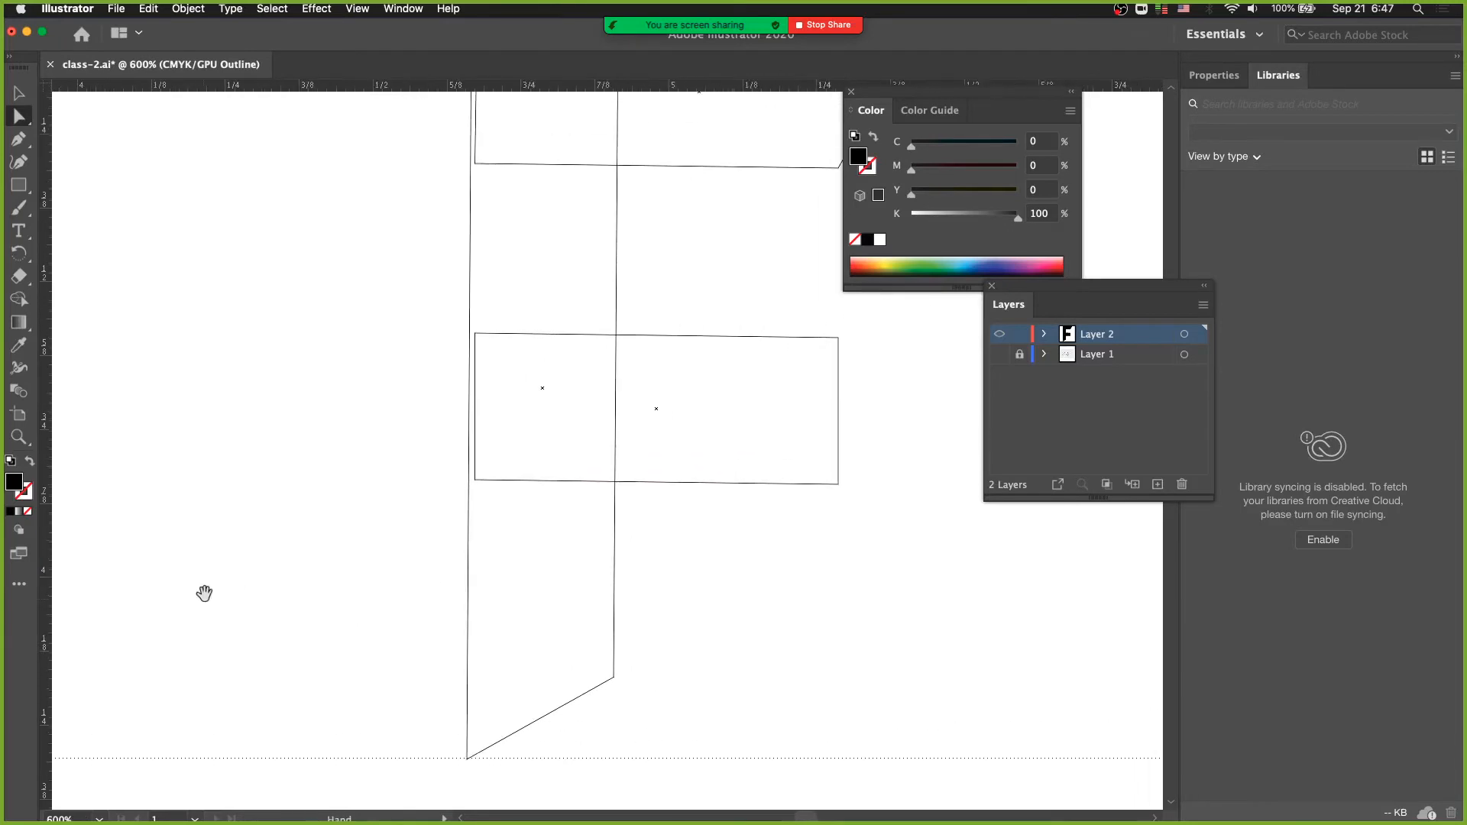
pyautogui.moveTo(408, 544); pyautogui.dragTo(280, 647)
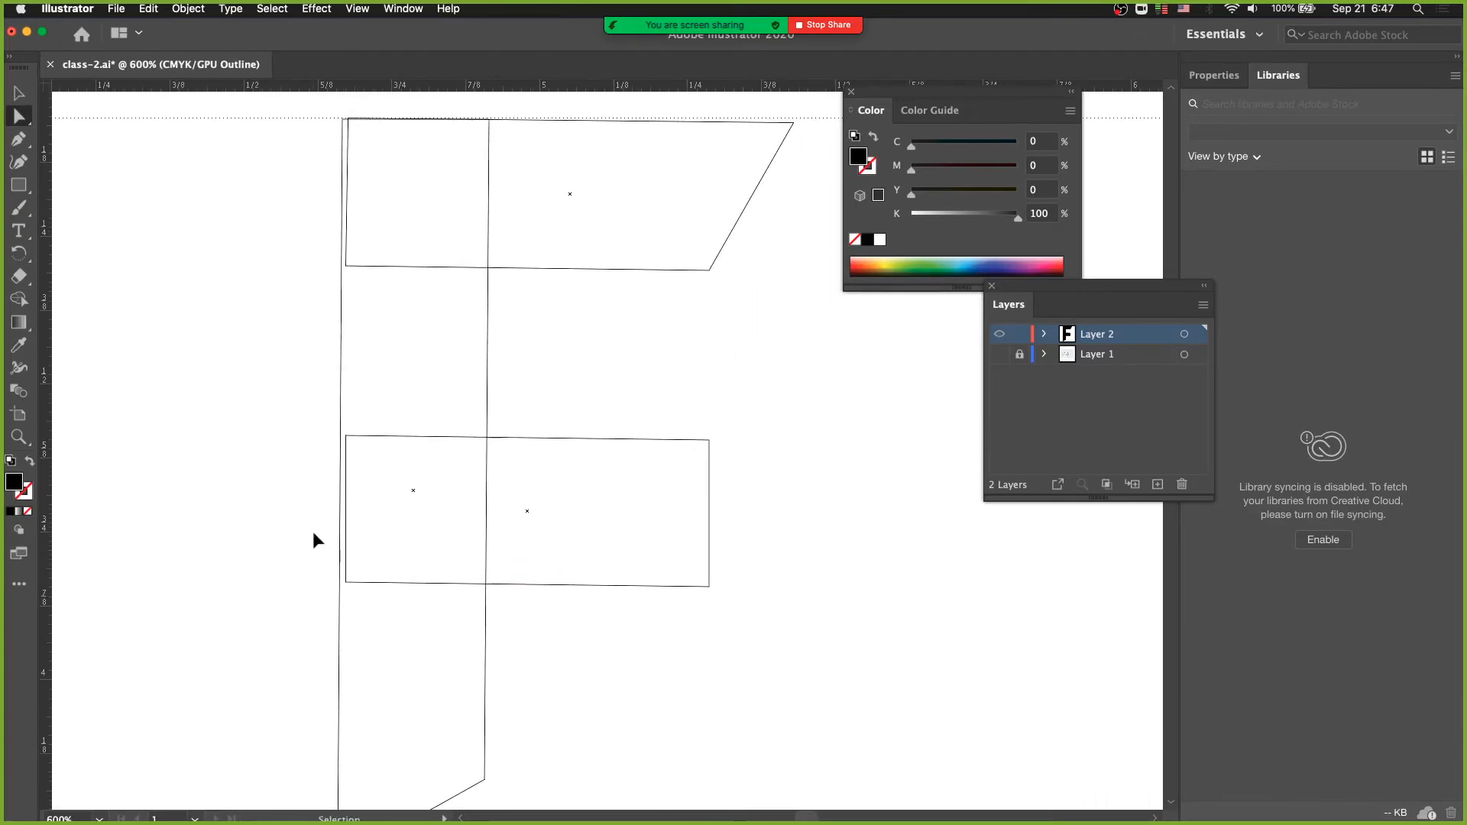
pyautogui.press('super+y')
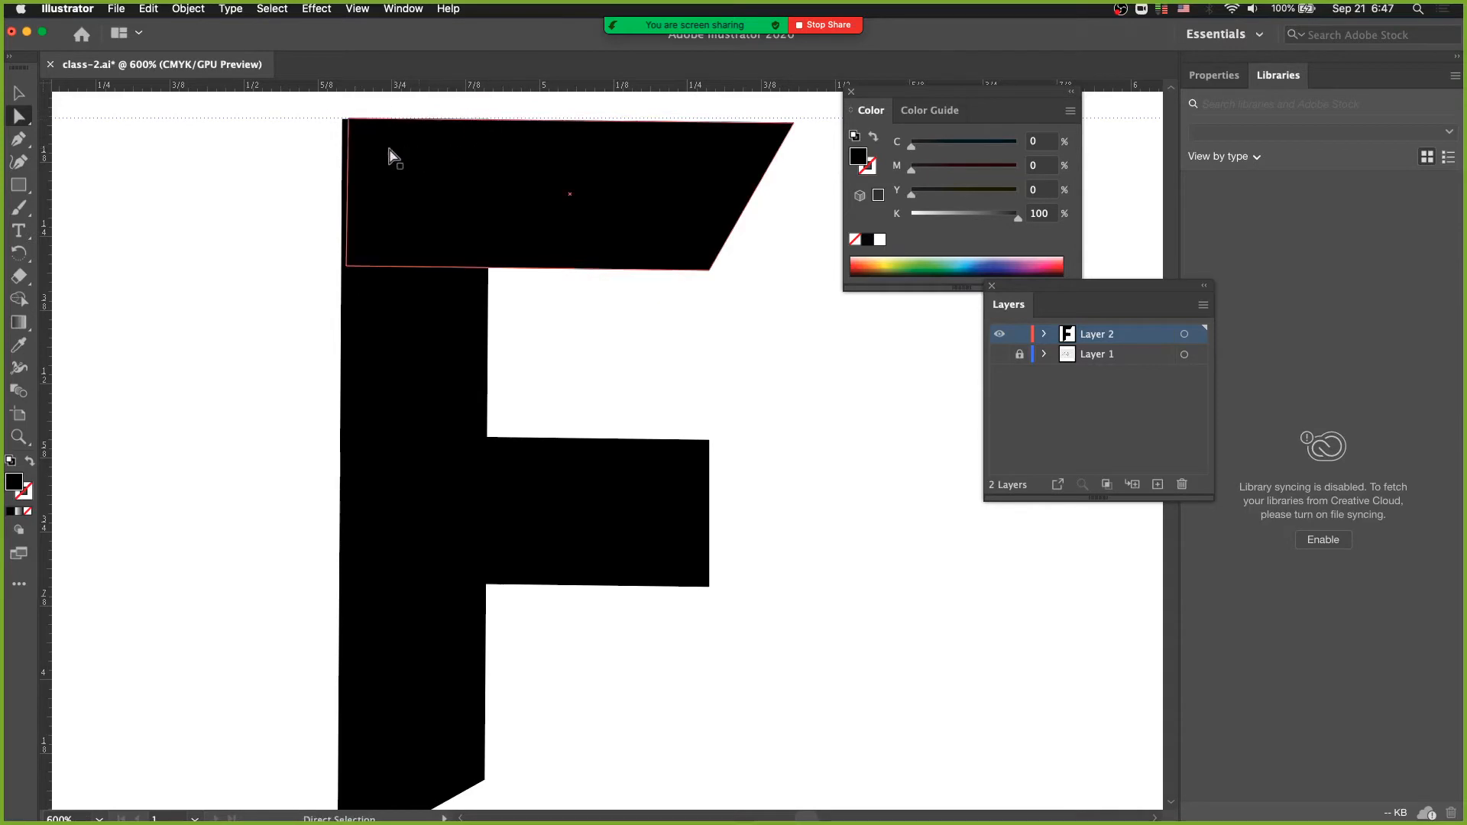
pyautogui.keyDown('super'); pyautogui.click(416, 211); pyautogui.keyUp('super')
pyautogui.moveTo(528, 396); pyautogui.dragTo(305, 355)
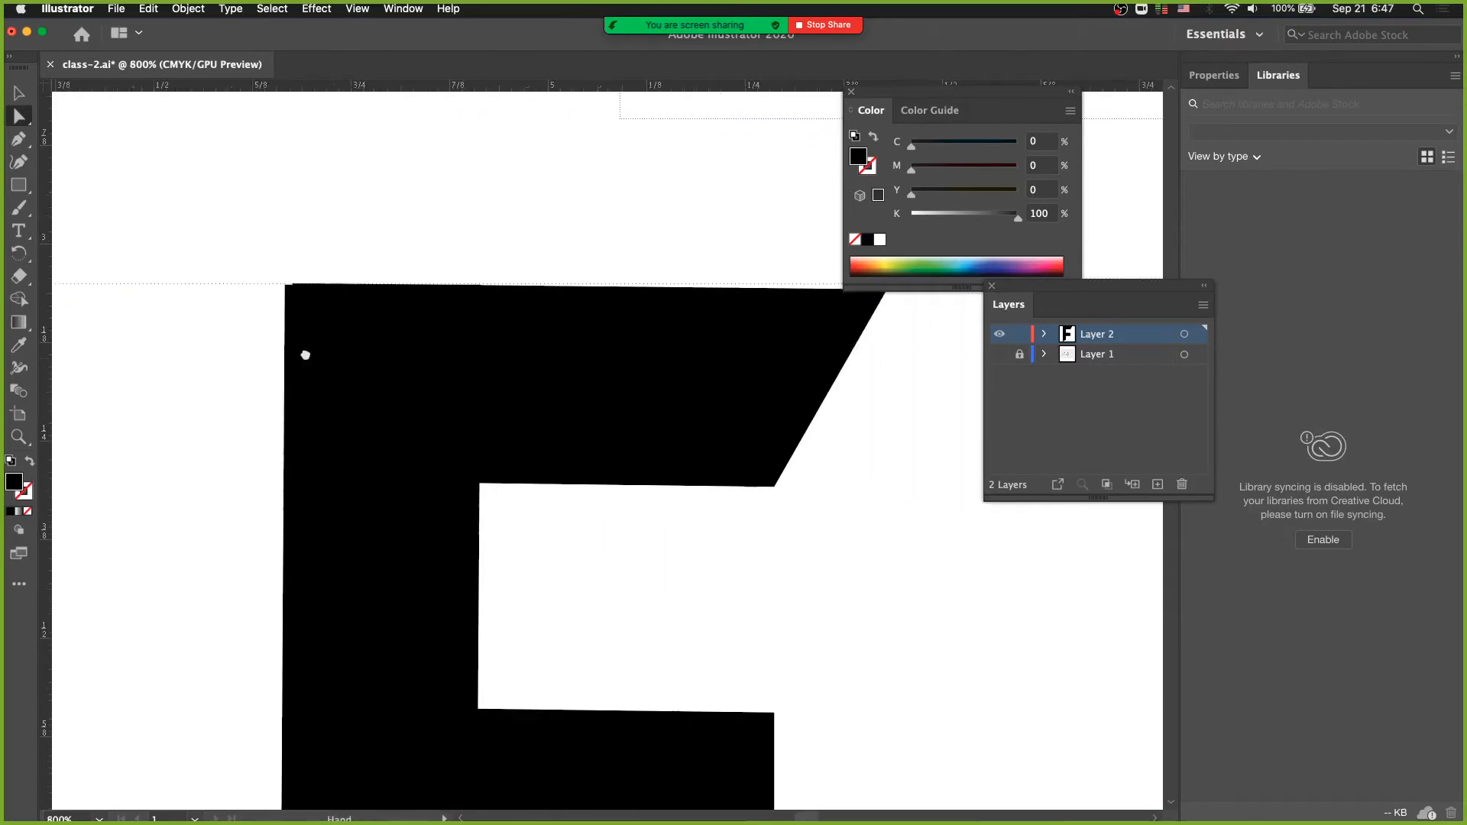
# - Return to Outline display and raise the top bar's upper right corner onto the upper guide
pyautogui.press('super+y')
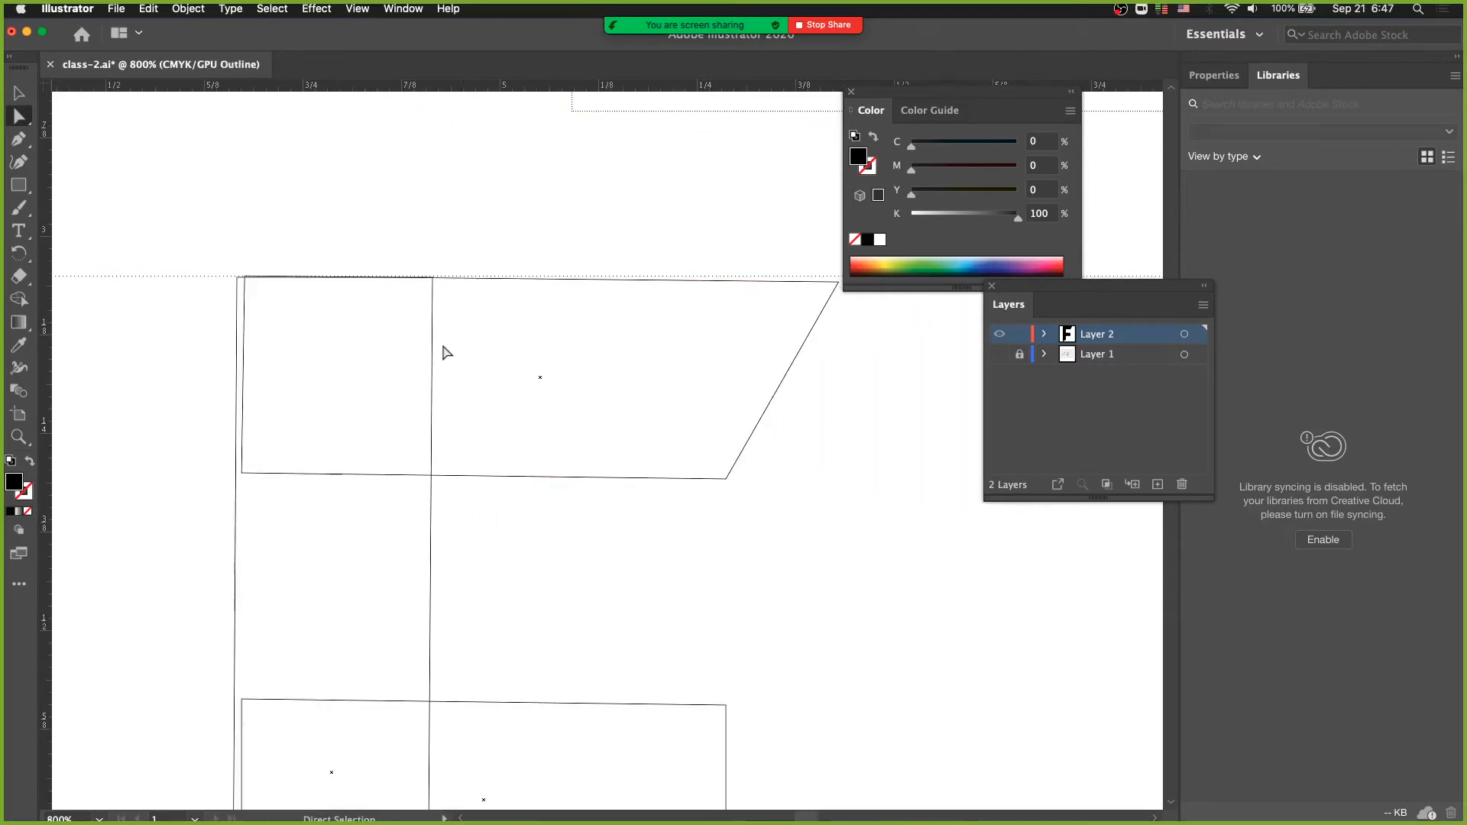
pyautogui.moveTo(229, 255); pyautogui.dragTo(550, 378)
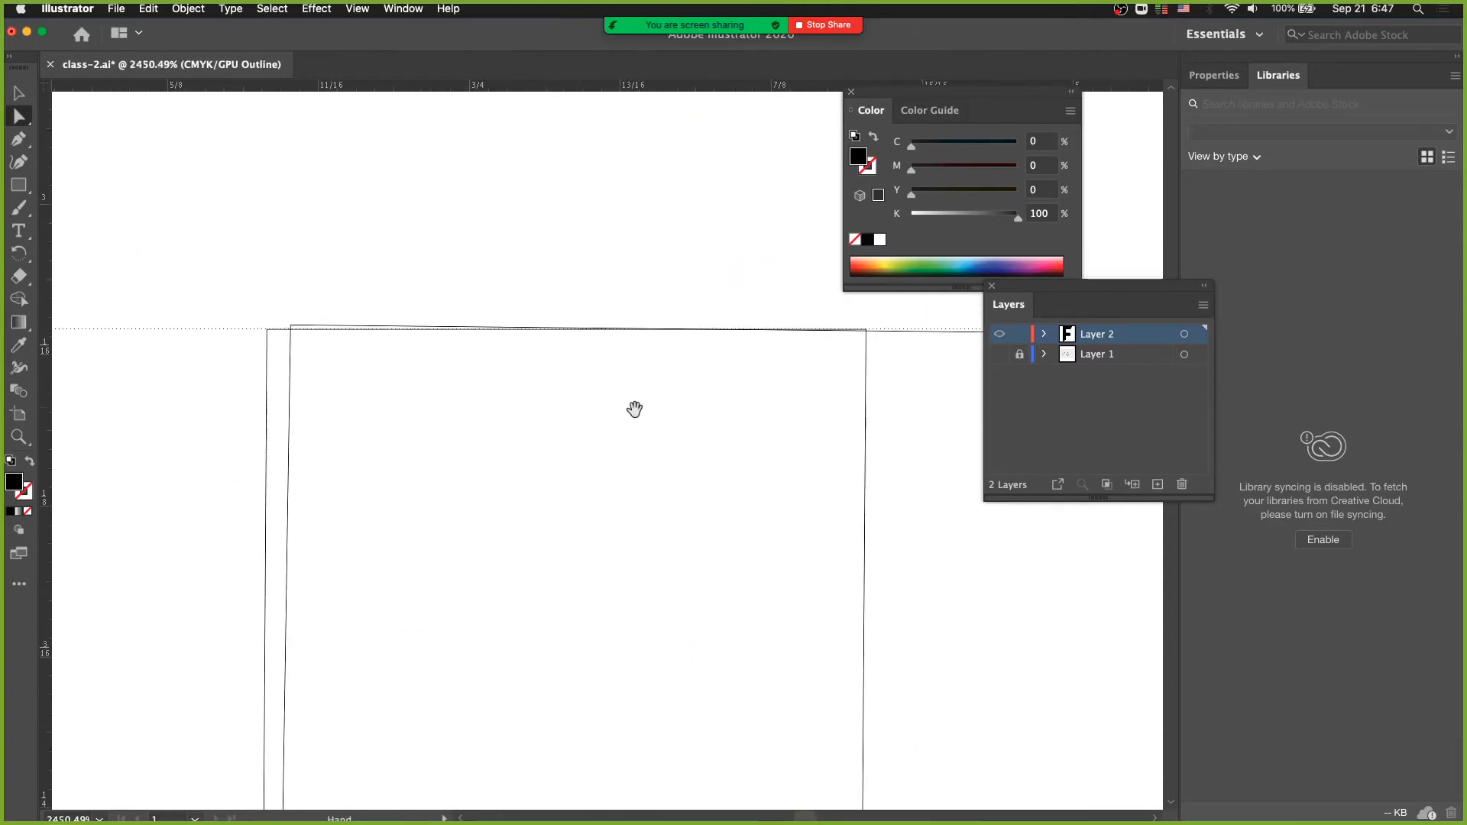
pyautogui.moveTo(634, 410); pyautogui.dragTo(537, 381)
pyautogui.keyDown('alt'); pyautogui.keyDown('super'); pyautogui.click(313, 369); pyautogui.keyUp('super'); pyautogui.keyUp('alt')
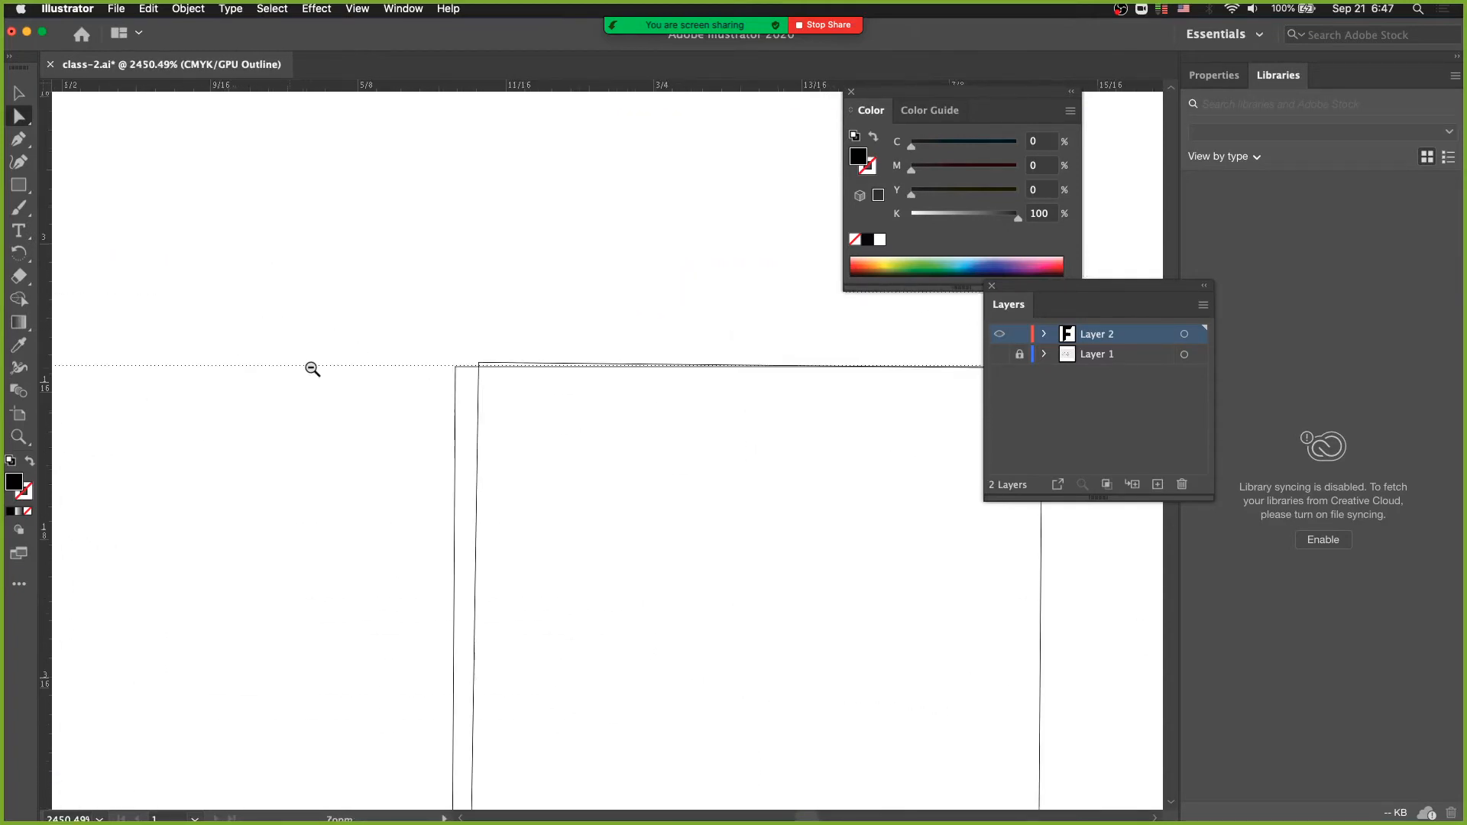
pyautogui.moveTo(600, 427); pyautogui.dragTo(243, 353)
pyautogui.keyDown('alt'); pyautogui.keyDown('super'); pyautogui.click(458, 393); pyautogui.keyUp('super'); pyautogui.keyUp('alt')
pyautogui.moveTo(759, 420); pyautogui.dragTo(401, 384)
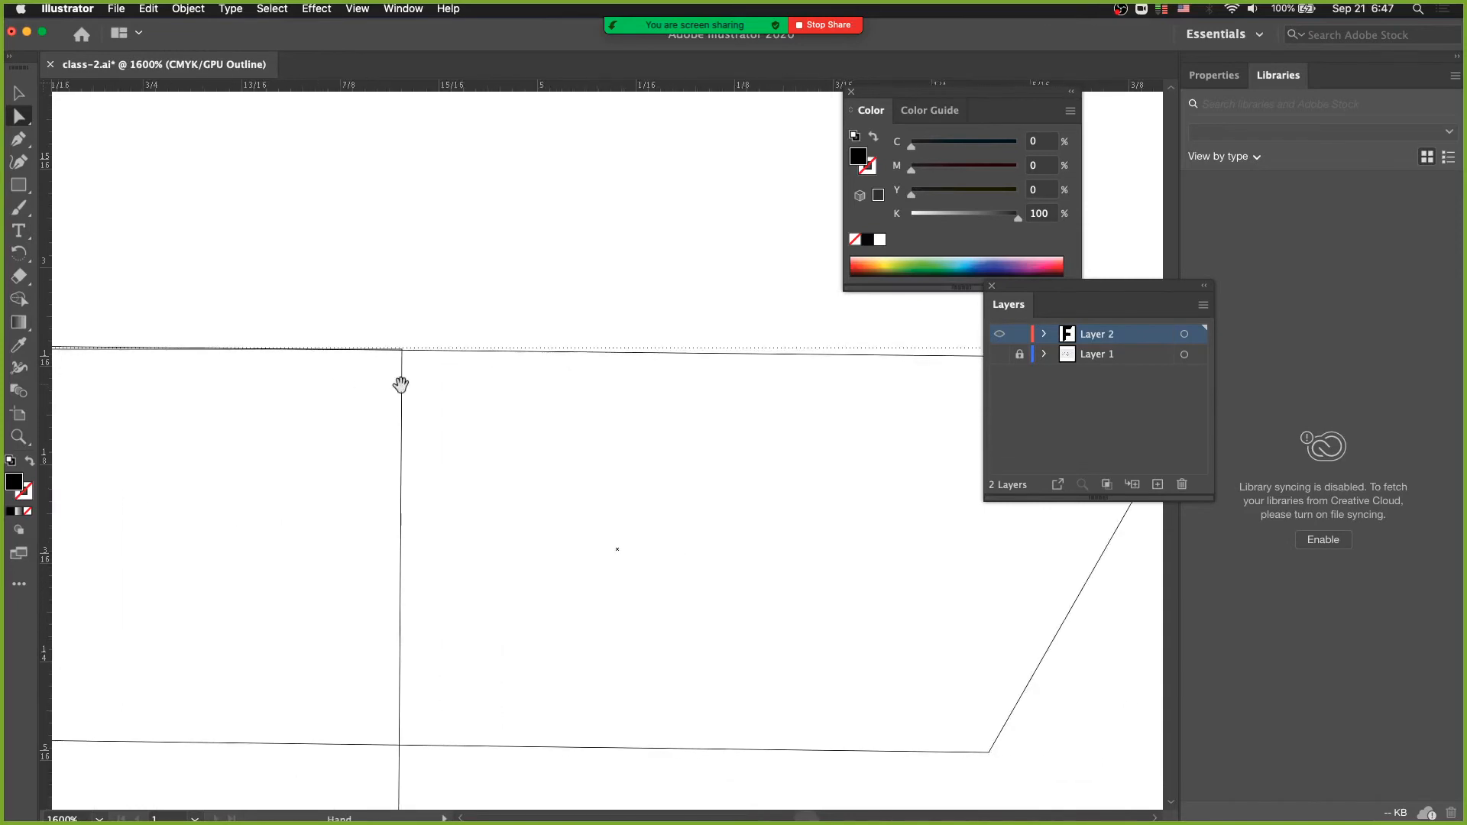
pyautogui.moveTo(699, 434); pyautogui.dragTo(344, 412)
pyautogui.moveTo(603, 434); pyautogui.dragTo(457, 425)
pyautogui.moveTo(681, 287); pyautogui.dragTo(745, 372)
pyautogui.moveTo(711, 330); pyautogui.dragTo(712, 321)
# - Readjust the top bar's left edge so it lies just inside the stem's left edge
pyautogui.moveTo(425, 415); pyautogui.dragTo(746, 407)
pyautogui.moveTo(376, 434); pyautogui.dragTo(517, 428)
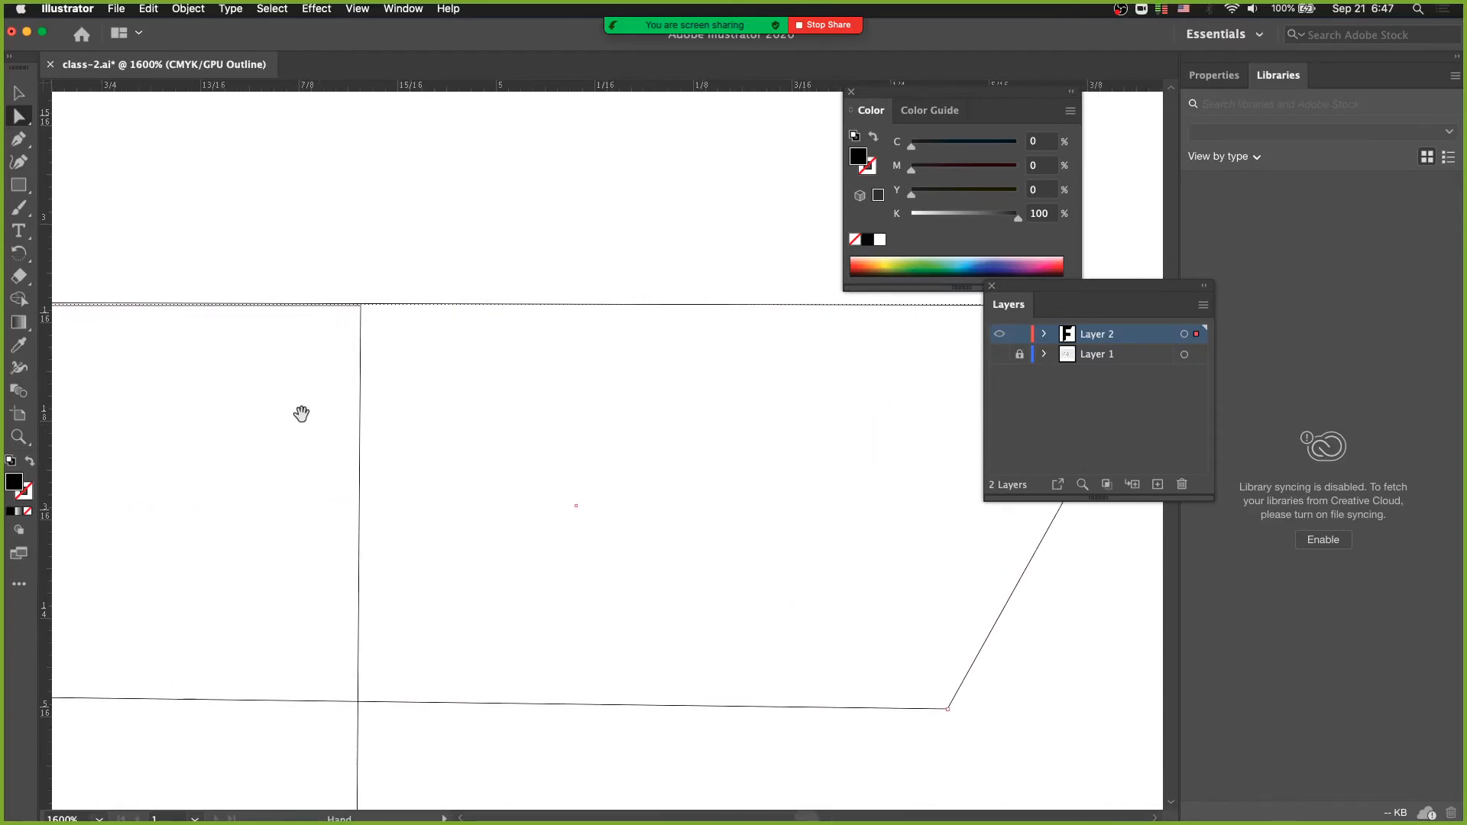
pyautogui.moveTo(301, 413); pyautogui.dragTo(384, 423)
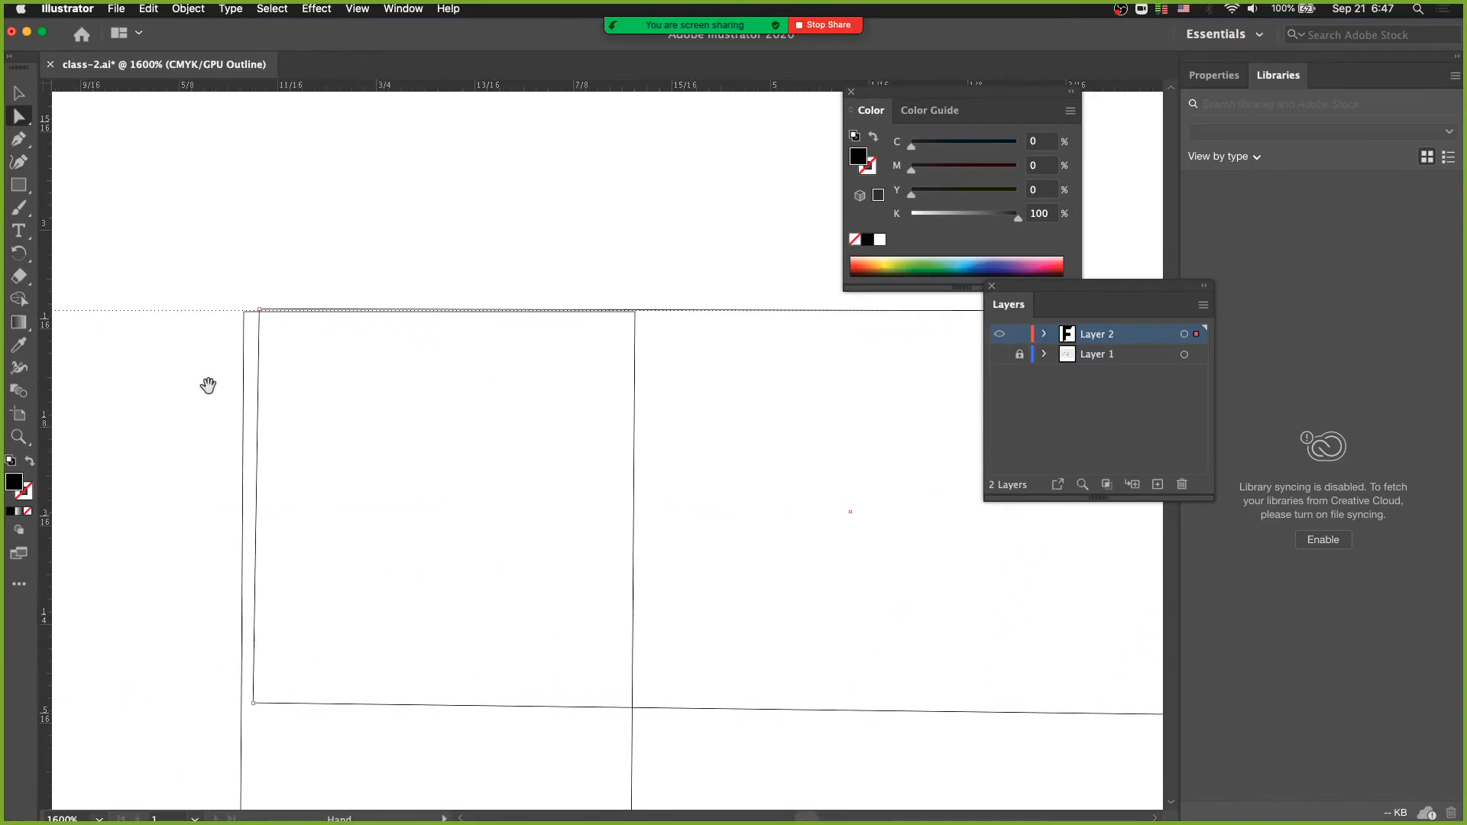
pyautogui.click(259, 310)
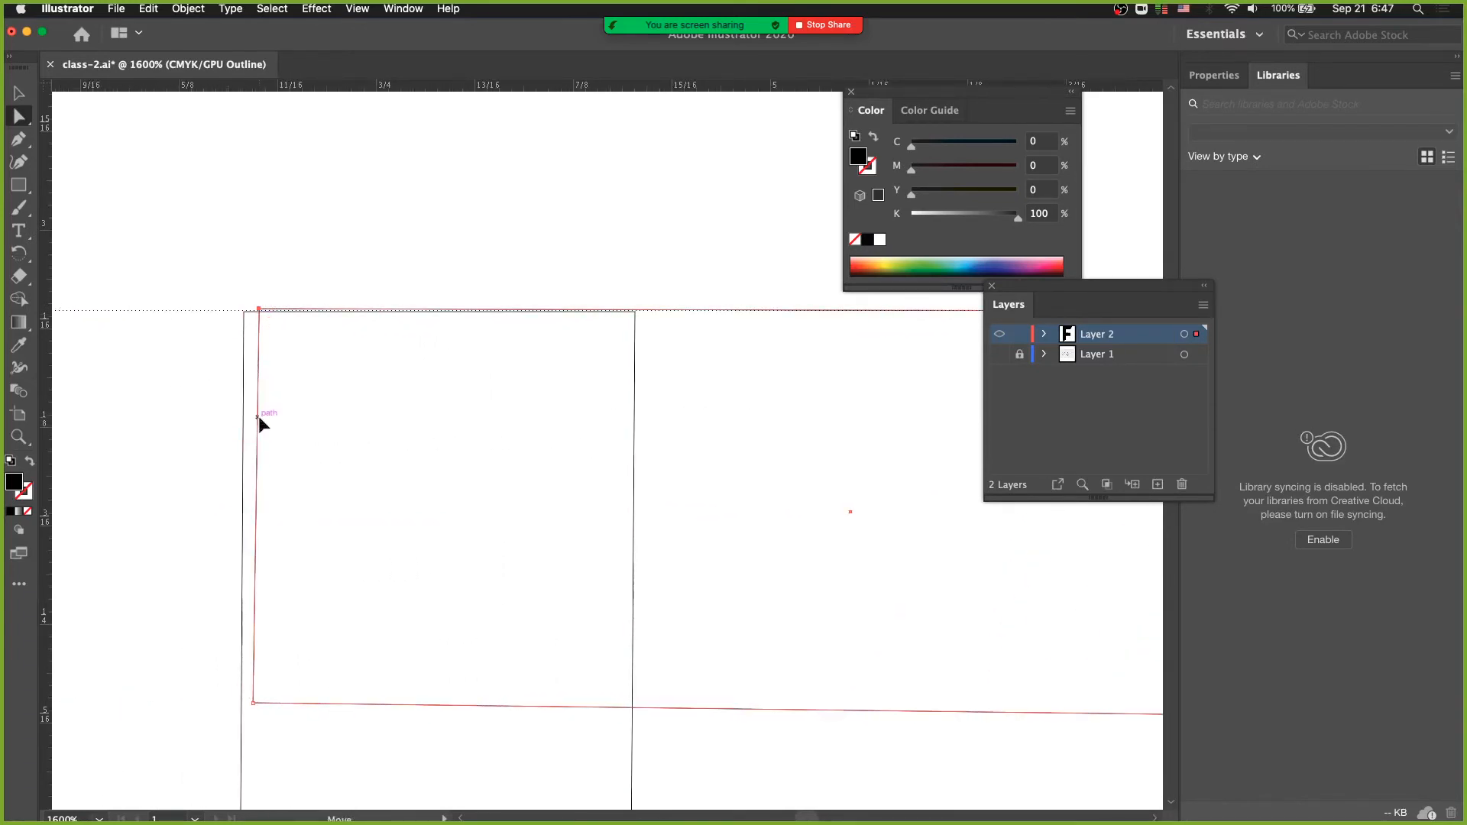
pyautogui.moveTo(257, 417); pyautogui.dragTo(261, 406)
pyautogui.press('super+shift+a')
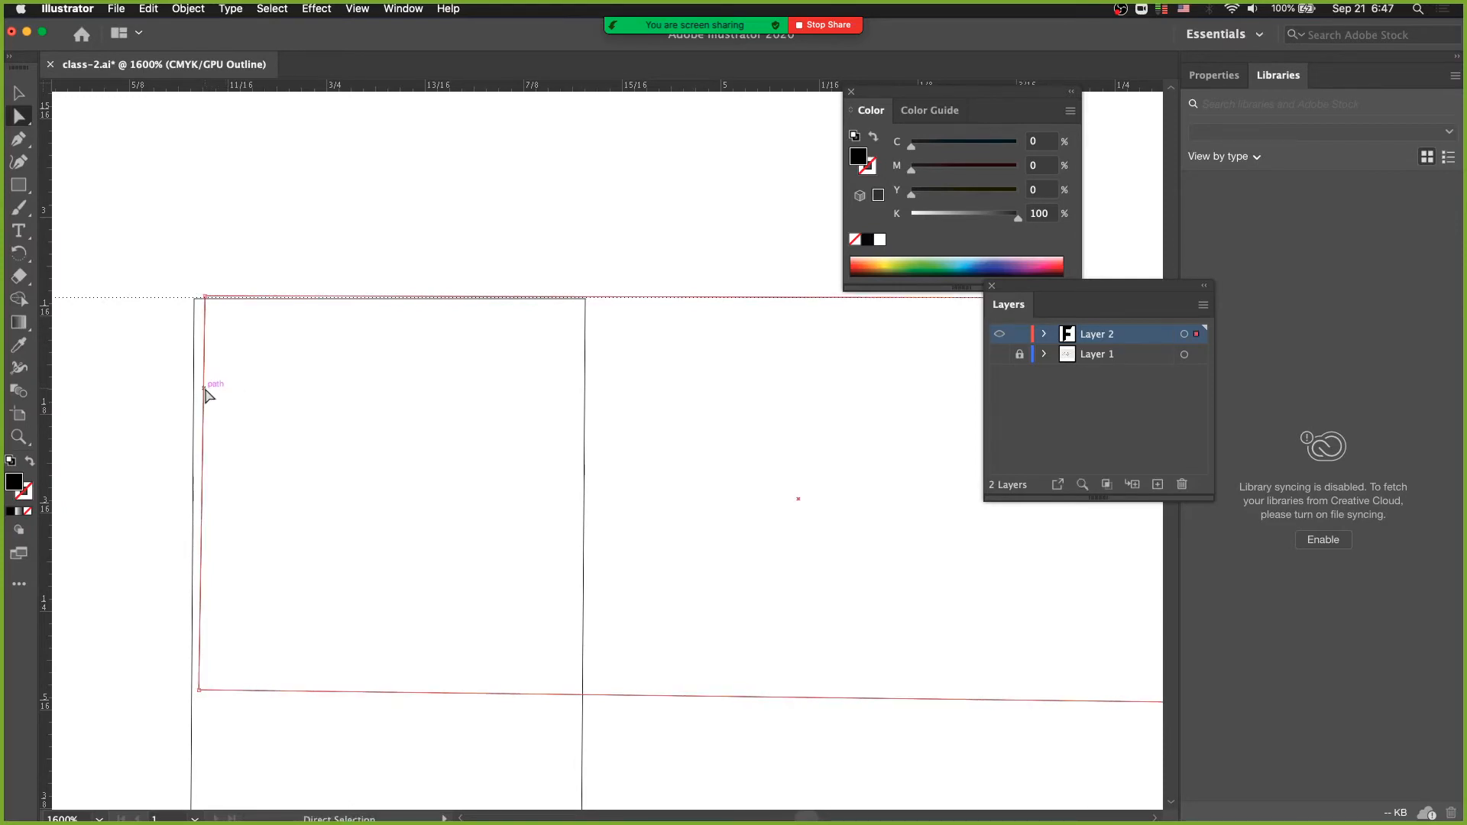
pyautogui.moveTo(204, 392); pyautogui.dragTo(183, 396)
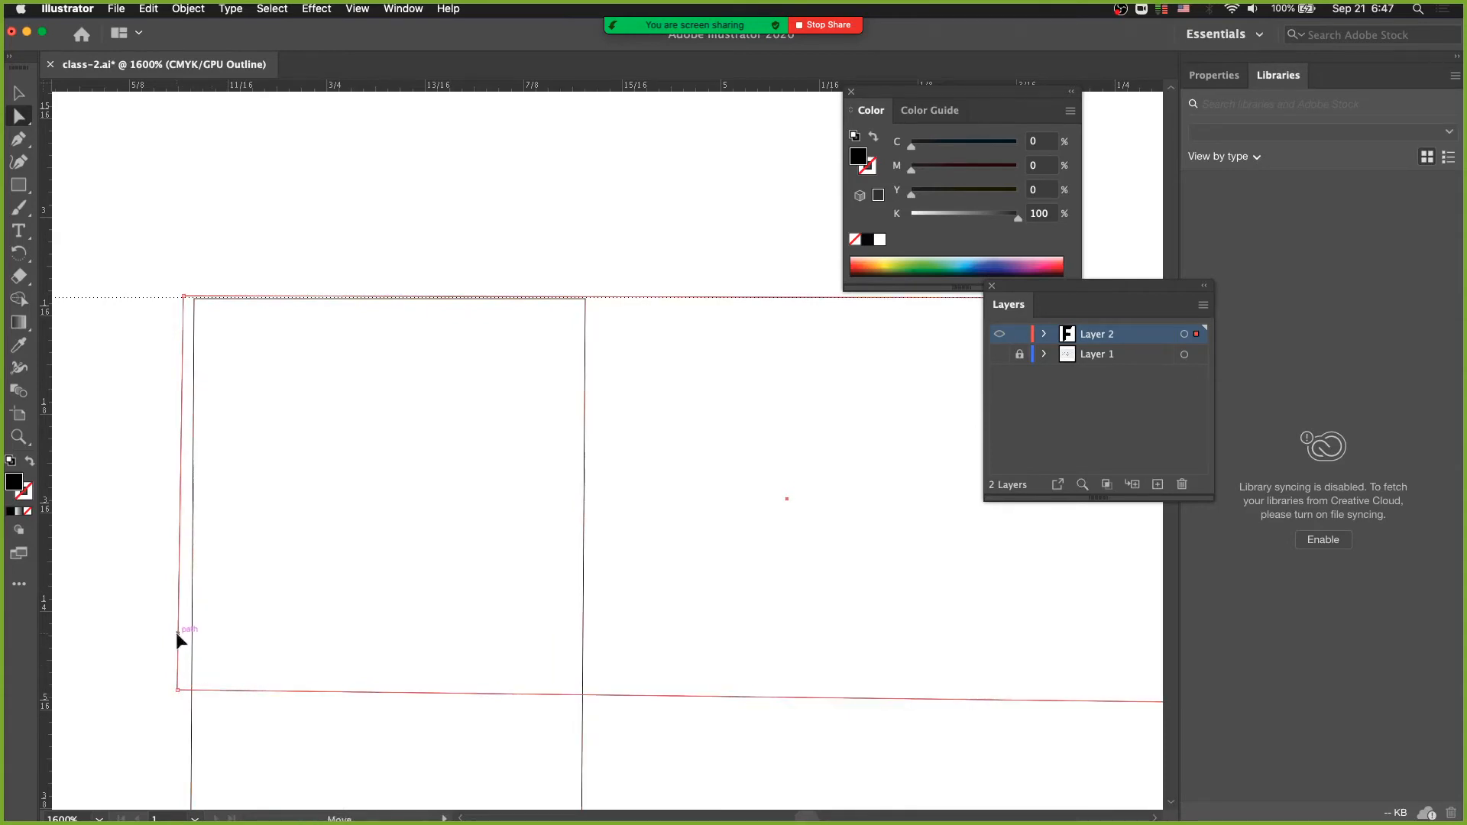
pyautogui.moveTo(176, 640); pyautogui.dragTo(207, 633)
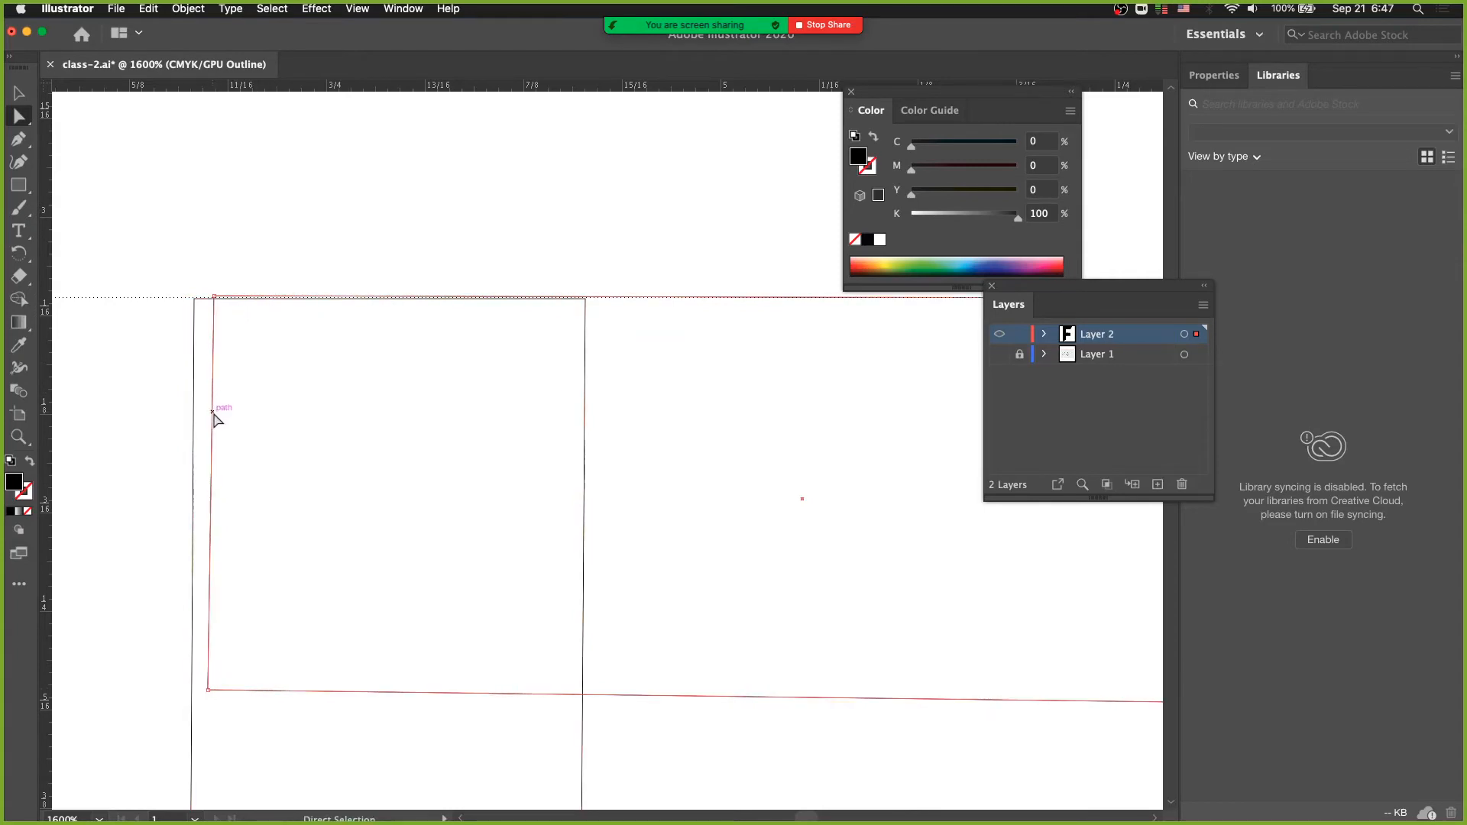
pyautogui.moveTo(212, 411); pyautogui.dragTo(201, 413)
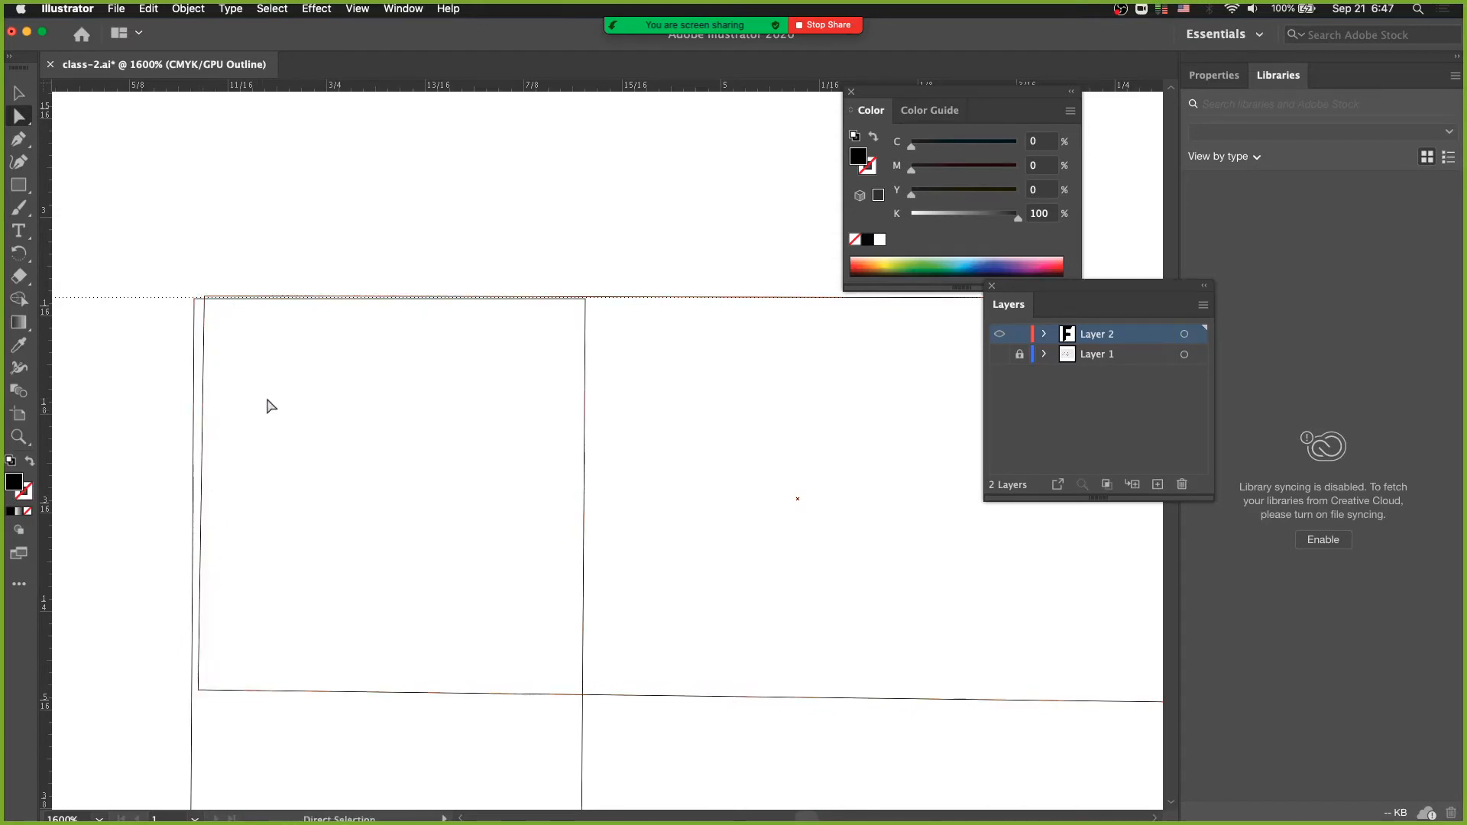
pyautogui.moveTo(350, 435); pyautogui.dragTo(258, 429)
pyautogui.keyDown('alt'); pyautogui.keyDown('super'); pyautogui.click(317, 445); pyautogui.keyUp('super'); pyautogui.keyUp('alt')
pyautogui.moveTo(372, 470)
pyautogui.mouseDown()
pyautogui.moveTo(288, 442)
pyautogui.moveTo(348, 459)
pyautogui.mouseUp()
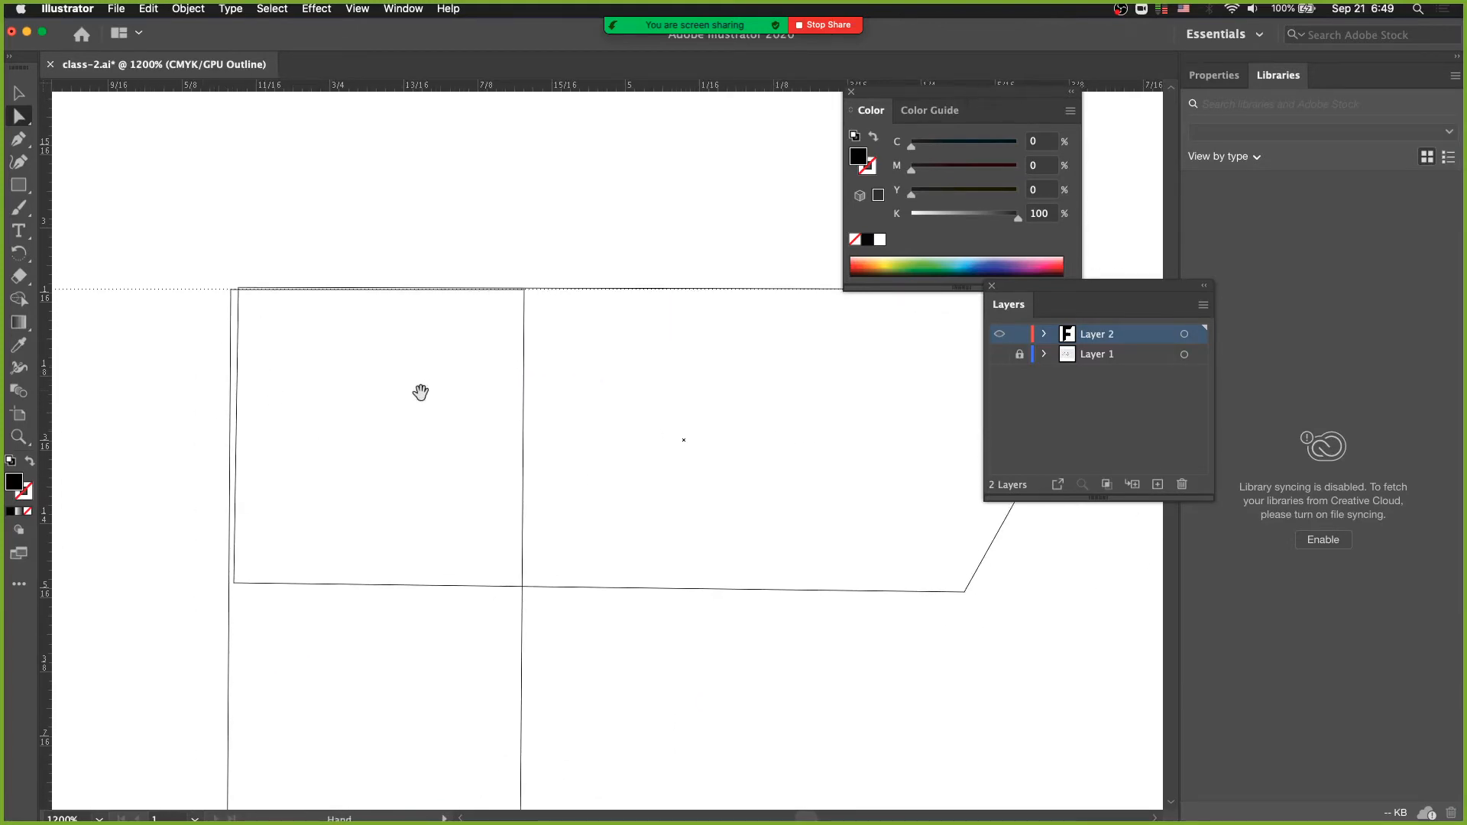
# - Delete the top bar's left edge so that end of the shape is open, and undo the accidental rightward shift
pyautogui.moveTo(392, 386); pyautogui.dragTo(384, 445)
pyautogui.click(229, 428)
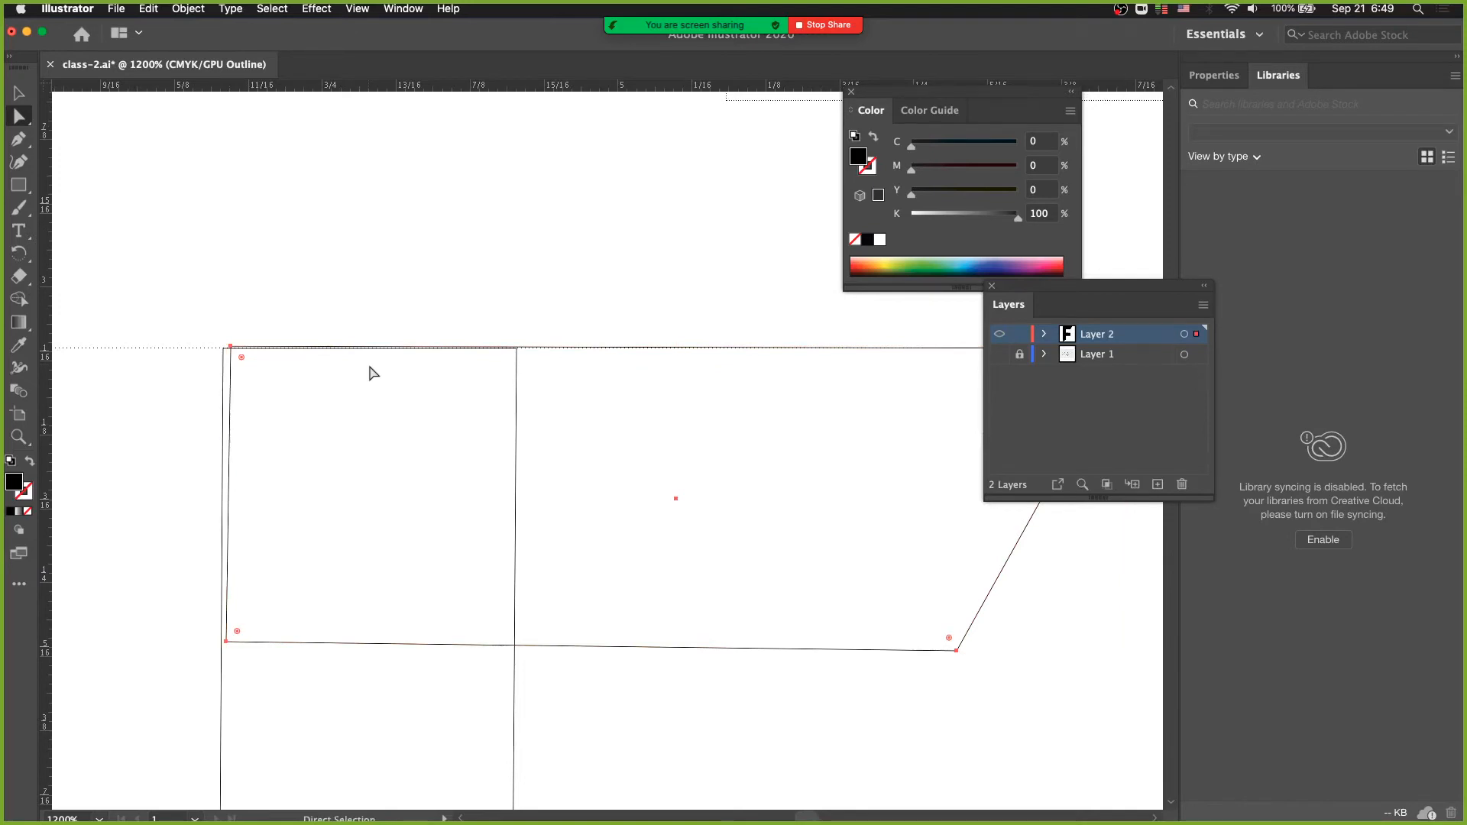
pyautogui.press('v')
pyautogui.press('a')
pyautogui.click(231, 424)
pyautogui.press('Delete')
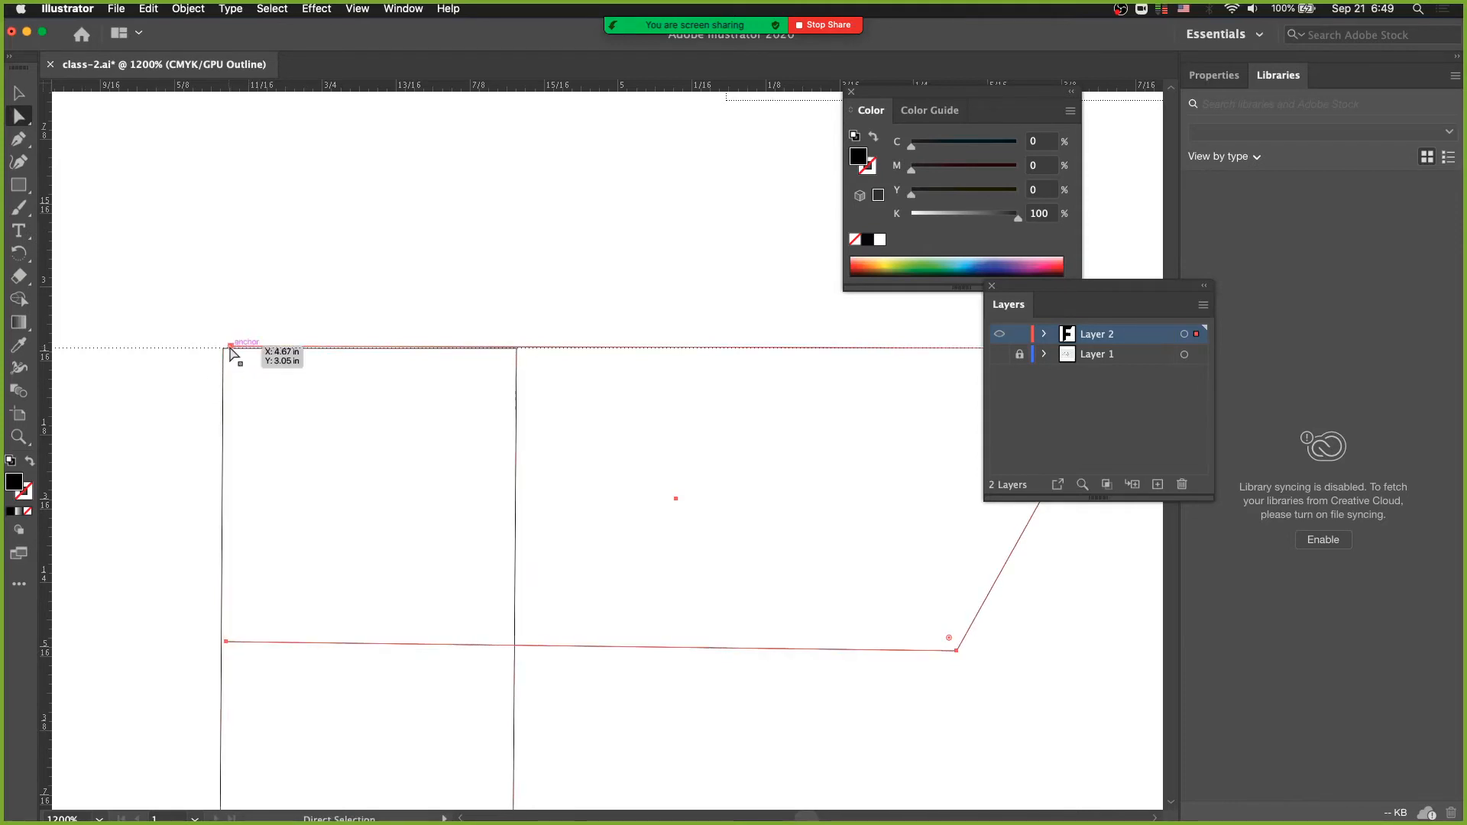
pyautogui.moveTo(230, 348); pyautogui.dragTo(277, 346)
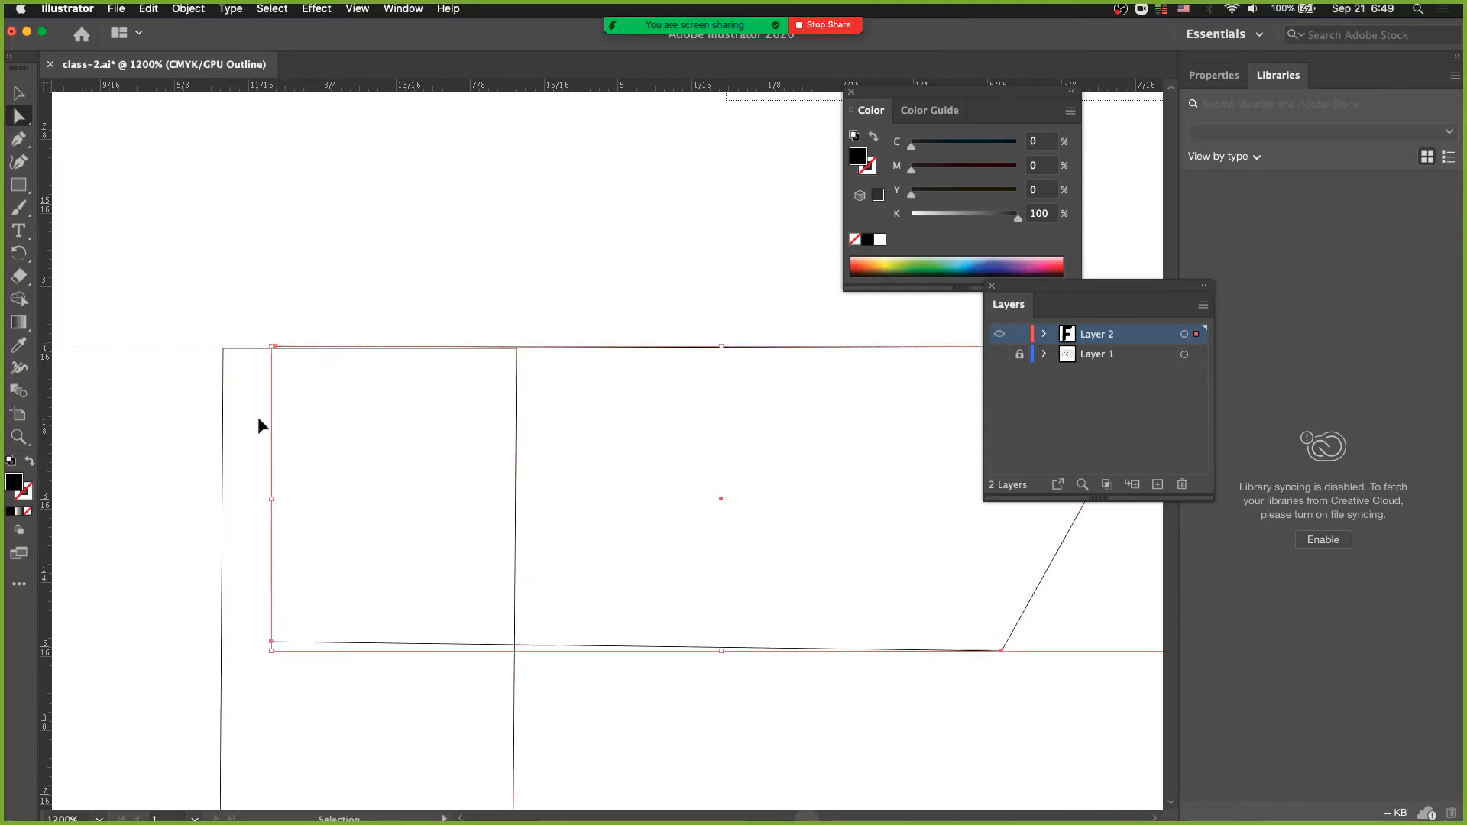
pyautogui.press('super+z')
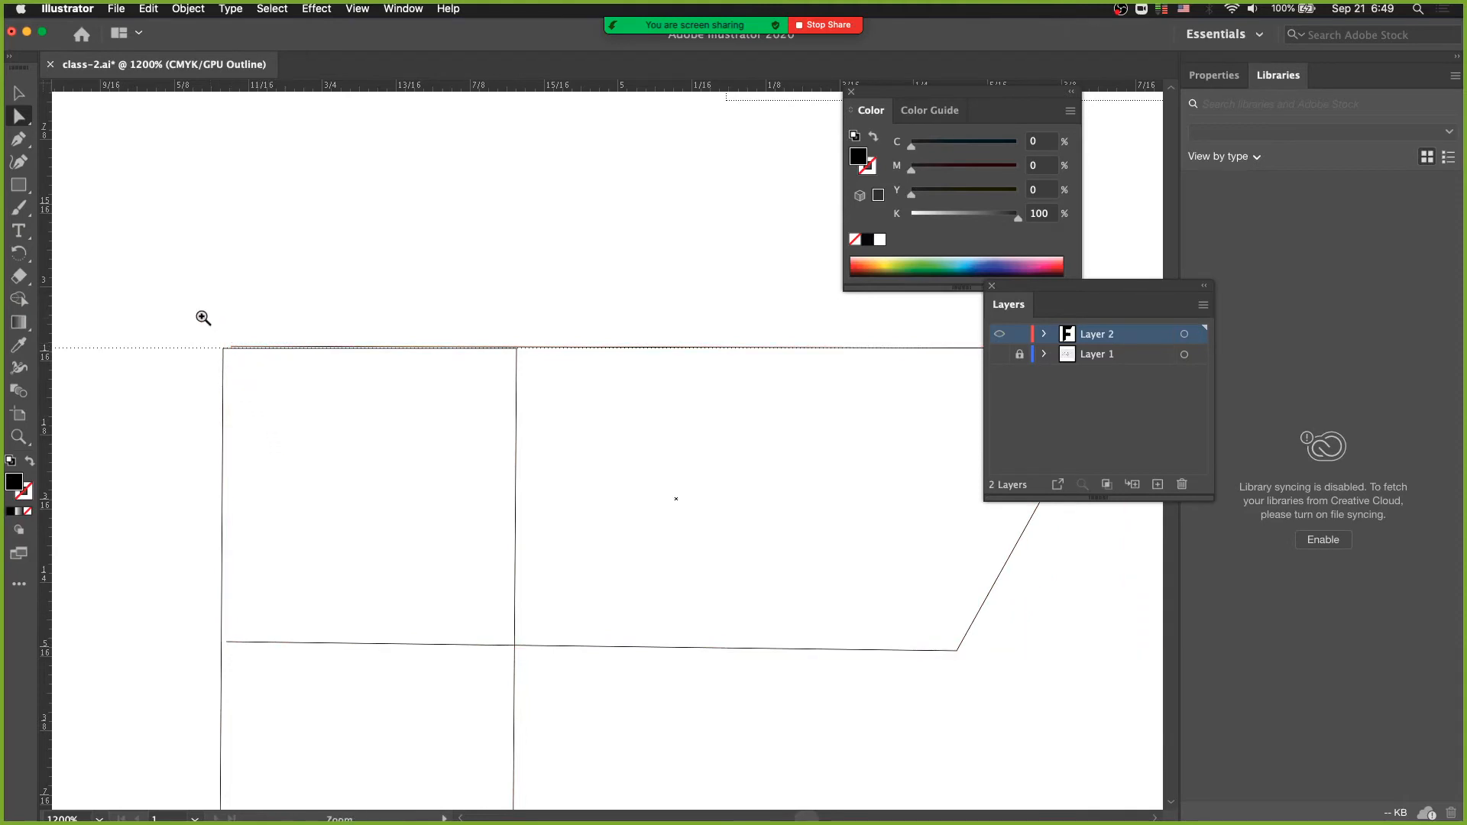
# - Move the opened top bar's upper left corner onto the stem's upper left corner
pyautogui.scroll(5, 204, 318)
pyautogui.click(270, 386)
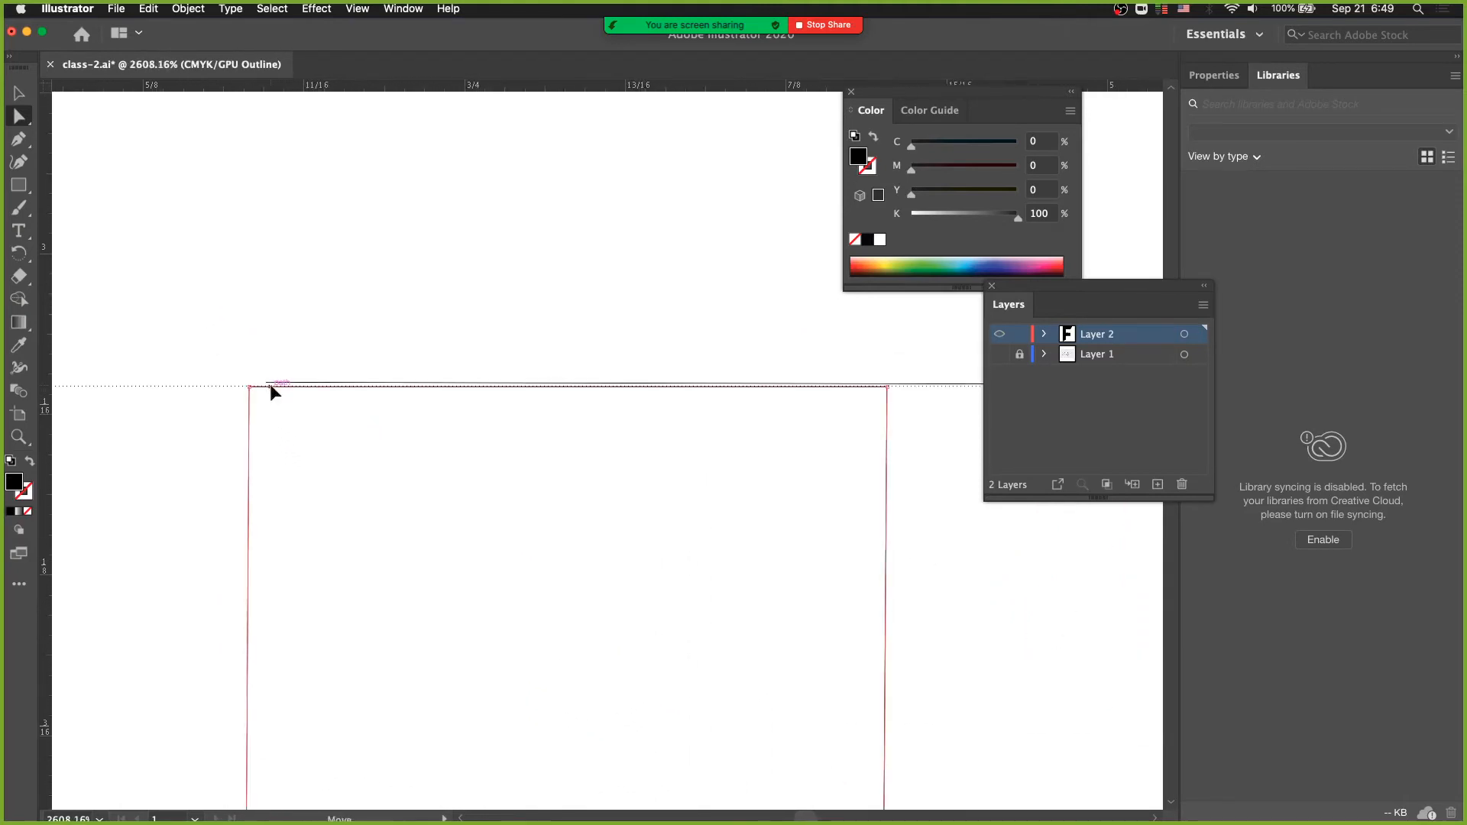
pyautogui.press('Delete')
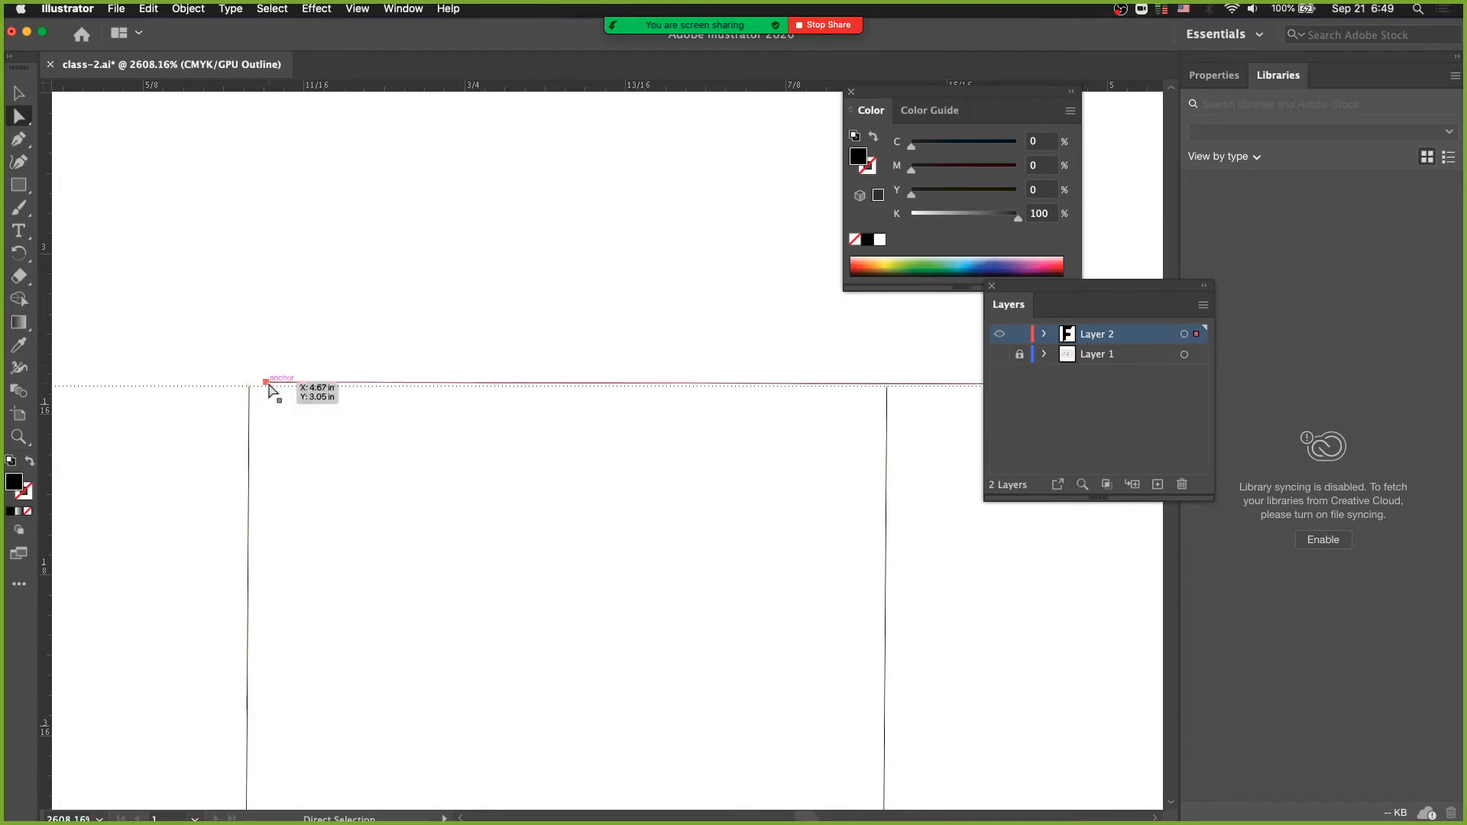
pyautogui.moveTo(264, 380); pyautogui.dragTo(249, 383)
pyautogui.click(319, 452)
pyautogui.keyDown('alt'); pyautogui.keyDown('super'); pyautogui.click(397, 478); pyautogui.keyUp('super'); pyautogui.keyUp('alt')
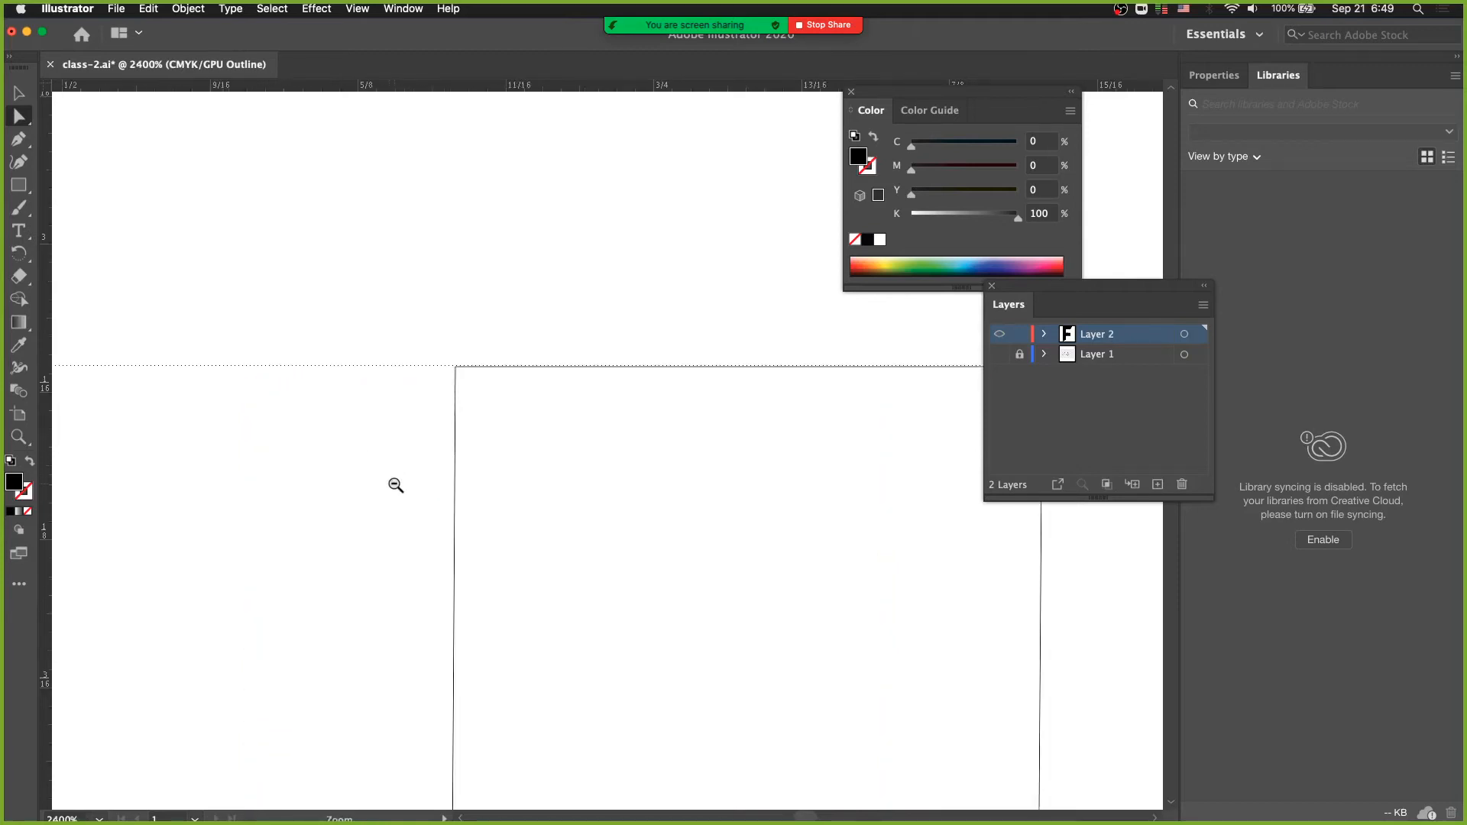
pyautogui.keyDown('alt'); pyautogui.keyDown('super'); pyautogui.click(396, 484); pyautogui.keyUp('super'); pyautogui.keyUp('alt')
pyautogui.moveTo(477, 504); pyautogui.dragTo(366, 495)
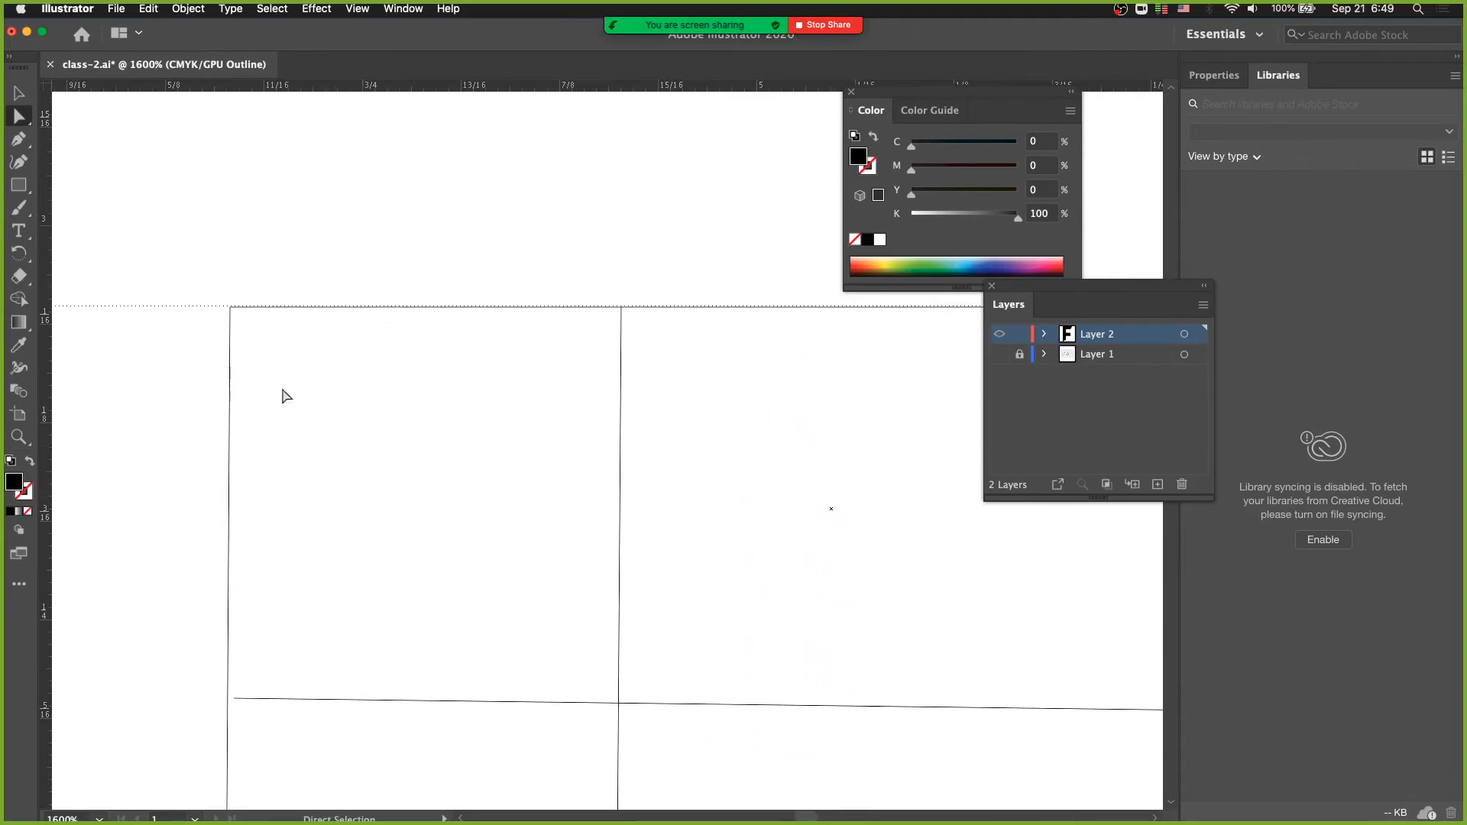
# - Undo the corner move and the deletion of the top bar's left edge
pyautogui.moveTo(190, 263); pyautogui.dragTo(276, 386)
pyautogui.press('super')
pyautogui.press('super')
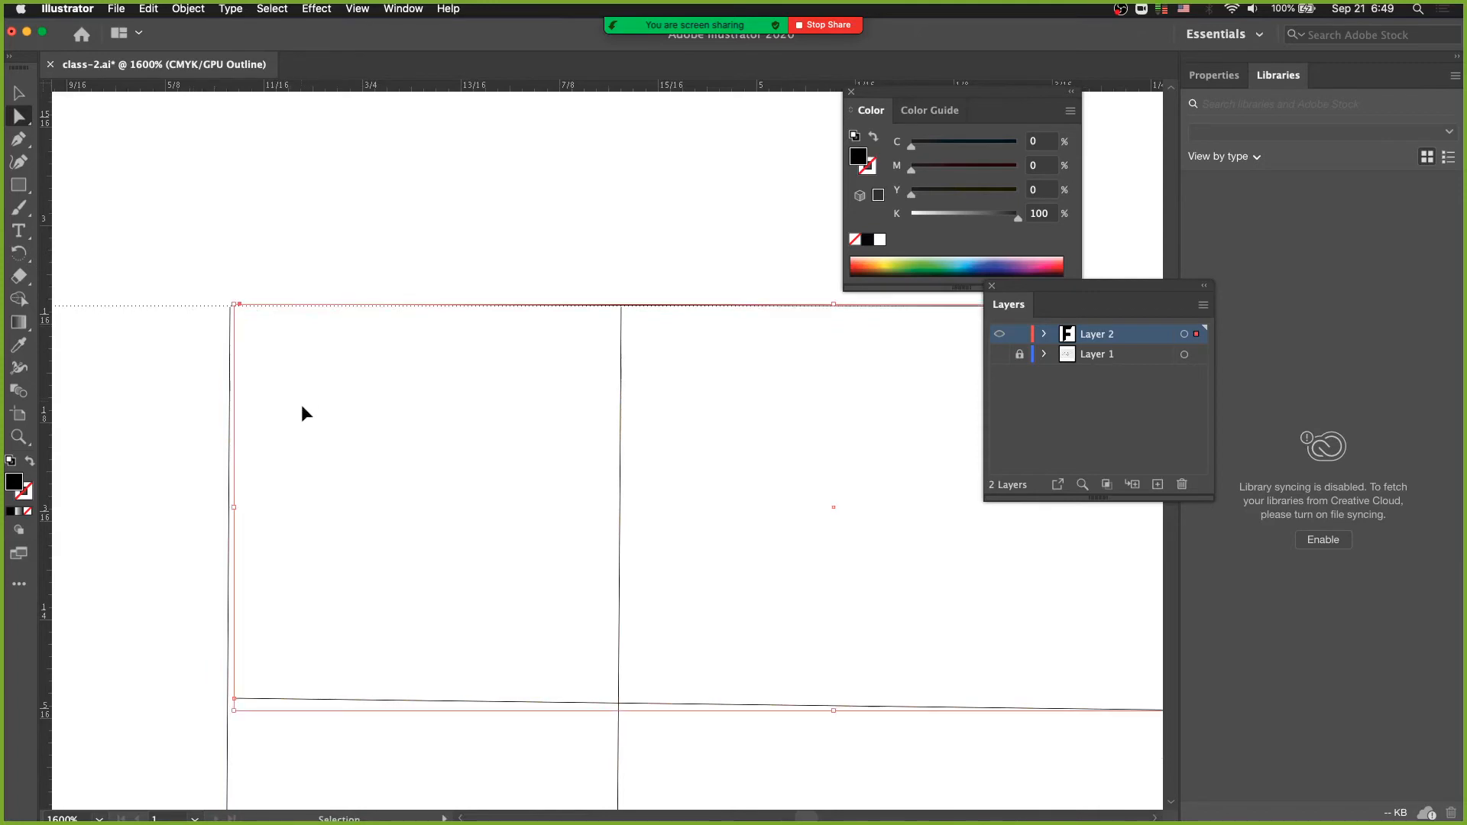
pyautogui.press('super+j')
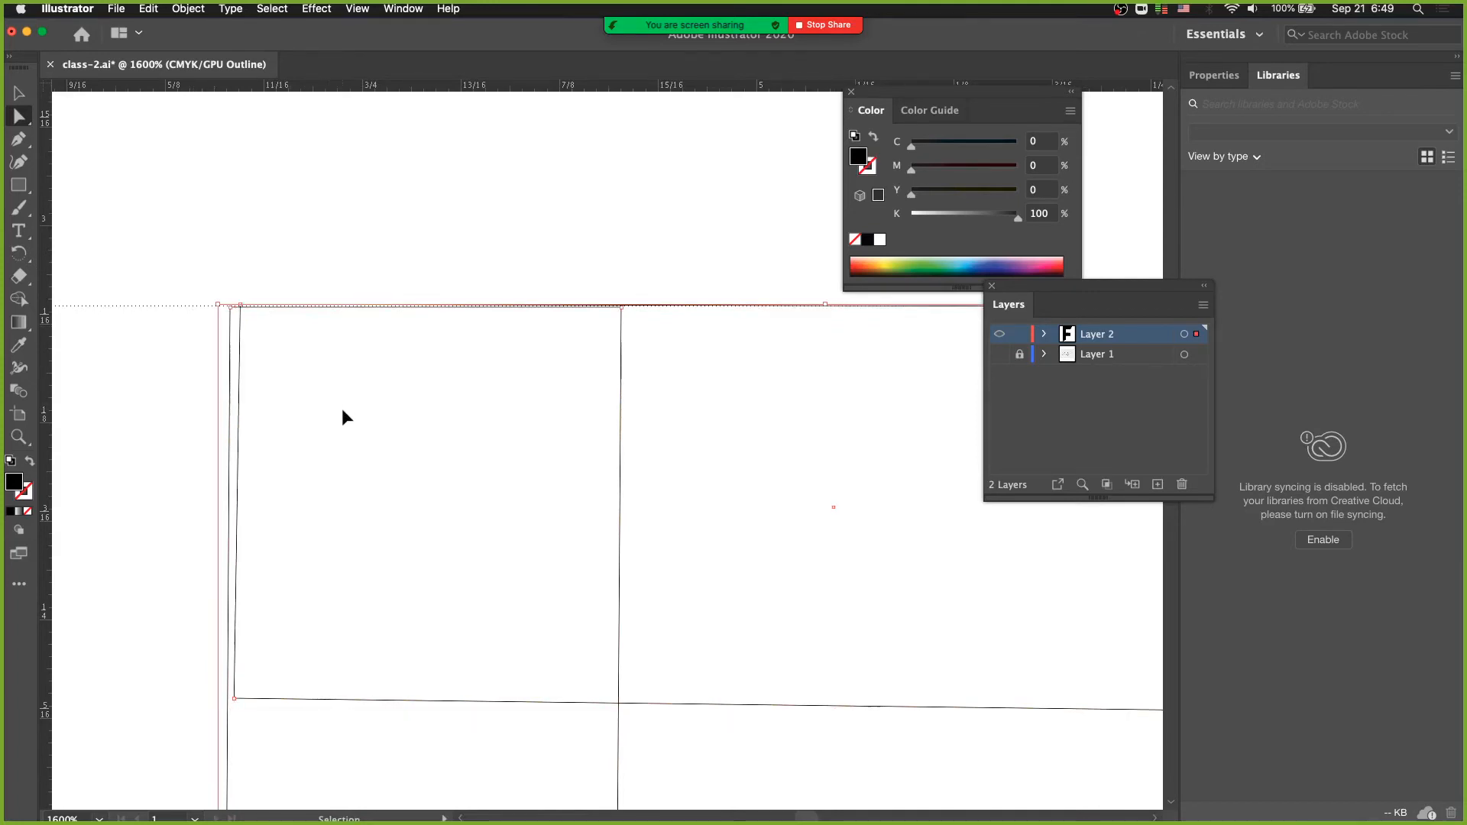
# - Deselect the F's shapes and open the Pathfinder panel, placing it beside the letter
pyautogui.press('z')
pyautogui.keyDown('alt'); pyautogui.click(327, 474); pyautogui.keyUp('alt')
pyautogui.moveTo(507, 492); pyautogui.dragTo(332, 412)
pyautogui.keyDown('alt'); pyautogui.click(356, 492); pyautogui.keyUp('alt')
pyautogui.moveTo(462, 540); pyautogui.dragTo(275, 520)
pyautogui.keyDown('alt'); pyautogui.click(346, 497); pyautogui.keyUp('alt')
pyautogui.moveTo(399, 506); pyautogui.dragTo(227, 494)
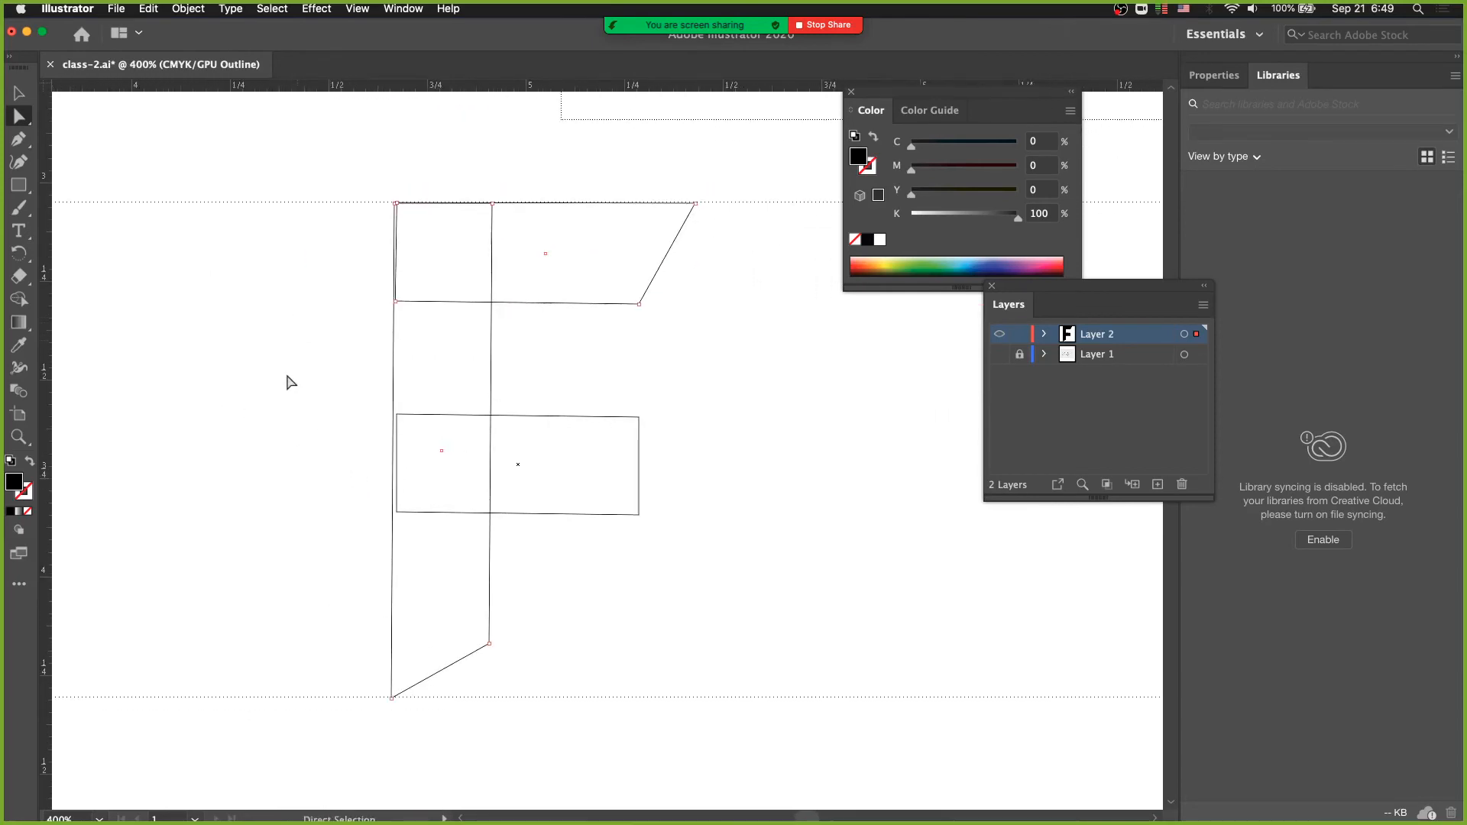
pyautogui.press('v')
pyautogui.click(338, 371)
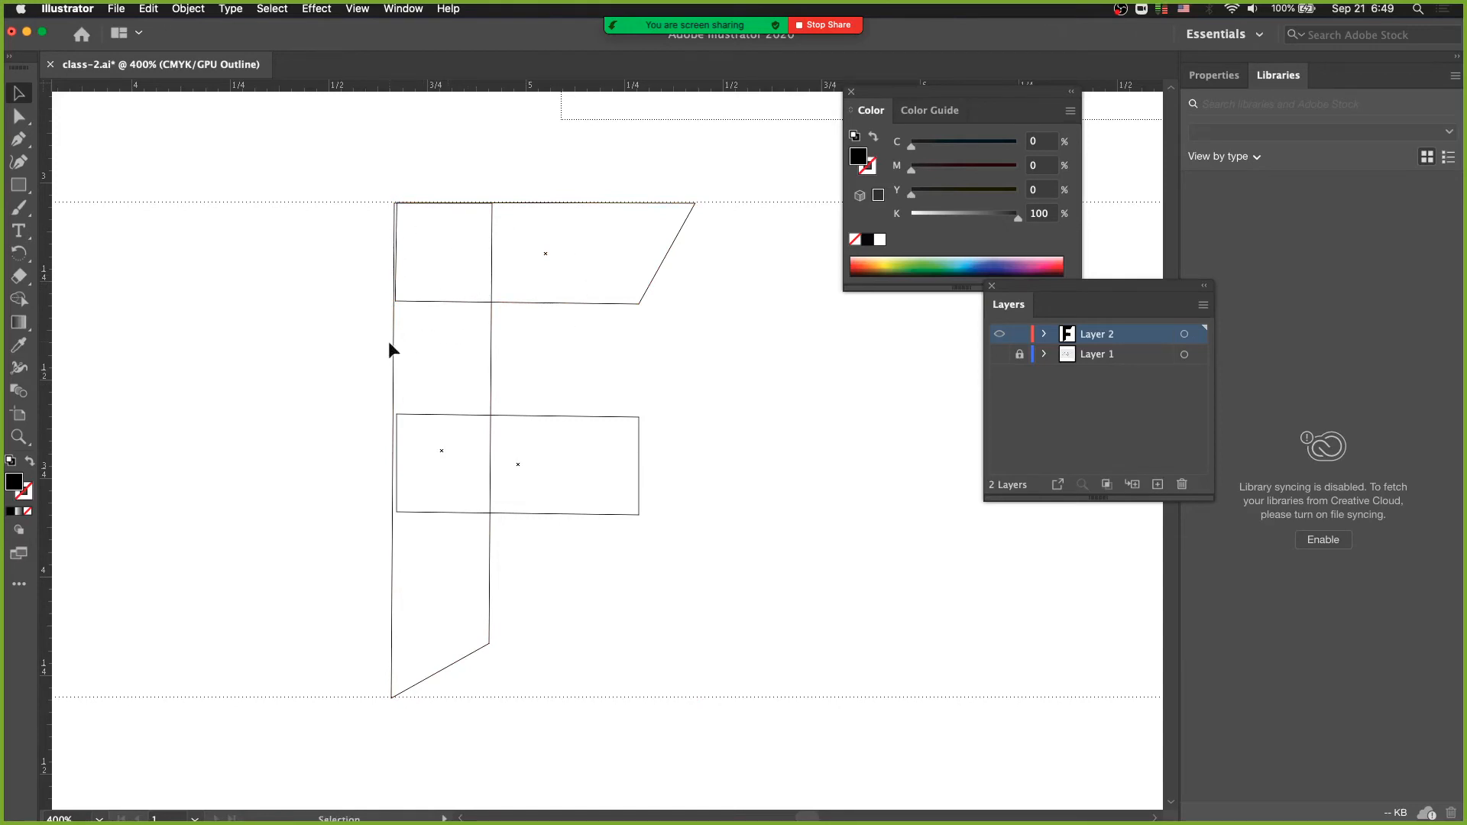
pyautogui.click(402, 9)
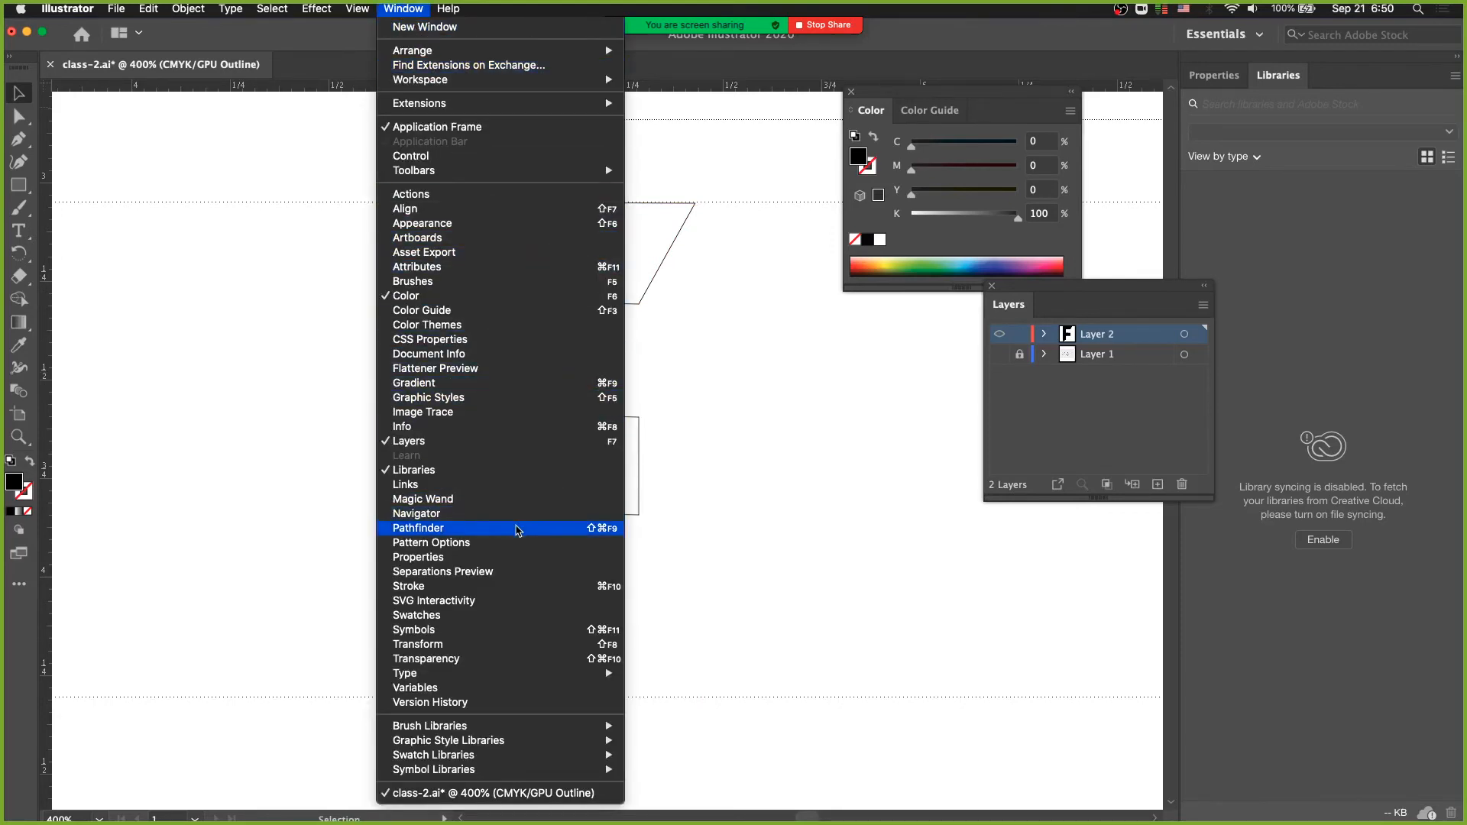
pyautogui.click(517, 529)
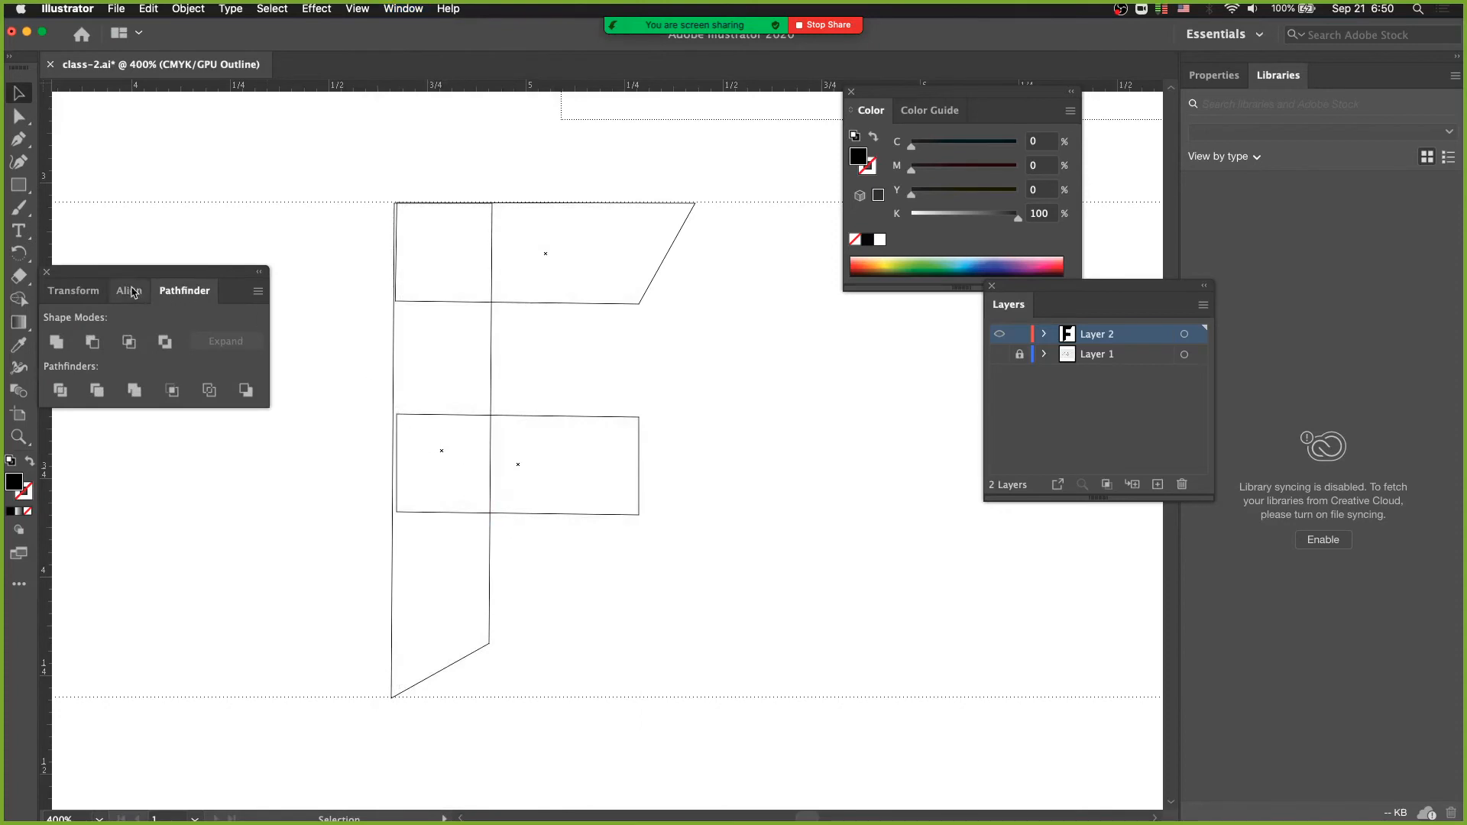
pyautogui.moveTo(143, 276); pyautogui.dragTo(205, 237)
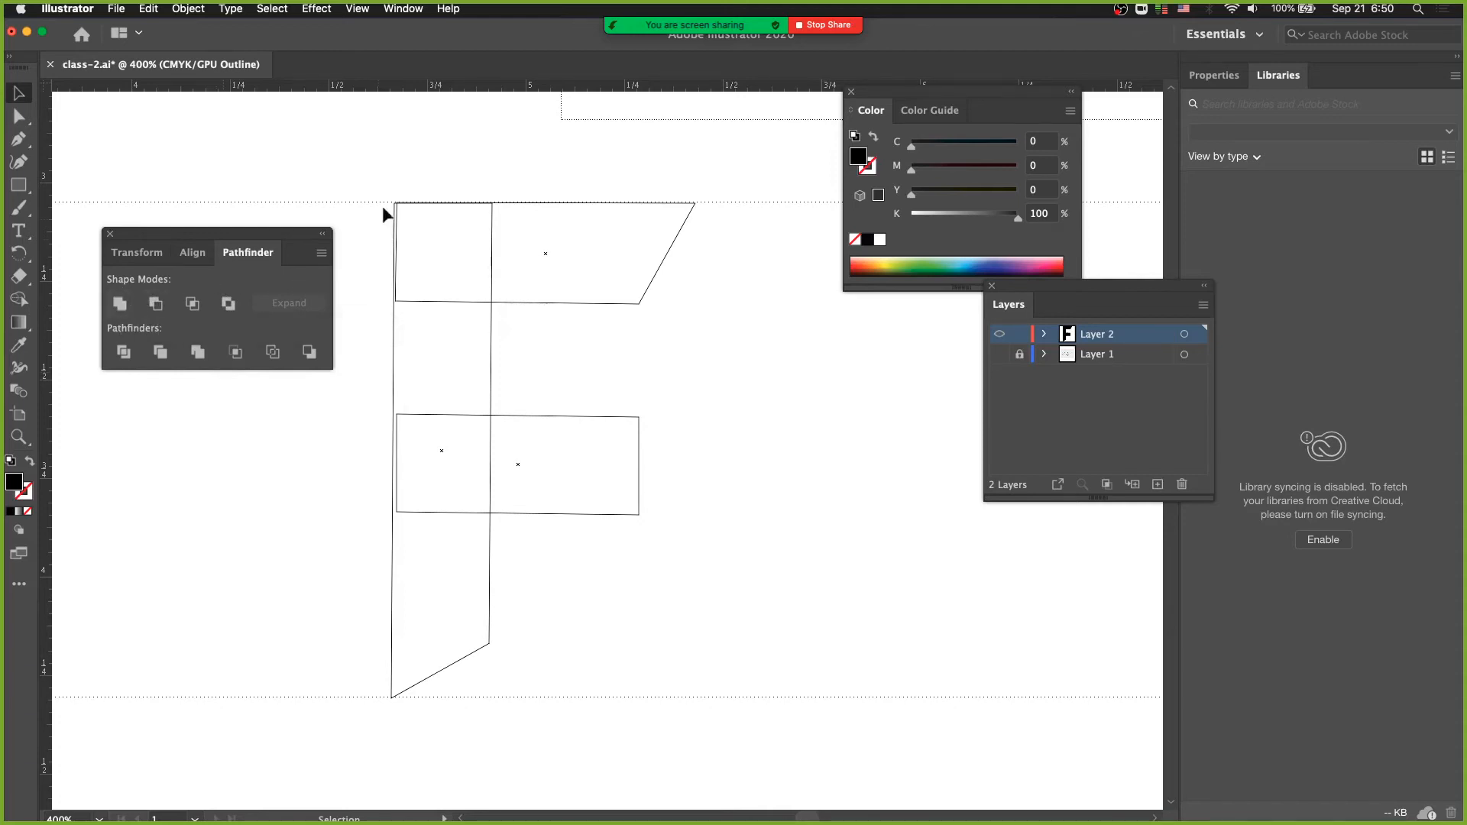
# - Try to combine the F's stem and two bars into one shape with Pathfinder Unite
pyautogui.moveTo(377, 171); pyautogui.dragTo(595, 600)
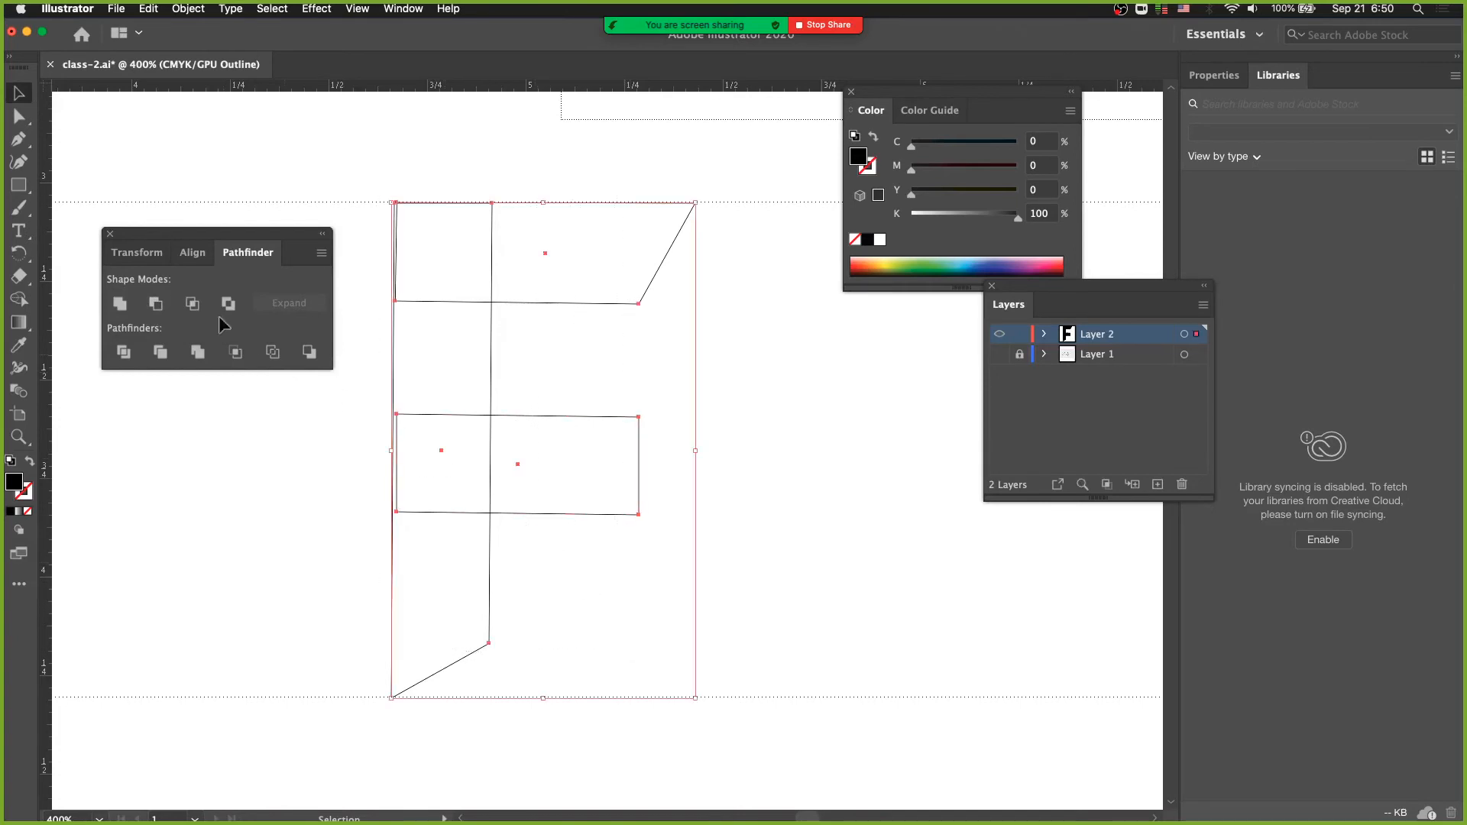
pyautogui.click(120, 304)
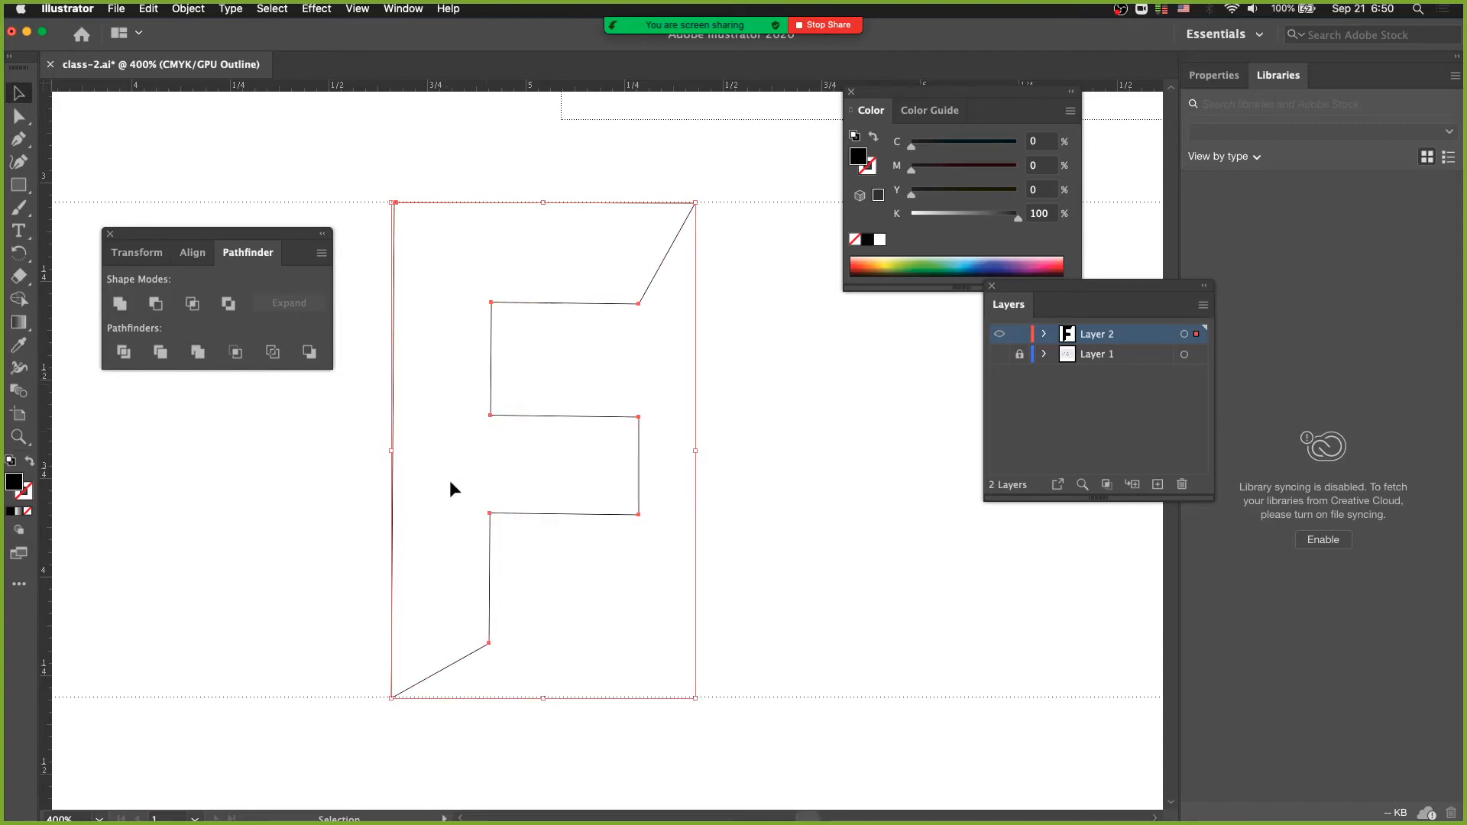
pyautogui.press('super+z')
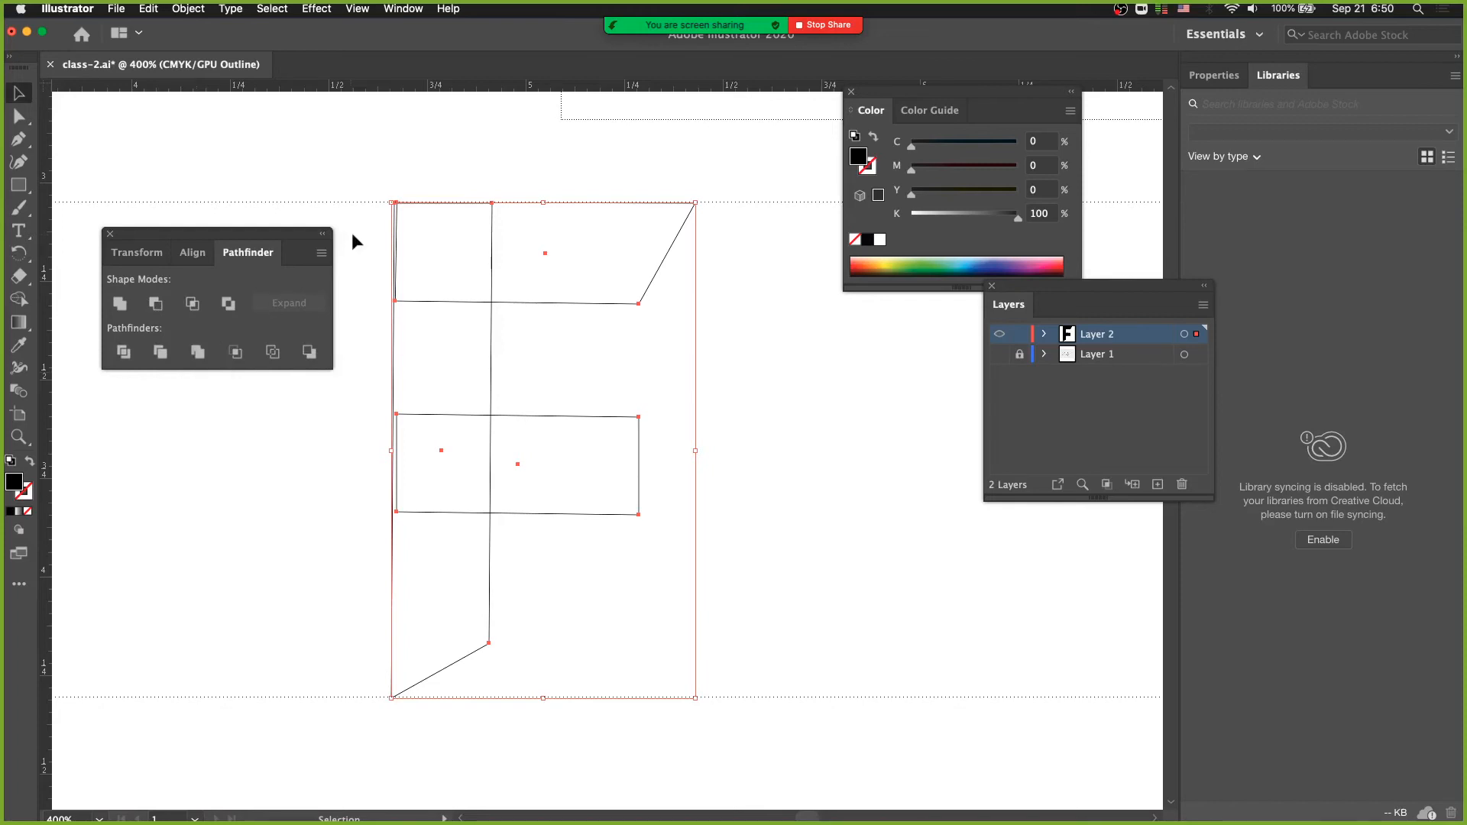
# - Display the F with its fill and recolour only the top bar green
pyautogui.moveTo(373, 168); pyautogui.dragTo(481, 406)
pyautogui.press('a')
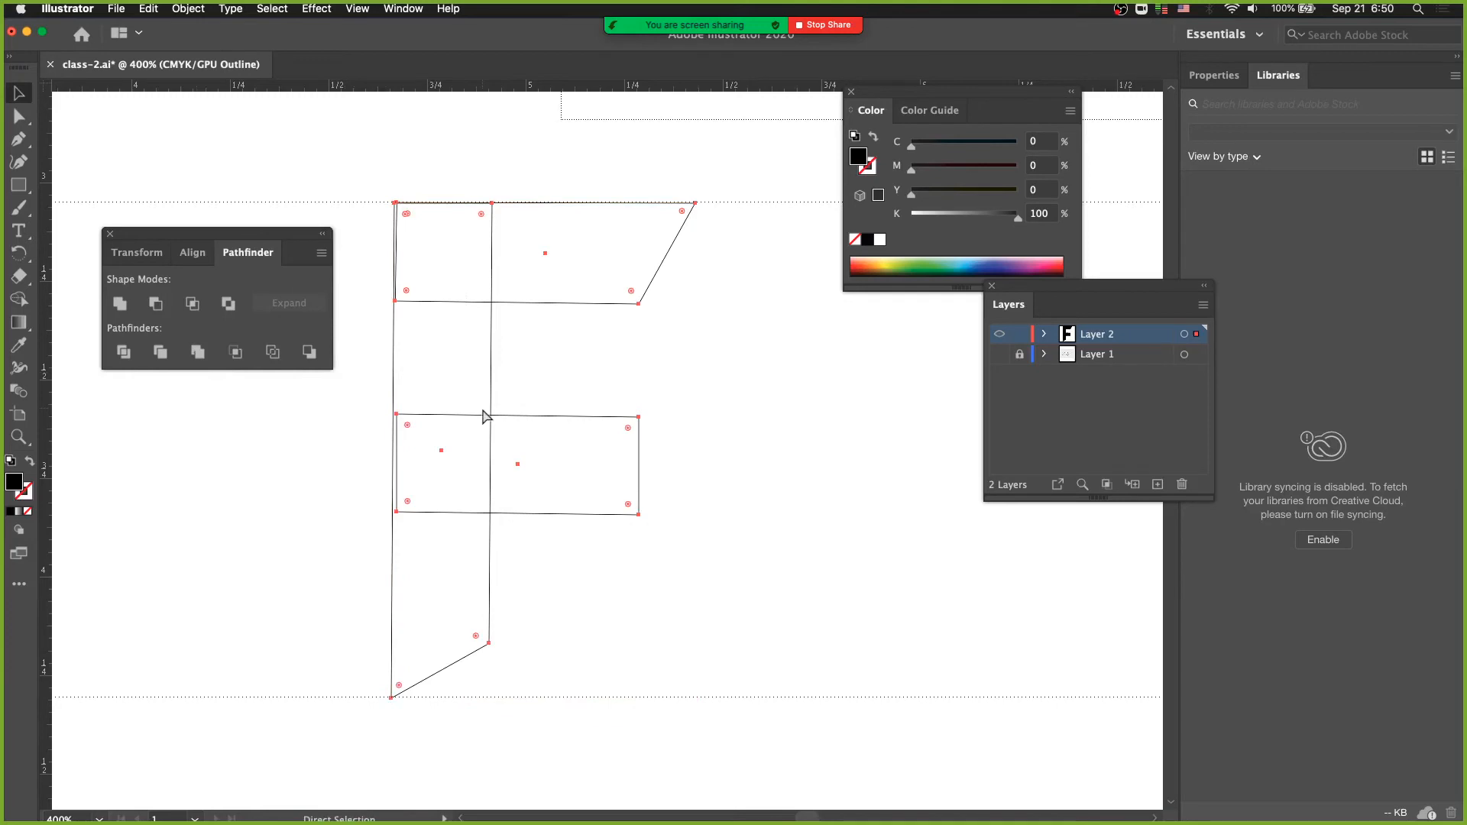
pyautogui.hotkey('ctrl', 'y')
pyautogui.press('v')
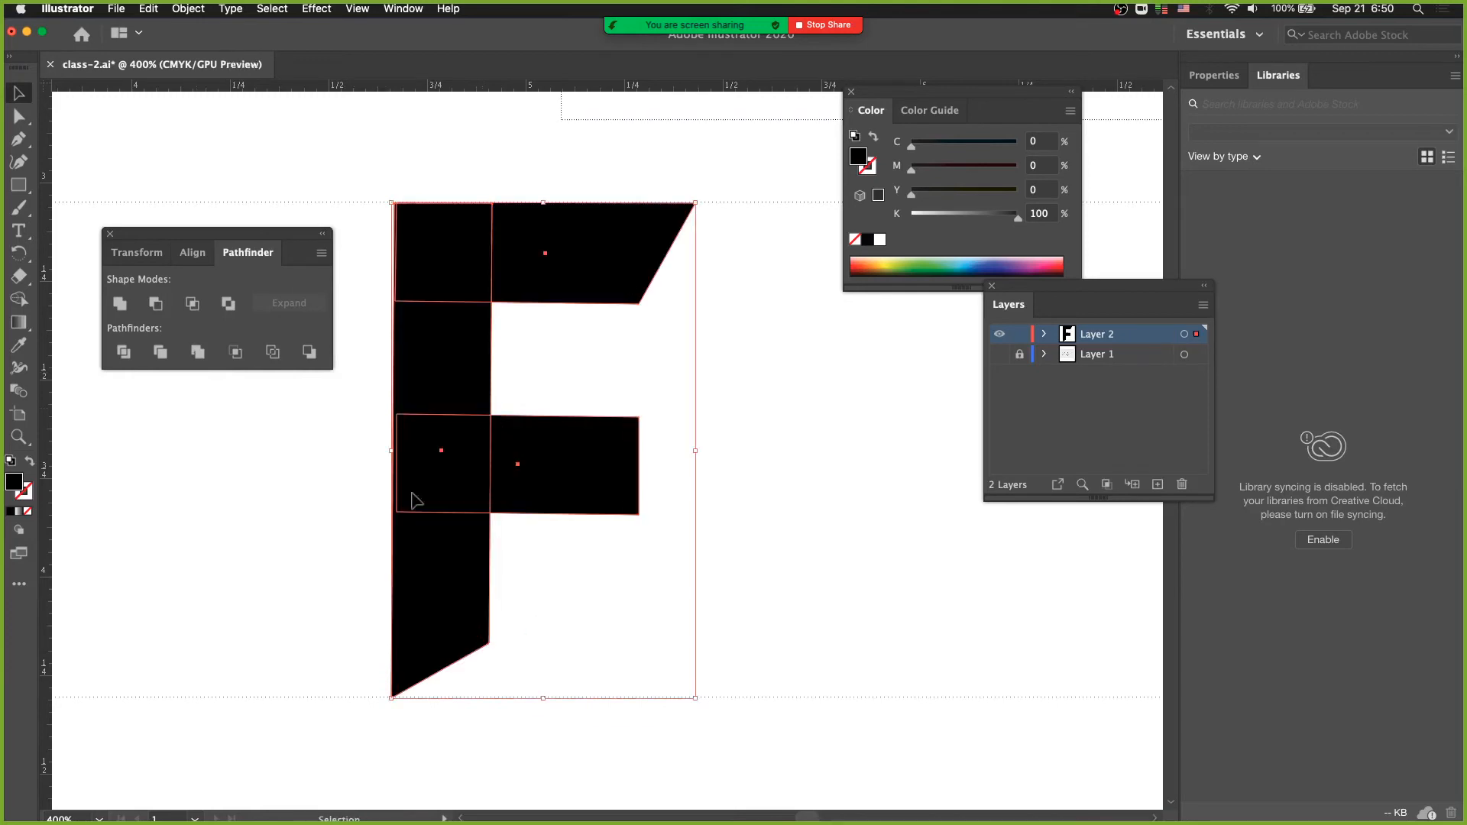
pyautogui.click(611, 210)
pyautogui.click(912, 262)
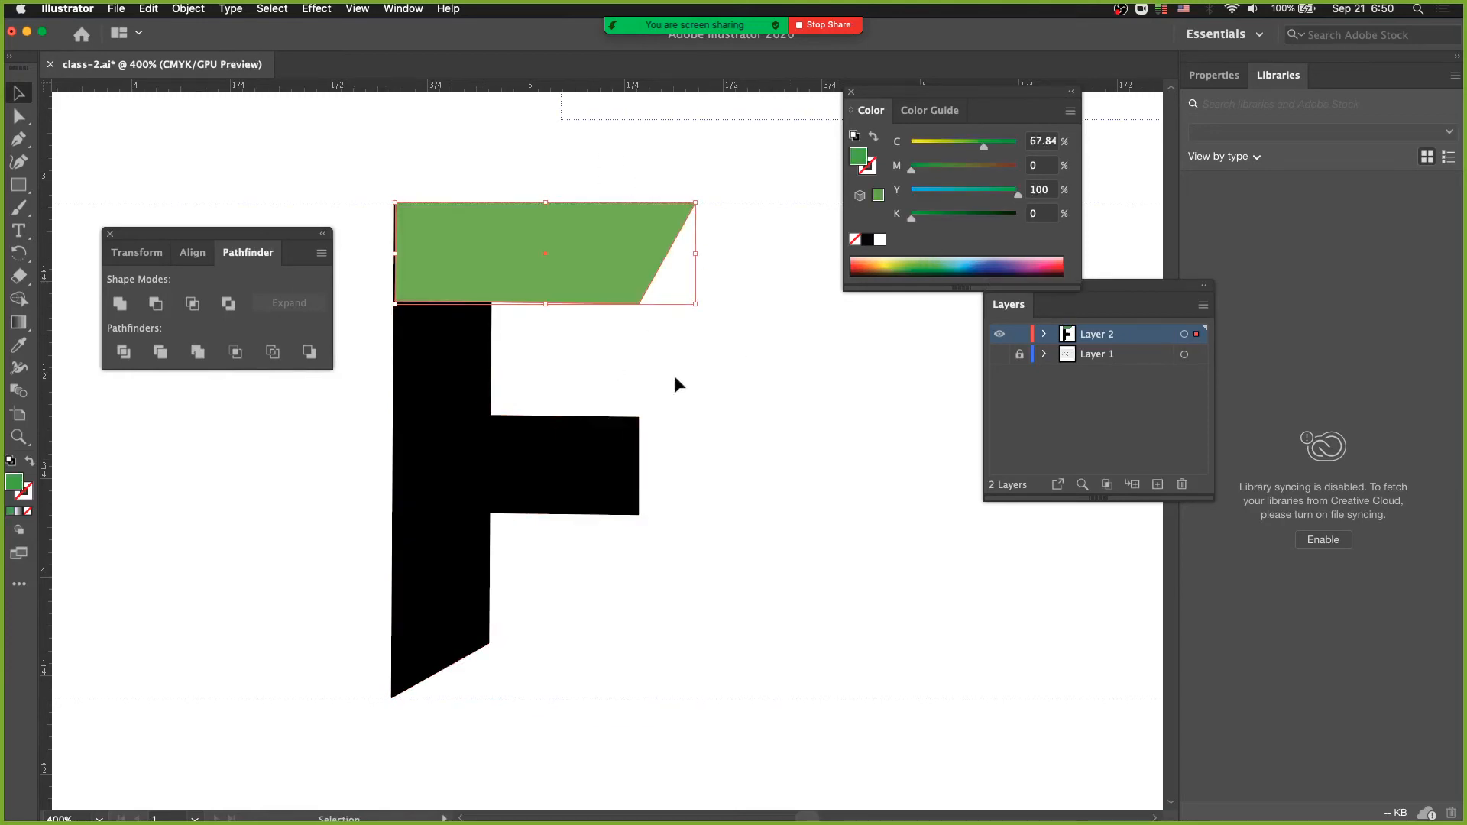
# - Recolour the F's middle bar yellow and its stem blue
pyautogui.click(622, 422)
pyautogui.click(891, 260)
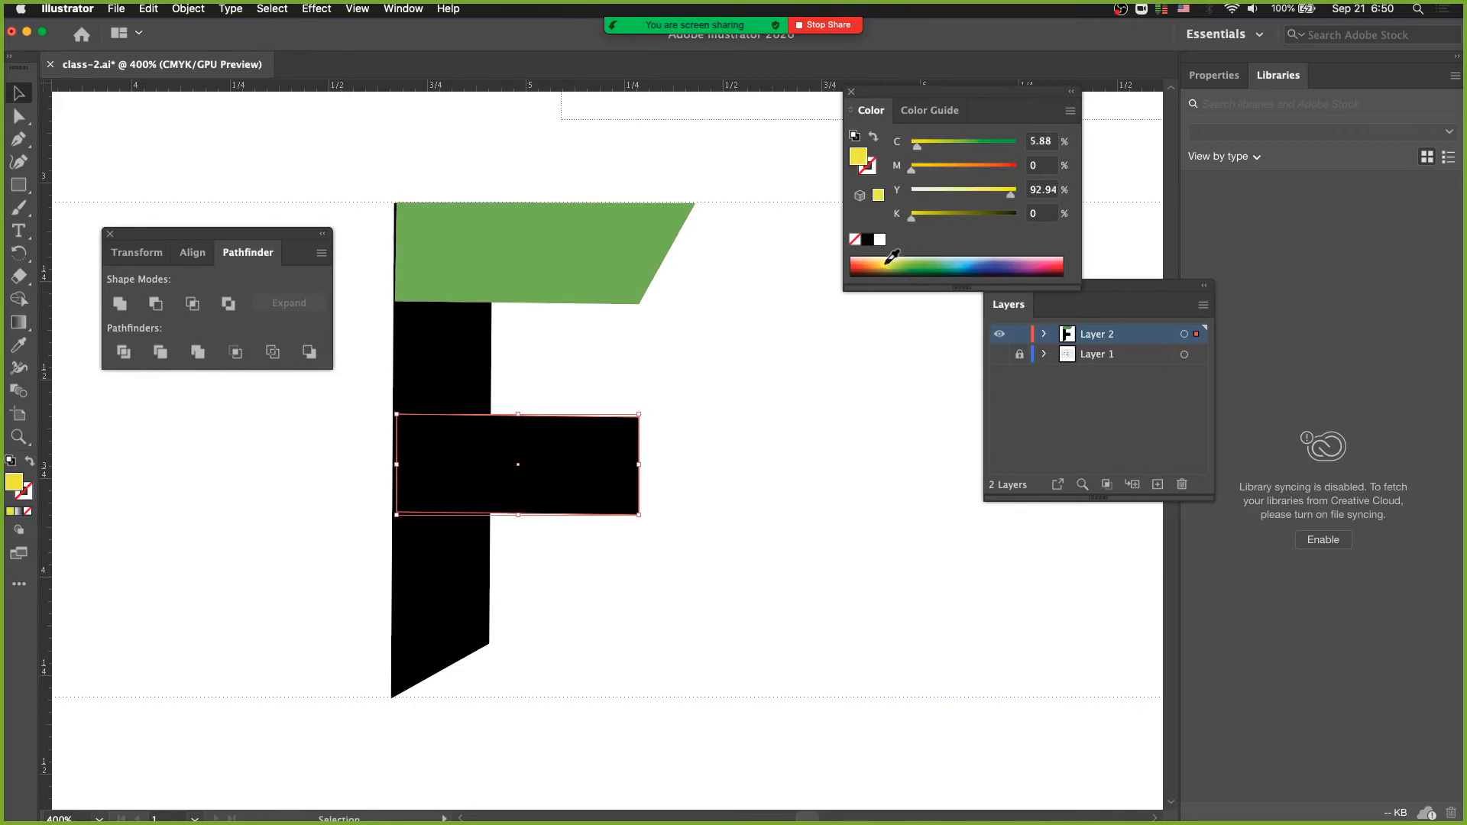
pyautogui.press('a')
pyautogui.moveTo(353, 348); pyautogui.dragTo(443, 376)
pyautogui.press('v')
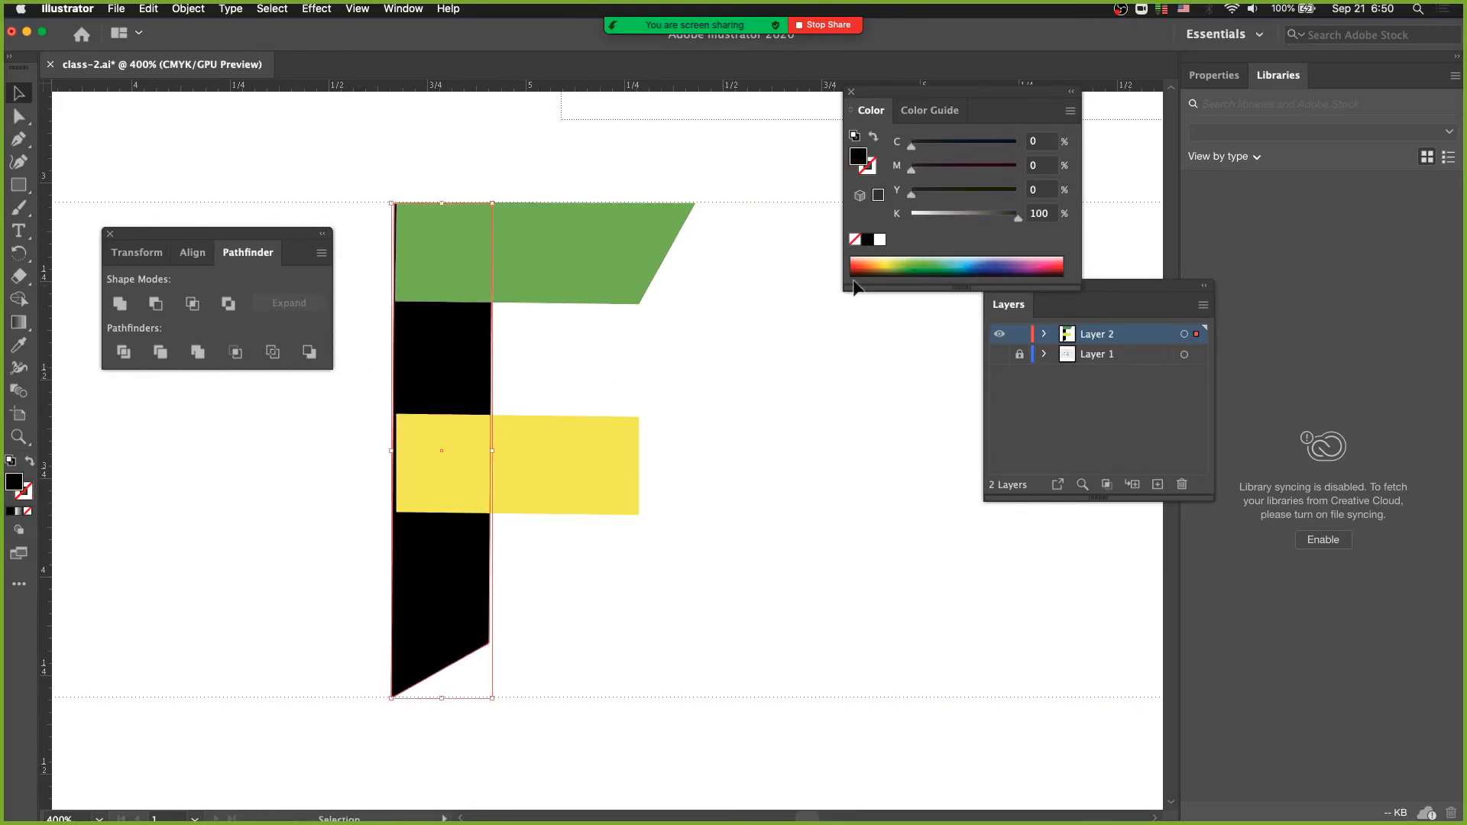
pyautogui.click(997, 261)
pyautogui.press('a')
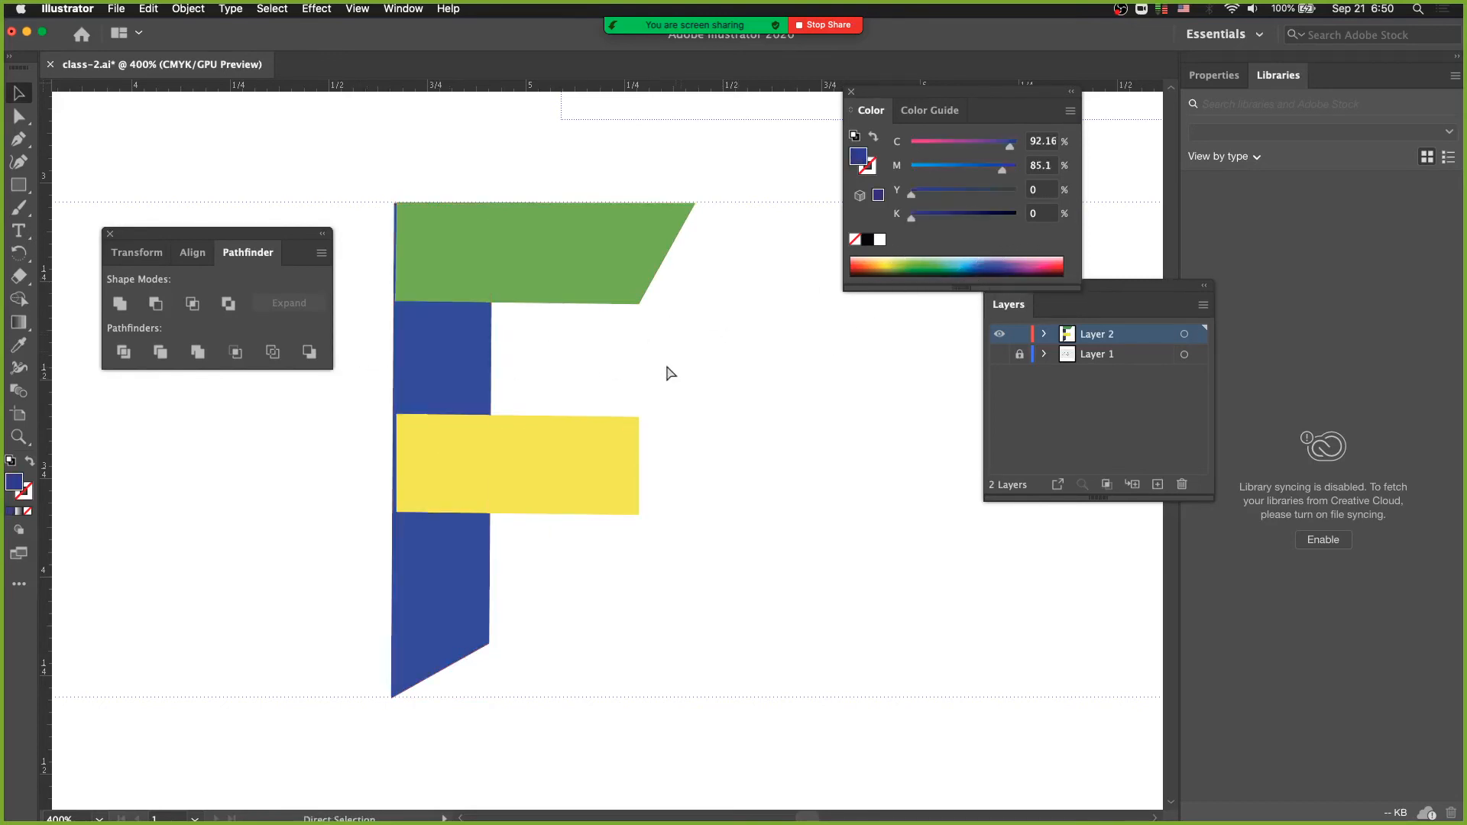
# - Apply Pathfinder Merge to the three coloured shapes and inspect the trimmed edges in Outline display
pyautogui.click(397, 243)
pyautogui.moveTo(363, 230); pyautogui.dragTo(557, 495)
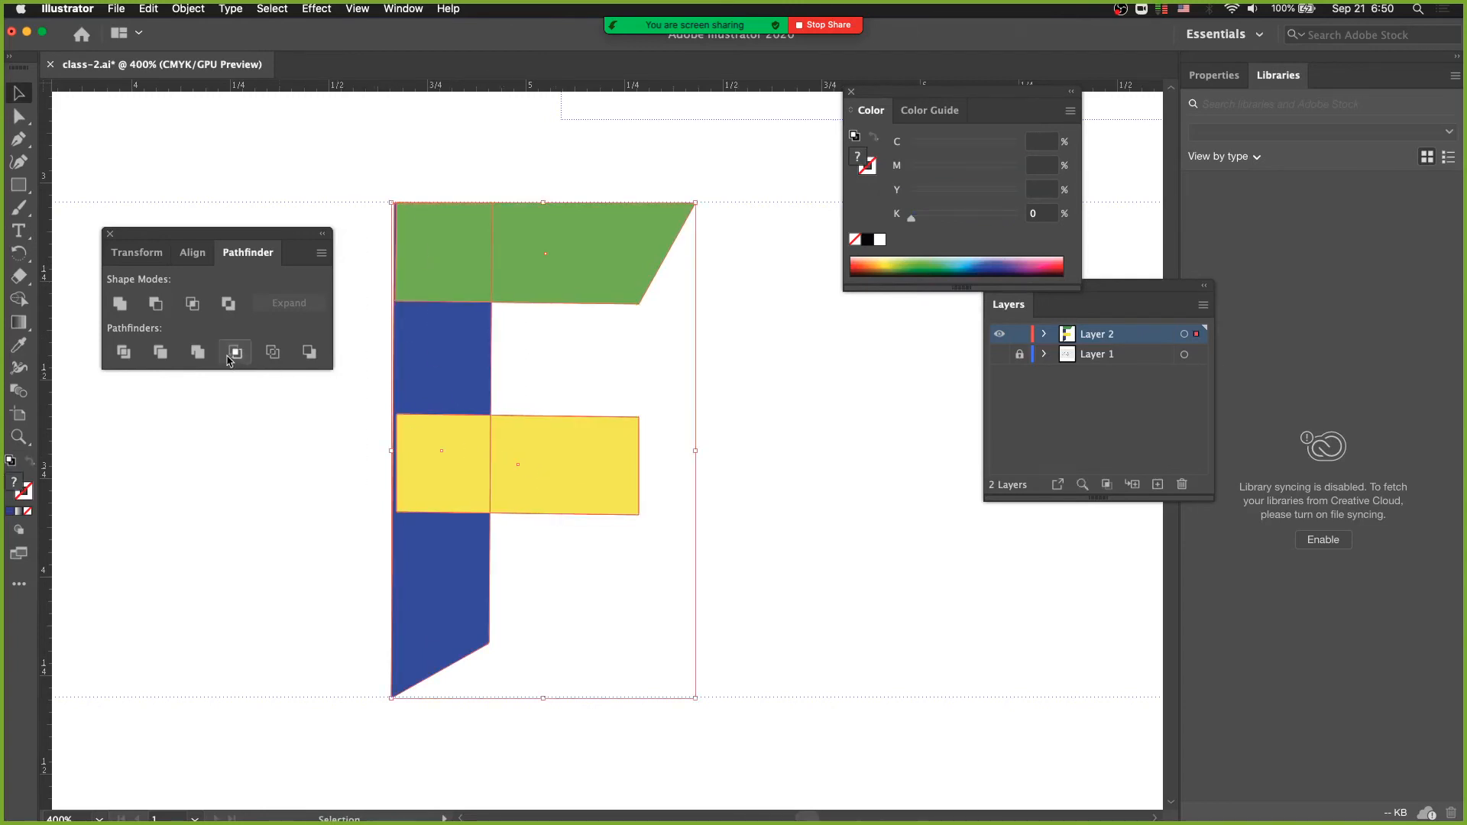
pyautogui.click(200, 356)
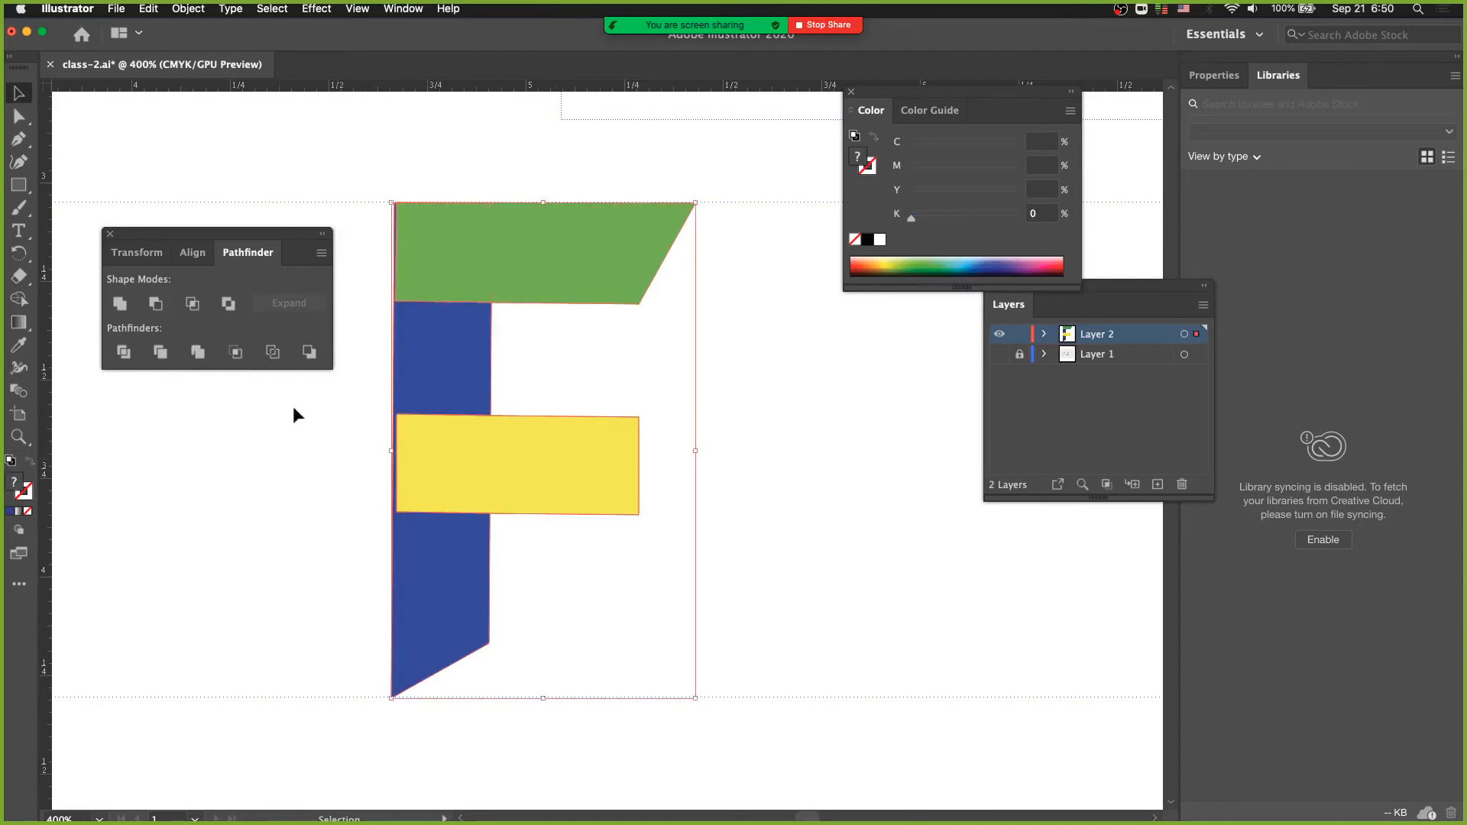
pyautogui.press('a')
pyautogui.press('super+y')
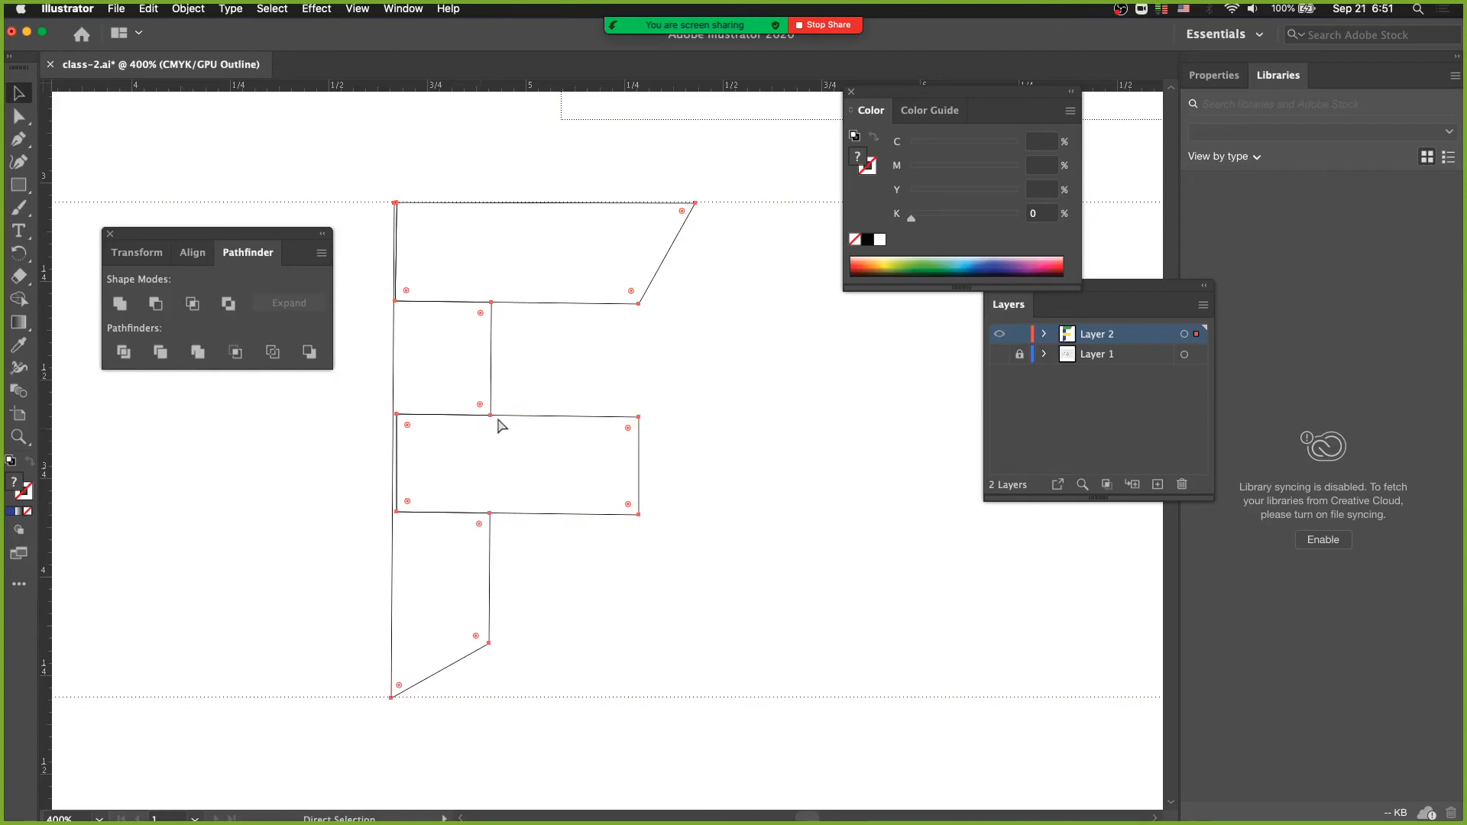
pyautogui.click(543, 372)
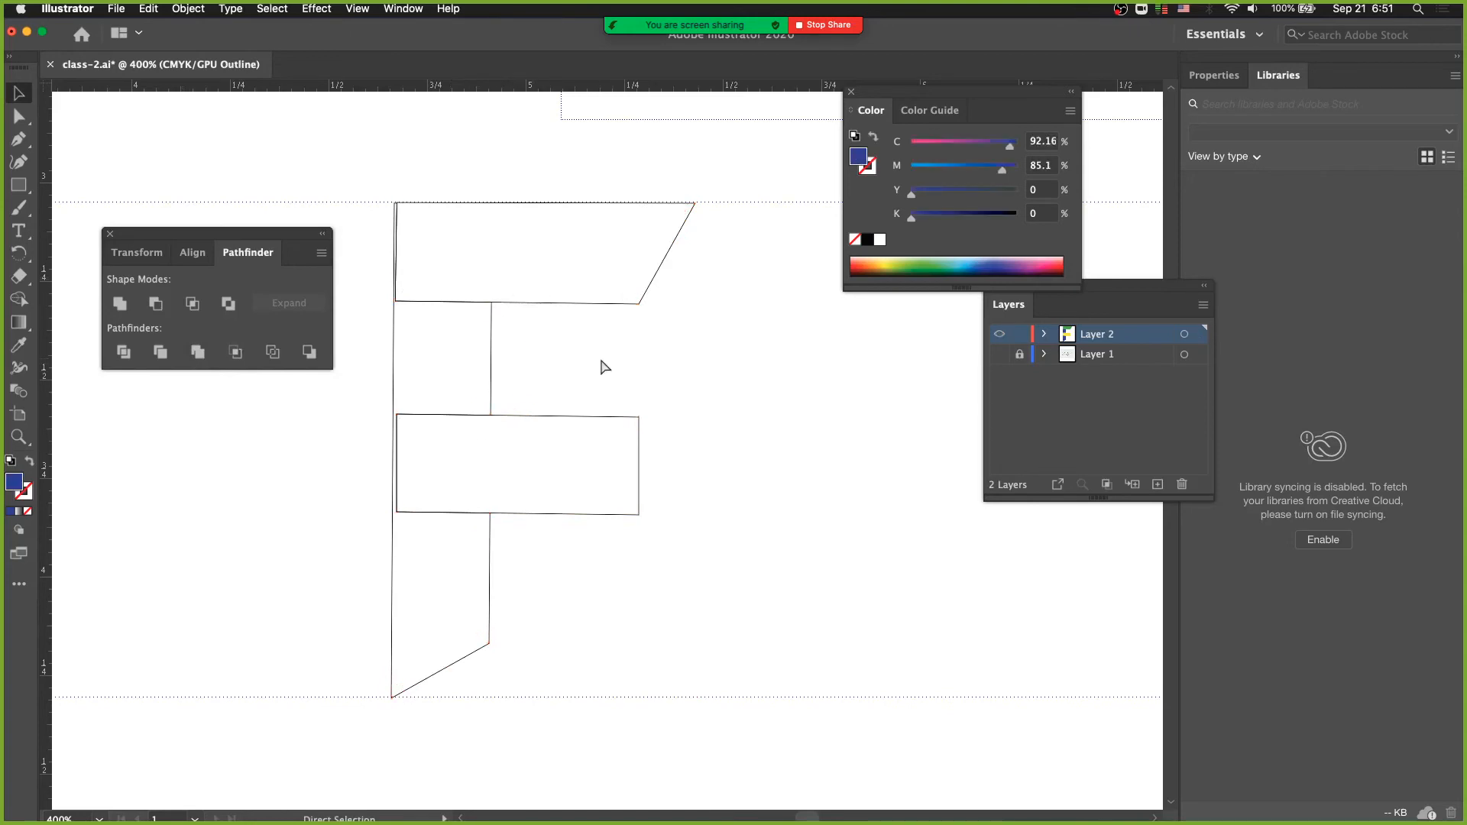
# - Return to filled display and pull the green, blue and yellow pieces apart to inspect the cut stem
pyautogui.press('v')
pyautogui.press('super+y')
pyautogui.moveTo(515, 268); pyautogui.dragTo(492, 403)
pyautogui.click(537, 367)
pyautogui.press('a')
pyautogui.moveTo(672, 507); pyautogui.dragTo(798, 526)
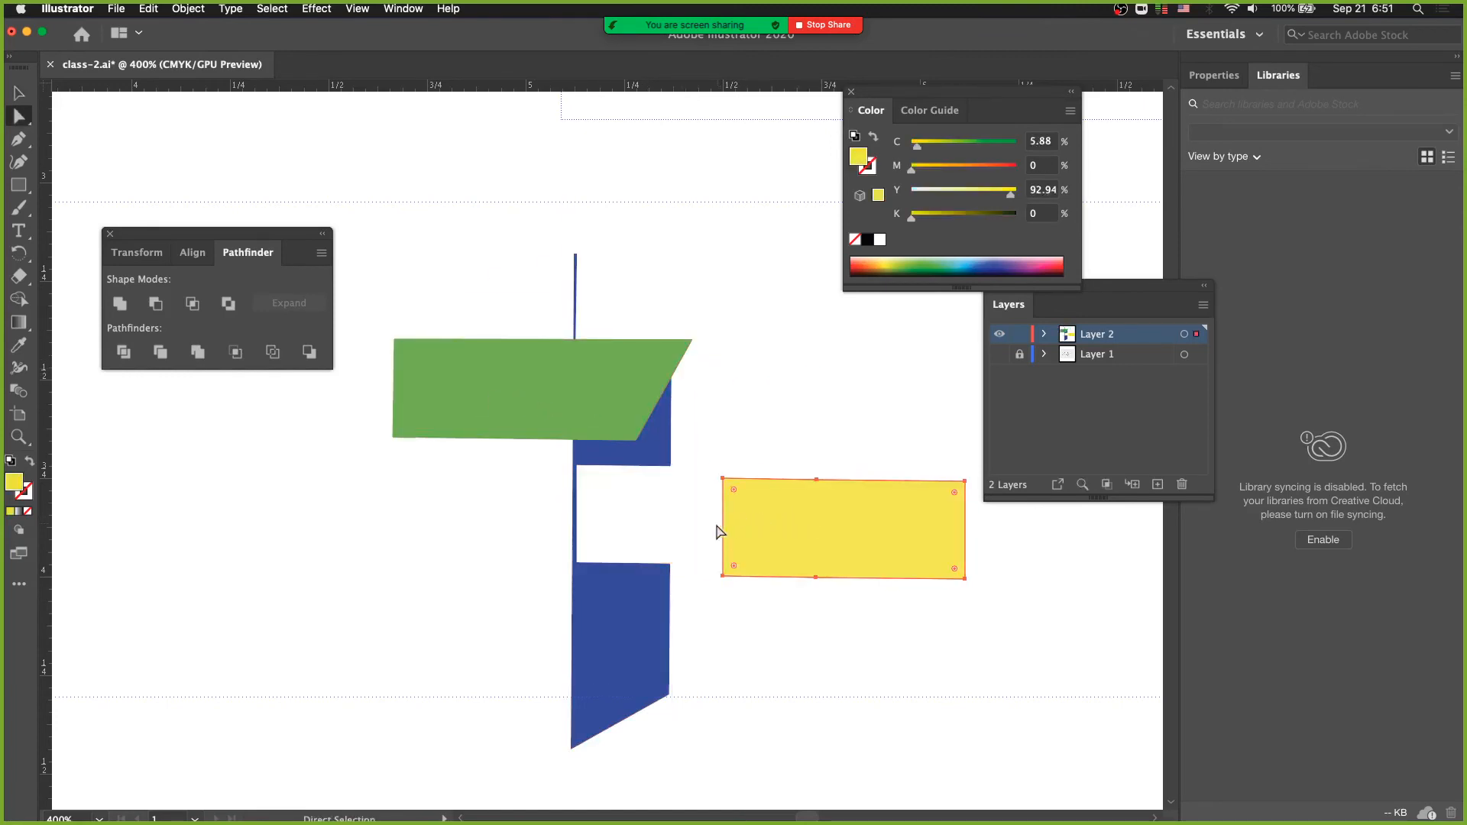
# - Undo the piece moves and the Merge, restoring the complete overlapping stem and bars
pyautogui.press('v')
pyautogui.press('super+z')
pyautogui.press('super+z')
pyautogui.press('super+z')
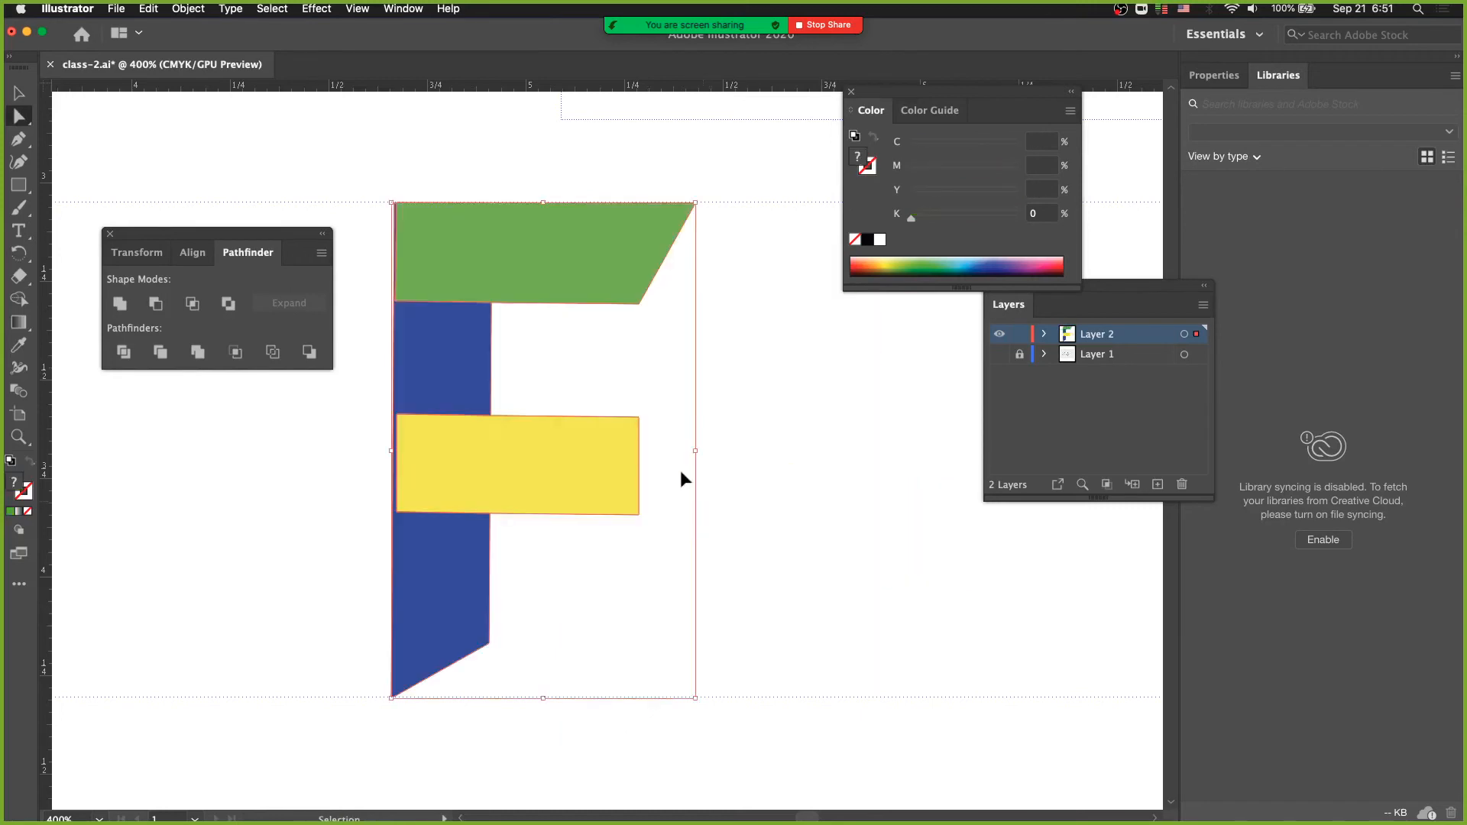
pyautogui.click(449, 297)
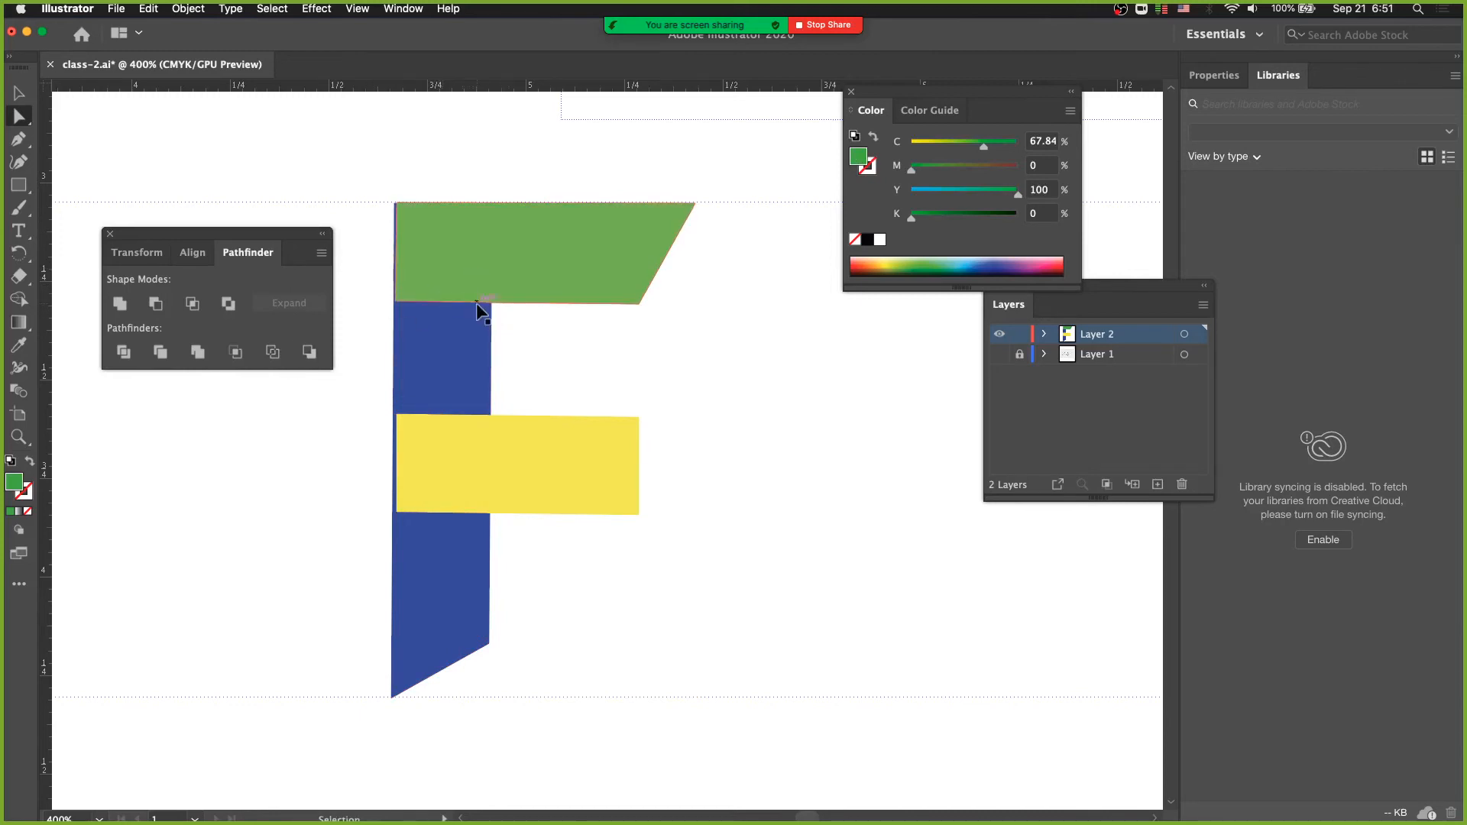
pyautogui.press('super+y')
pyautogui.press('super+y')
pyautogui.press('super+a')
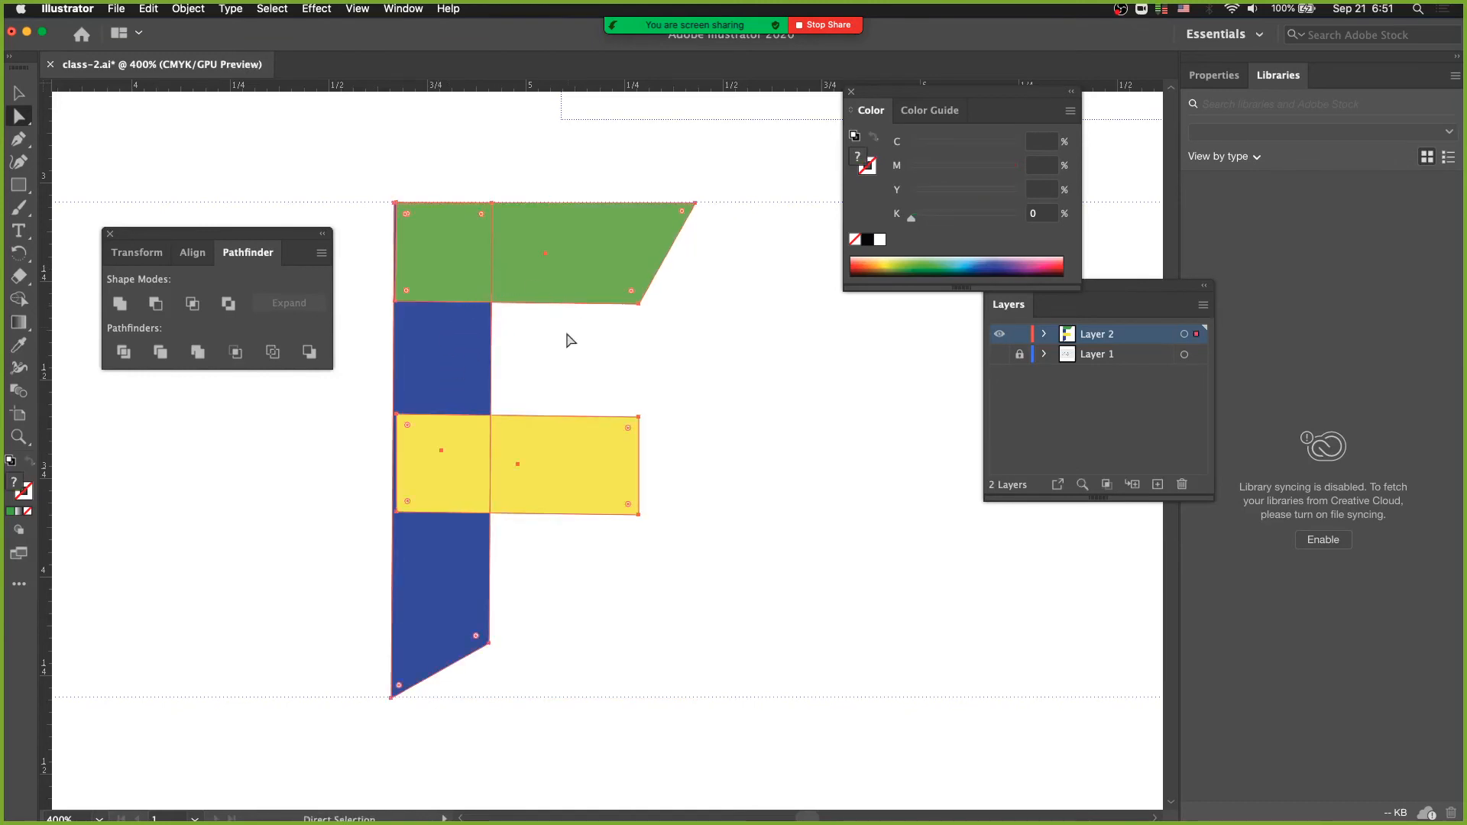
# - Shift the green bar down and to the right so it partly overlaps the stem, and apply Pathfinder Merge to all three shapes
pyautogui.click(569, 364)
pyautogui.moveTo(560, 287)
pyautogui.mouseDown()
pyautogui.moveTo(653, 278)
pyautogui.moveTo(673, 333)
pyautogui.moveTo(538, 304)
pyautogui.mouseUp()
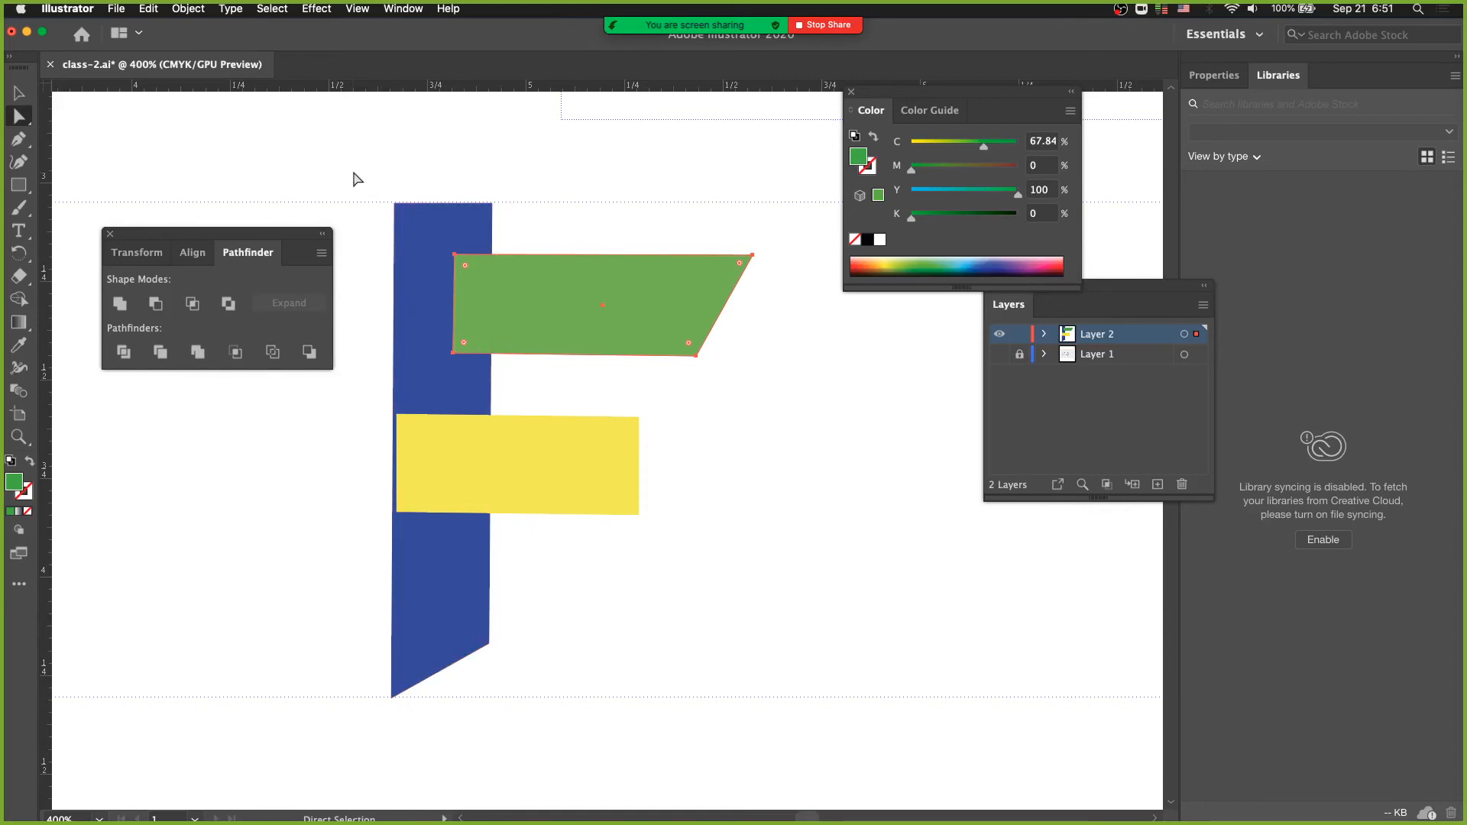
pyautogui.moveTo(354, 162); pyautogui.dragTo(823, 780)
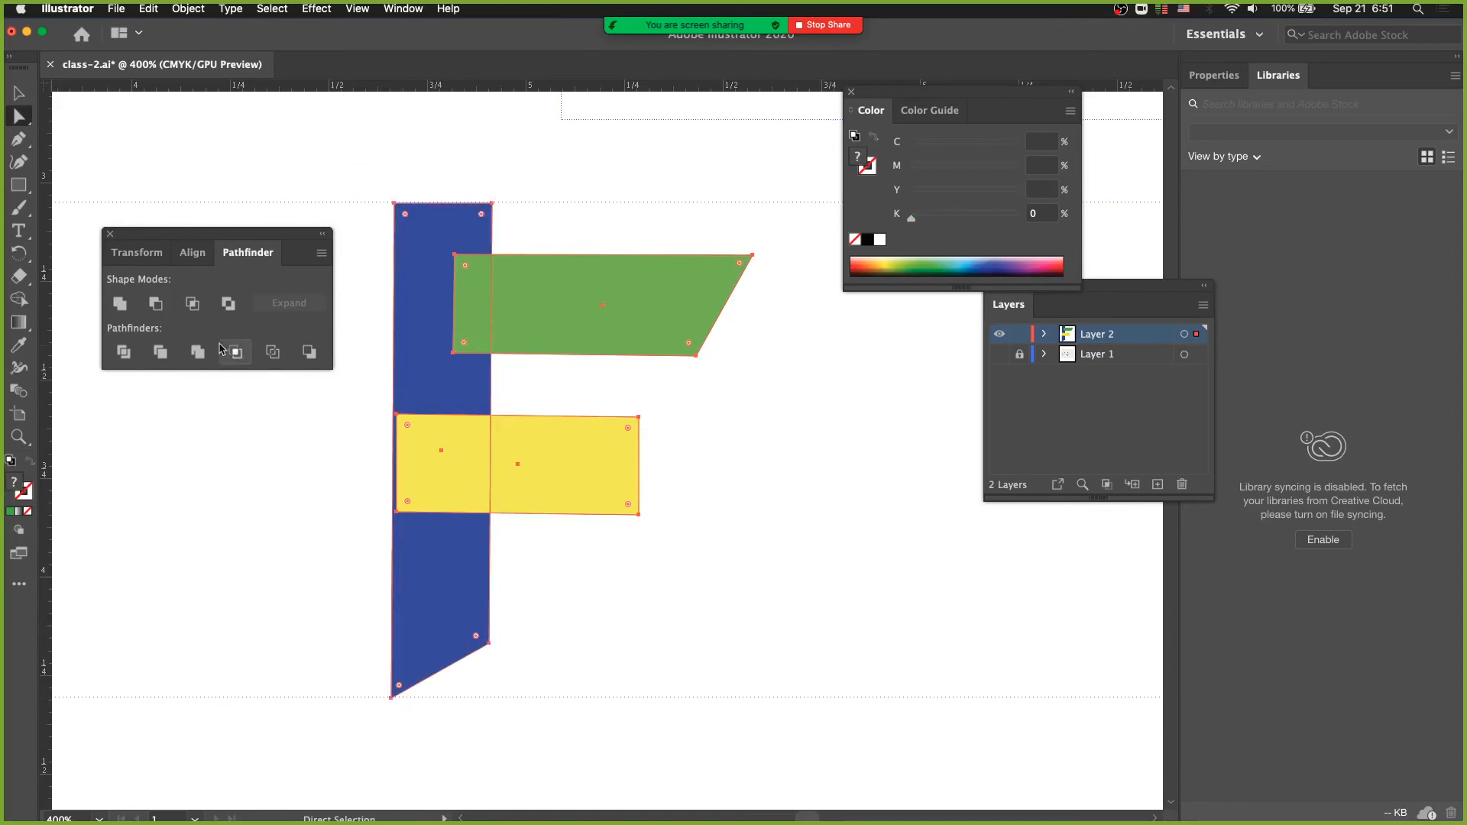
pyautogui.click(197, 357)
pyautogui.click(550, 401)
pyautogui.click(534, 332)
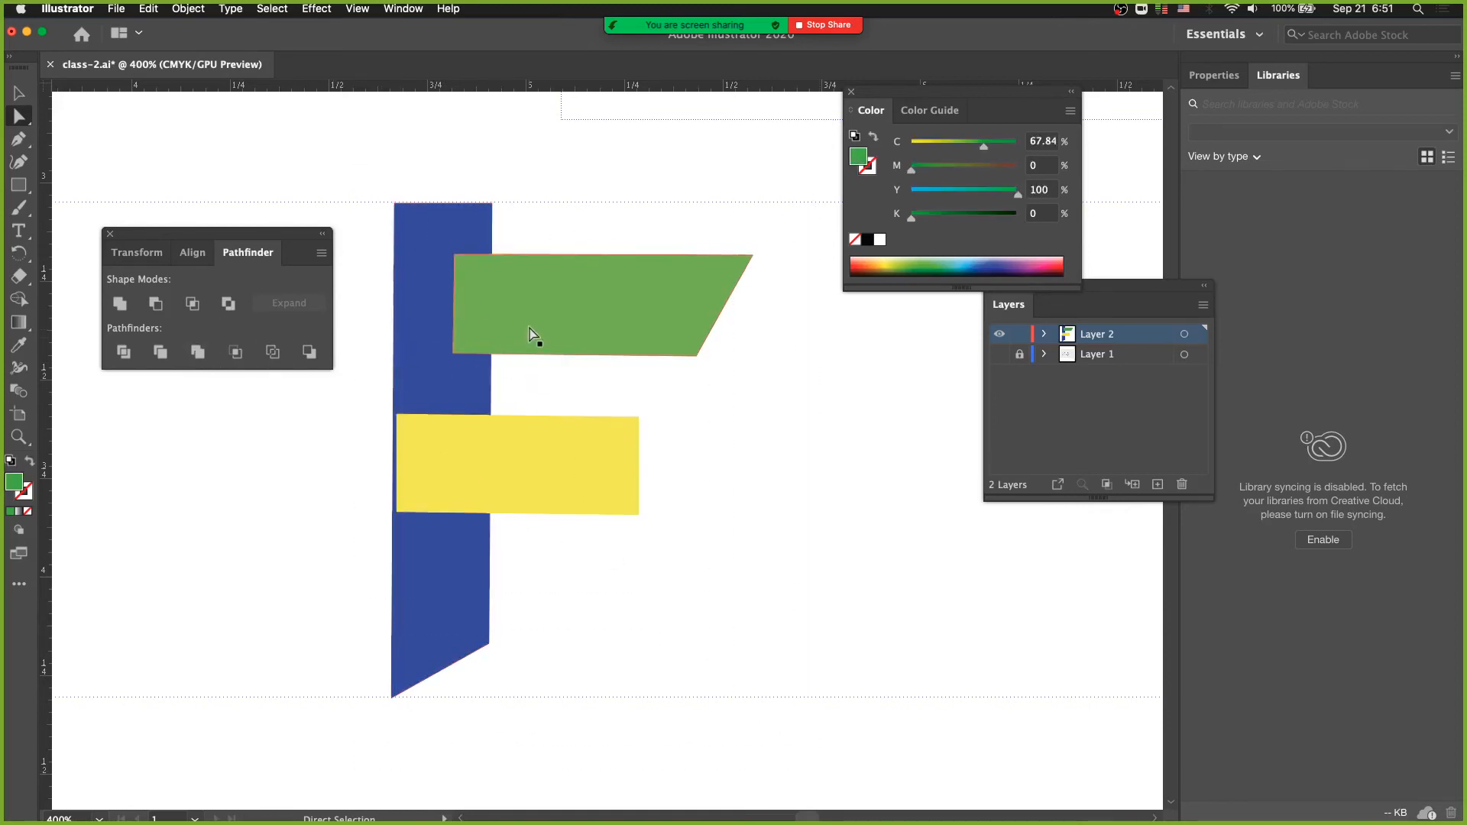
# - Pull the green bar away from the stem to inspect the cut, and undo the move
pyautogui.moveTo(530, 314); pyautogui.dragTo(640, 331)
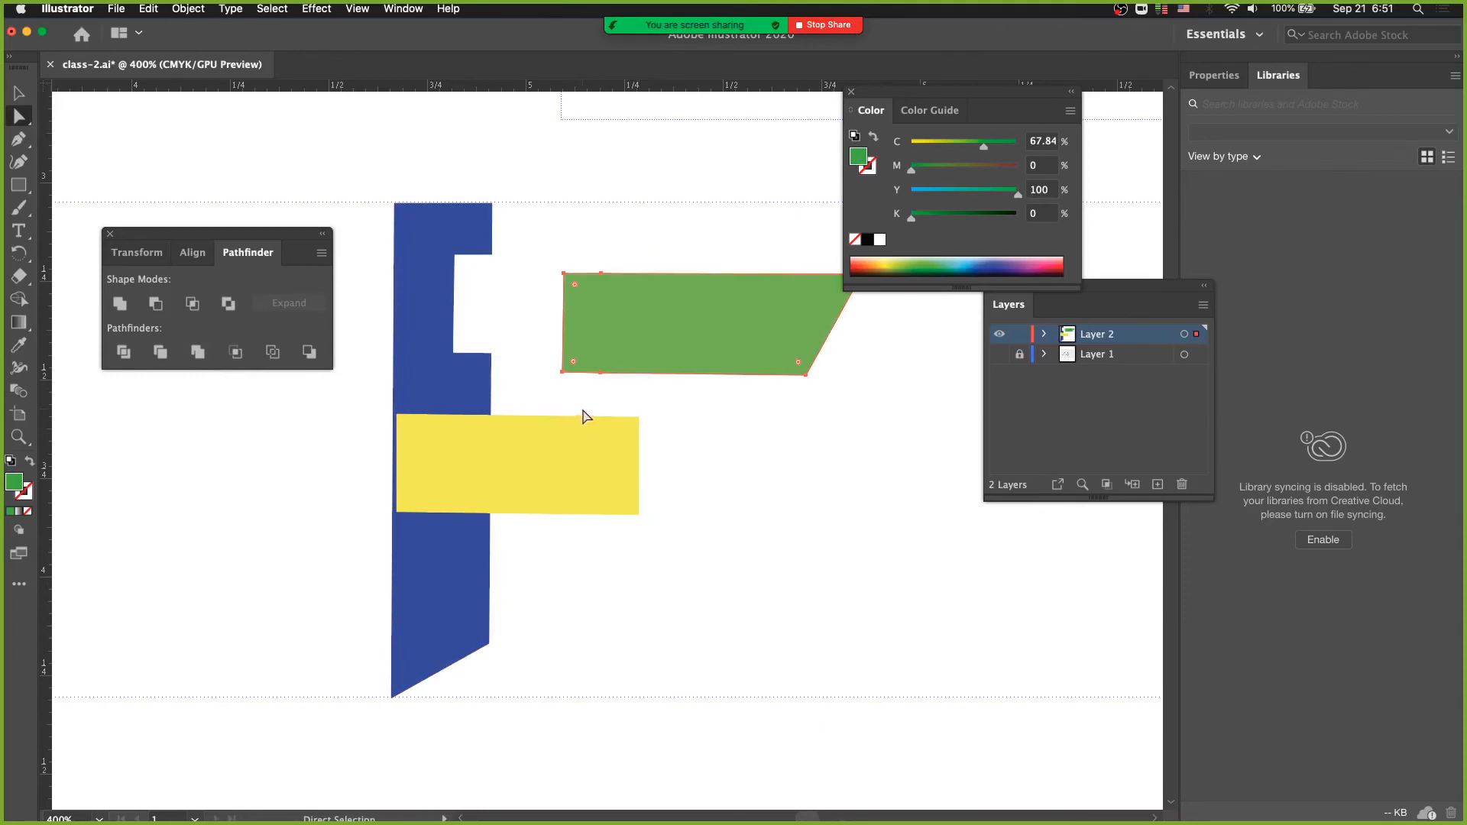
pyautogui.press('v')
pyautogui.press('super+z')
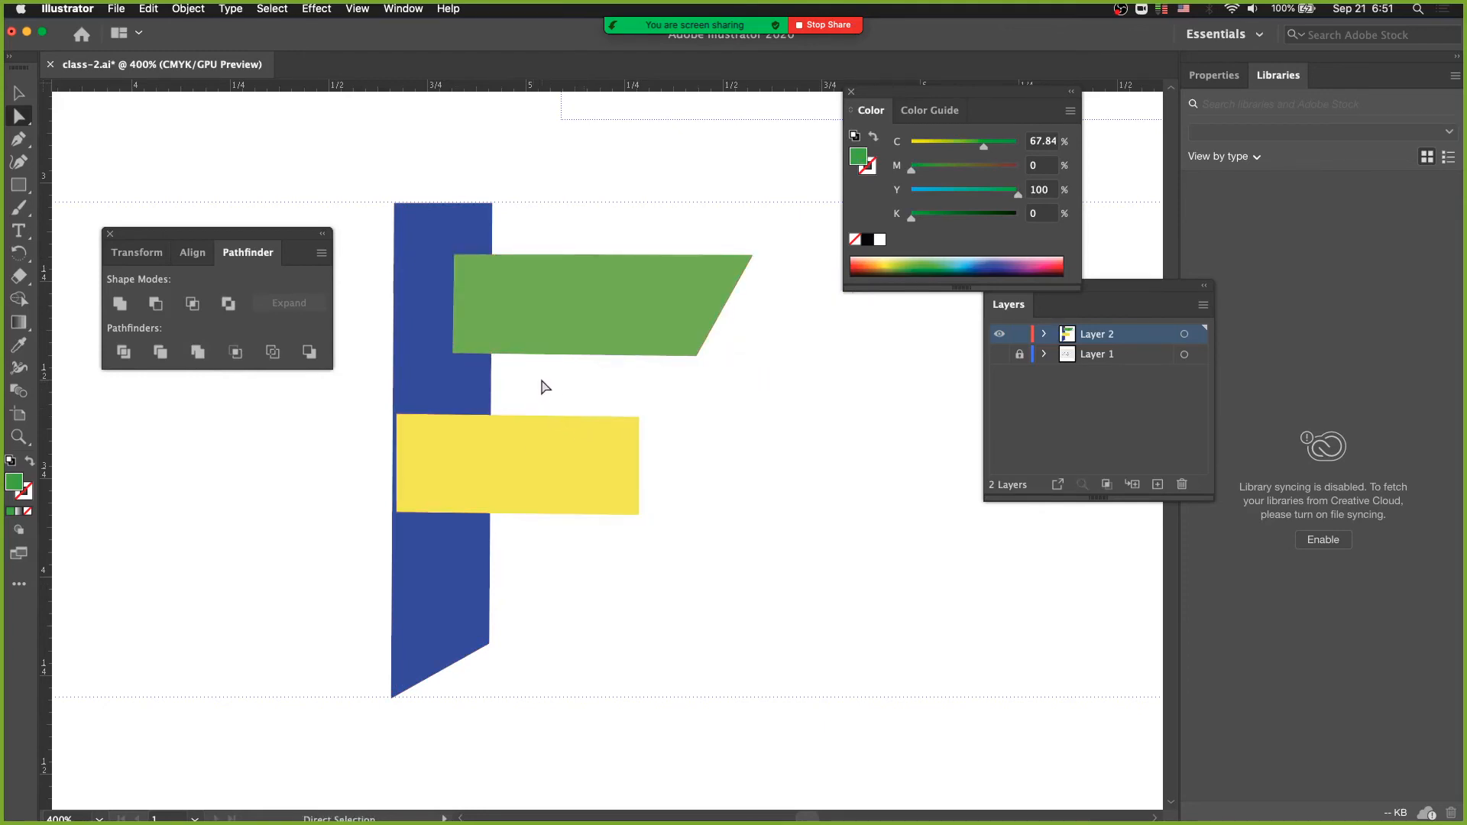
# - Undo the Merge, the green bar's shift and the colour fills, back to the three overlapping black shapes
pyautogui.press('super+z')
pyautogui.press('super+z')
pyautogui.press('super+z')
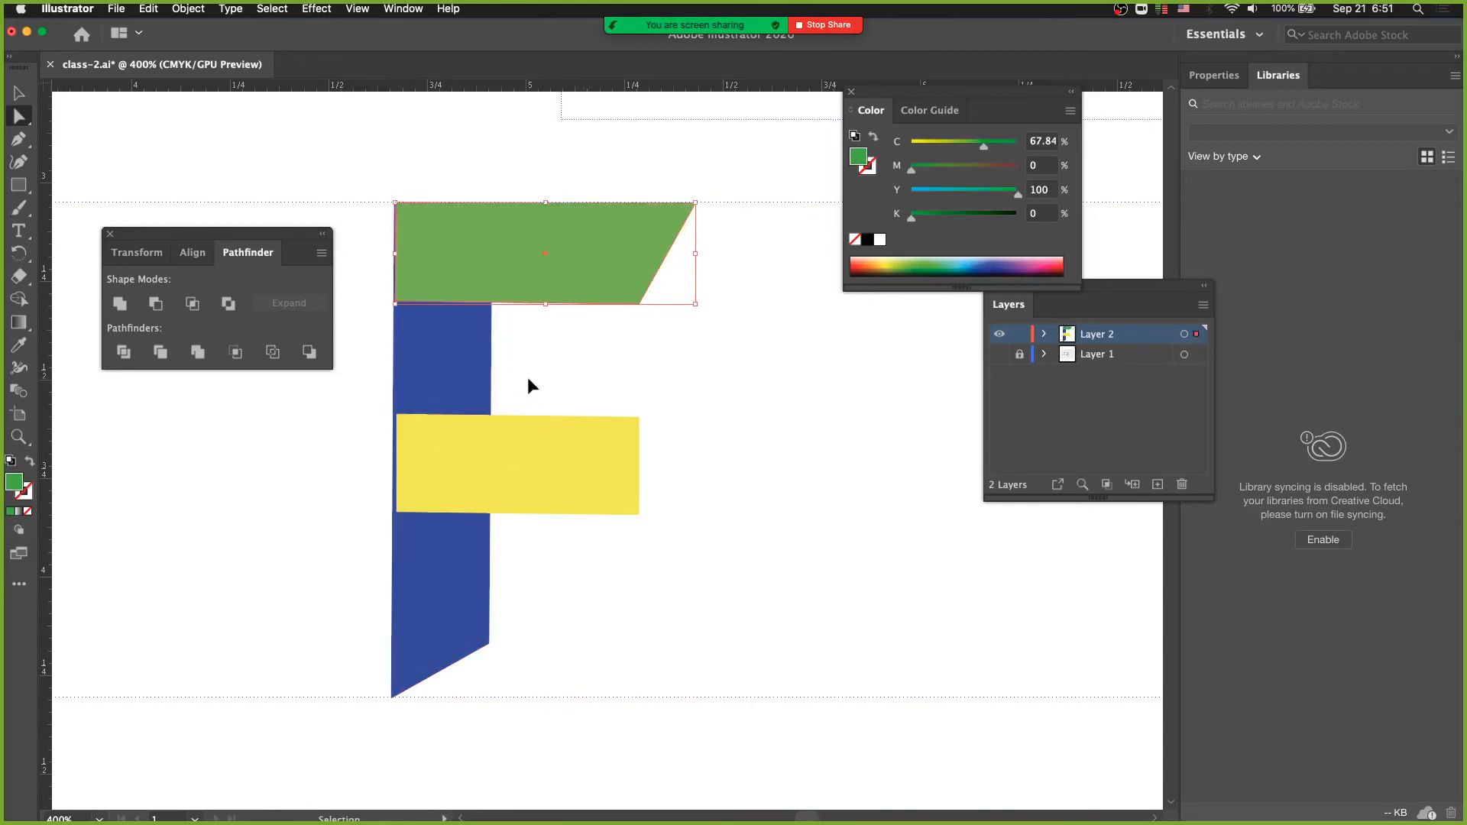
pyautogui.press('super+z')
pyautogui.press('super+z')
pyautogui.press('super+z')
pyautogui.press('super+z')
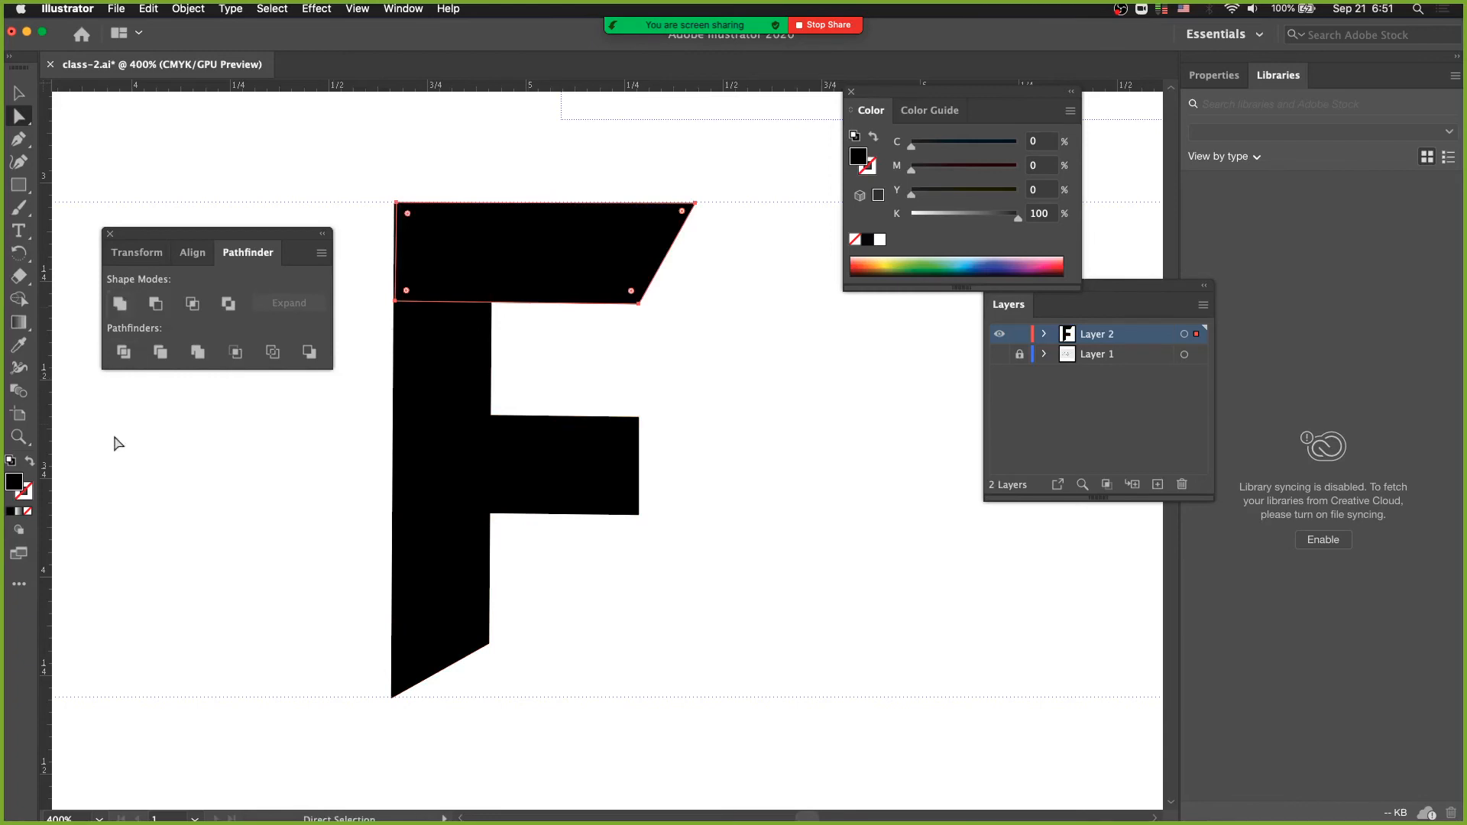
# - Unite the black stem and both bars into a single F shape and switch to Outline display
pyautogui.moveTo(351, 159); pyautogui.dragTo(734, 766)
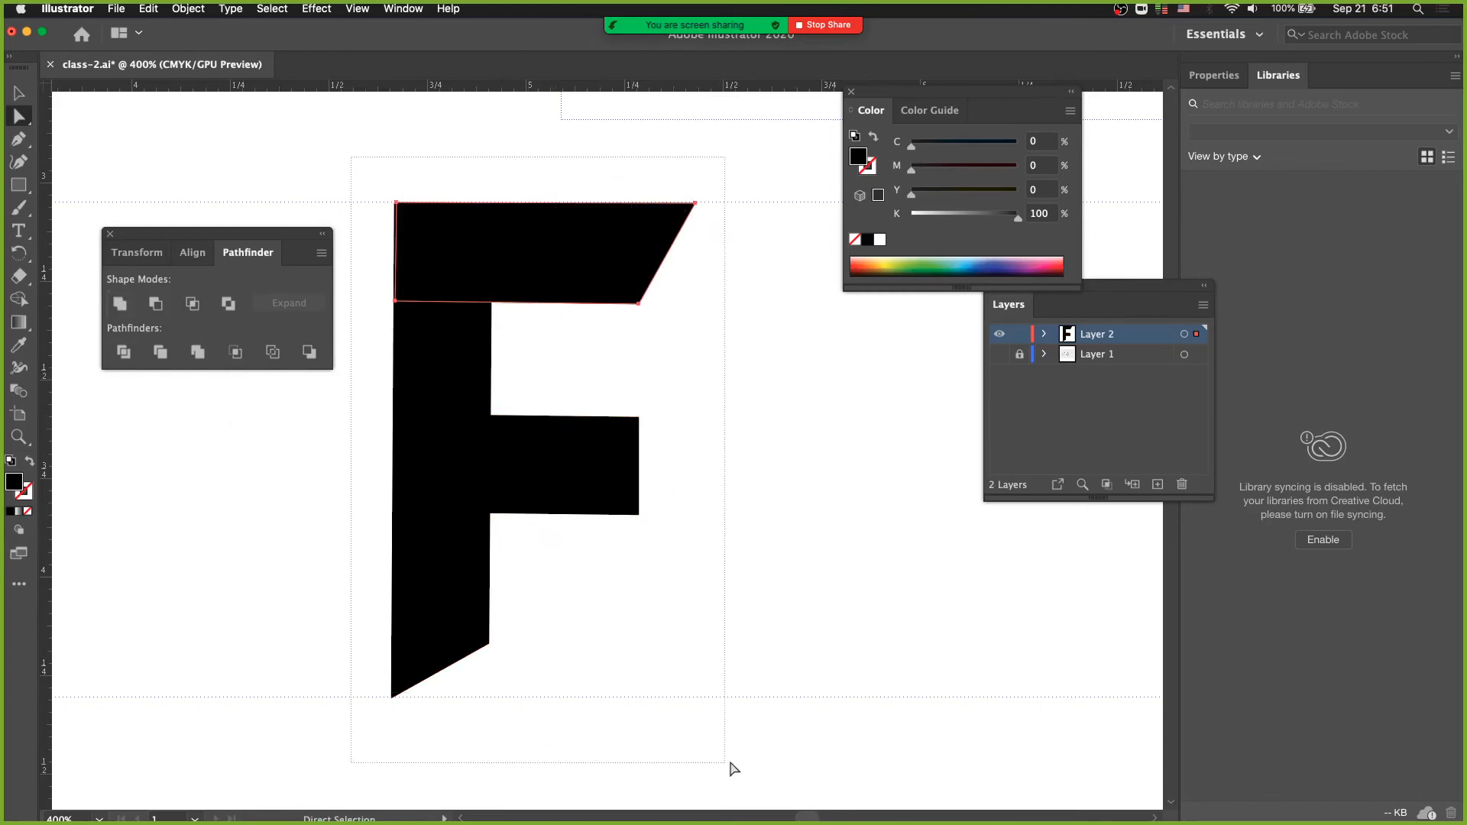
pyautogui.click(120, 303)
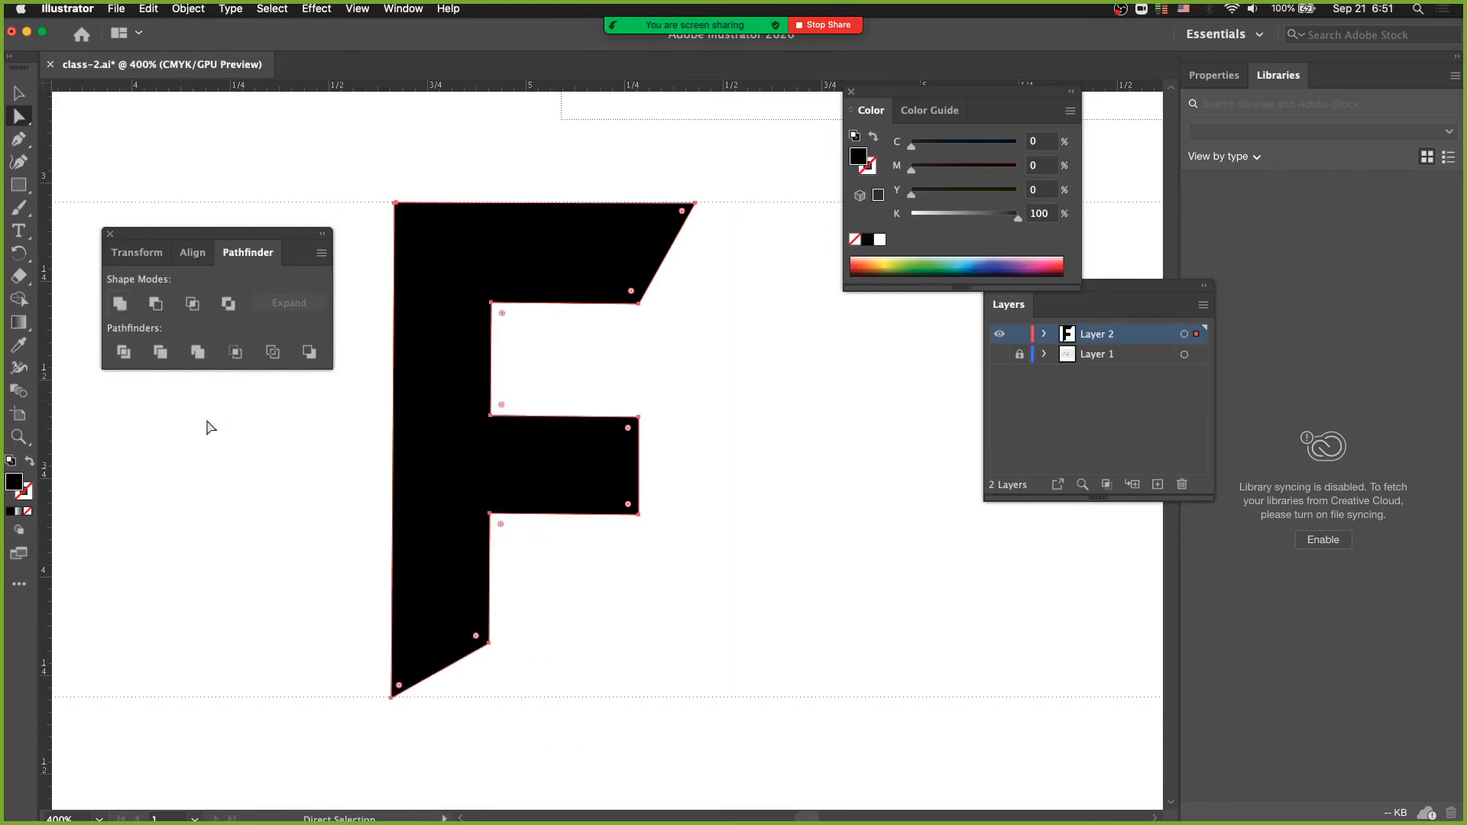
pyautogui.click(285, 484)
pyautogui.press('super+y')
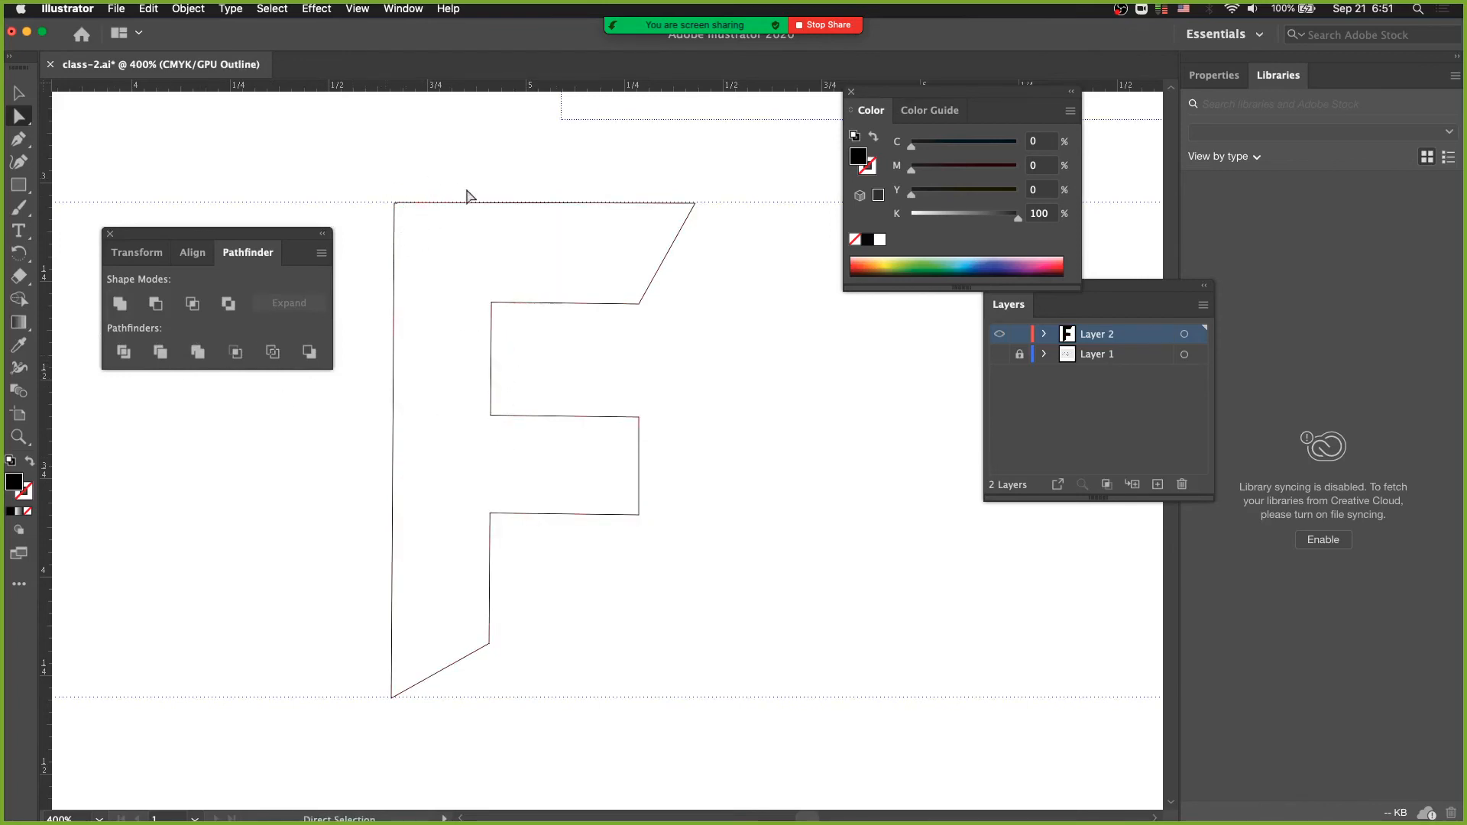
# - Delete the stray anchor points that form the small notch at the F's upper-left corner
pyautogui.press('super+space')
pyautogui.moveTo(391, 206); pyautogui.dragTo(572, 313)
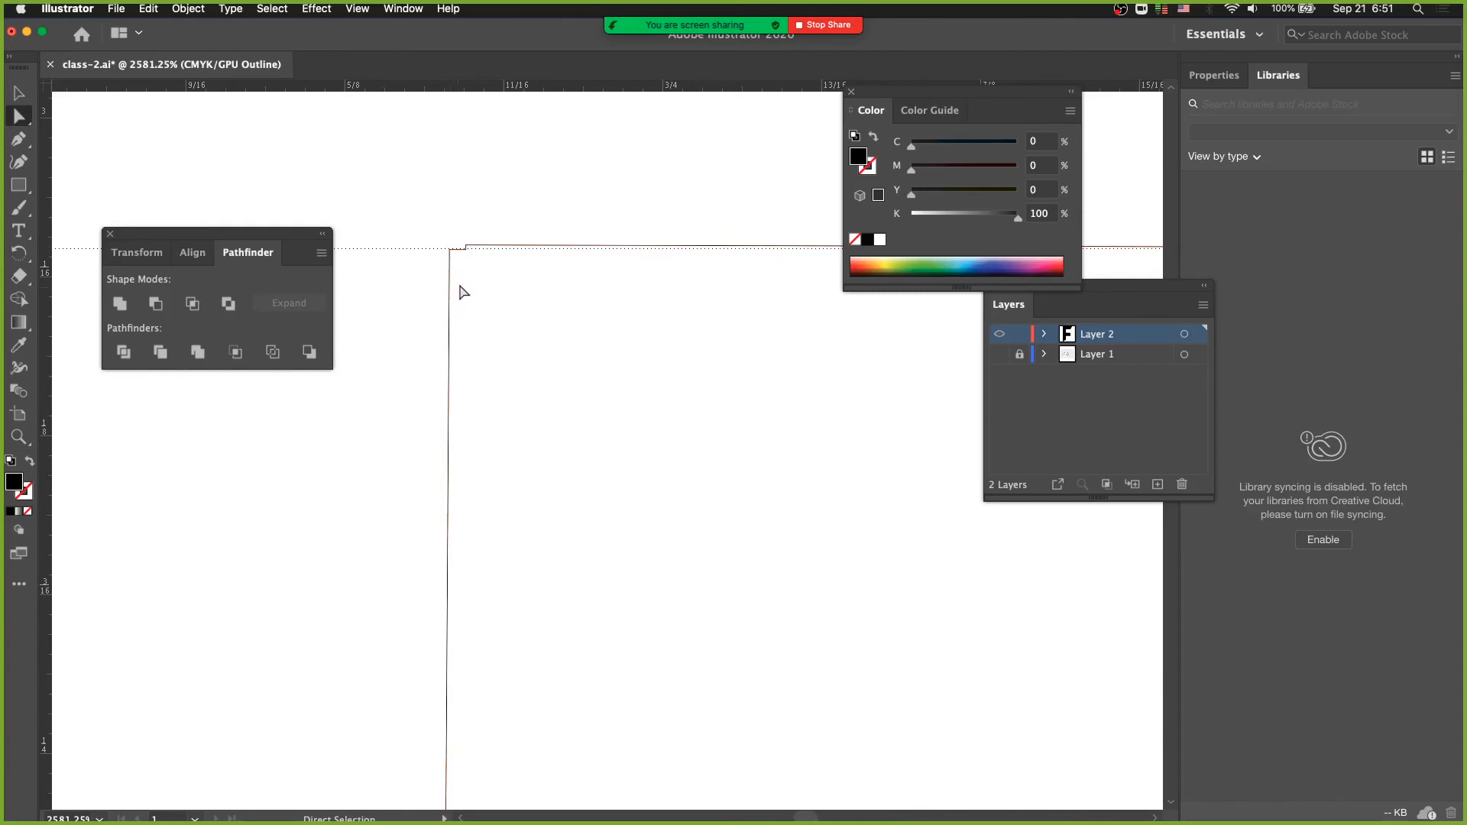
pyautogui.moveTo(452, 236); pyautogui.dragTo(634, 357)
pyautogui.moveTo(533, 293); pyautogui.dragTo(559, 337)
pyautogui.keyDown('alt'); pyautogui.keyDown('super'); pyautogui.click(571, 388); pyautogui.keyUp('super'); pyautogui.keyUp('alt')
pyautogui.keyDown('alt'); pyautogui.keyDown('super'); pyautogui.click(571, 389); pyautogui.keyUp('super'); pyautogui.keyUp('alt')
pyautogui.keyDown('alt'); pyautogui.keyDown('super'); pyautogui.click(573, 390); pyautogui.keyUp('super'); pyautogui.keyUp('alt')
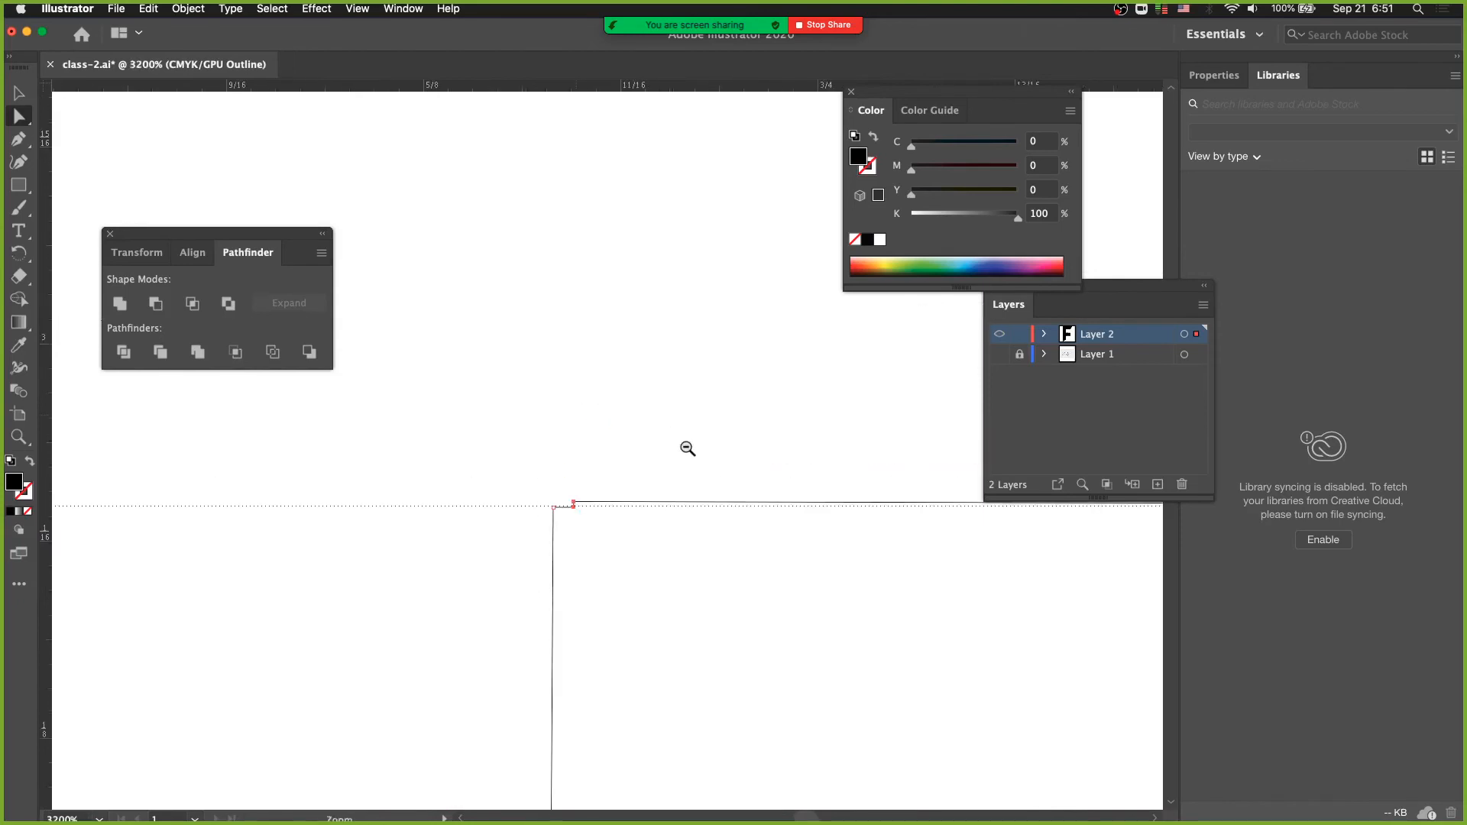
pyautogui.moveTo(741, 522); pyautogui.dragTo(434, 455)
pyautogui.keyDown('alt'); pyautogui.keyDown('super'); pyautogui.click(557, 500); pyautogui.keyUp('super'); pyautogui.keyUp('alt')
pyautogui.keyDown('alt'); pyautogui.keyDown('super'); pyautogui.click(557, 500); pyautogui.keyUp('super'); pyautogui.keyUp('alt')
pyautogui.keyDown('alt'); pyautogui.keyDown('super'); pyautogui.click(558, 500); pyautogui.keyUp('super'); pyautogui.keyUp('alt')
pyautogui.moveTo(817, 446); pyautogui.dragTo(351, 576)
pyautogui.keyDown('alt'); pyautogui.keyDown('super'); pyautogui.click(391, 552); pyautogui.keyUp('super'); pyautogui.keyUp('alt')
pyautogui.moveTo(462, 518); pyautogui.dragTo(301, 540)
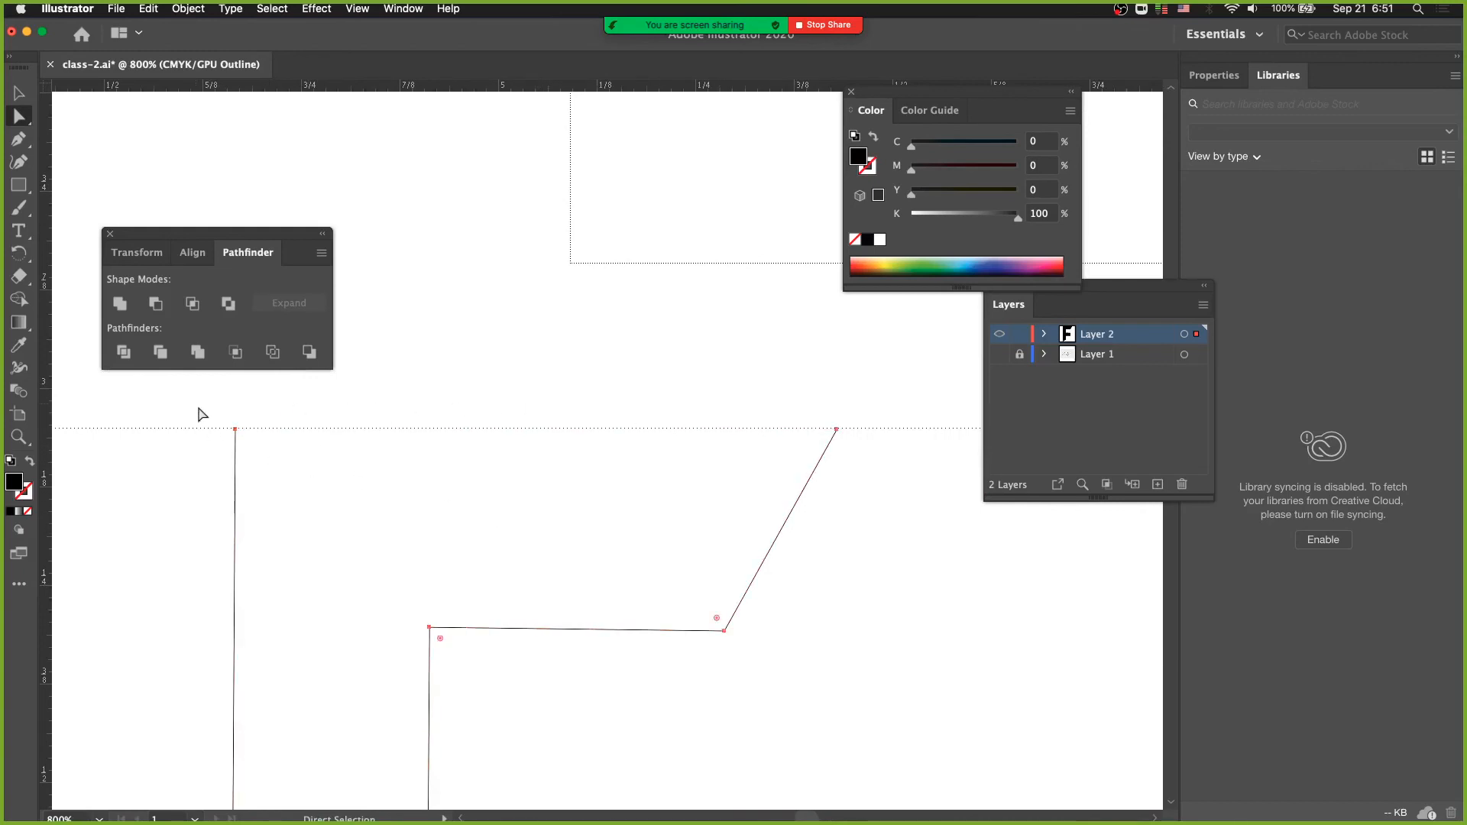
# - Join the two open end points along the top of the F with a straight edge and deselect the path
pyautogui.moveTo(200, 412); pyautogui.dragTo(924, 452)
pyautogui.hotkey('ctrl', 'j')
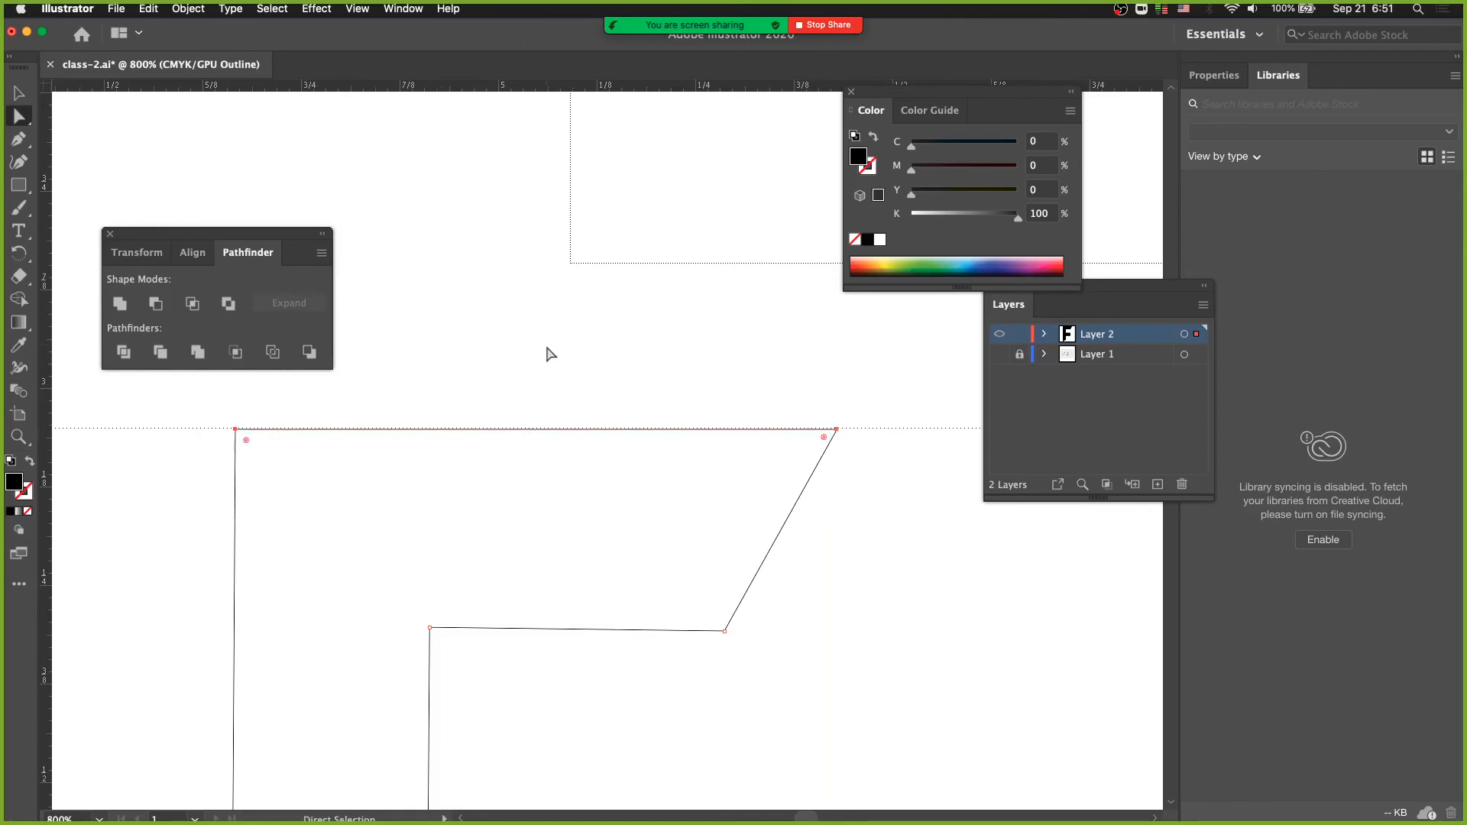
pyautogui.click(440, 467)
# - Reselect the F's two upper corner anchors and look up where the path Join command is found
pyautogui.click(187, 9)
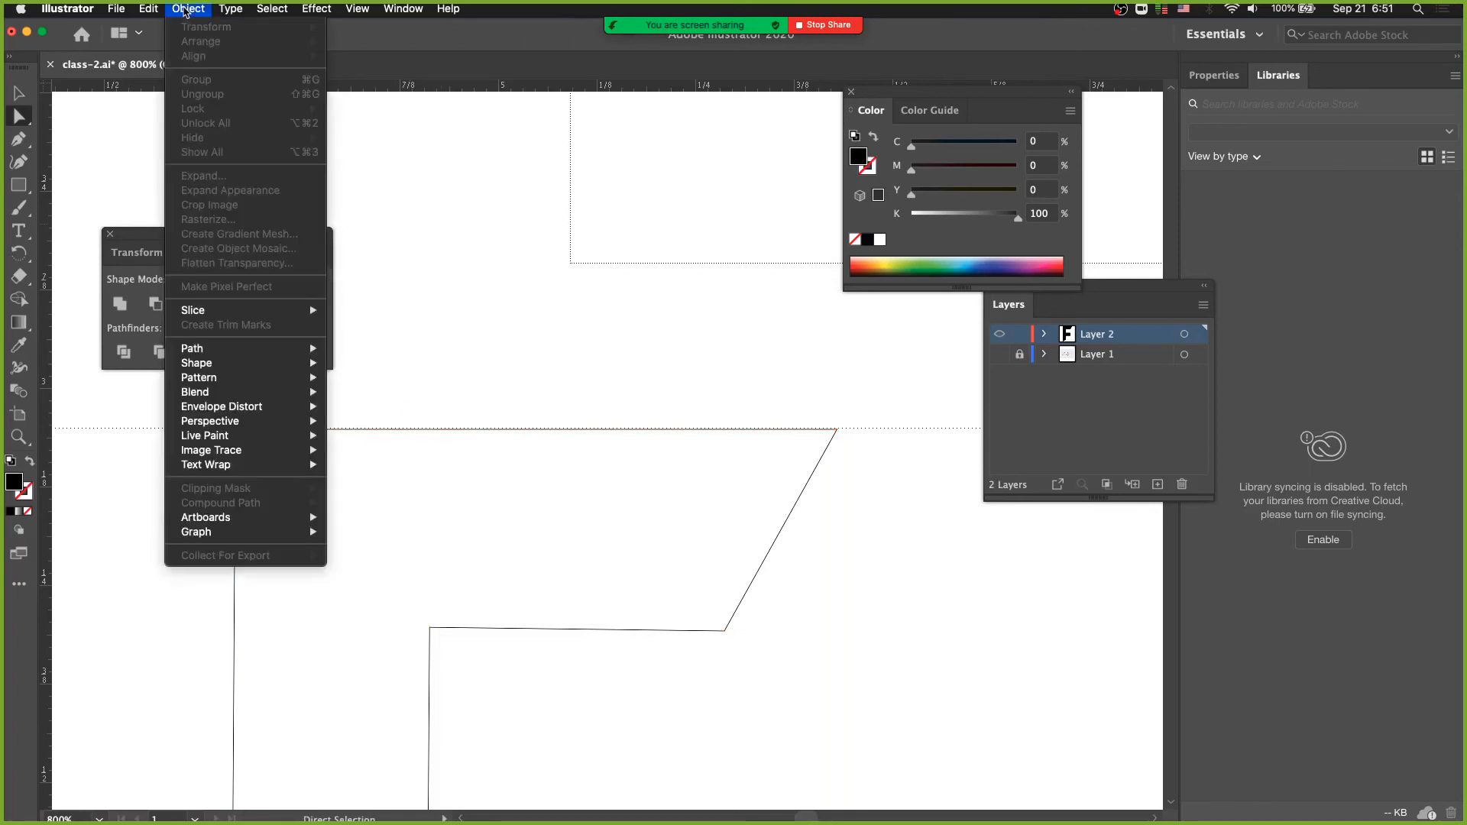
pyautogui.click(504, 323)
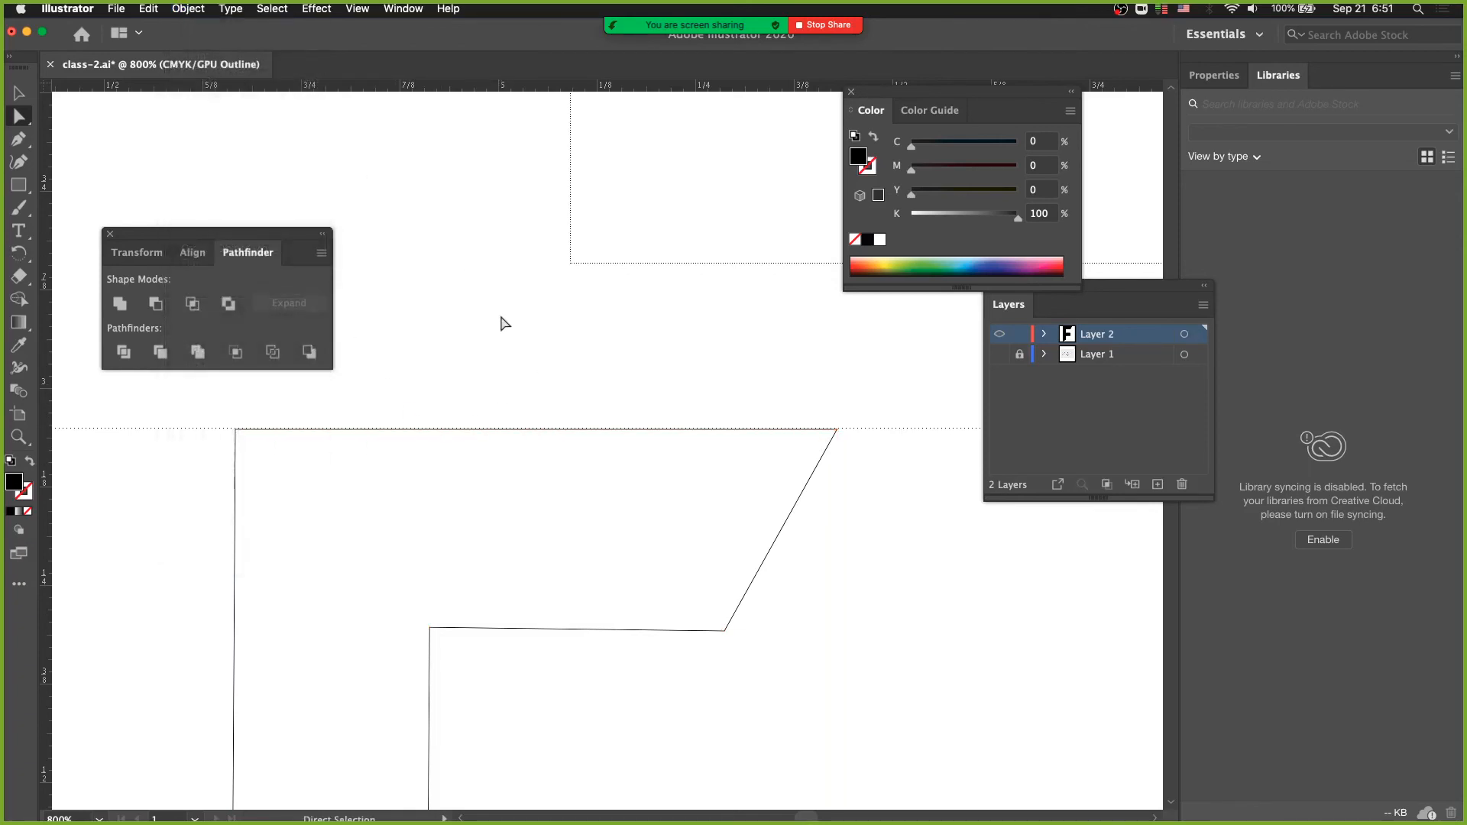
pyautogui.click(236, 429)
pyautogui.keyDown('shift'); pyautogui.click(837, 430); pyautogui.keyUp('shift')
pyautogui.click(196, 11)
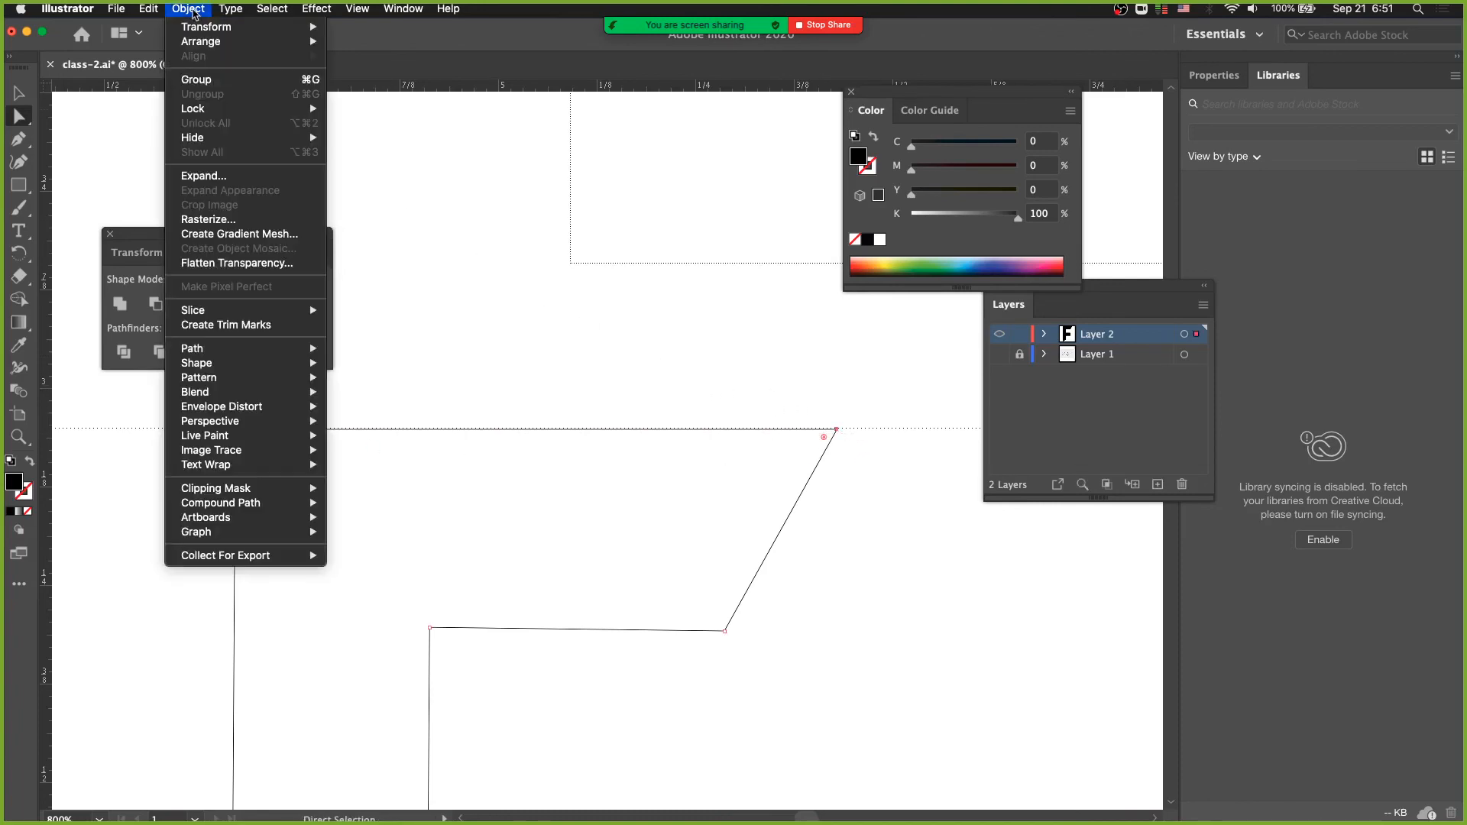
pyautogui.moveTo(279, 362)
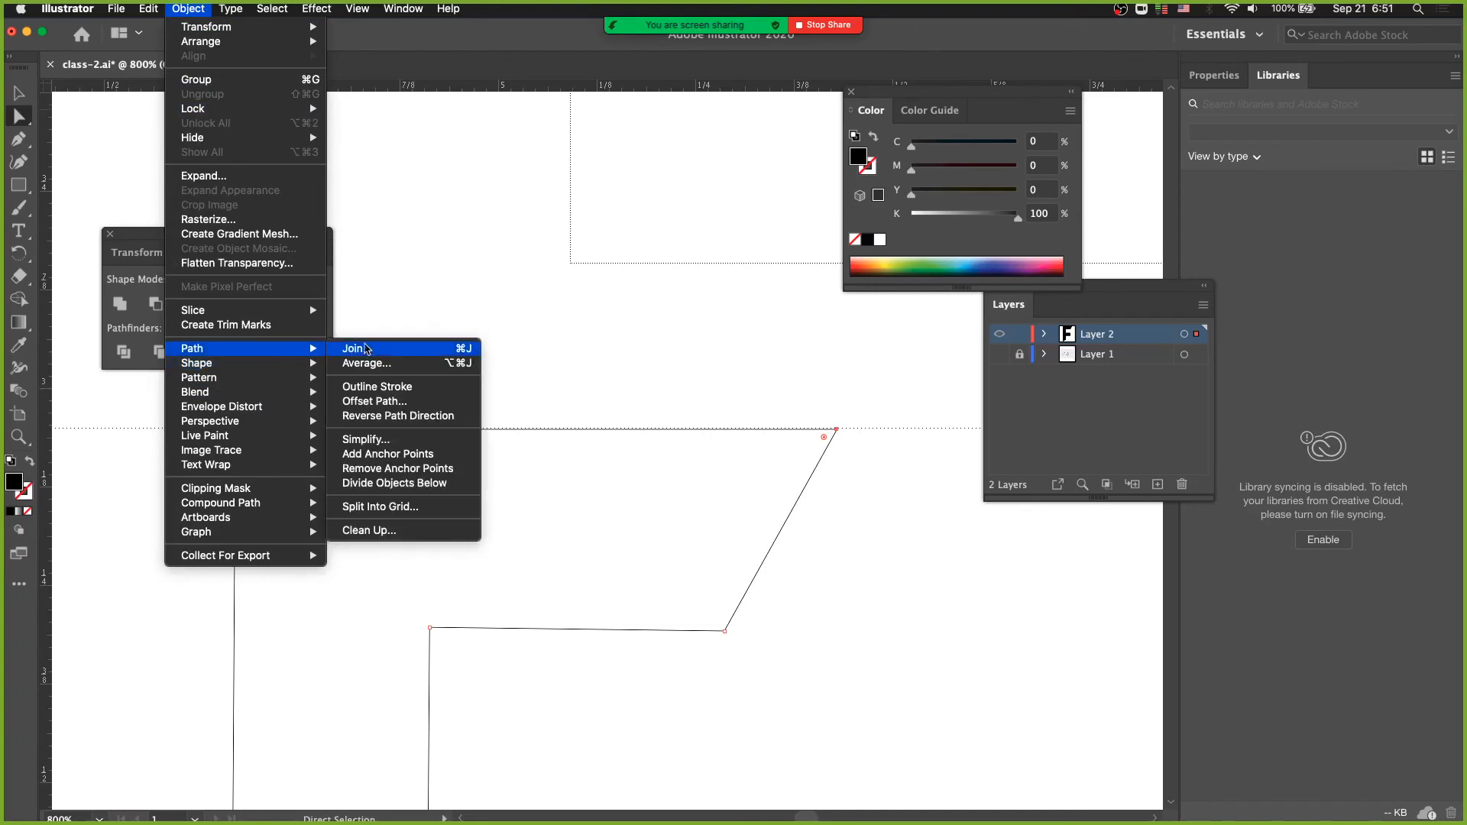
pyautogui.click(197, 11)
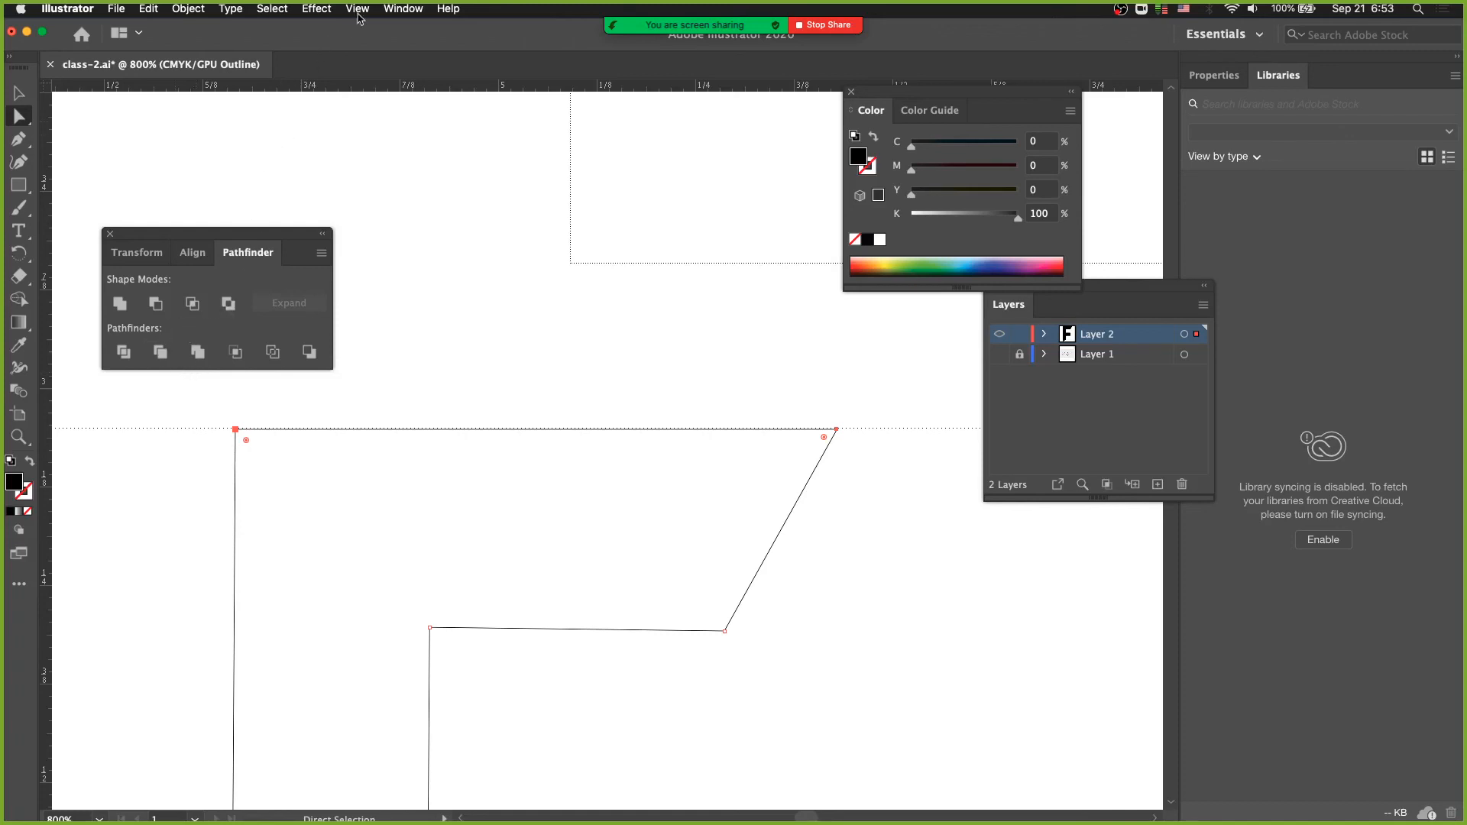
# - Look up the Pathfinder entry among the available windows and view the Align options beside the whole F
pyautogui.click(402, 9)
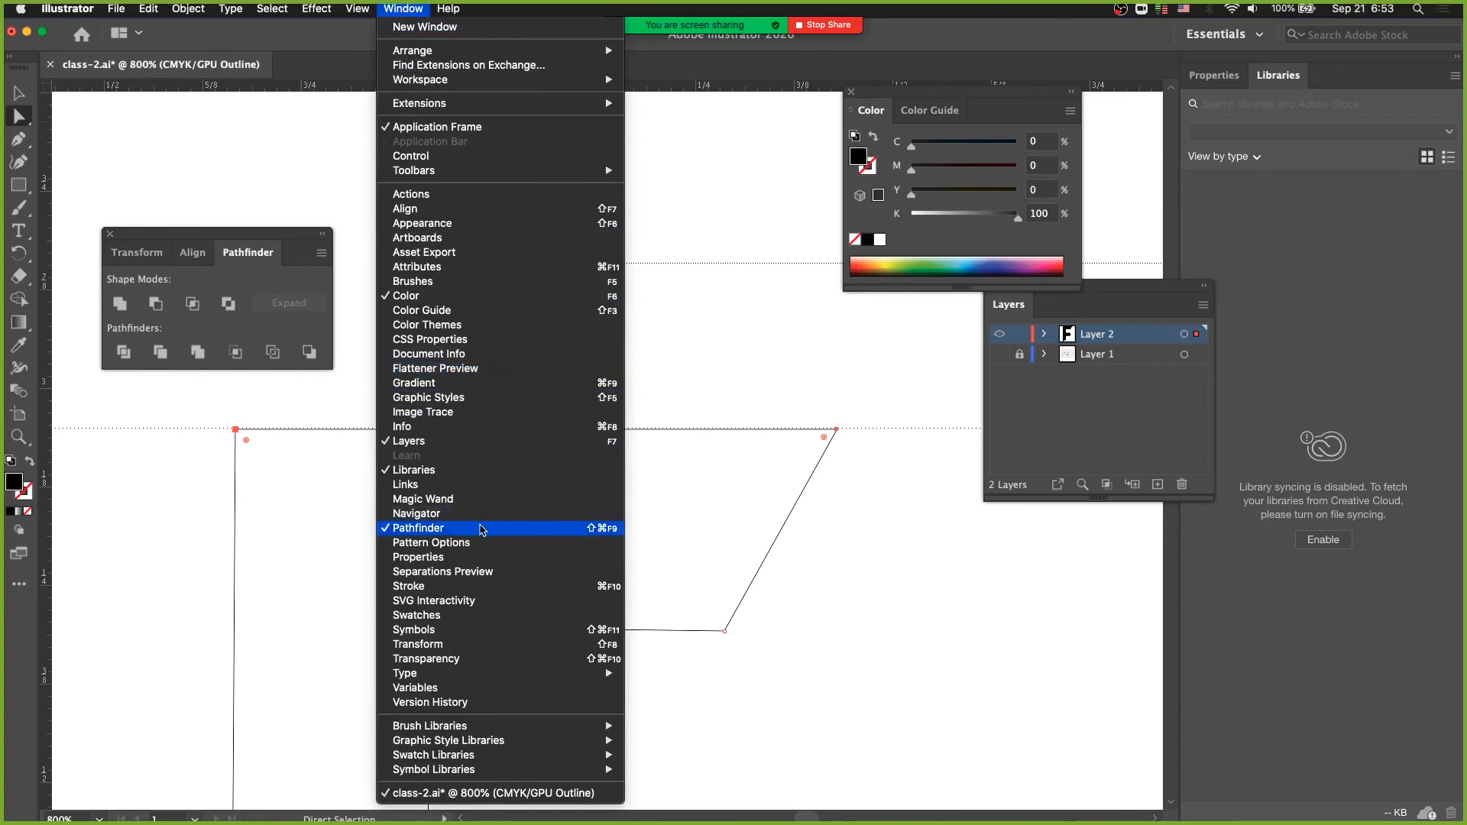
pyautogui.click(482, 529)
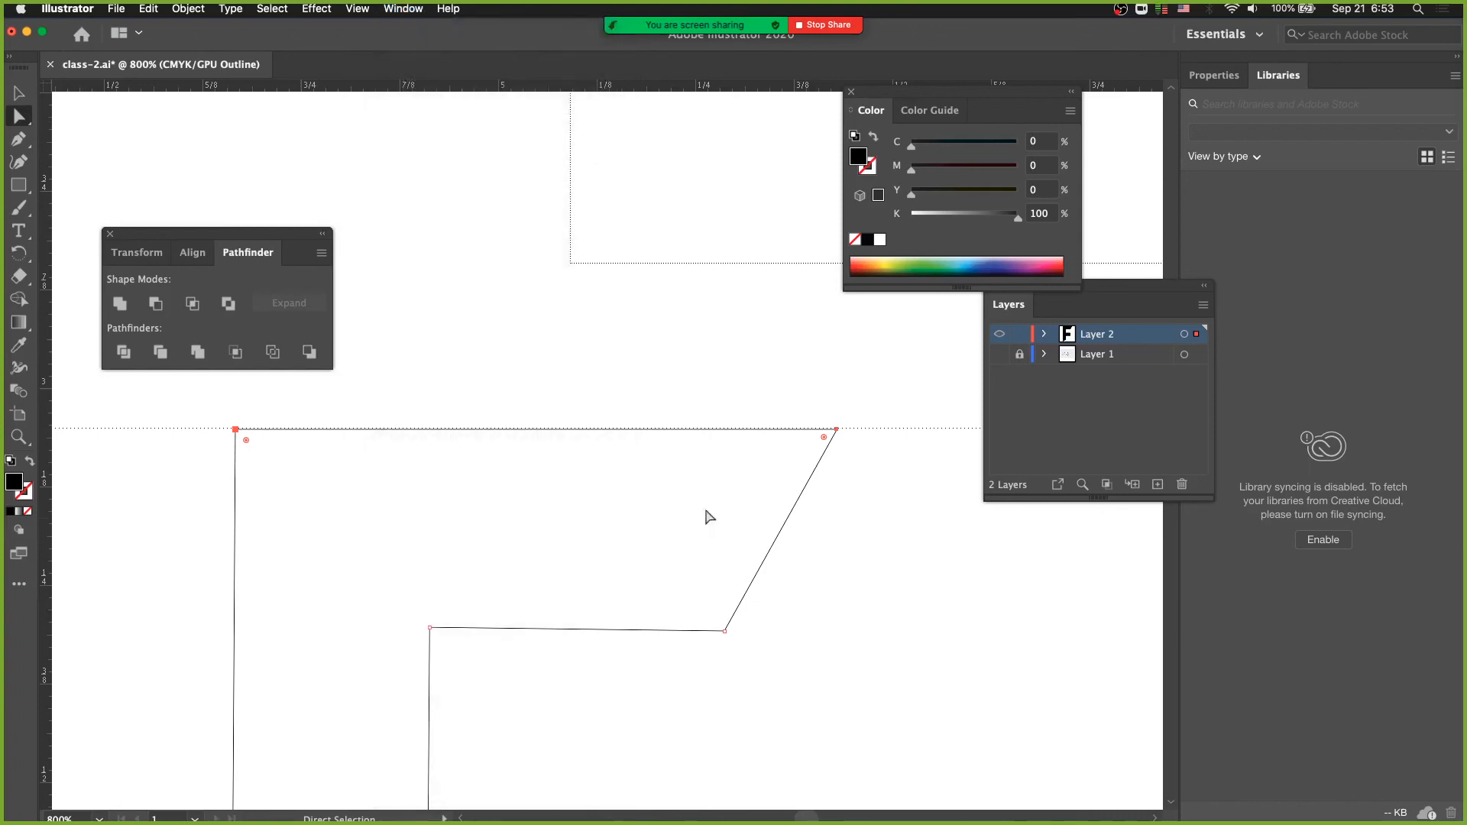
pyautogui.click(192, 252)
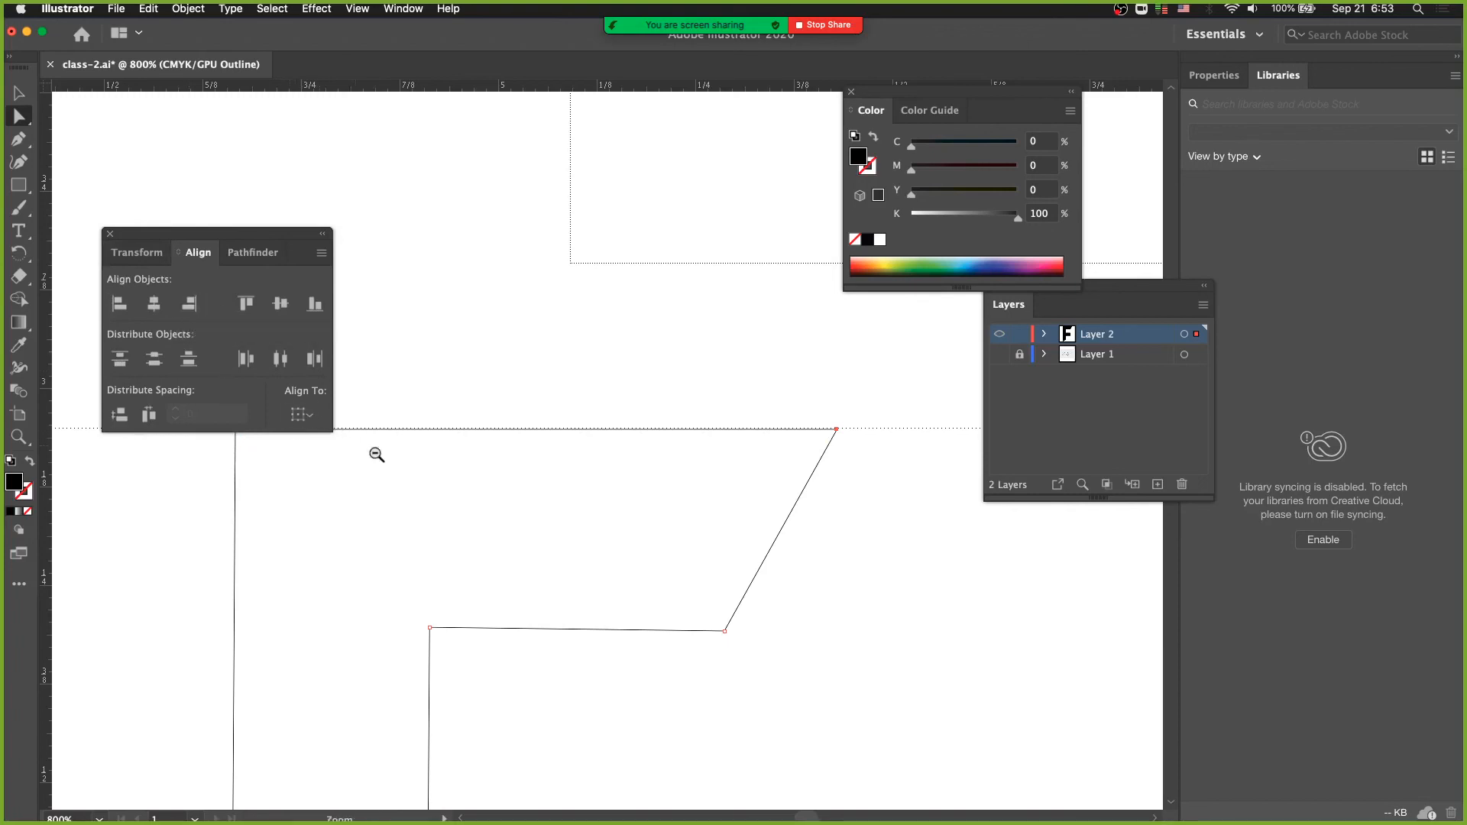
pyautogui.keyDown('alt'); pyautogui.keyDown('super'); pyautogui.click(425, 465); pyautogui.keyUp('super'); pyautogui.keyUp('alt')
pyautogui.keyDown('alt'); pyautogui.keyDown('super'); pyautogui.click(419, 470); pyautogui.keyUp('super'); pyautogui.keyUp('alt')
pyautogui.moveTo(469, 474); pyautogui.dragTo(443, 429)
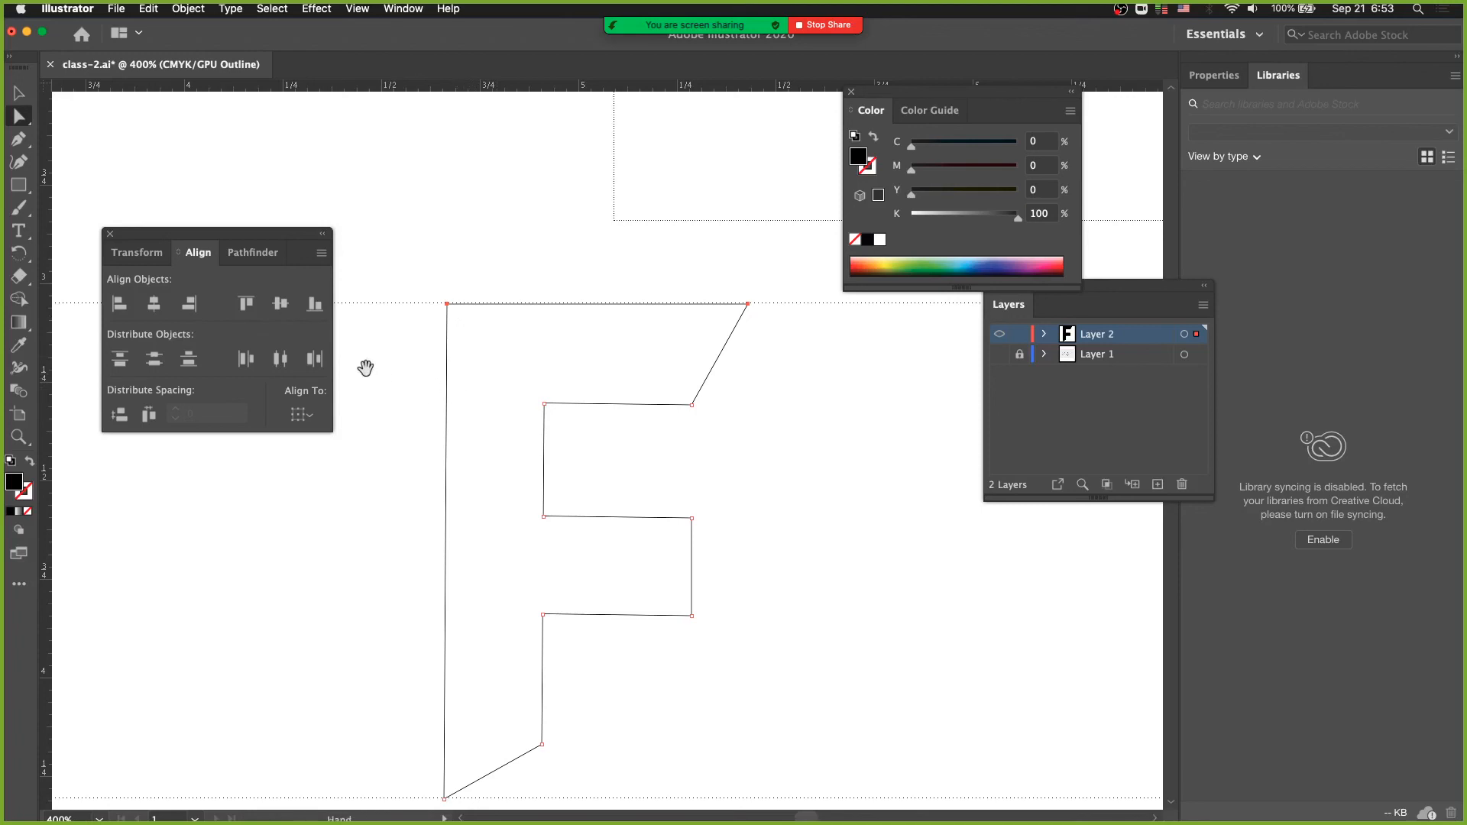
pyautogui.press('space')
pyautogui.moveTo(404, 392); pyautogui.dragTo(347, 328)
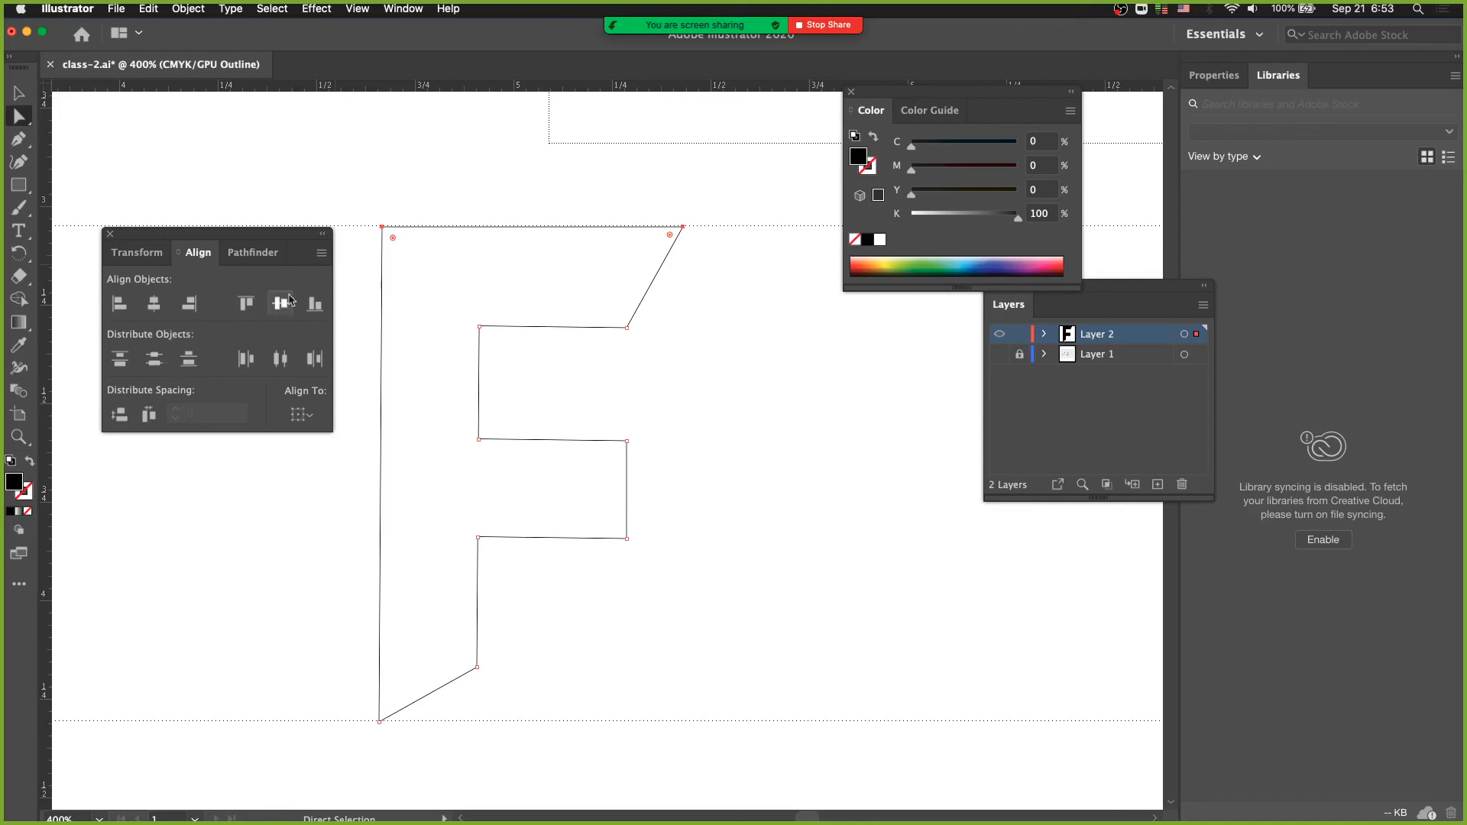
# - Select the whole F outline and return to filled display
pyautogui.keyDown('alt'); pyautogui.keyDown('super'); pyautogui.click(486, 418); pyautogui.keyUp('super'); pyautogui.keyUp('alt')
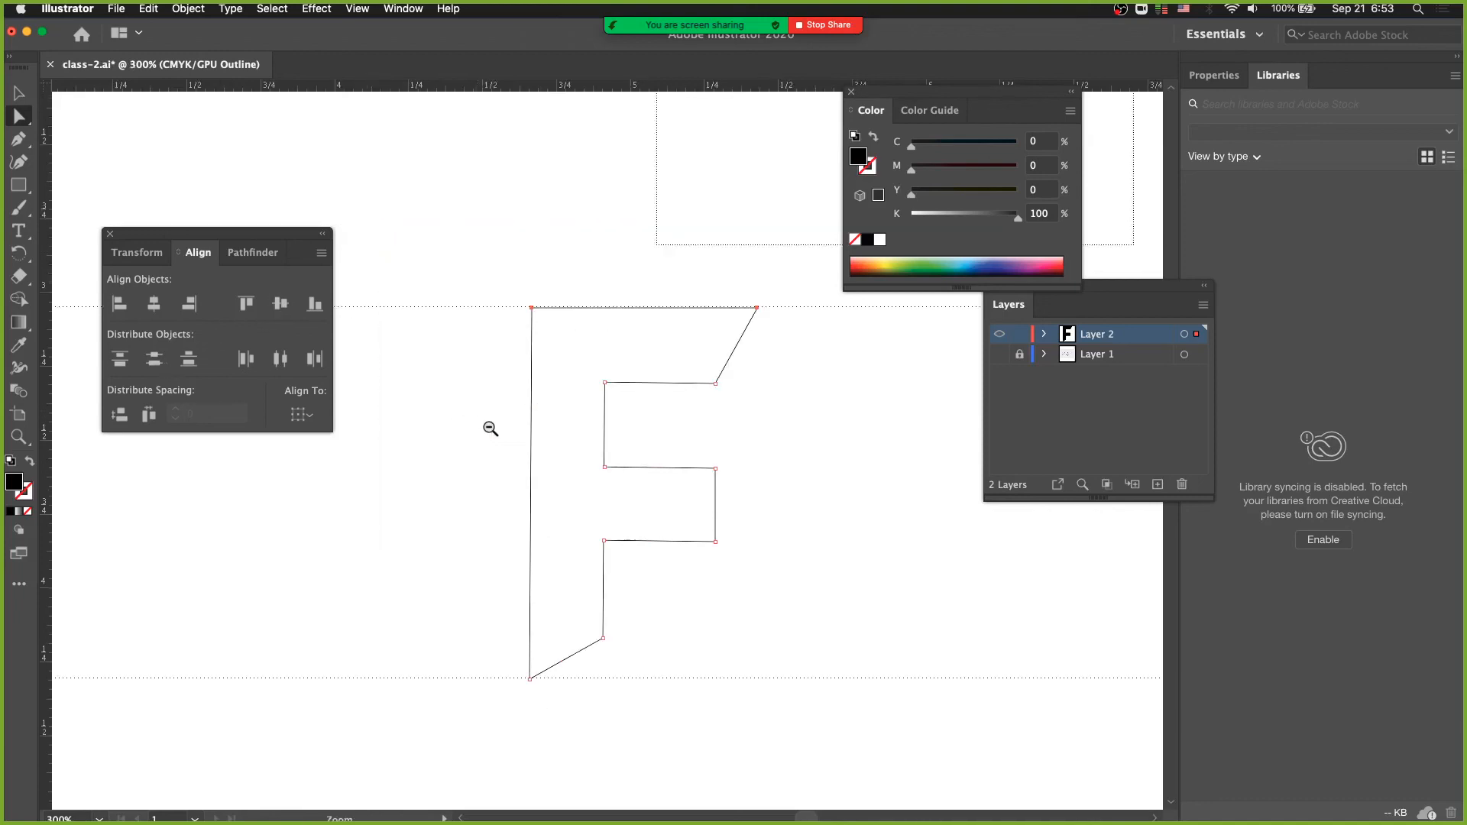
pyautogui.moveTo(563, 461); pyautogui.dragTo(452, 406)
pyautogui.press('v')
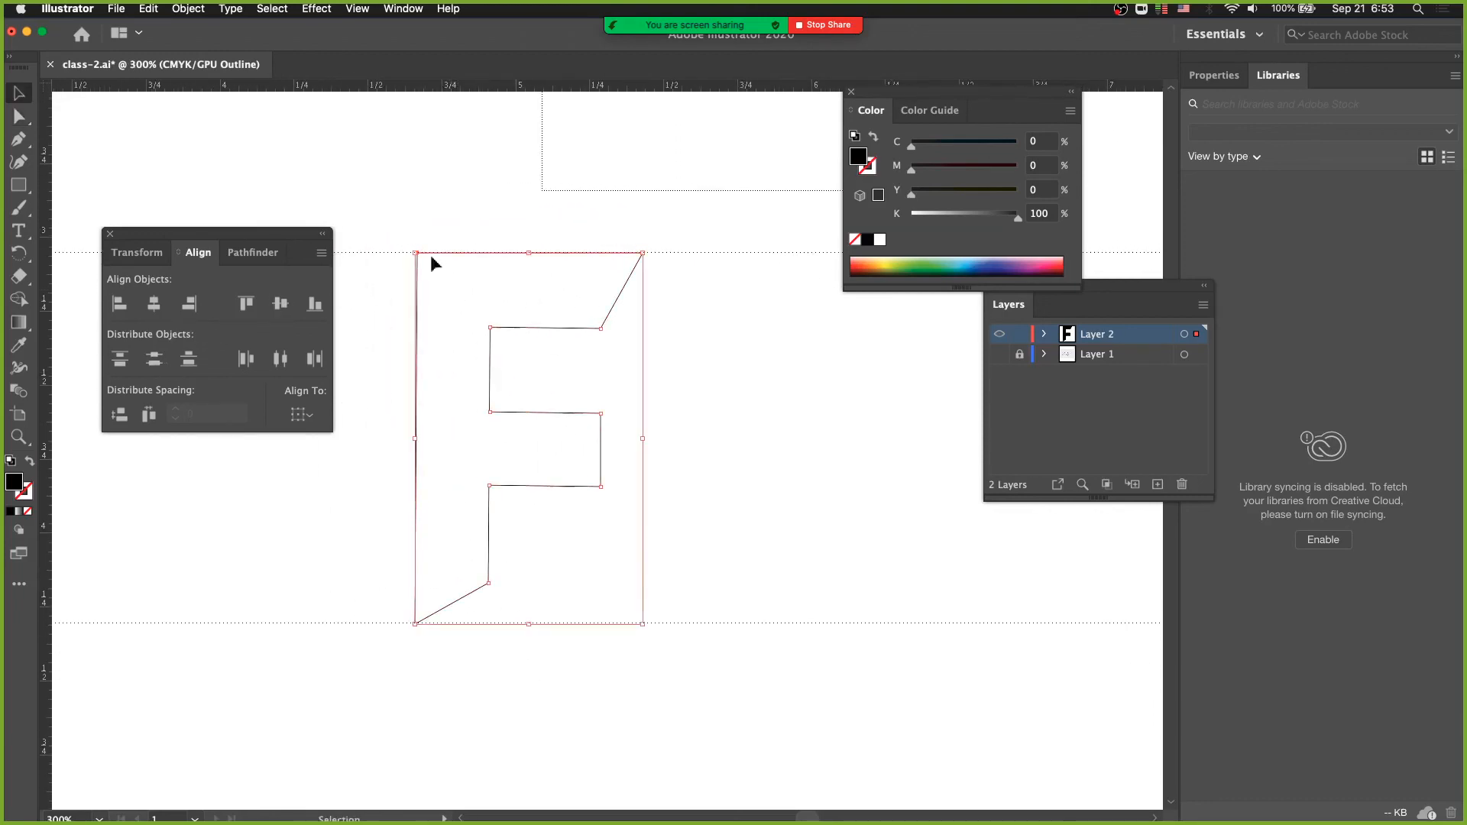
pyautogui.moveTo(371, 197); pyautogui.dragTo(493, 363)
pyautogui.press('space')
pyautogui.press('super+y')
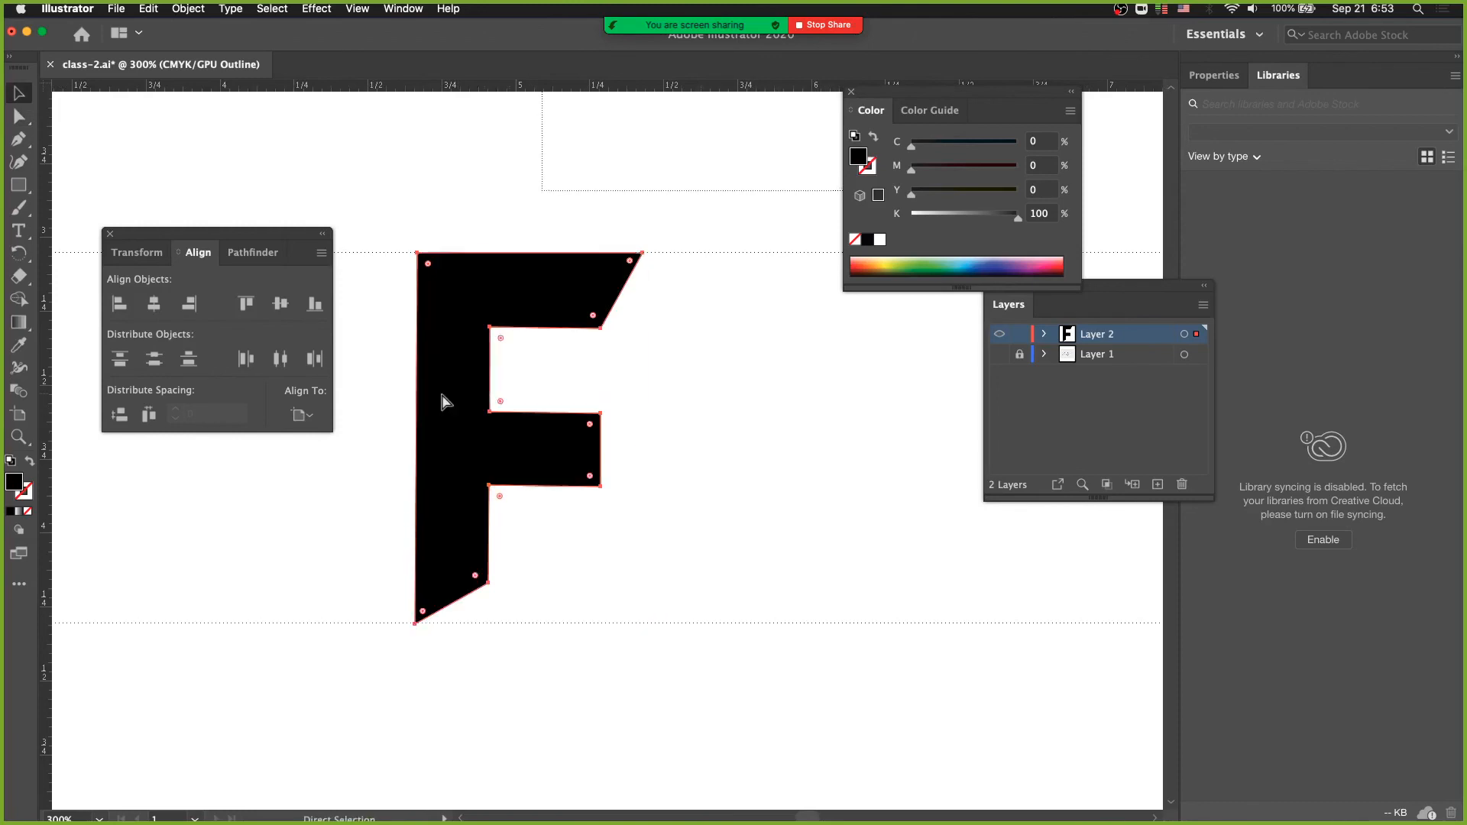
# - Make the Layer 1 sketch visible again and check the black F against the FIERY BALL lettering
pyautogui.keyDown('alt'); pyautogui.keyDown('super'); pyautogui.click(529, 431); pyautogui.keyUp('super'); pyautogui.keyUp('alt')
pyautogui.hscroll(5, 559, 434)
pyautogui.scroll(5, 559, 433)
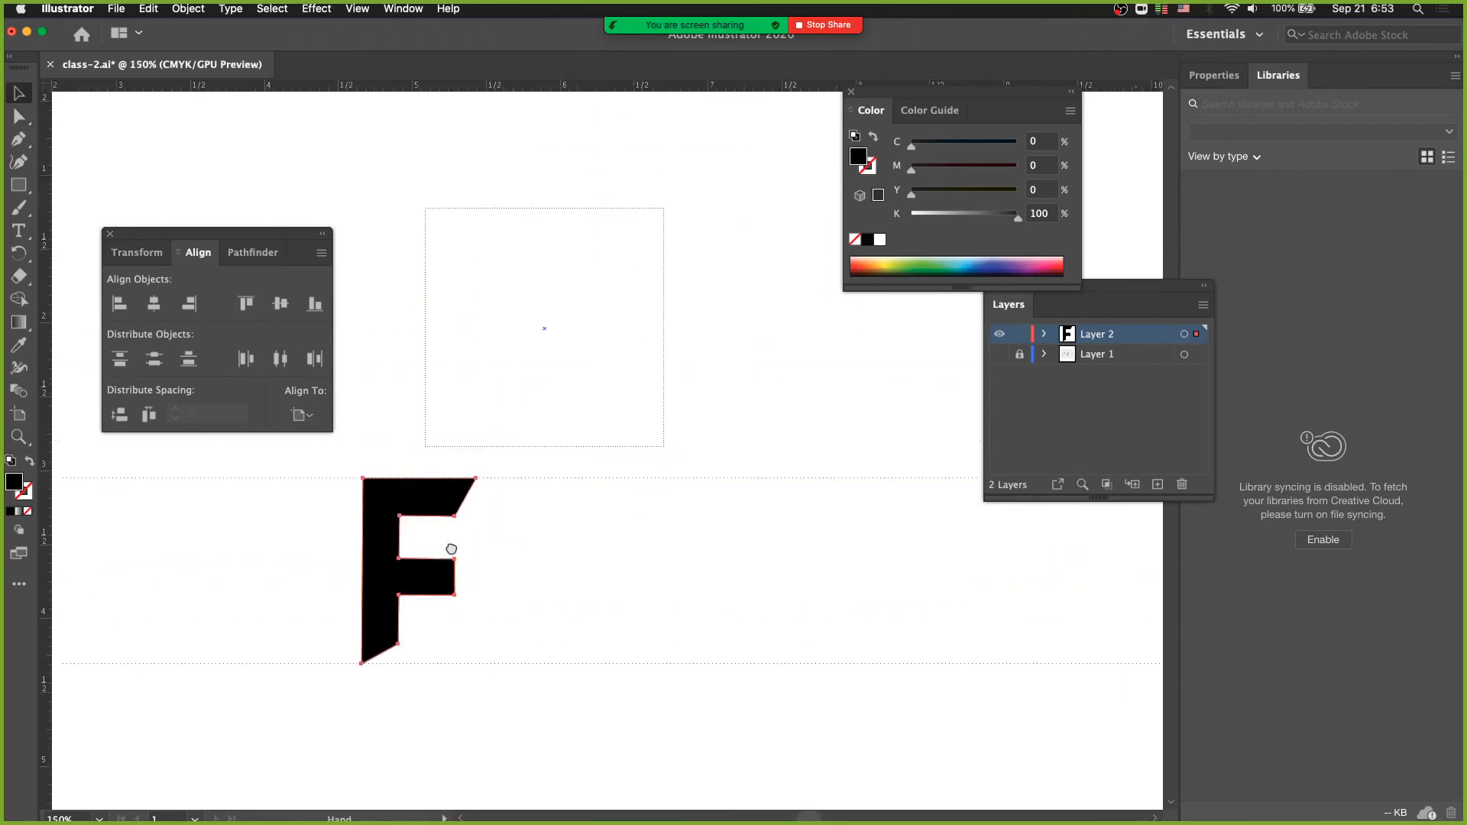
pyautogui.click(999, 354)
pyautogui.moveTo(681, 530); pyautogui.dragTo(657, 357)
pyautogui.scroll(-1, 768, 382)
pyautogui.hscroll(-2, 768, 382)
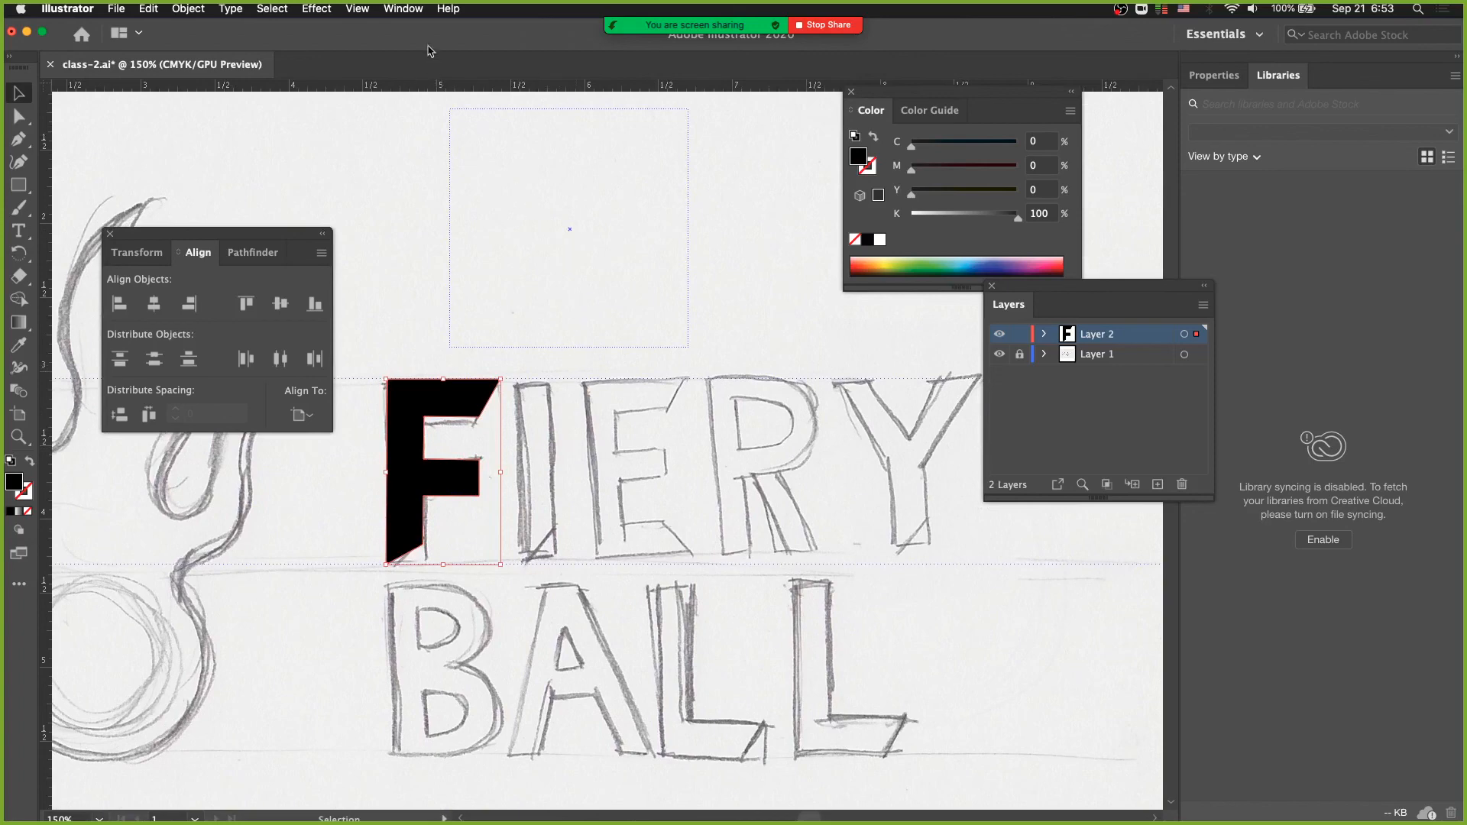
# - Switch to Outline display and view the F and the placed sketch's frame across the whole artboard
pyautogui.click(358, 9)
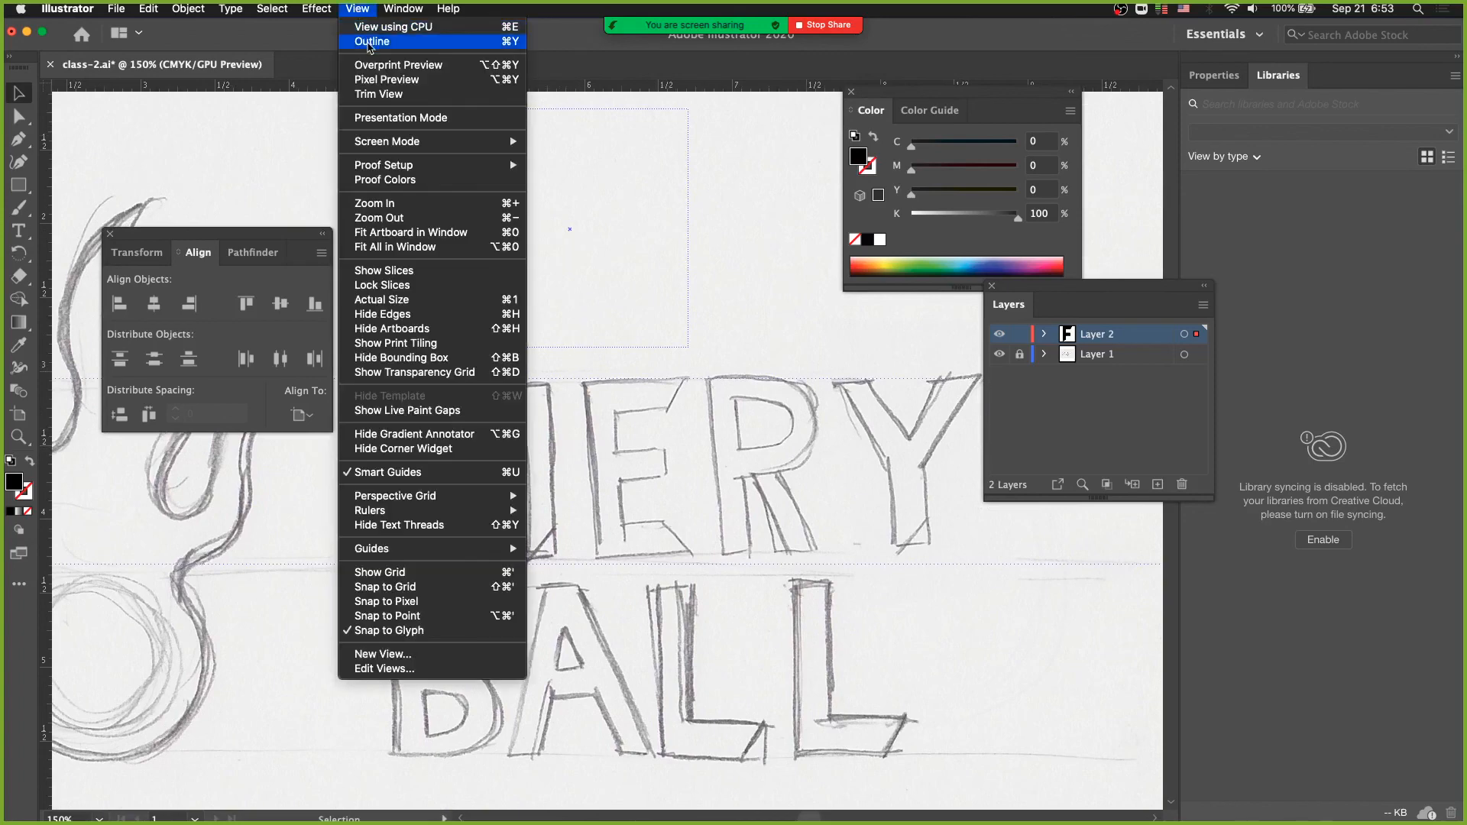
pyautogui.click(369, 43)
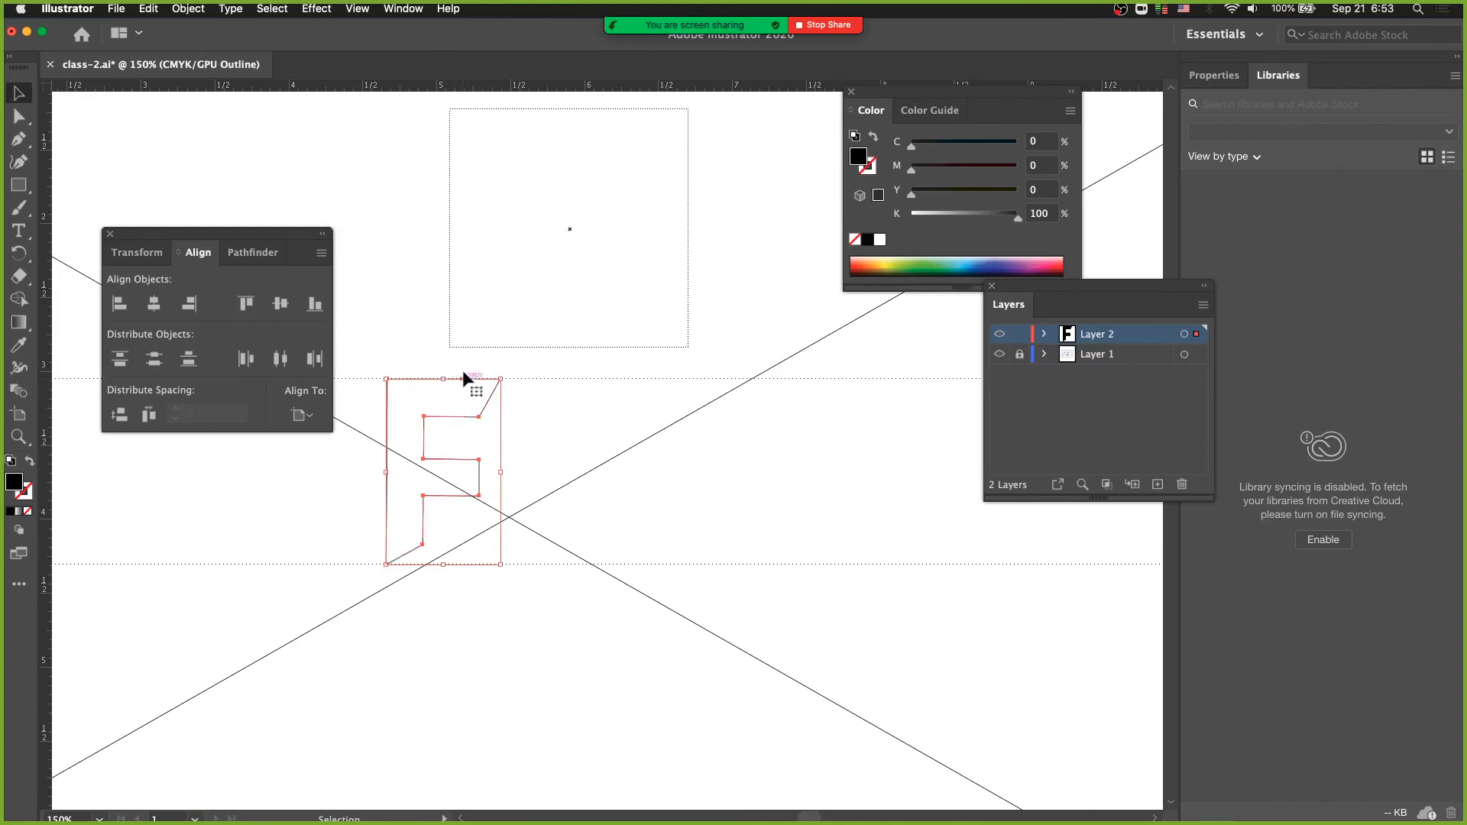
pyautogui.press('z')
pyautogui.keyDown('alt'); pyautogui.click(470, 418); pyautogui.keyUp('alt')
pyautogui.keyDown('alt'); pyautogui.keyDown('super'); pyautogui.click(470, 419); pyautogui.keyUp('super'); pyautogui.keyUp('alt')
pyautogui.keyDown('alt'); pyautogui.keyDown('super'); pyautogui.click(505, 443); pyautogui.keyUp('super'); pyautogui.keyUp('alt')
pyautogui.moveTo(622, 468); pyautogui.dragTo(491, 481)
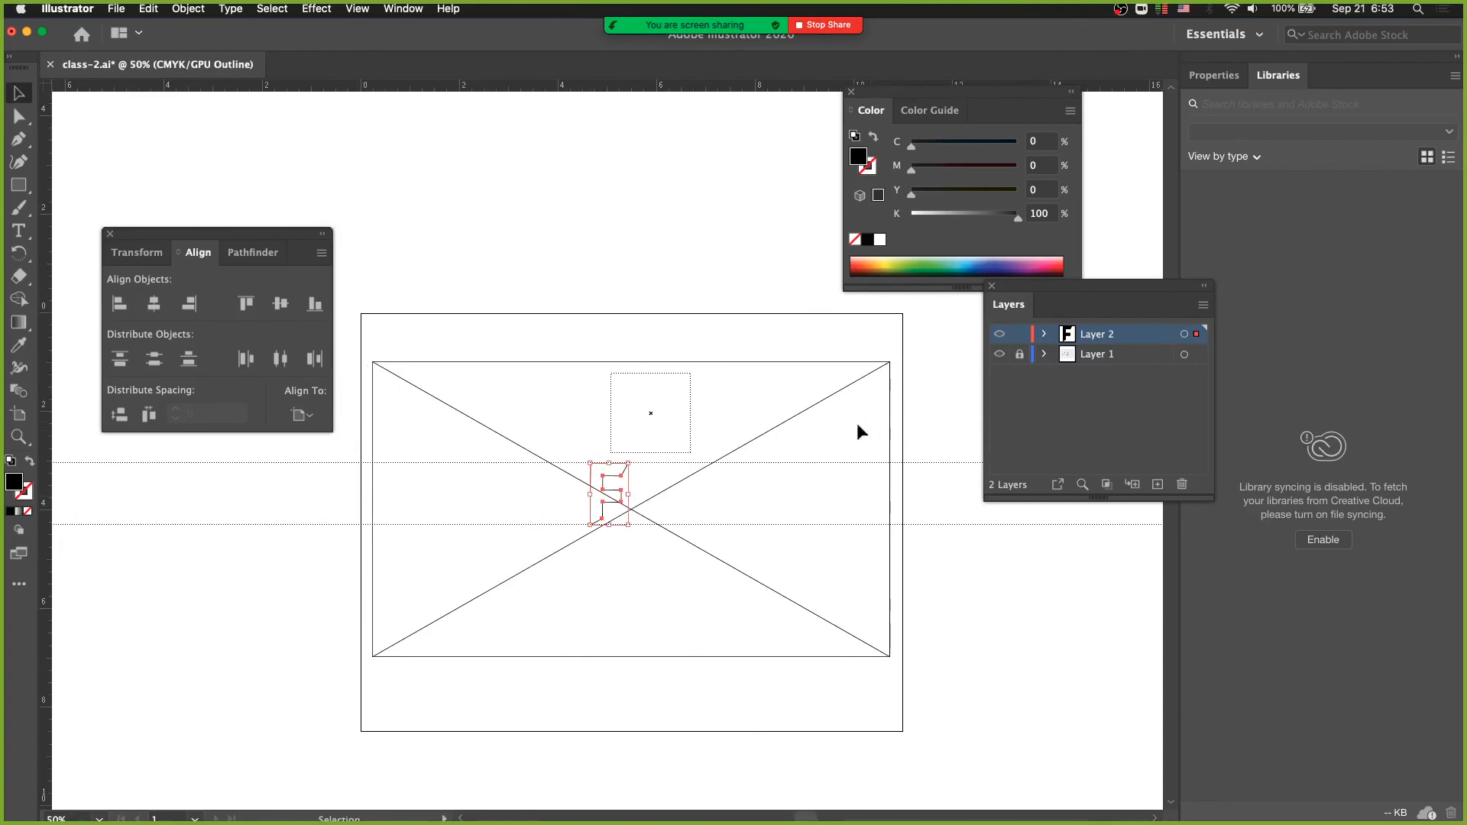